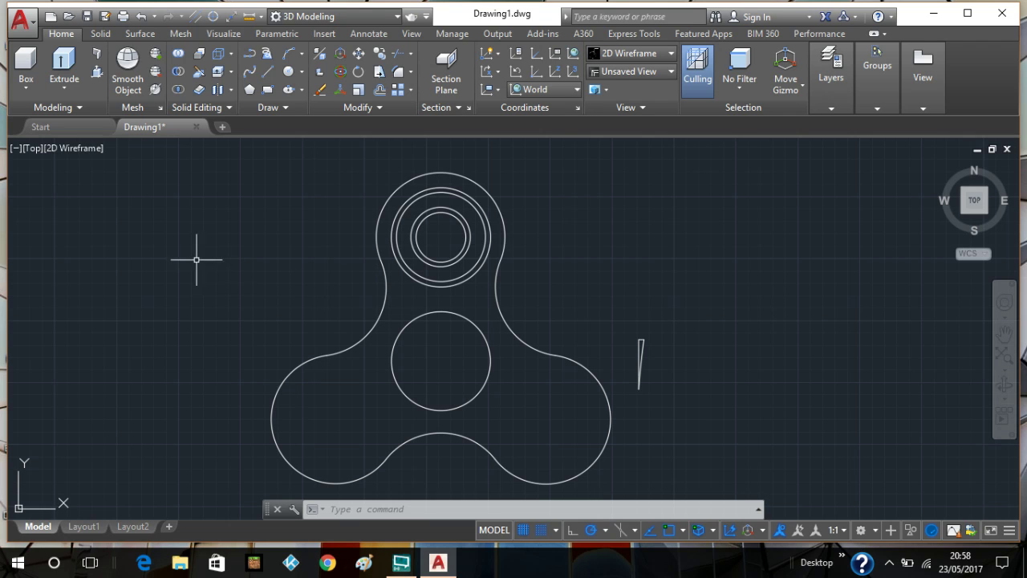
Copy the four concentric circles in the spinner's upper lobe about 49.5 units horizontally to the right of the outline
{"action": "left_click", "coordinate": [485, 231]}
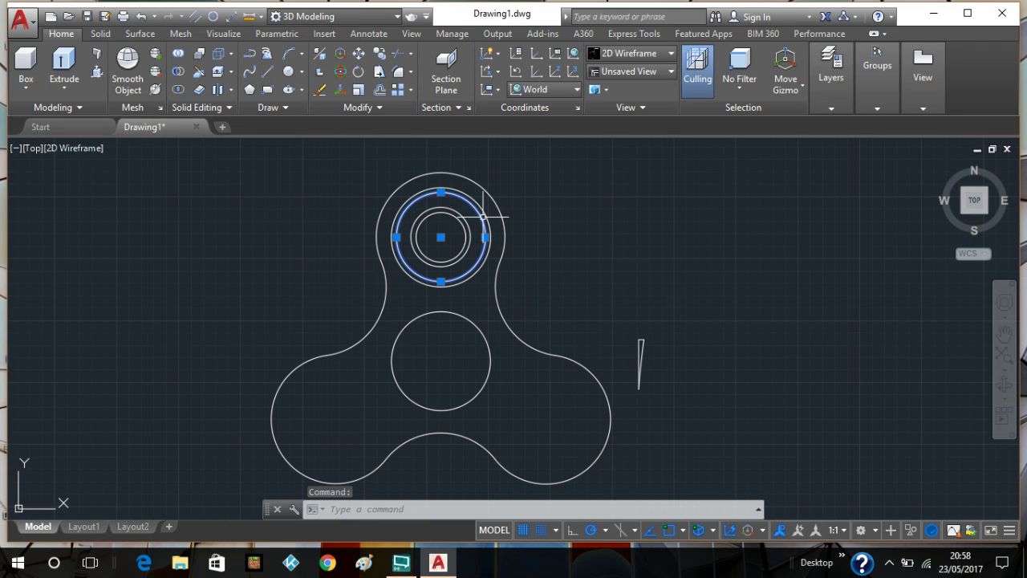
{"action": "key", "text": "Escape"}
{"action": "left_click", "coordinate": [484, 199]}
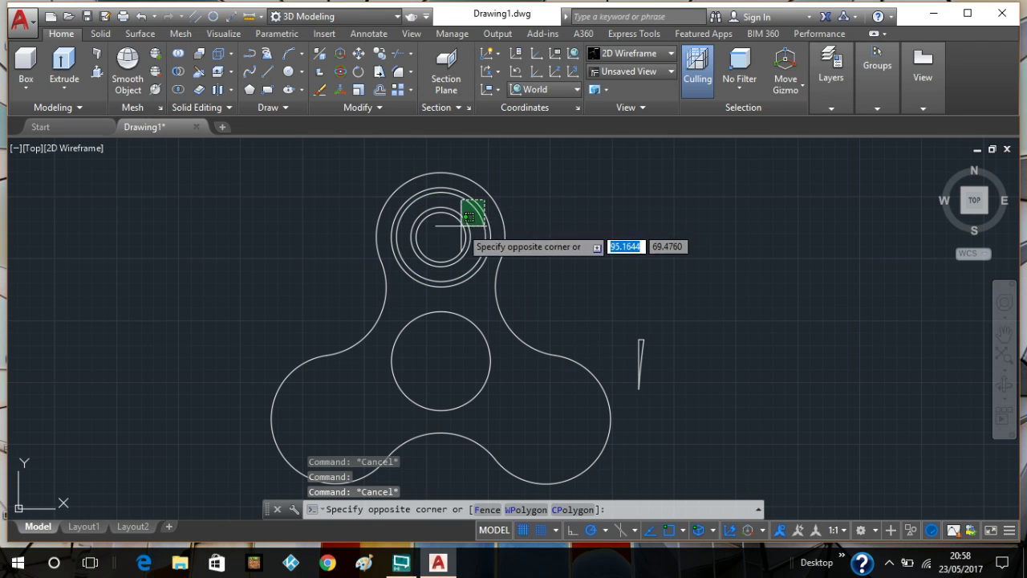
{"action": "left_click", "coordinate": [448, 235]}
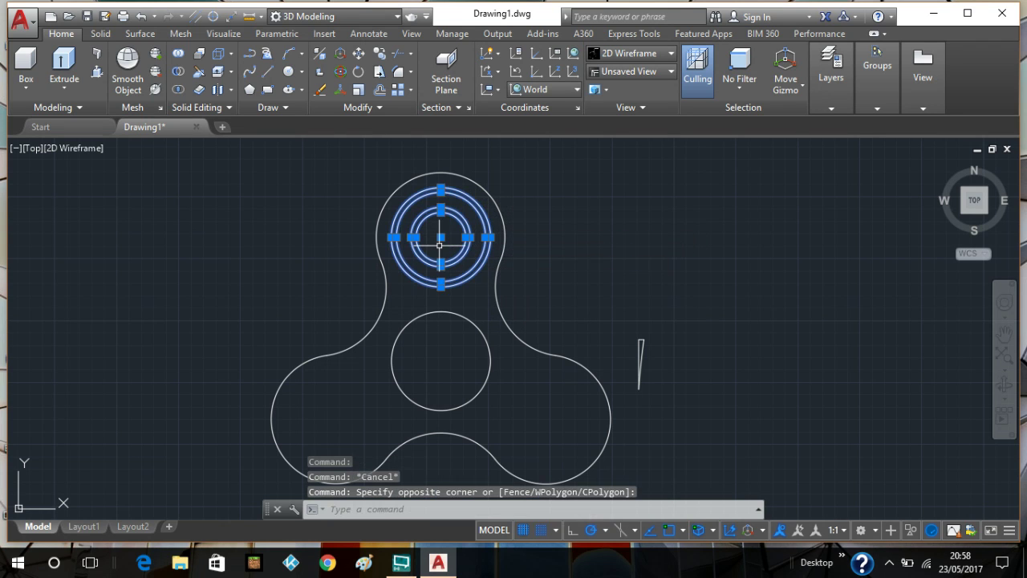
{"action": "left_click", "coordinate": [380, 61]}
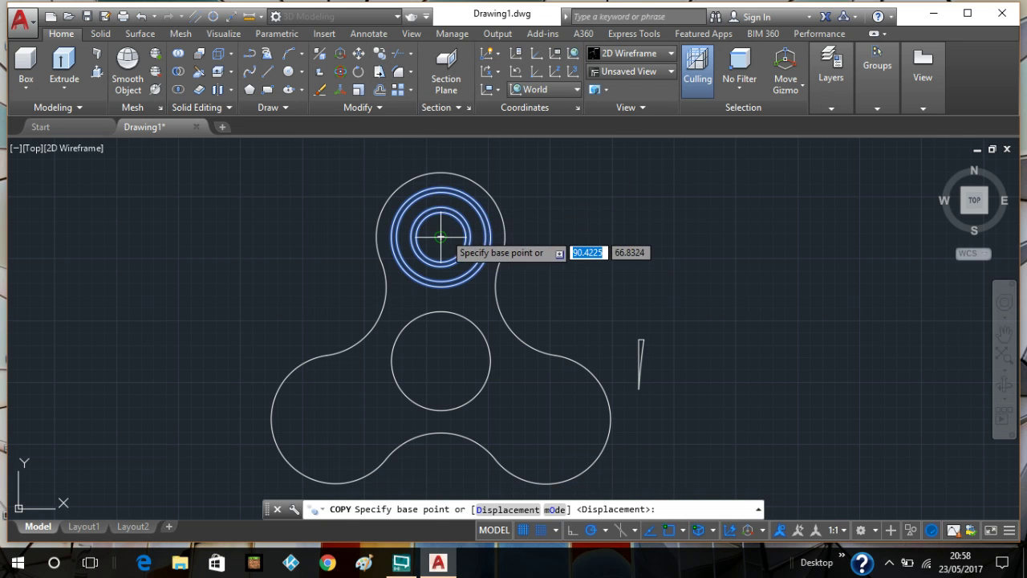
{"action": "left_click", "coordinate": [441, 236]}
{"action": "left_click", "coordinate": [686, 235]}
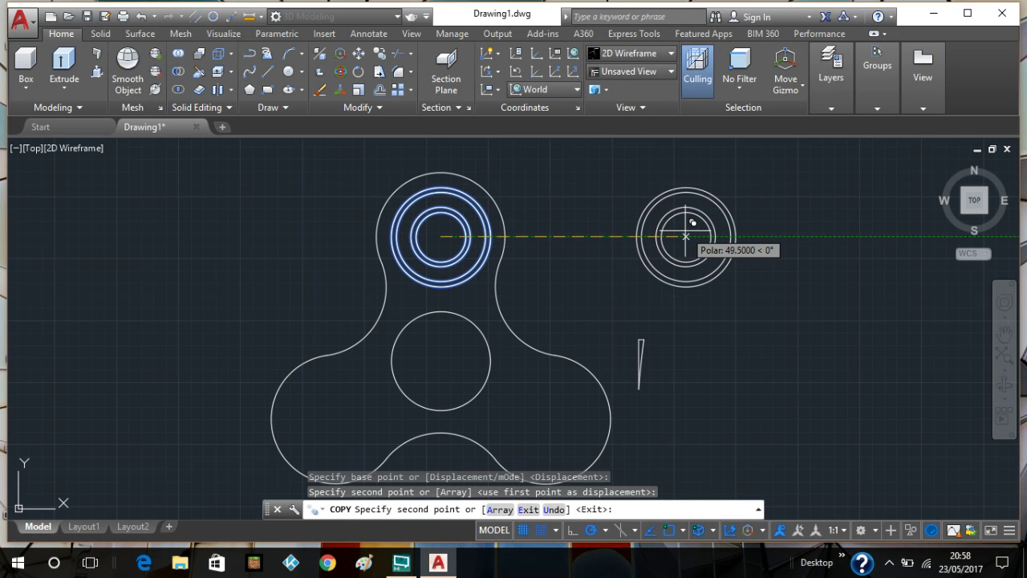
{"action": "key", "text": "Escape"}
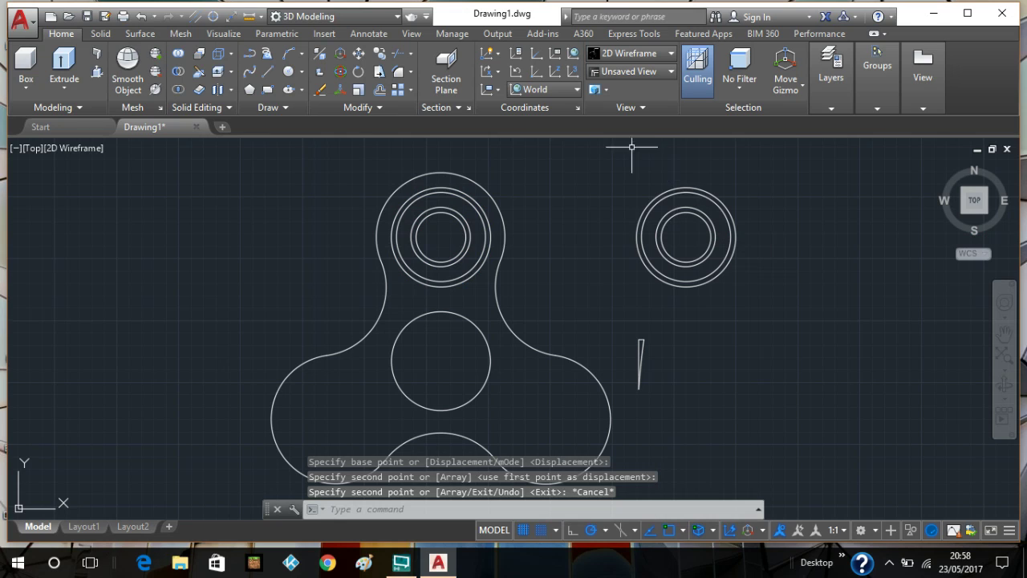
Erase the three inner concentric circles from the spinner's upper lobe, keeping only the largest hole circle
{"action": "left_click", "coordinate": [484, 236]}
{"action": "left_click", "coordinate": [470, 237]}
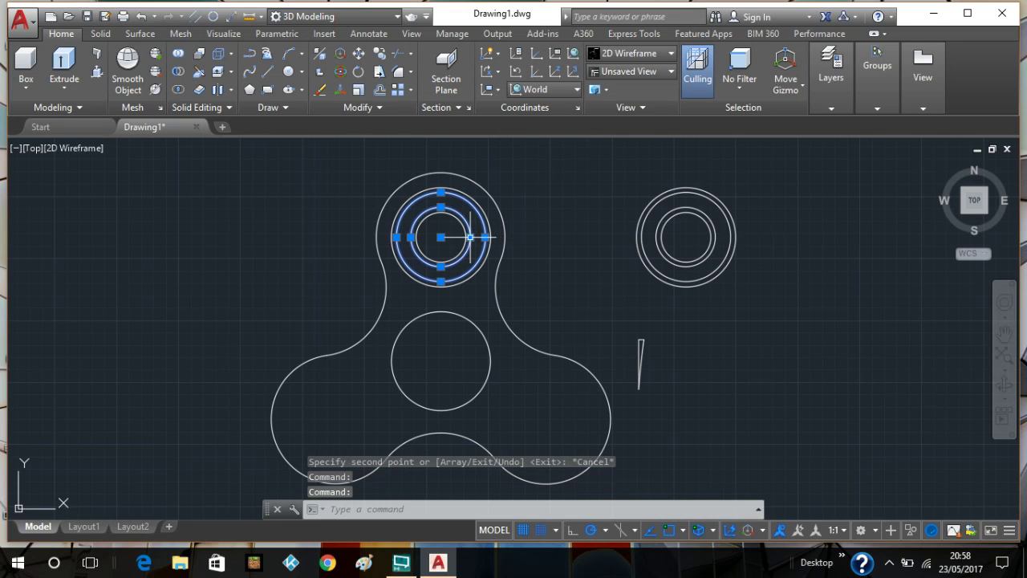
{"action": "left_click", "coordinate": [468, 237]}
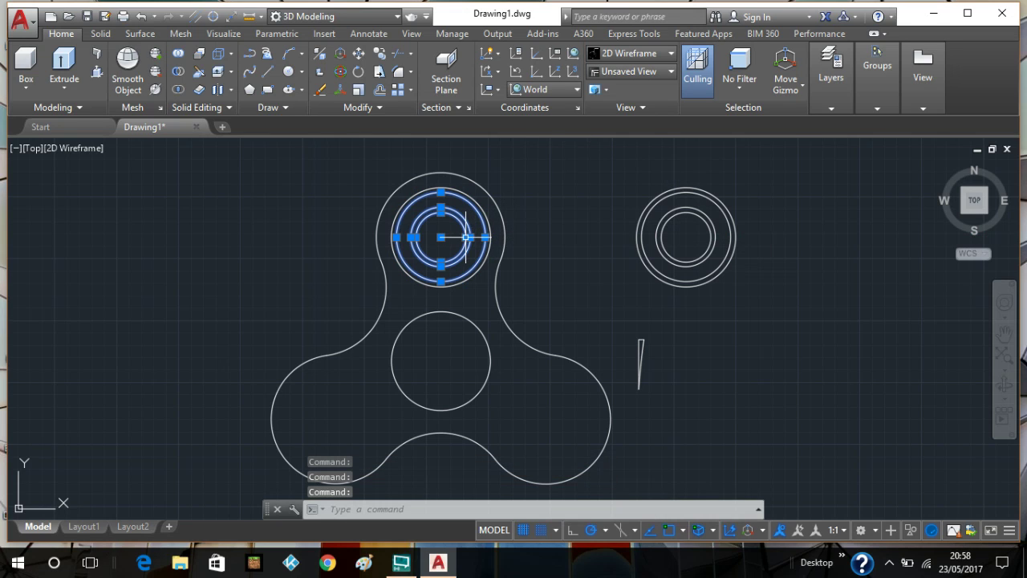
{"action": "left_click", "coordinate": [319, 92]}
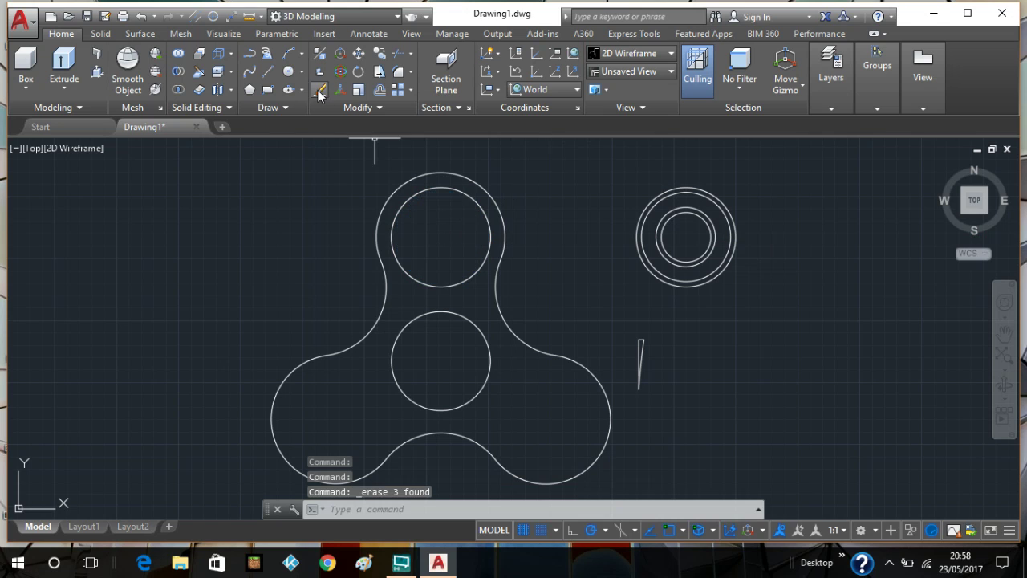
Move the two inner circles of the copied set horizontally to the right, clear of the larger pair
{"action": "left_click", "coordinate": [716, 220]}
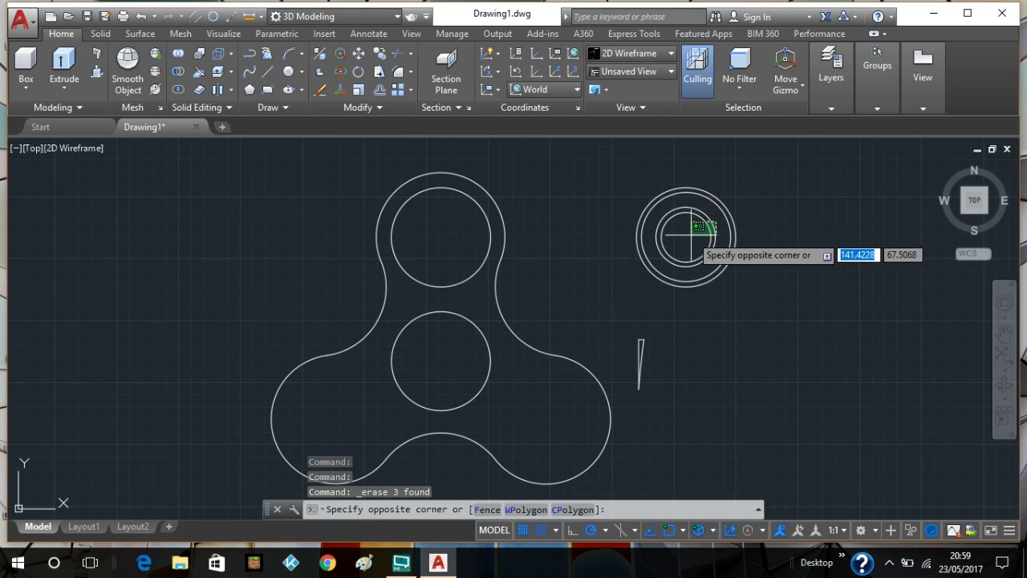
{"action": "left_click", "coordinate": [657, 224]}
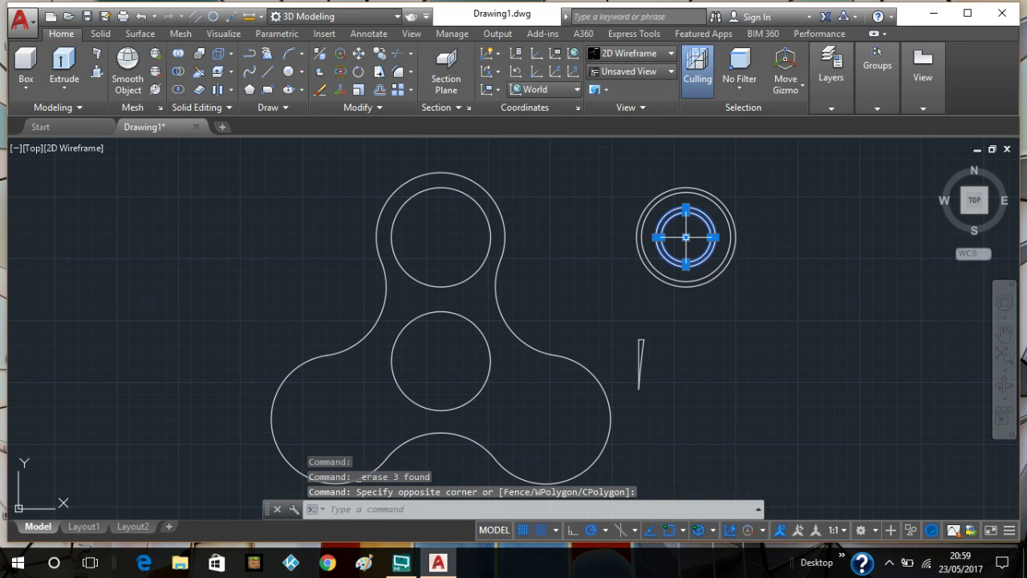
{"action": "left_click", "coordinate": [359, 53]}
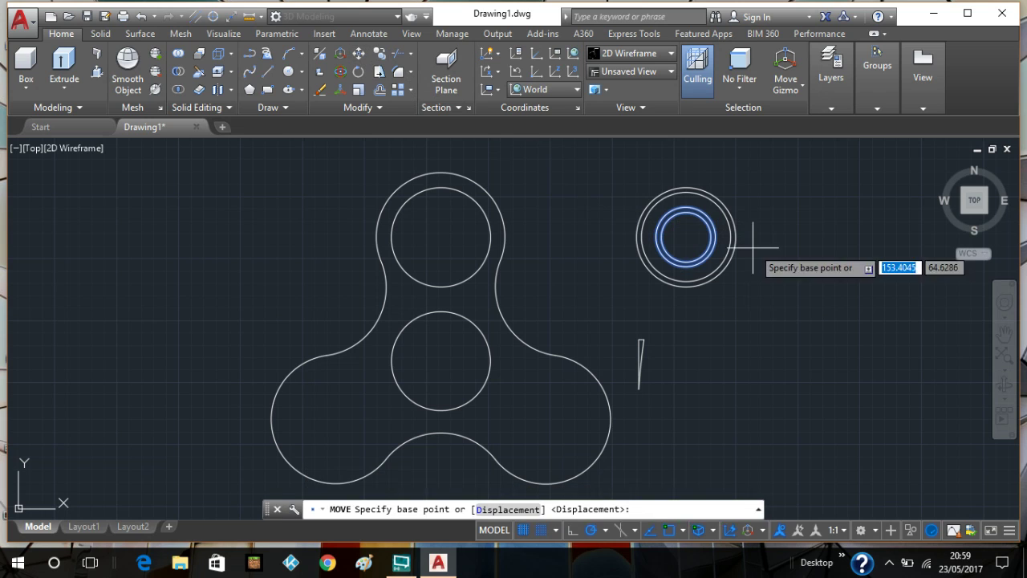
{"action": "left_click", "coordinate": [688, 236]}
{"action": "left_click", "coordinate": [785, 236]}
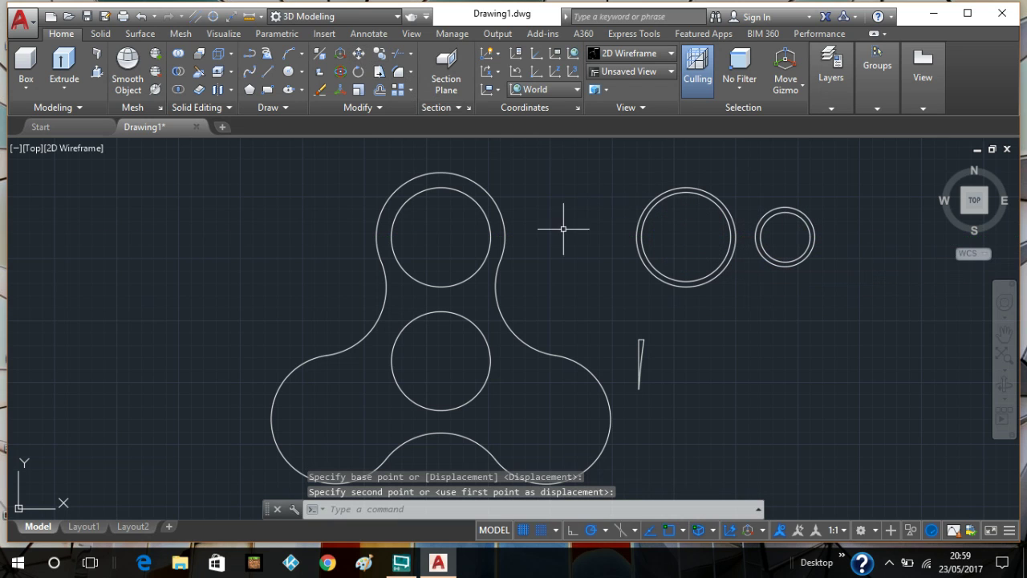
Copy the upper lobe's hole circle from its centre to the centres of the lower-left and lower-right lobes
{"action": "left_click", "coordinate": [491, 230]}
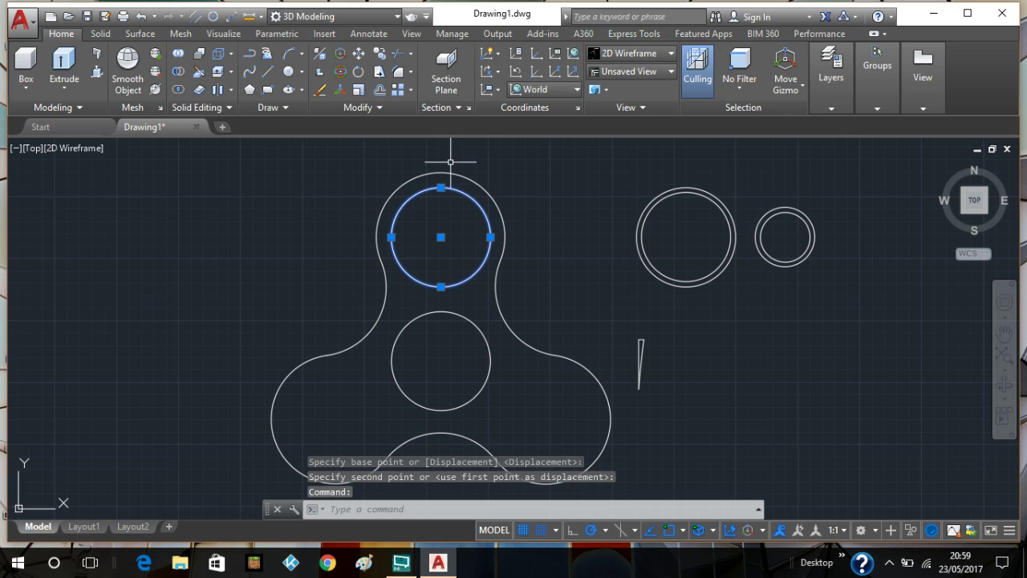
{"action": "left_click", "coordinate": [397, 90]}
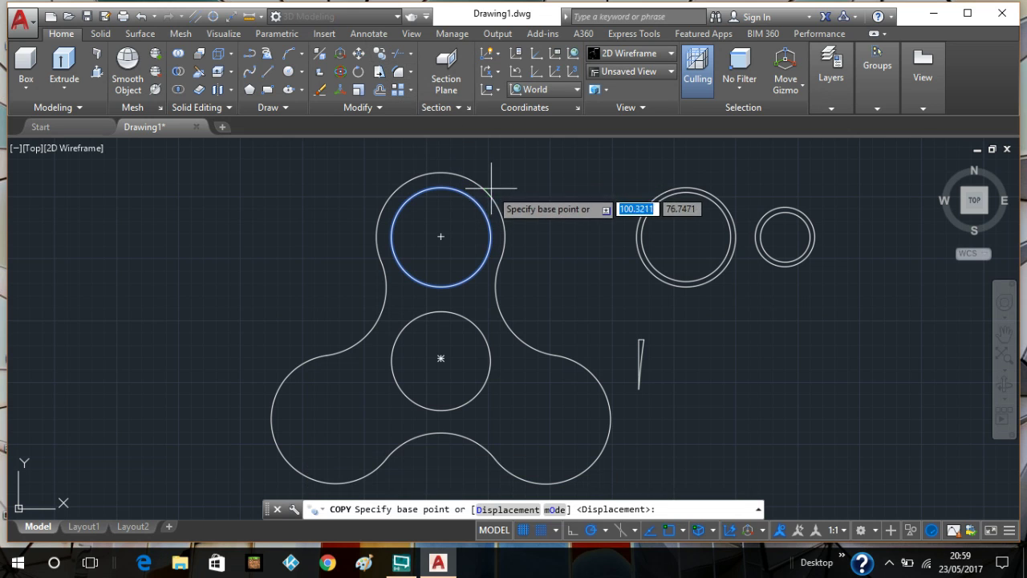
{"action": "left_click", "coordinate": [441, 236]}
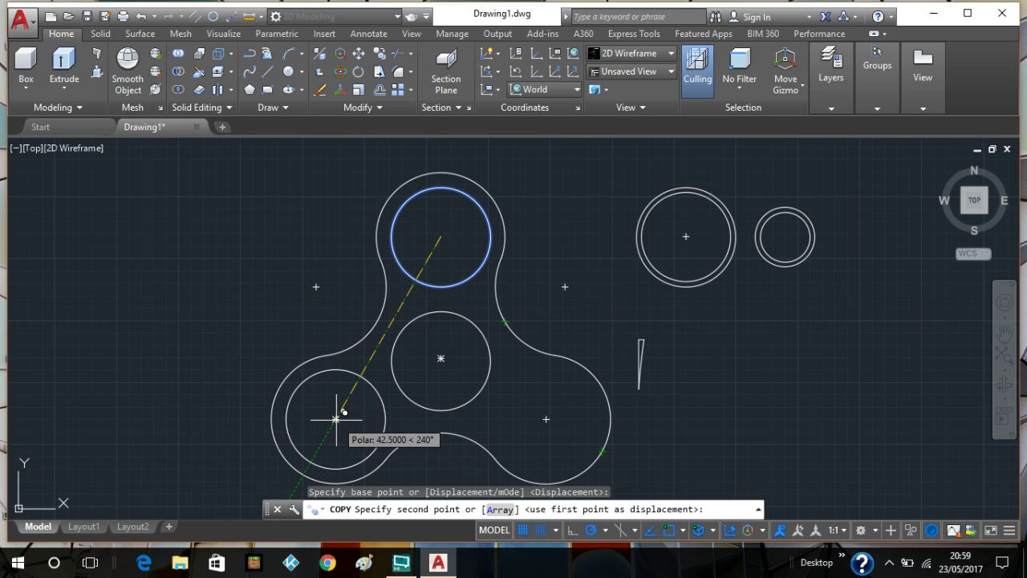
{"action": "left_click", "coordinate": [335, 418]}
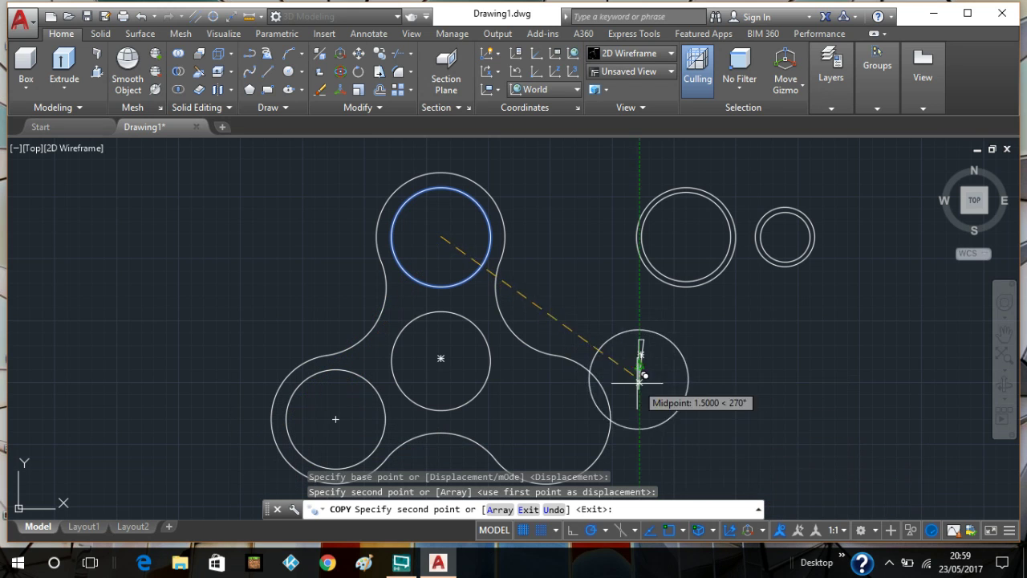
{"action": "left_click", "coordinate": [553, 418]}
{"action": "right_click", "coordinate": [752, 416]}
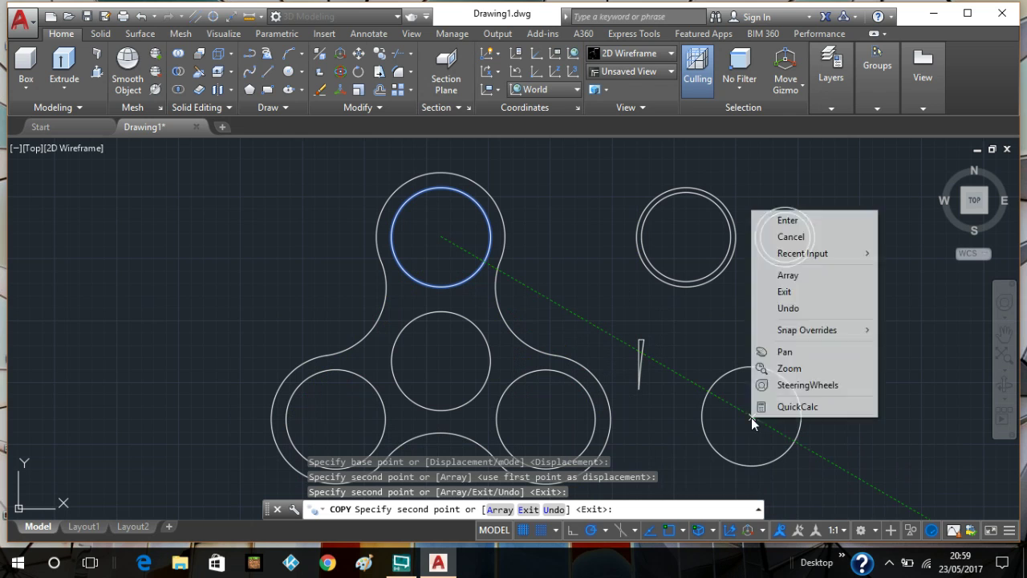
{"action": "left_click", "coordinate": [803, 227]}
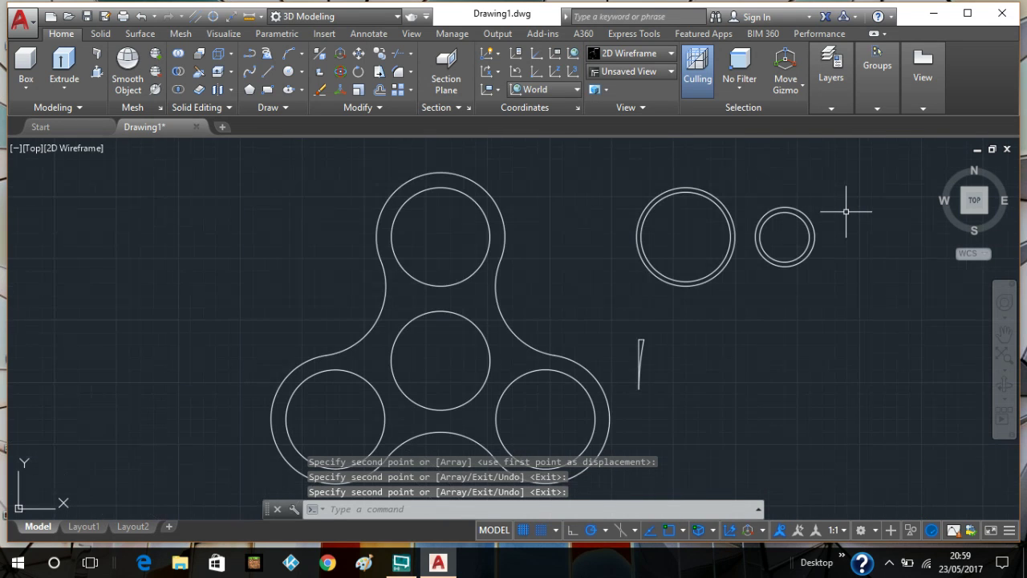
In the 3D home view, extrude the four circles of the two separate bearing rings to a height of 8
{"action": "mouse_move", "coordinate": [975, 199]}
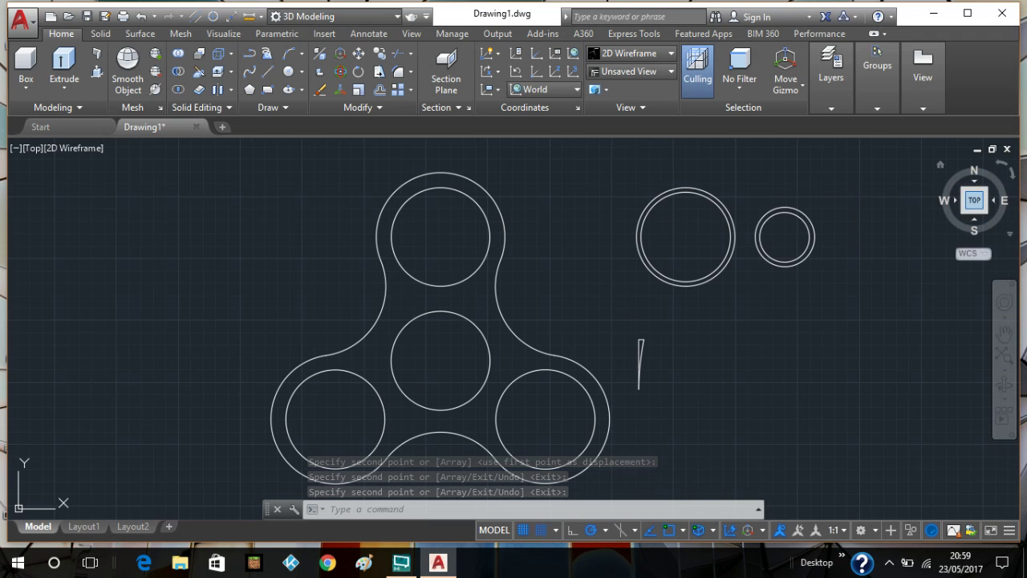
{"action": "left_click", "coordinate": [942, 167]}
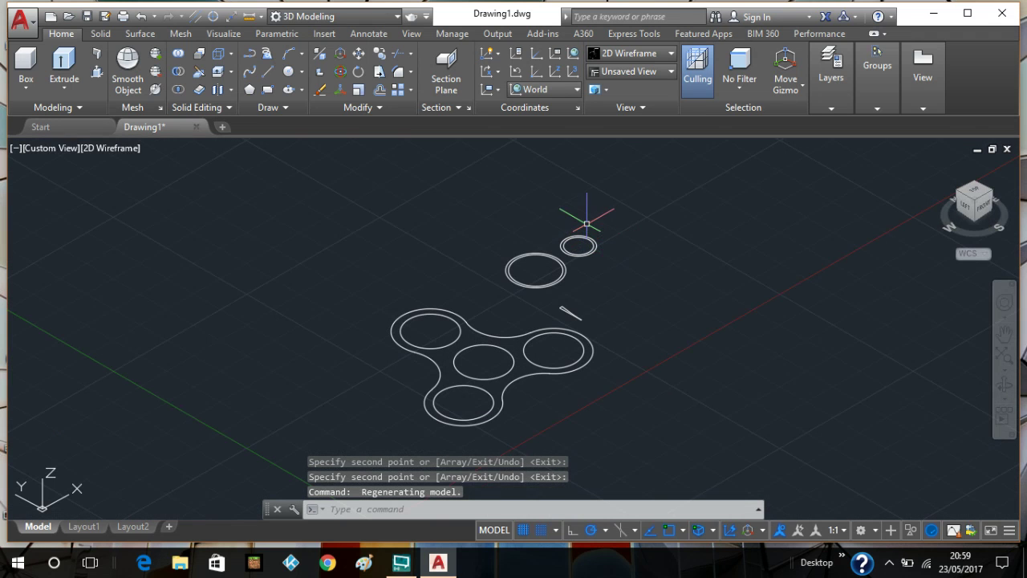
{"action": "left_click", "coordinate": [592, 194]}
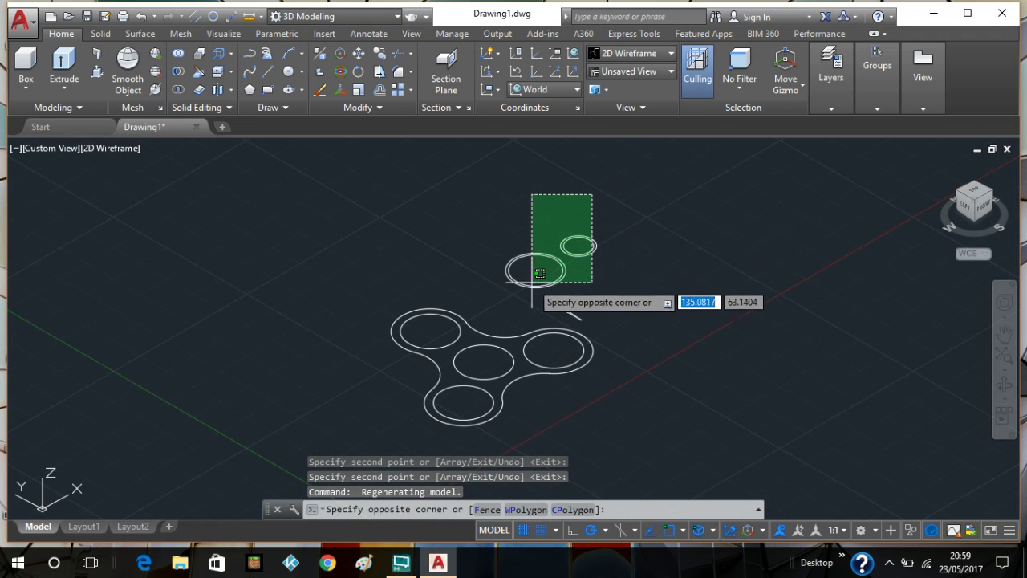
{"action": "left_click", "coordinate": [515, 302]}
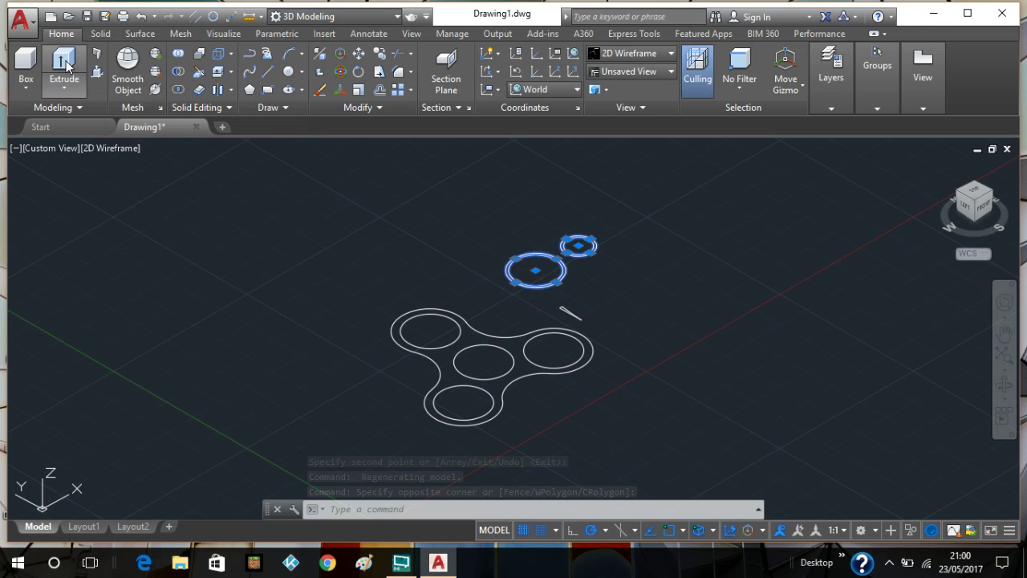
{"action": "left_click", "coordinate": [64, 62]}
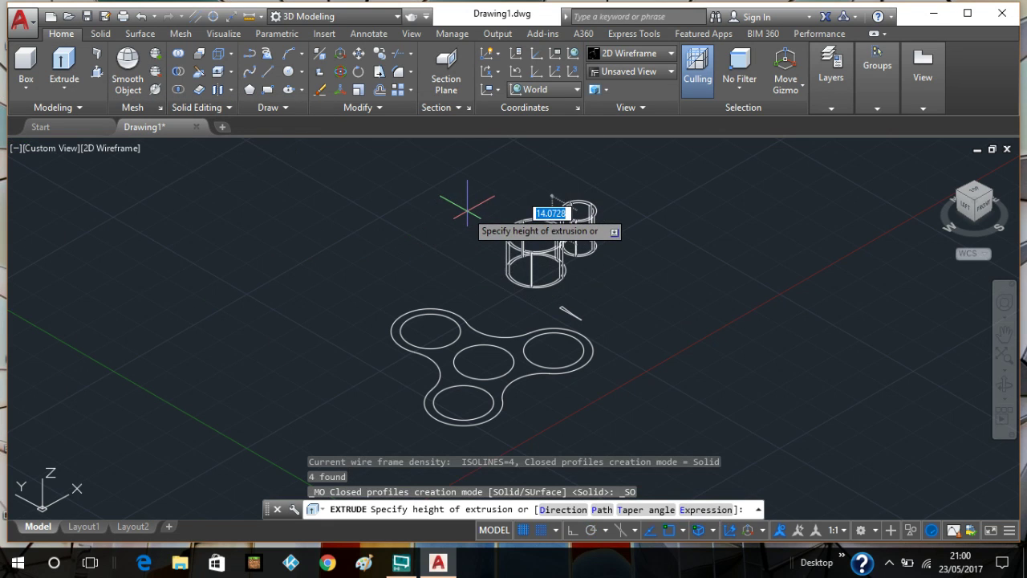
{"action": "type", "text": "8"}
{"action": "key", "text": "Return"}
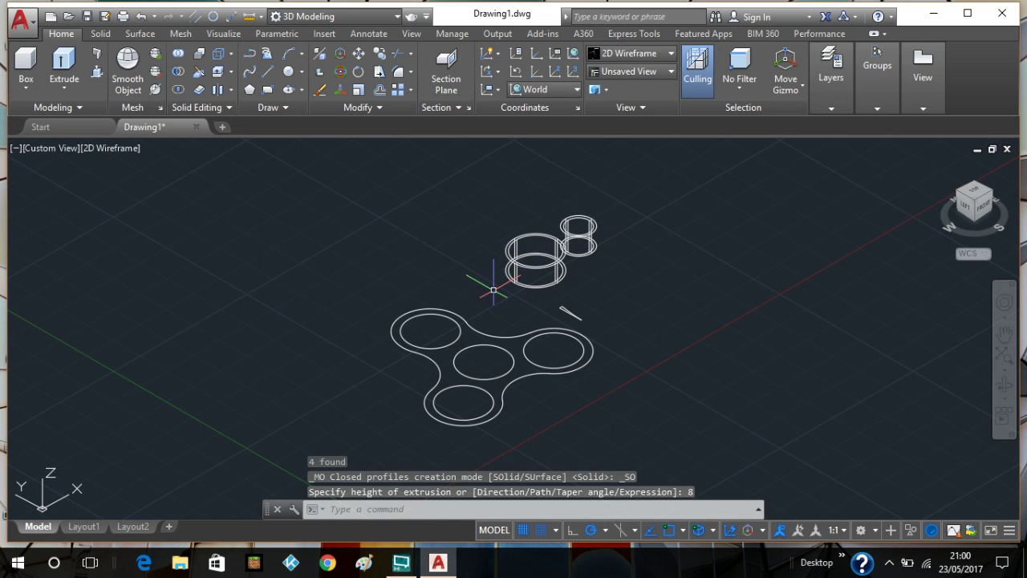
Extrude the three-lobed spinner outline to a height of 8
{"action": "scroll", "coordinate": [488, 291], "scroll_direction": "up", "scroll_amount": 3}
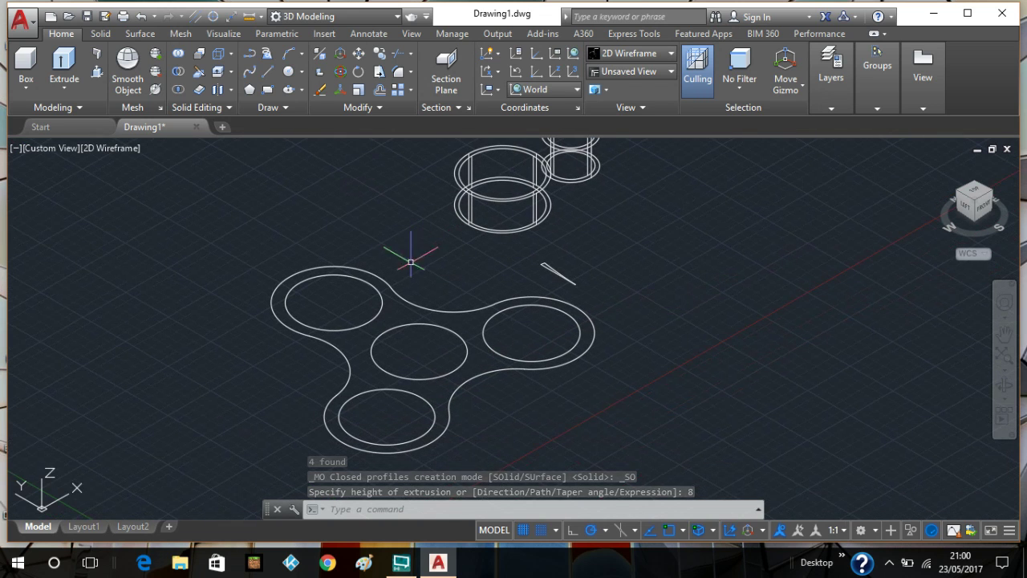
{"action": "left_click", "coordinate": [400, 297]}
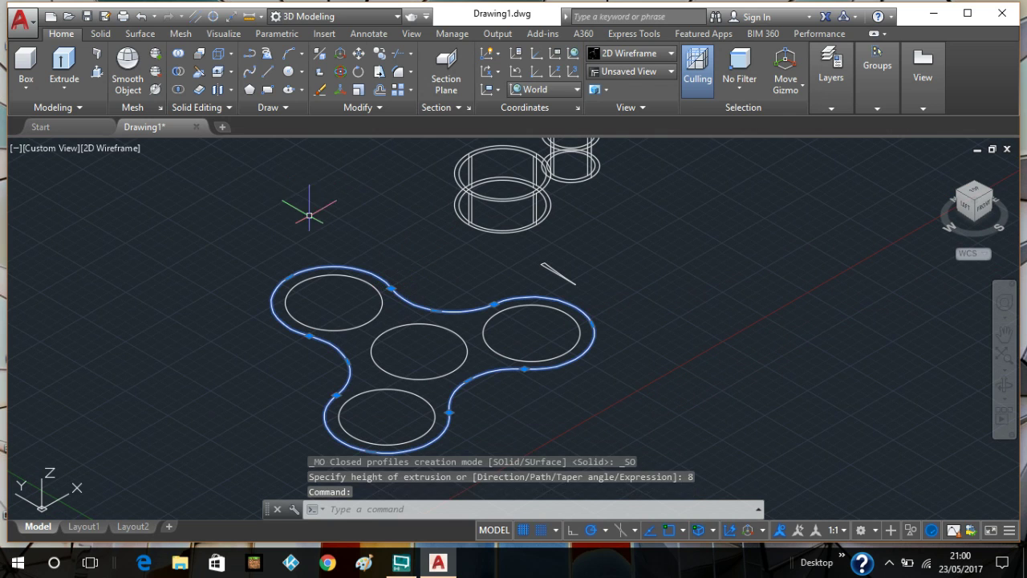
{"action": "left_click", "coordinate": [65, 67]}
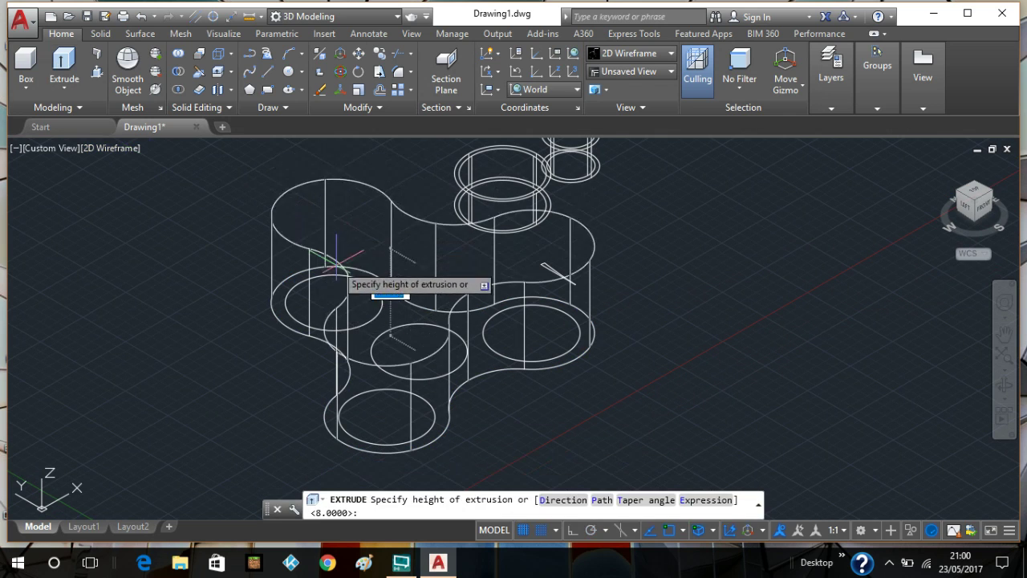
{"action": "type", "text": "8"}
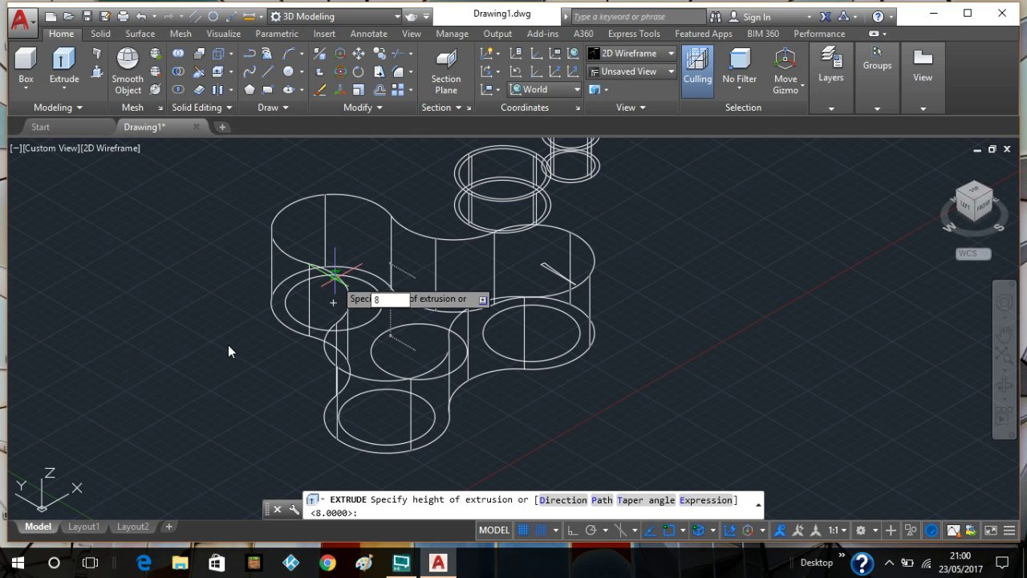
{"action": "key", "text": "Return"}
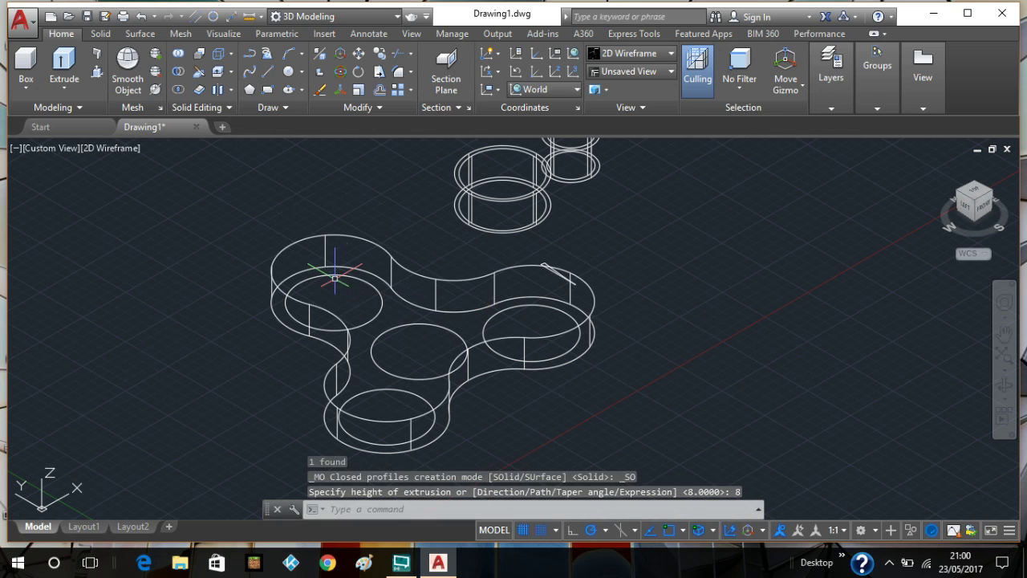
Extrude the central circle and the three lobe circles inside the spinner body to a height of 8
{"action": "left_click", "coordinate": [382, 304]}
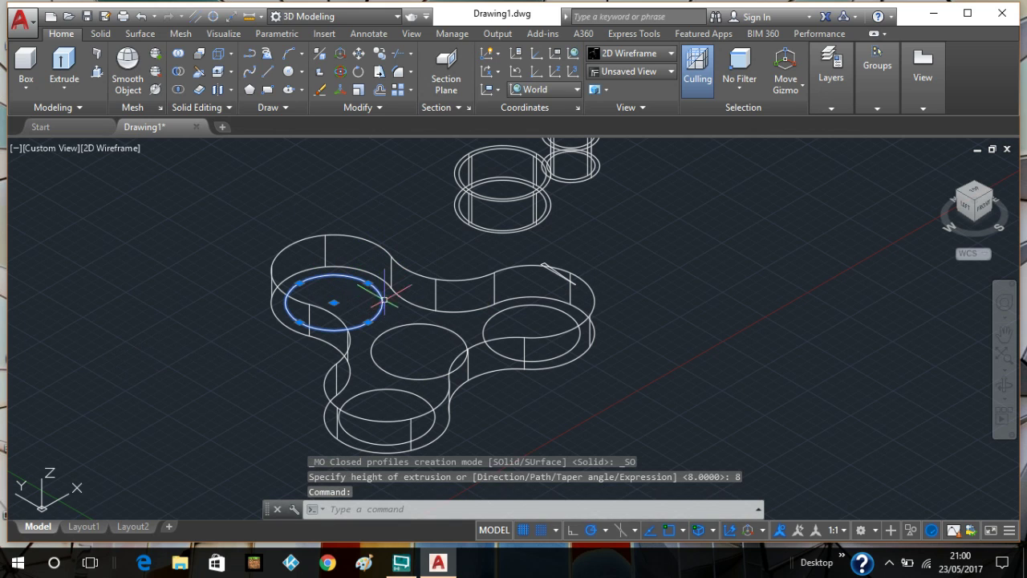
{"action": "left_click", "coordinate": [491, 316]}
{"action": "left_click", "coordinate": [451, 328]}
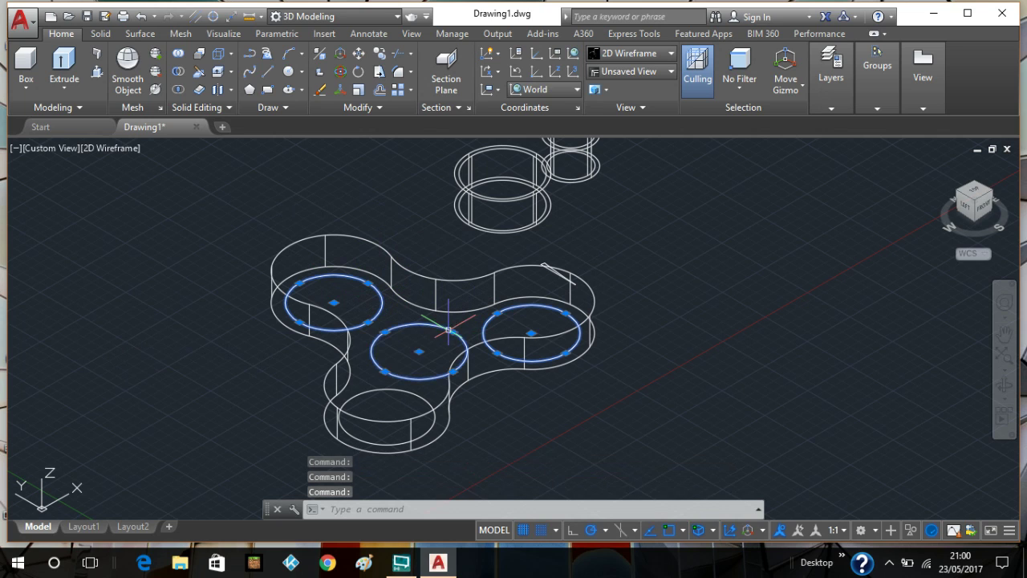
{"action": "left_click", "coordinate": [393, 387]}
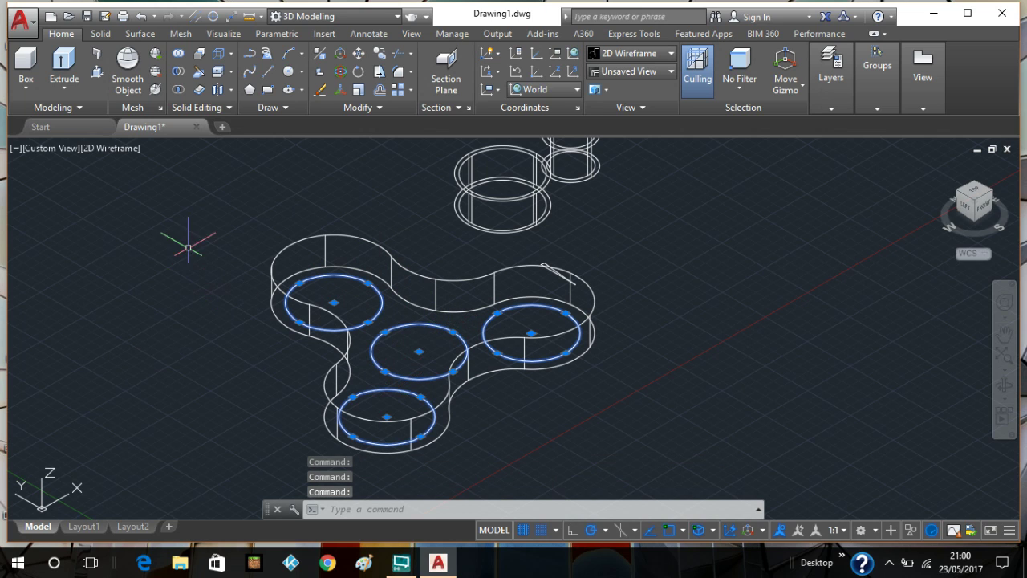
{"action": "left_click", "coordinate": [65, 64]}
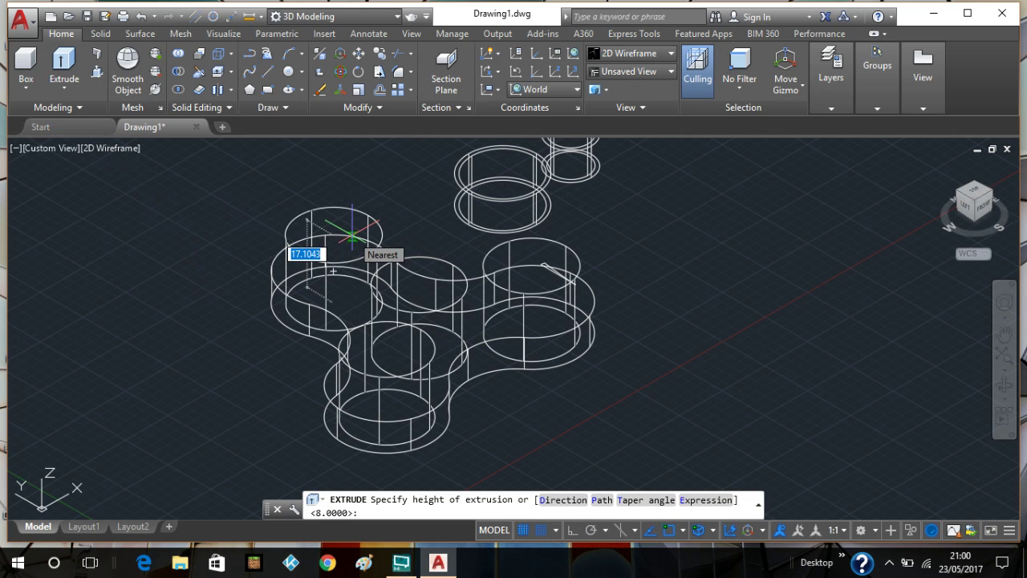
{"action": "type", "text": "8"}
{"action": "key", "text": "Return"}
{"action": "scroll", "coordinate": [740, 252], "scroll_direction": "down", "scroll_amount": 2}
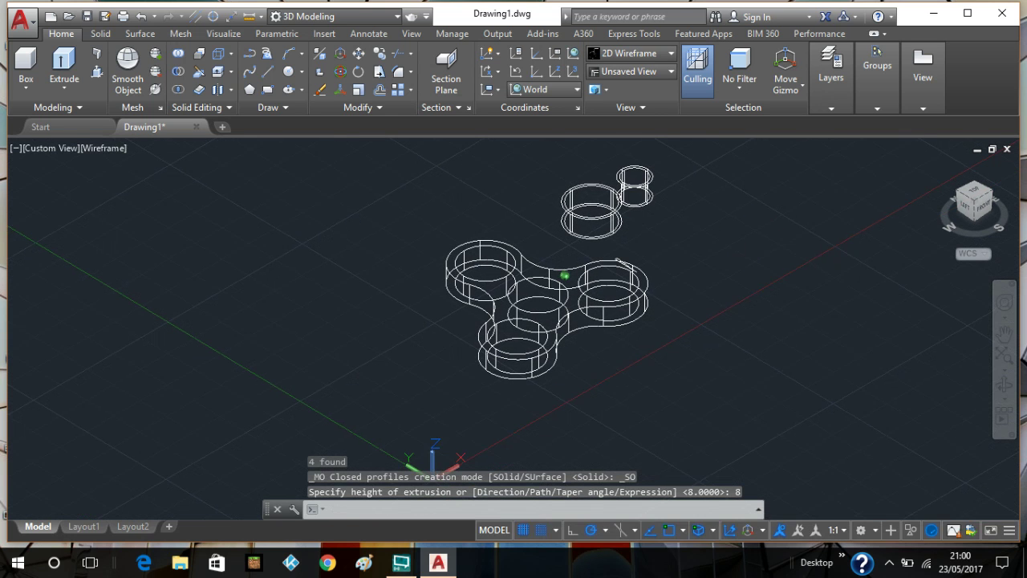
Preview the extruded spinner body and ring solids in the Realistic visual style, returning to 2D Wireframe
{"action": "middle_click_drag", "start_coordinate": [754, 222], "coordinate": [613, 287]}
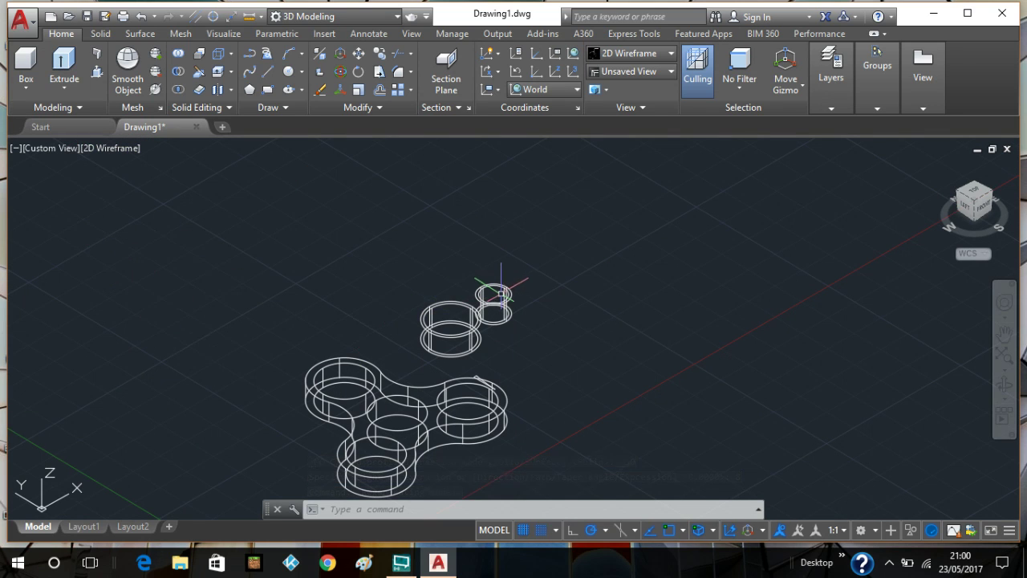
{"action": "left_click", "coordinate": [110, 150]}
{"action": "left_click", "coordinate": [166, 235]}
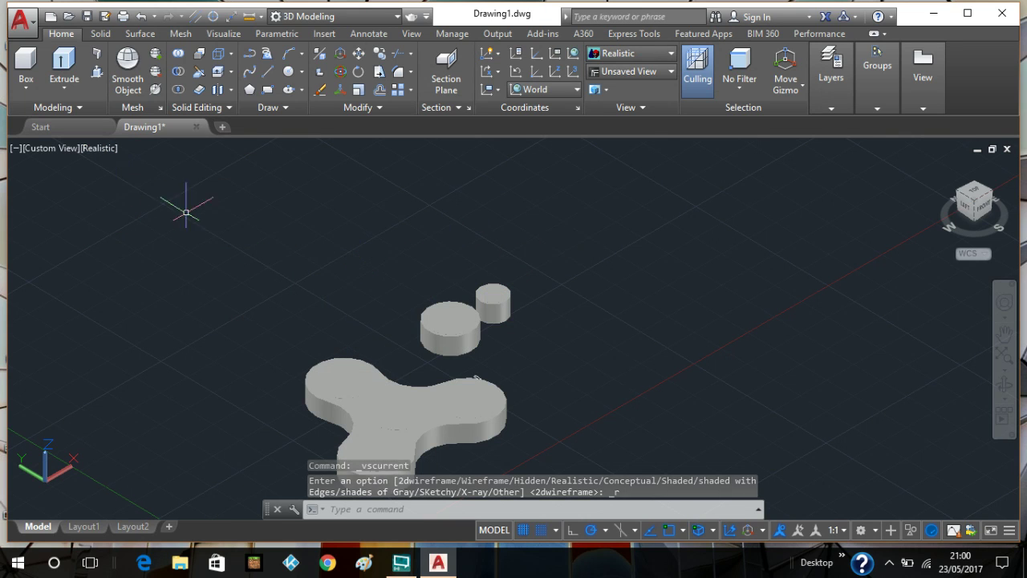
{"action": "scroll", "coordinate": [218, 224], "scroll_direction": "down", "scroll_amount": 1}
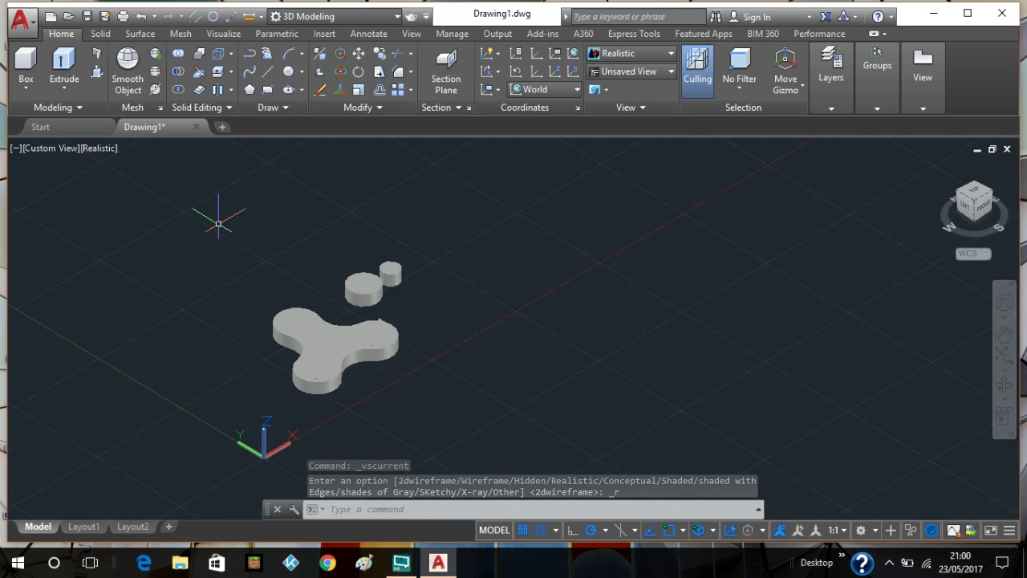
{"action": "left_click", "coordinate": [97, 148]}
{"action": "left_click", "coordinate": [132, 183]}
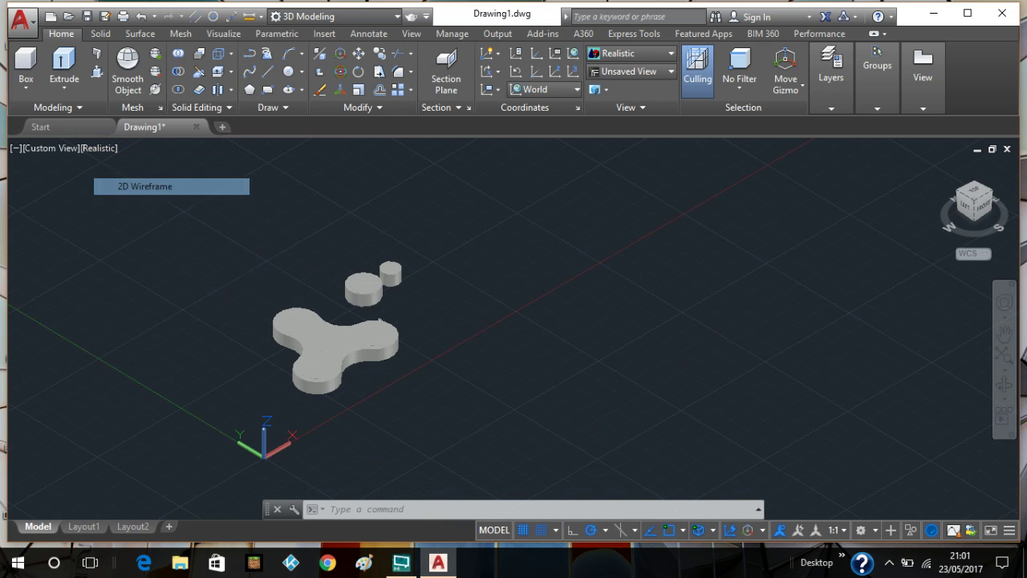
Subtract the inner cylinder from the outer cylinder of the larger separate bearing ring
{"action": "scroll", "coordinate": [450, 256], "scroll_direction": "up", "scroll_amount": 3}
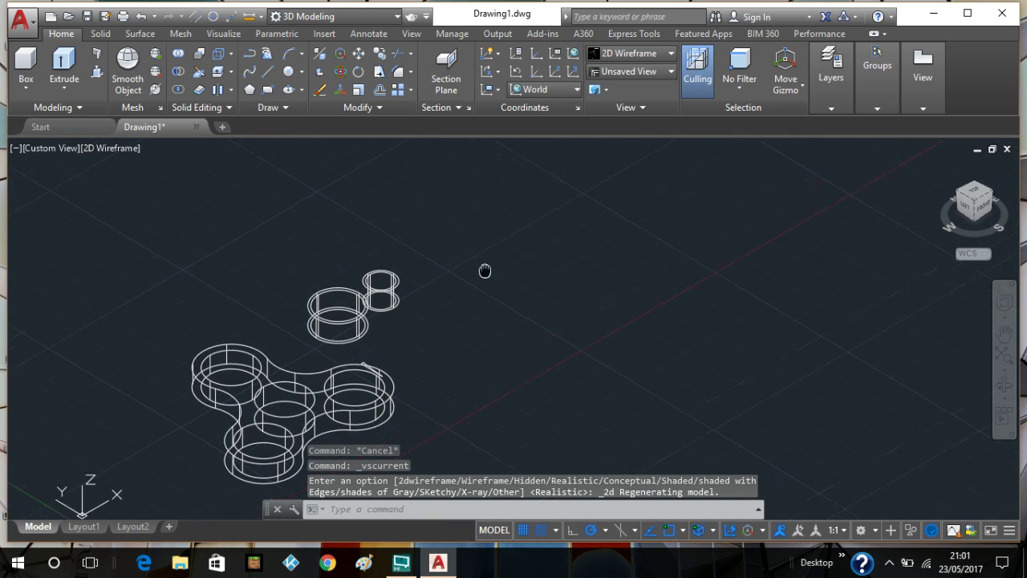
{"action": "left_click", "coordinate": [179, 72]}
{"action": "scroll", "coordinate": [299, 262], "scroll_direction": "up", "scroll_amount": 3}
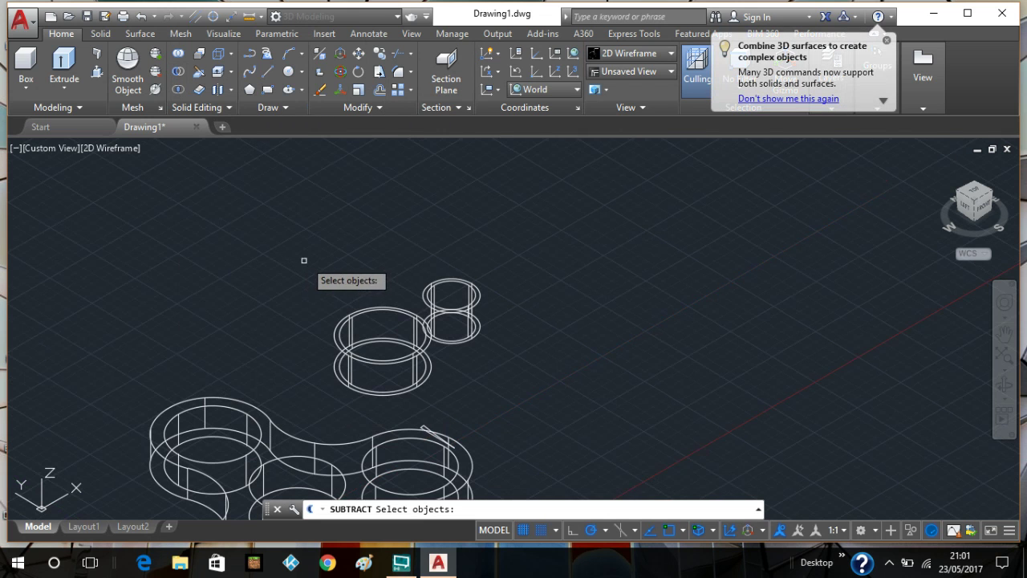
{"action": "scroll", "coordinate": [360, 255], "scroll_direction": "up", "scroll_amount": 1}
{"action": "scroll", "coordinate": [371, 214], "scroll_direction": "down", "scroll_amount": 1}
{"action": "scroll", "coordinate": [377, 215], "scroll_direction": "up", "scroll_amount": 1}
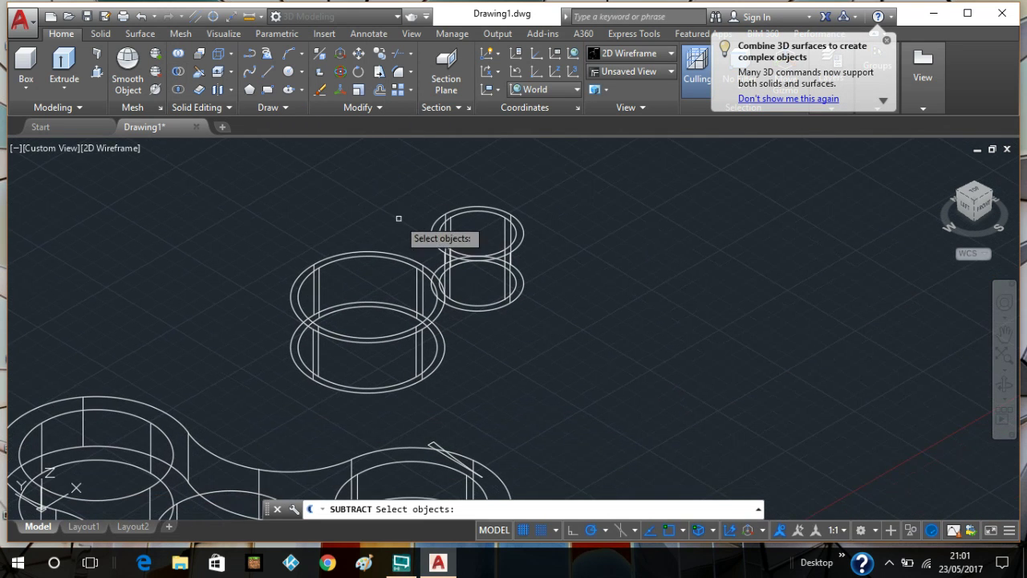
{"action": "left_click", "coordinate": [414, 260]}
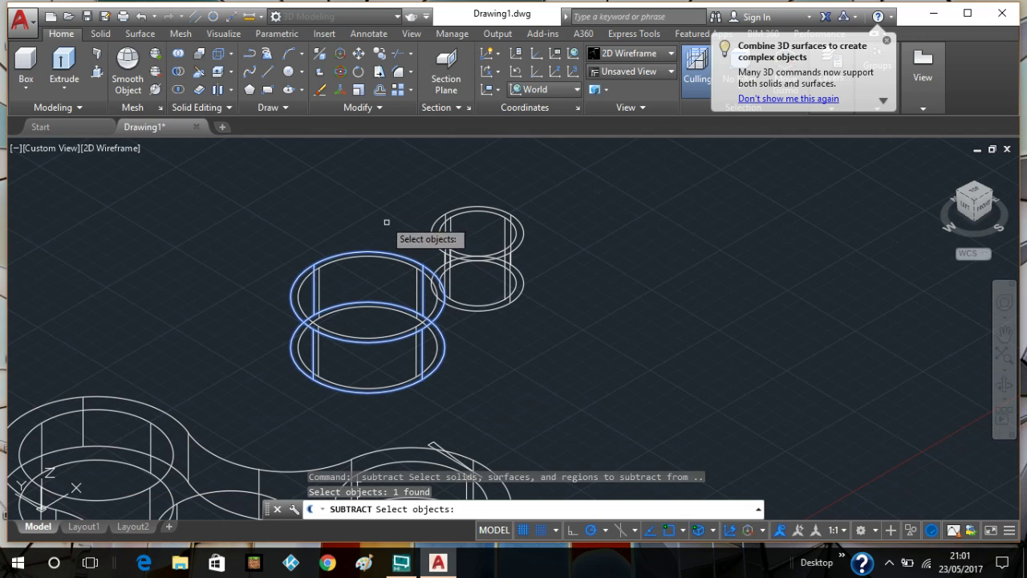
{"action": "key", "text": "Return"}
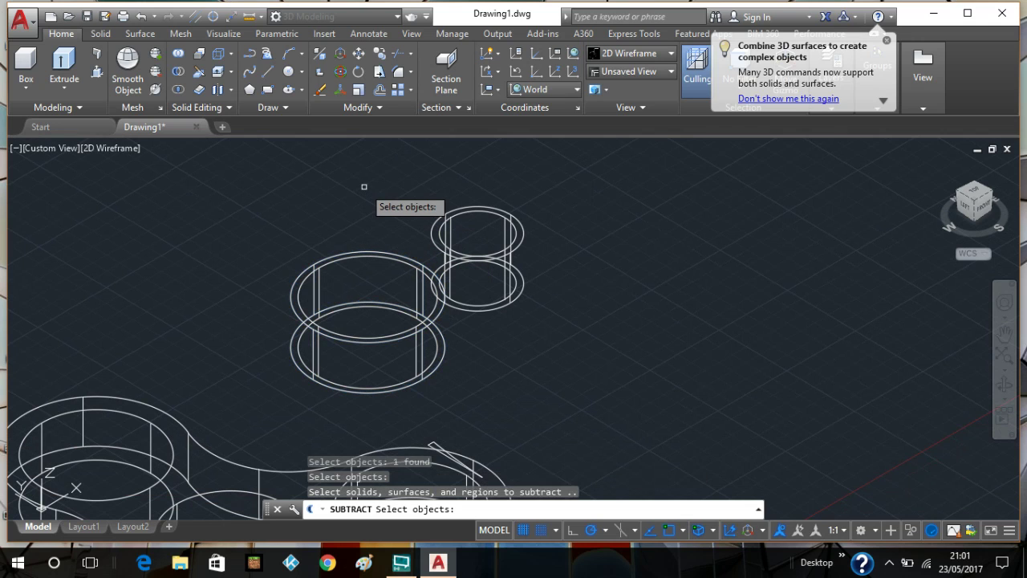
{"action": "left_click", "coordinate": [395, 260]}
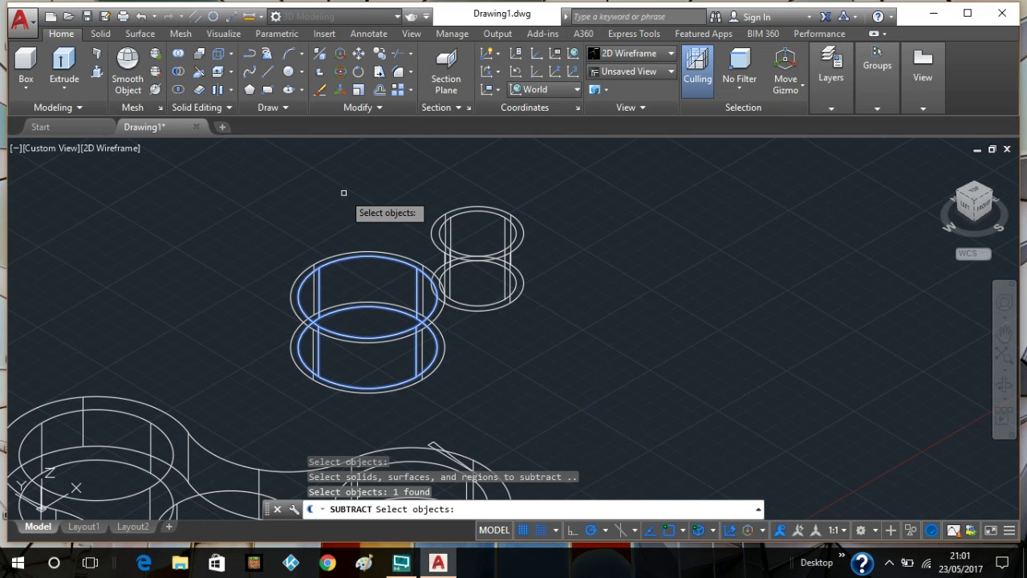
{"action": "key", "text": "Return"}
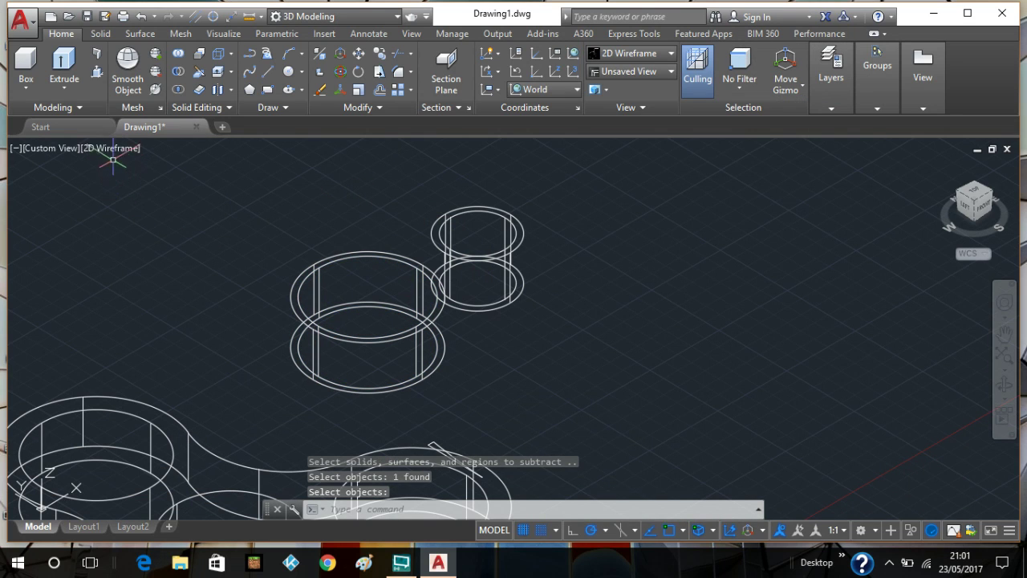
Check the larger ring's hollow shape in the Realistic visual style and switch back to 2D Wireframe
{"action": "left_click", "coordinate": [113, 149]}
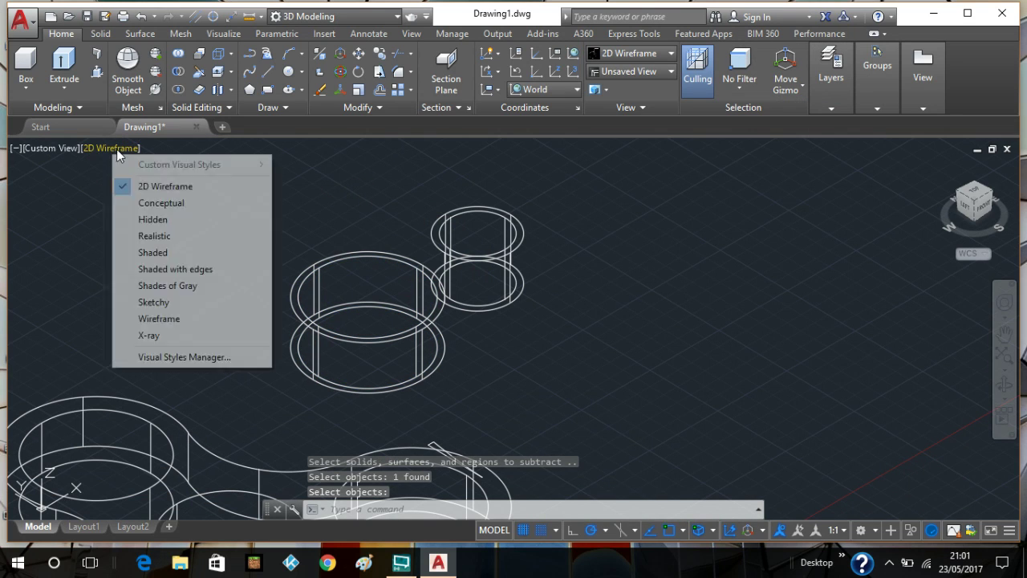
{"action": "left_click", "coordinate": [153, 236]}
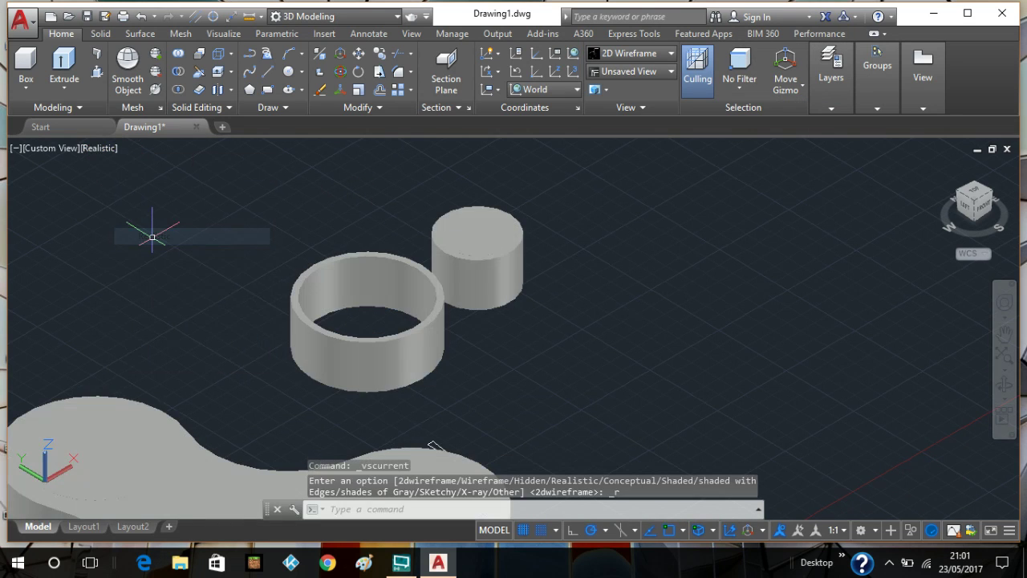
{"action": "left_click", "coordinate": [94, 152]}
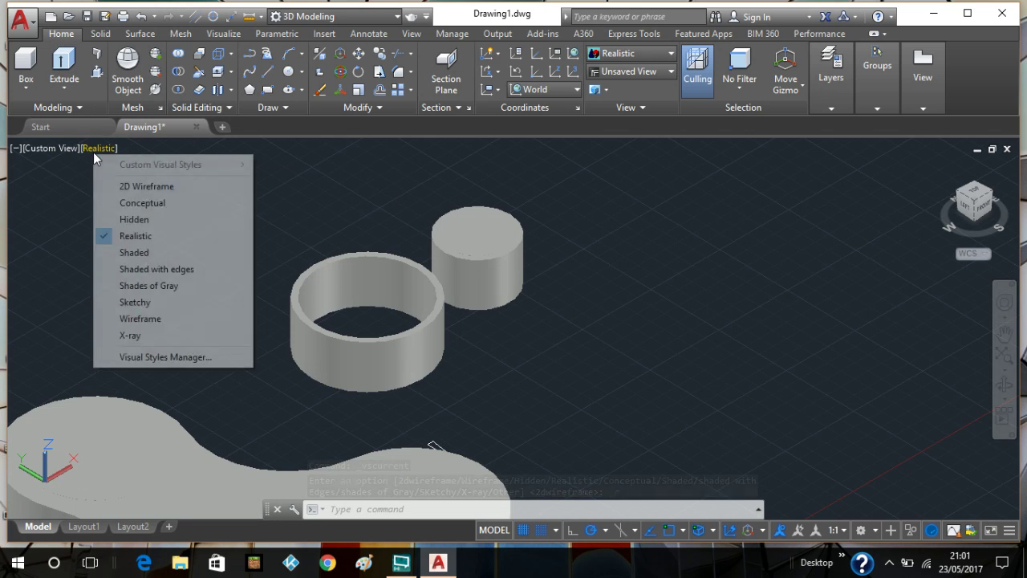
{"action": "left_click", "coordinate": [127, 185]}
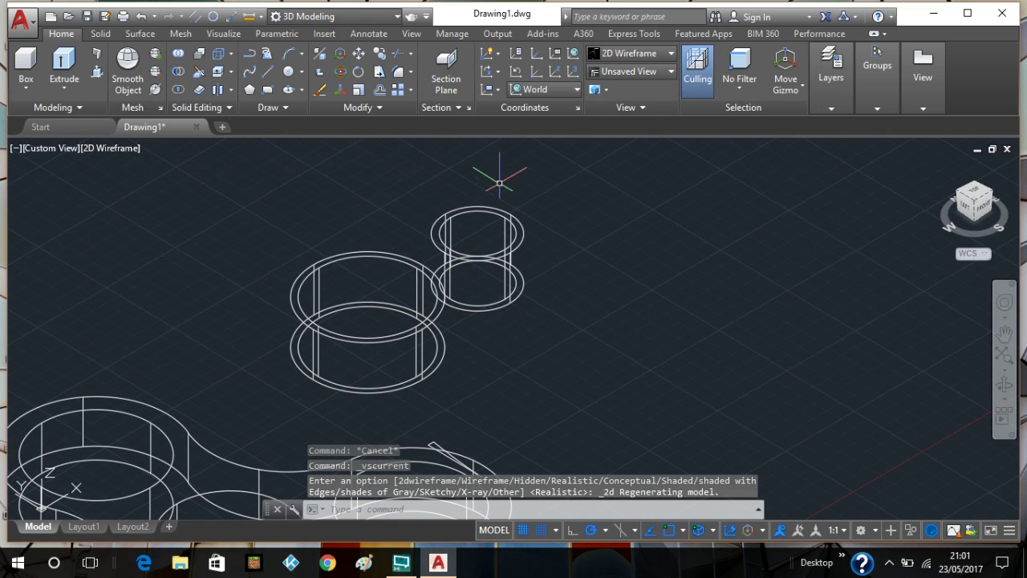
Subtract the inner cylinder from the outer cylinder of the smaller separate bearing ring
{"action": "left_click", "coordinate": [179, 71]}
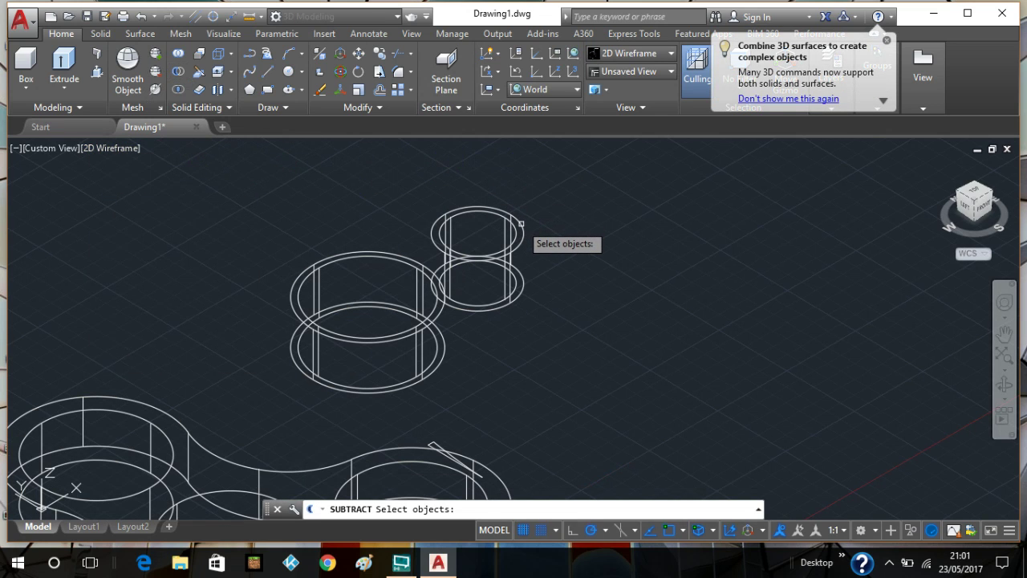
{"action": "left_click", "coordinate": [521, 224]}
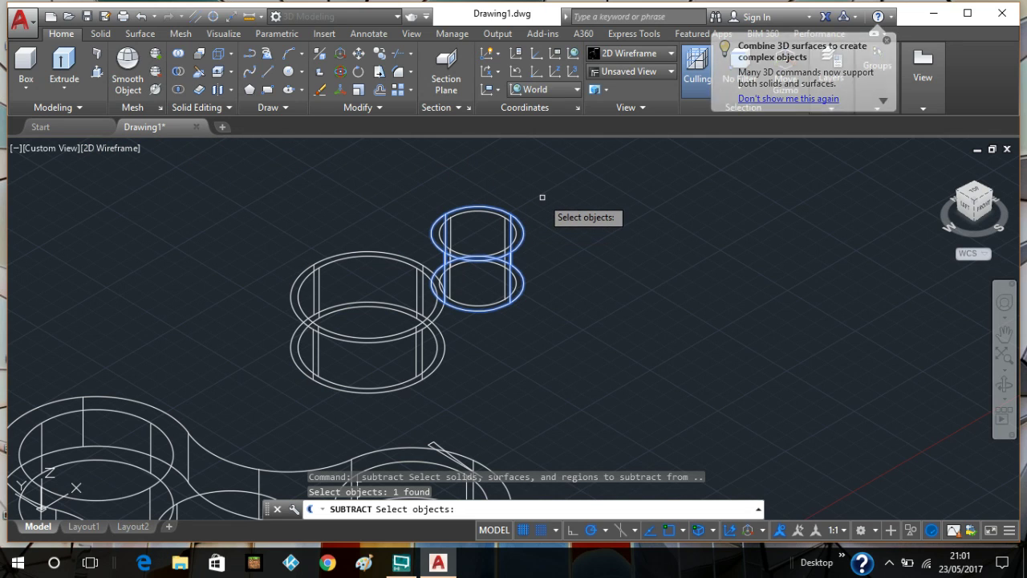
{"action": "key", "text": "Return"}
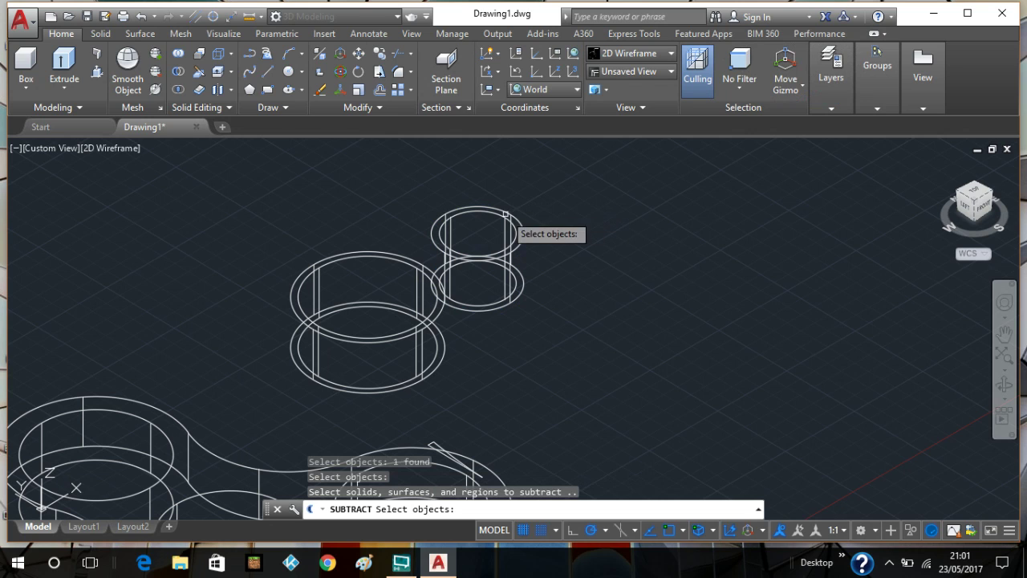
{"action": "scroll", "coordinate": [503, 217], "scroll_direction": "up", "scroll_amount": 2}
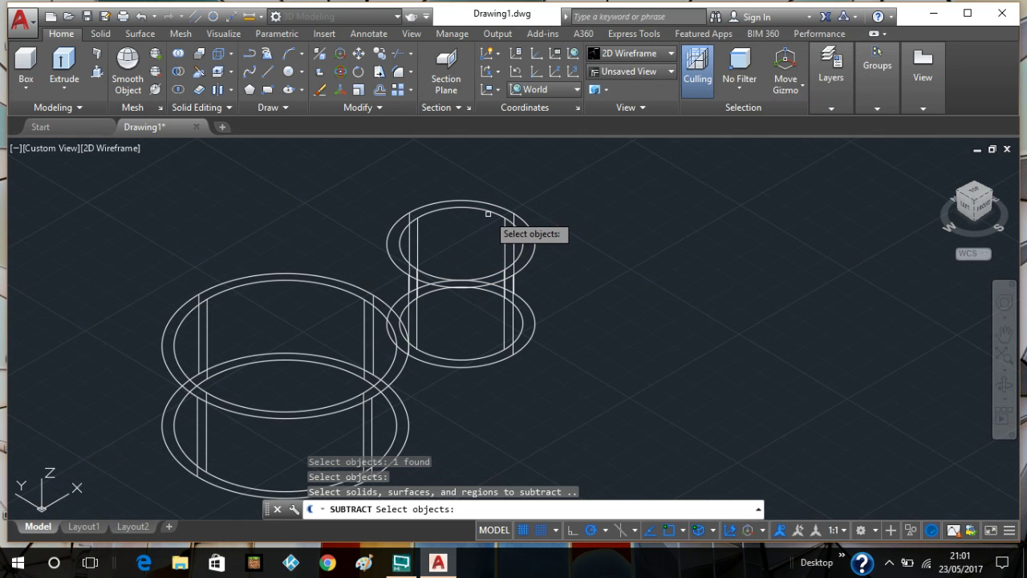
{"action": "left_click", "coordinate": [489, 213]}
{"action": "key", "text": "Return"}
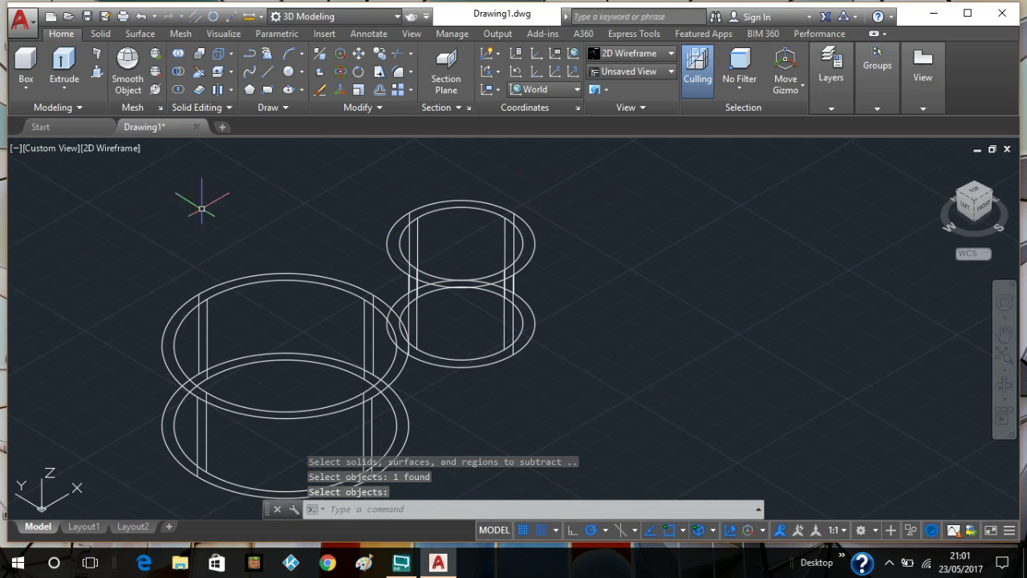
Inspect both bearing rings in the Realistic visual style, then restore 2D Wireframe
{"action": "left_click", "coordinate": [96, 152]}
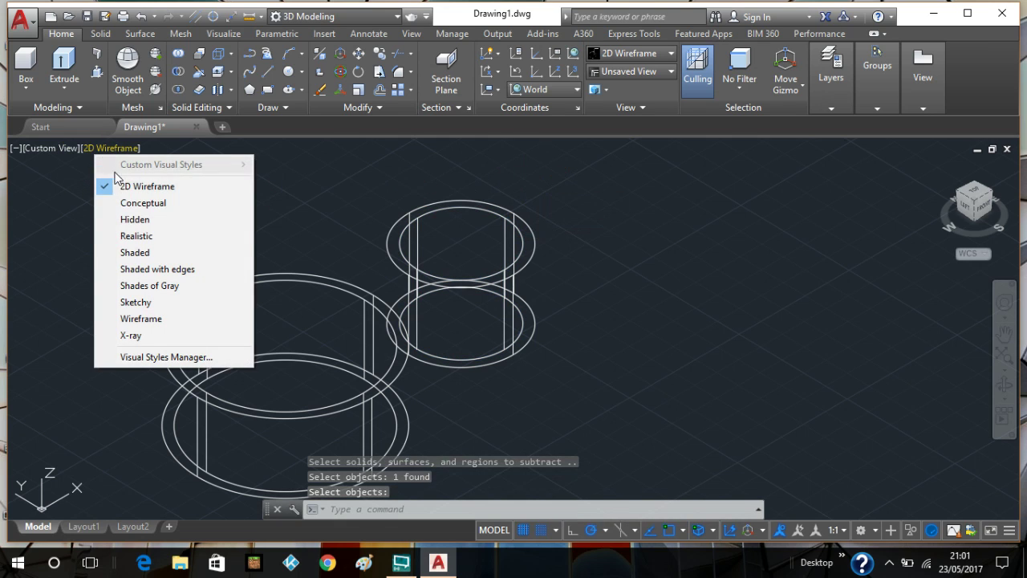
{"action": "left_click", "coordinate": [144, 236]}
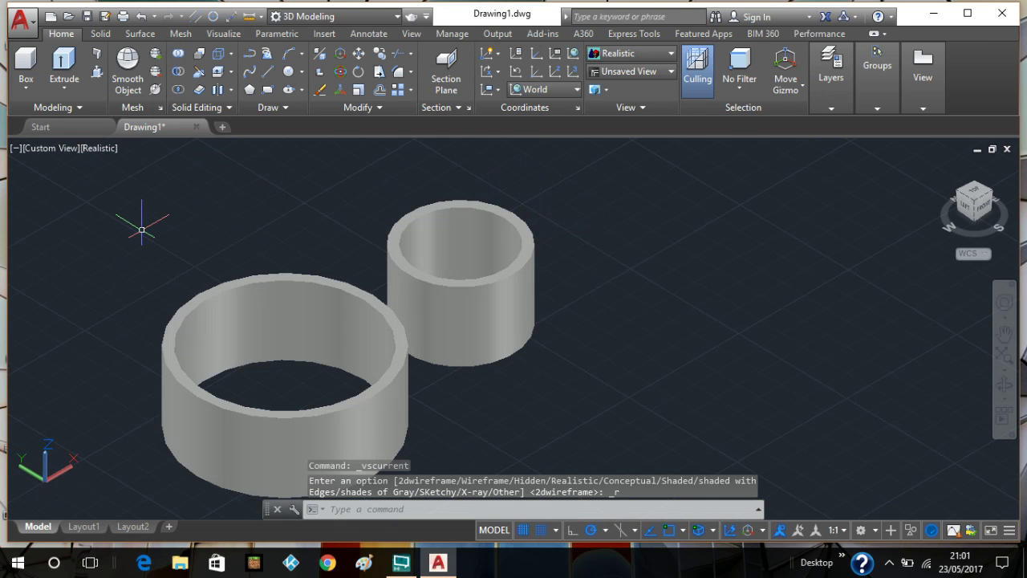
{"action": "left_click", "coordinate": [101, 148]}
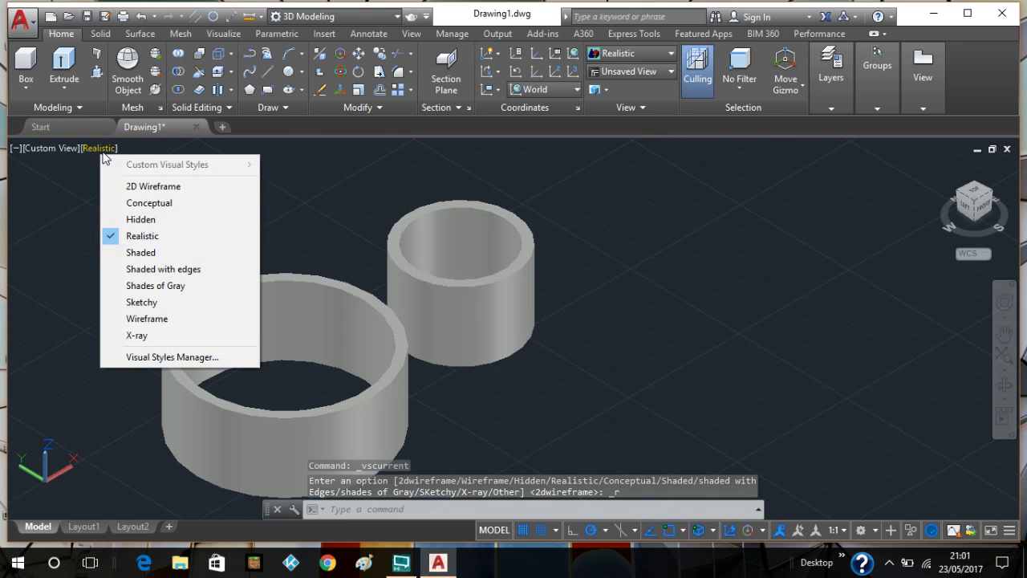
{"action": "left_click", "coordinate": [141, 185]}
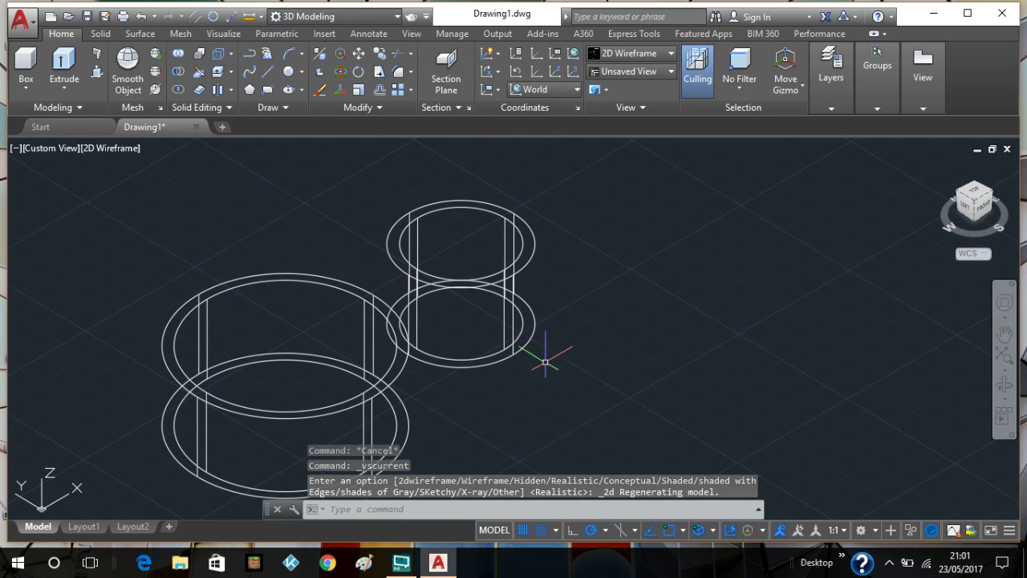
Subtract the central cylinder and the three lobe cylinders from the three-lobed spinner body
{"action": "scroll", "coordinate": [545, 362], "scroll_direction": "down", "scroll_amount": 4}
{"action": "middle_click_drag", "start_coordinate": [548, 438], "coordinate": [597, 217]}
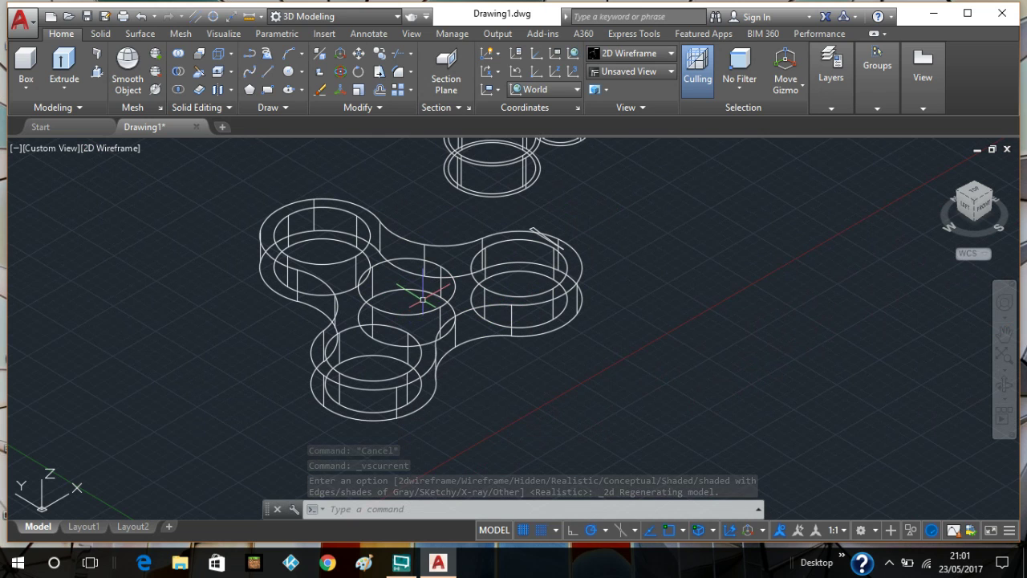
{"action": "left_click", "coordinate": [176, 70]}
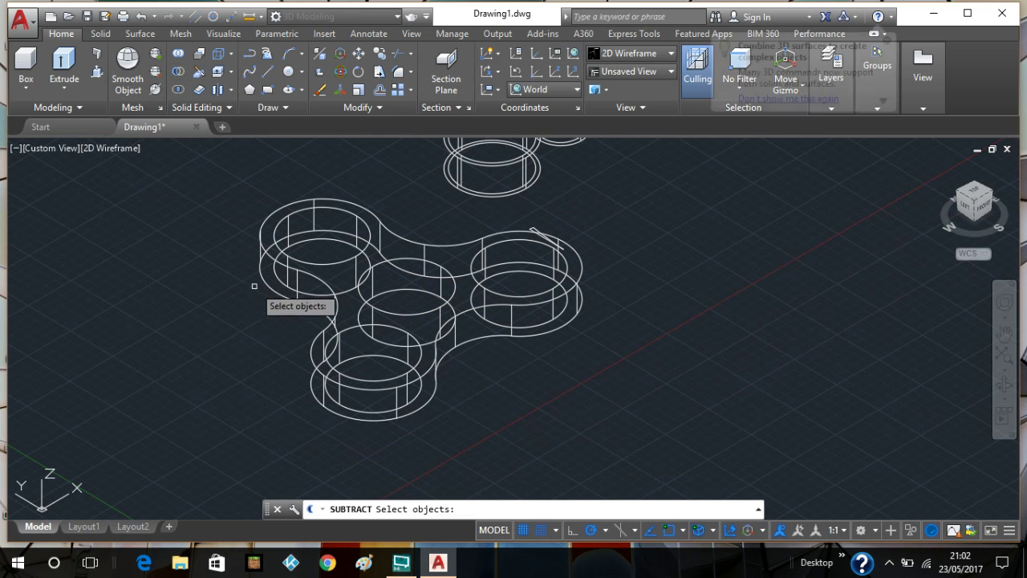
{"action": "left_click", "coordinate": [338, 303]}
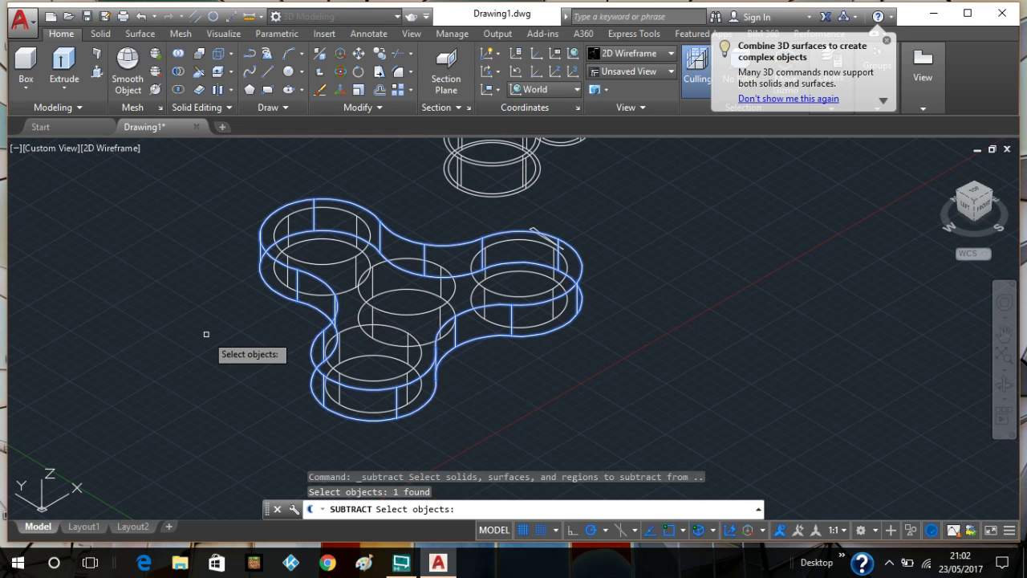
{"action": "key", "text": "Return"}
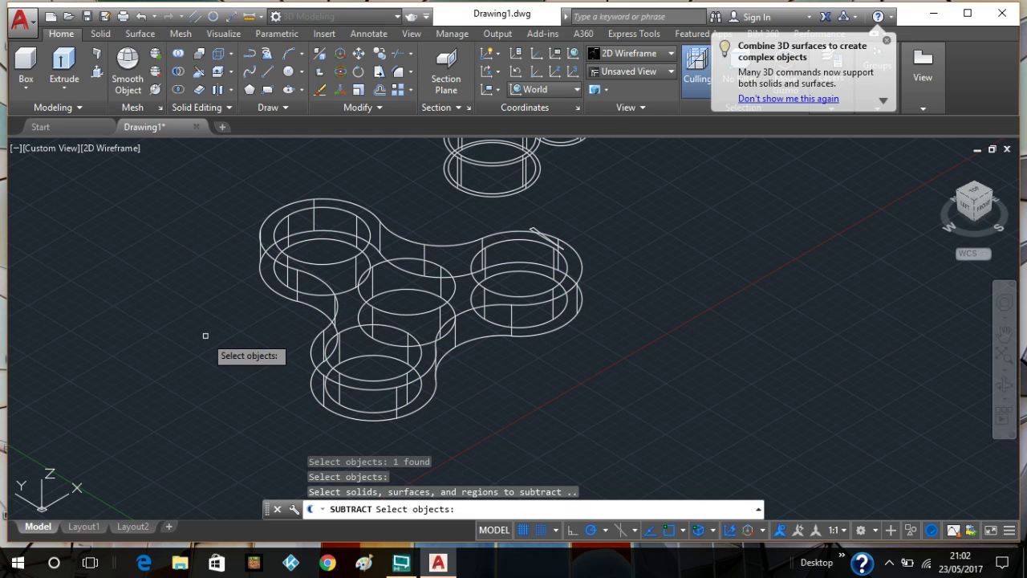
{"action": "left_click", "coordinate": [340, 261]}
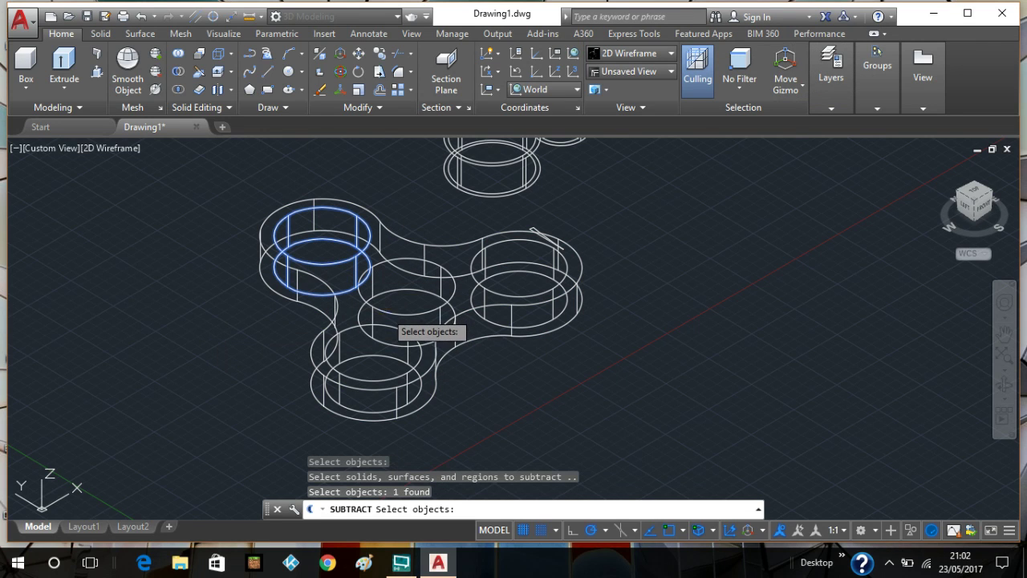
{"action": "left_click", "coordinate": [360, 325]}
{"action": "left_click", "coordinate": [353, 326]}
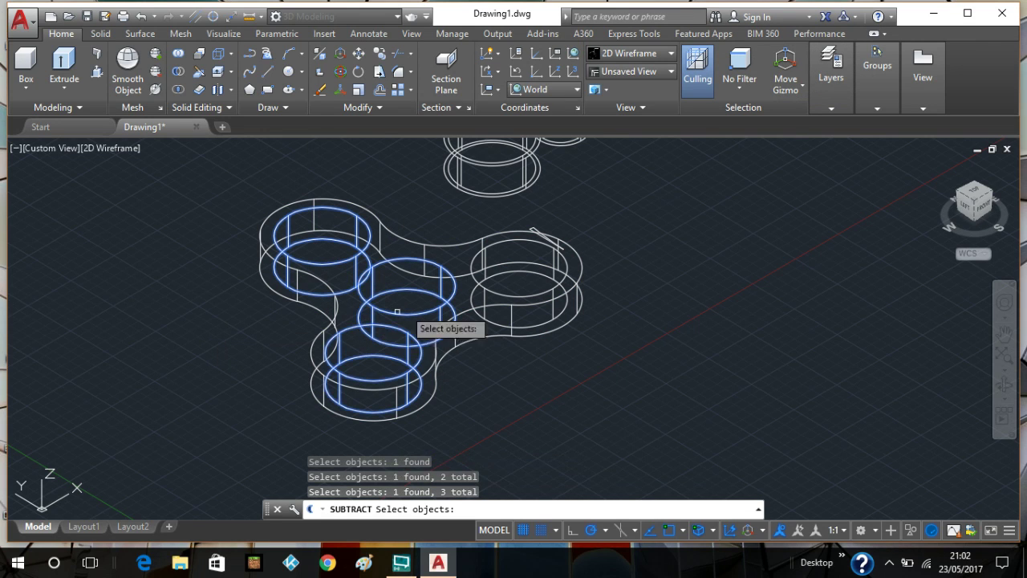
{"action": "left_click", "coordinate": [480, 287]}
{"action": "key", "text": "Return"}
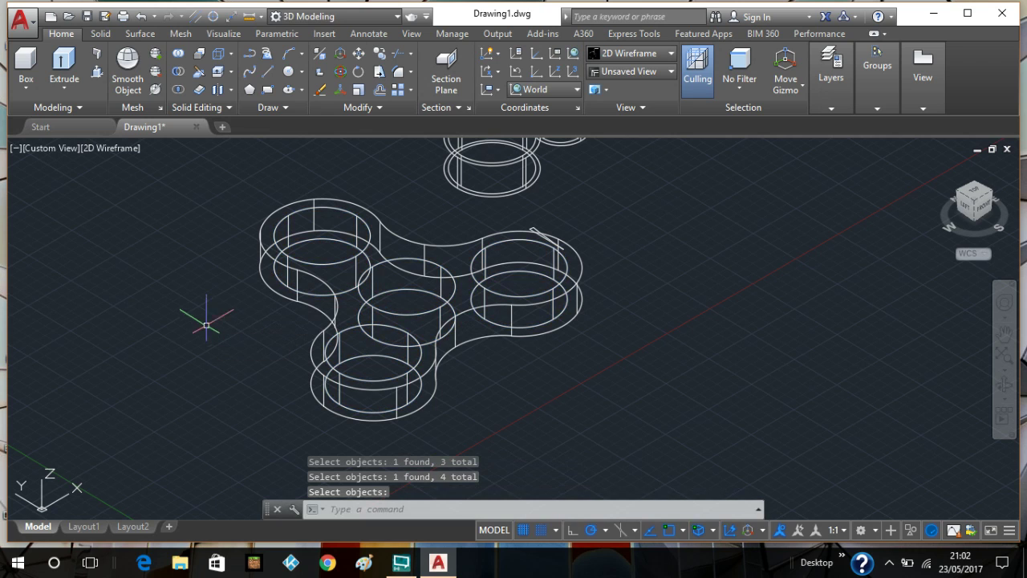
Check the four bearing holes in the spinner body in the Realistic visual style and return to 2D Wireframe
{"action": "left_click", "coordinate": [118, 150]}
{"action": "left_click", "coordinate": [164, 234]}
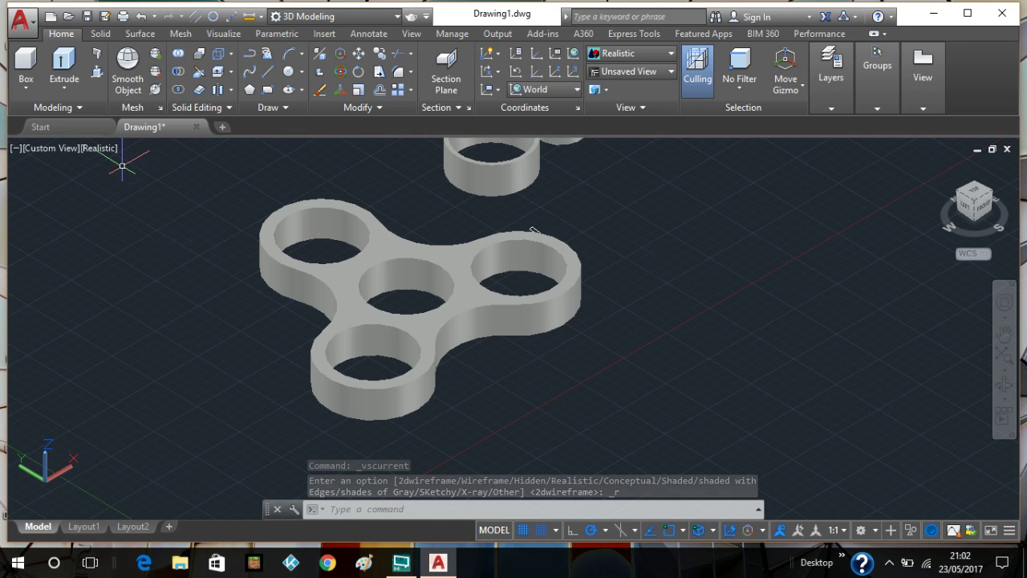
{"action": "left_click", "coordinate": [103, 152]}
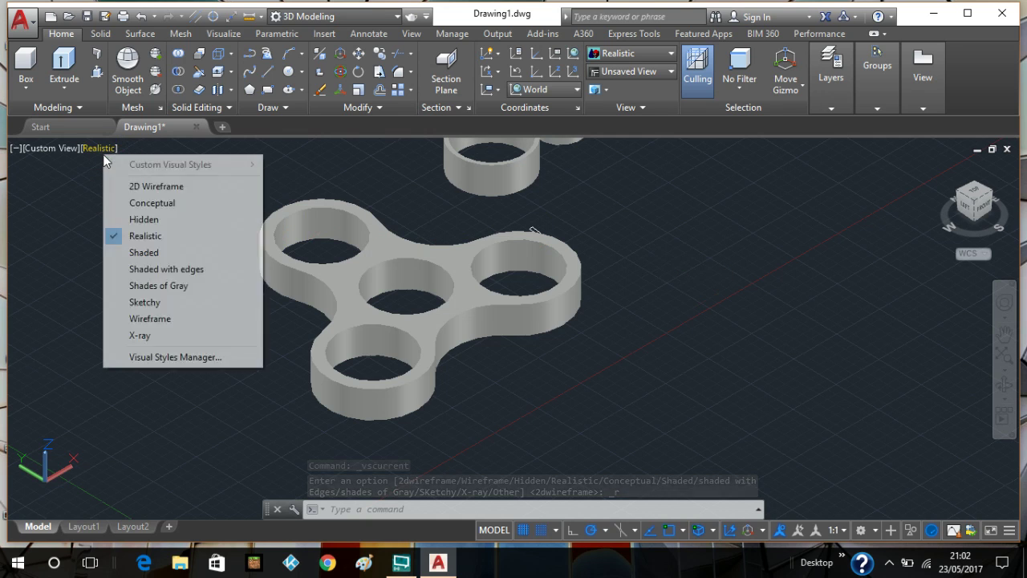
{"action": "left_click", "coordinate": [141, 188]}
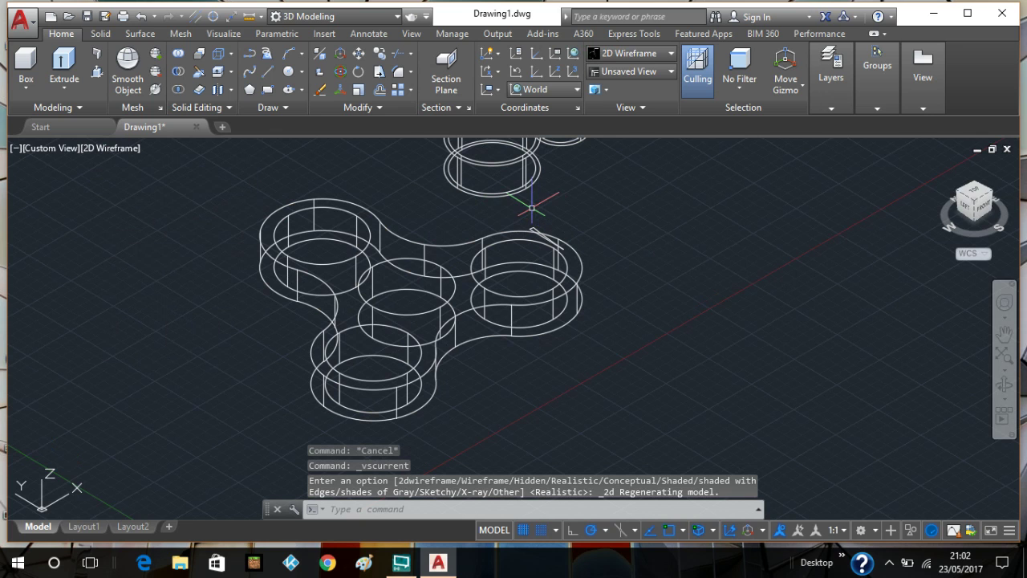
{"action": "scroll", "coordinate": [609, 216], "scroll_direction": "down", "scroll_amount": 2}
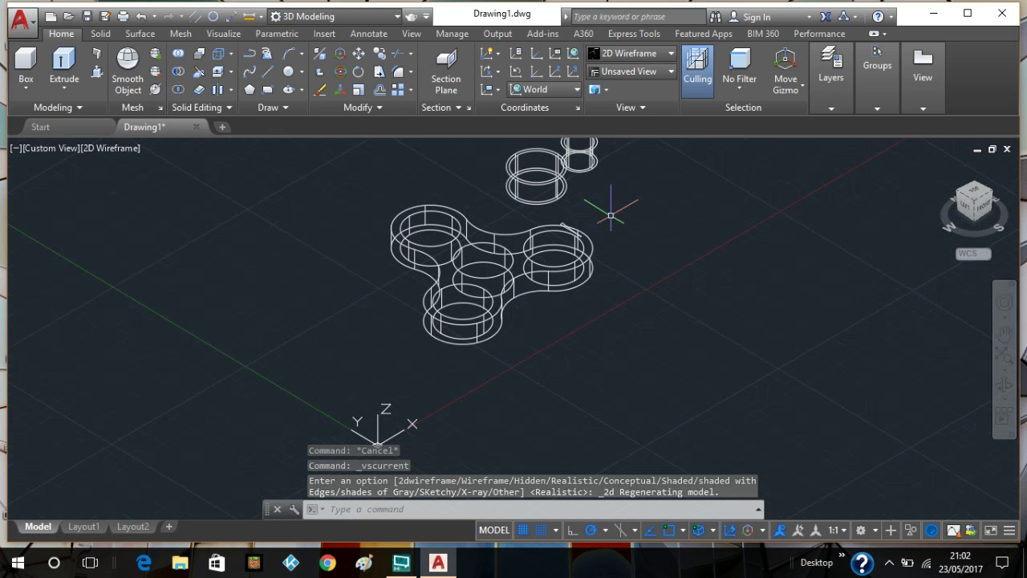
Move the smaller bearing ring from its base centre to the base centre of the larger ring so they are concentric
{"action": "scroll", "coordinate": [601, 257], "scroll_direction": "down", "scroll_amount": 3}
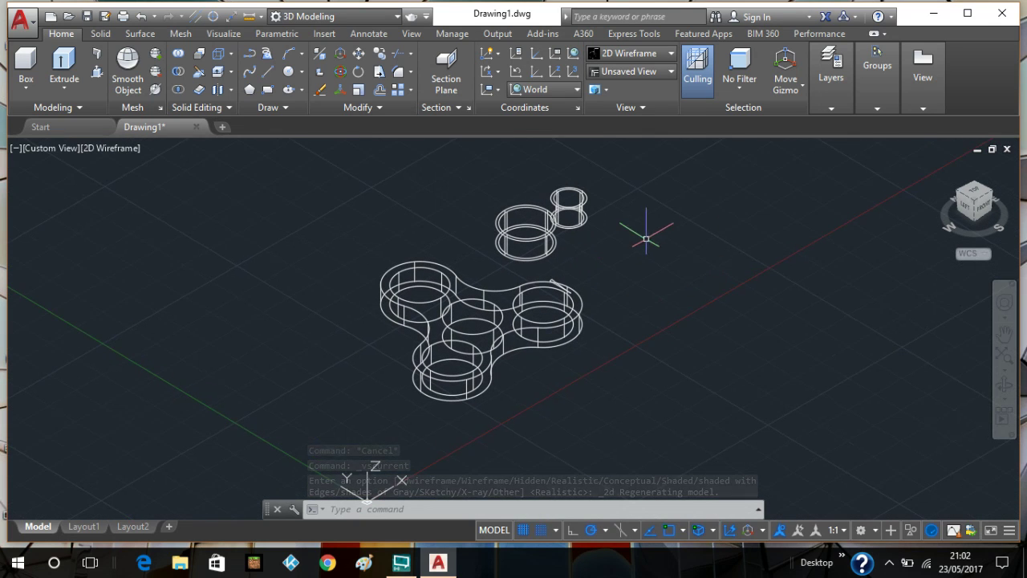
{"action": "scroll", "coordinate": [779, 245], "scroll_direction": "up", "scroll_amount": 2}
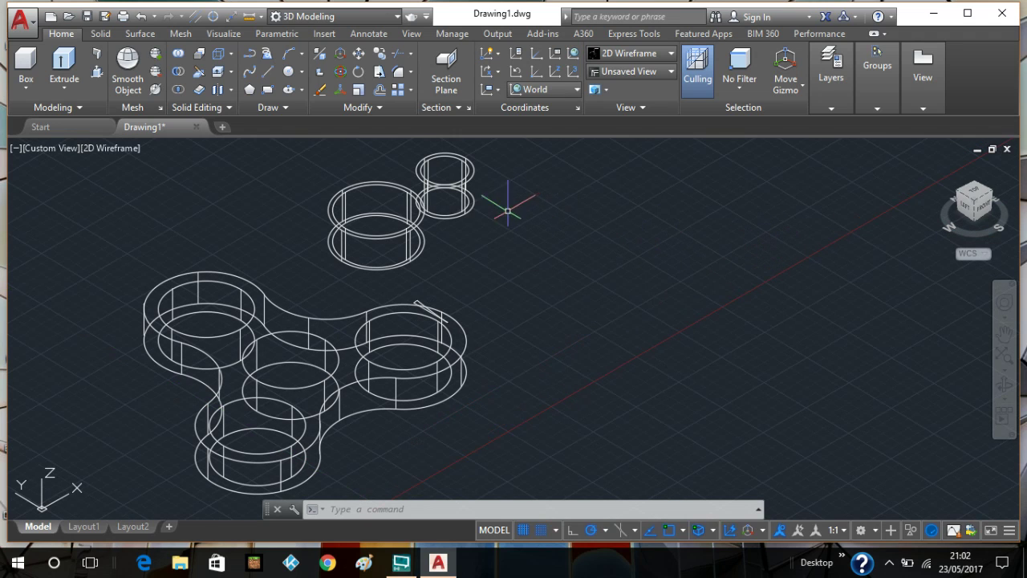
{"action": "left_click", "coordinate": [487, 186]}
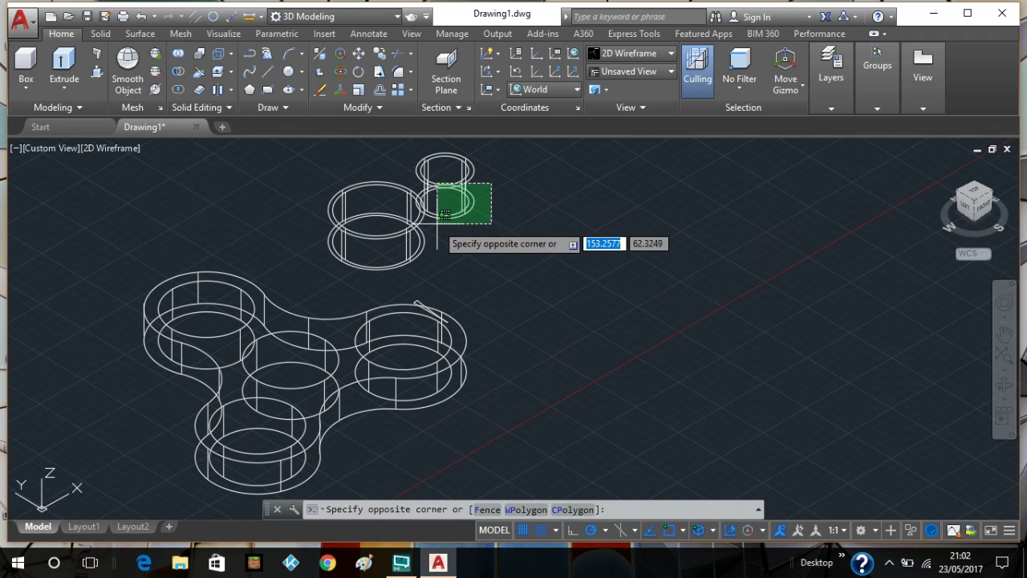
{"action": "left_click", "coordinate": [420, 225]}
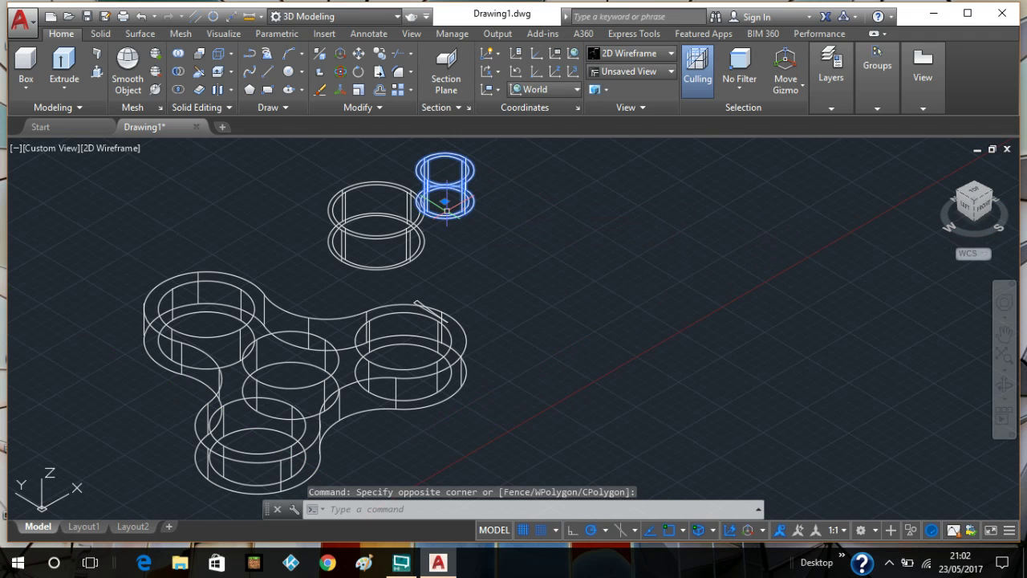
{"action": "left_click", "coordinate": [358, 54]}
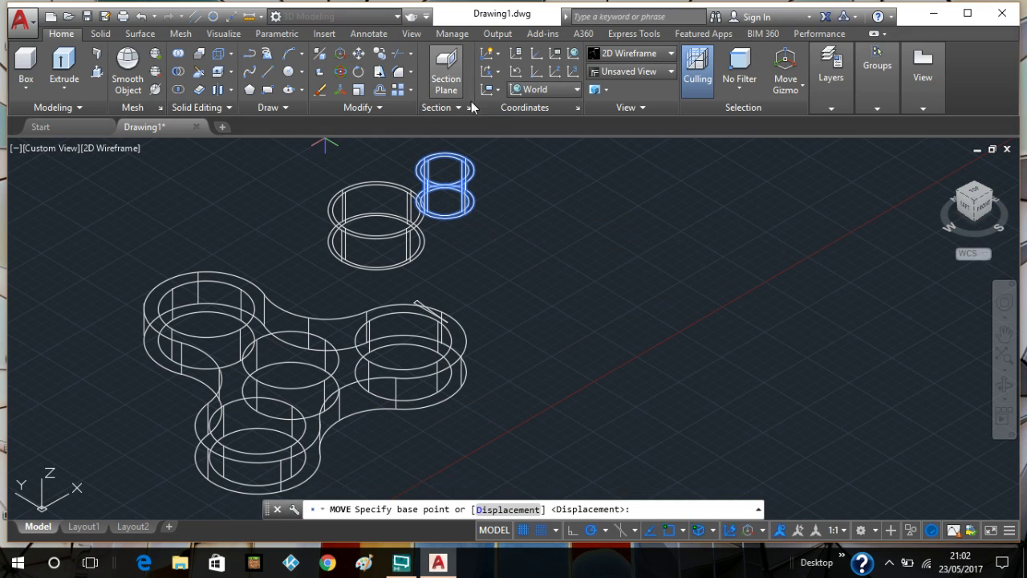
{"action": "left_click", "coordinate": [445, 200]}
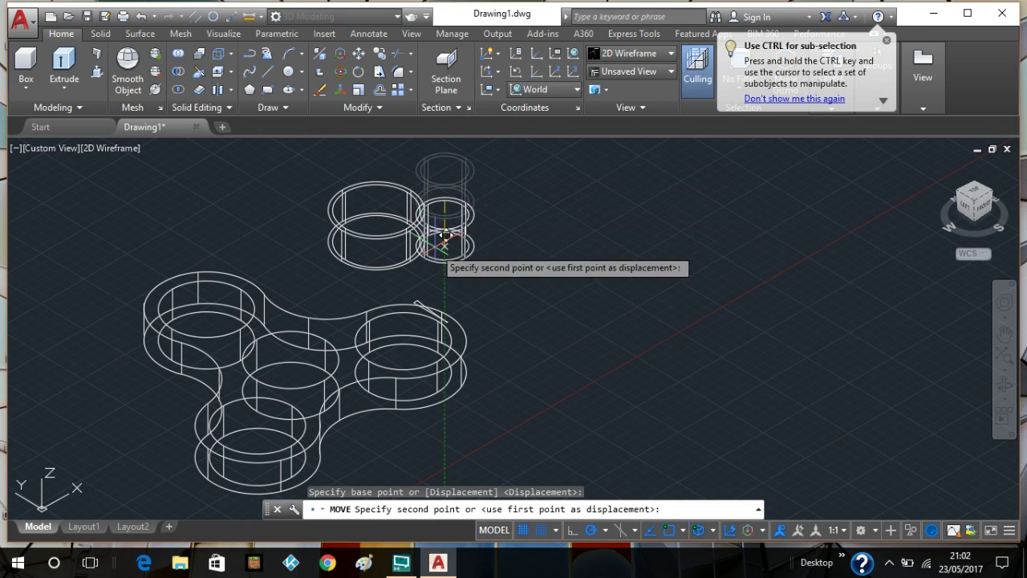
{"action": "left_click", "coordinate": [387, 230]}
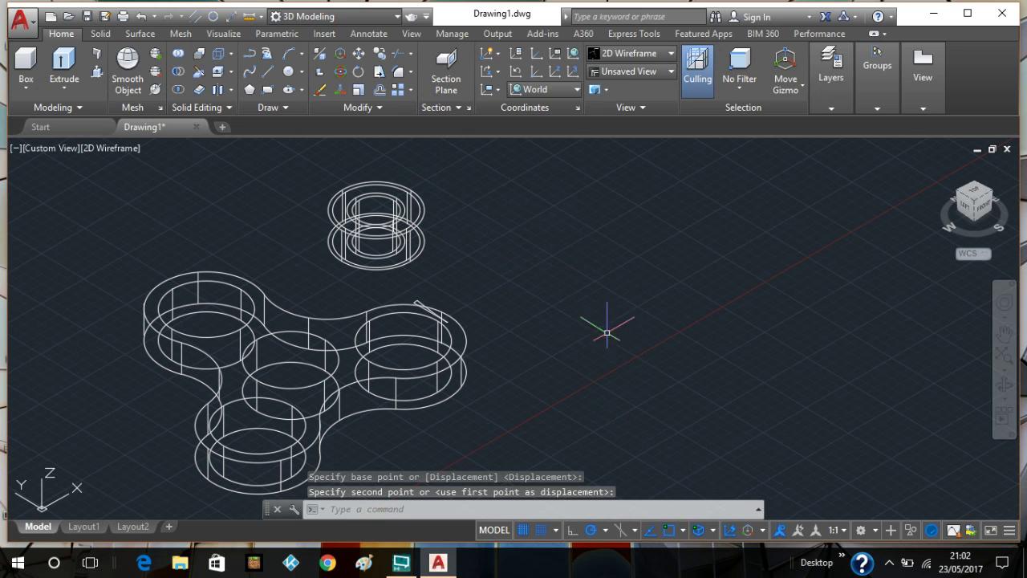
Review the object snap, snap and grid, and 3D object snap options in the drafting settings
{"action": "left_click", "coordinate": [683, 530]}
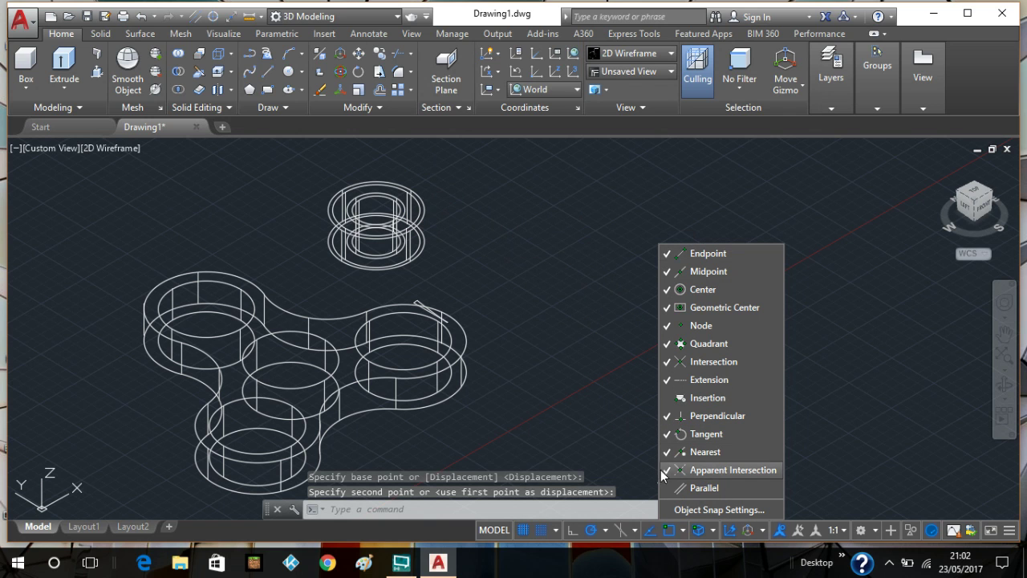
{"action": "left_click", "coordinate": [706, 510]}
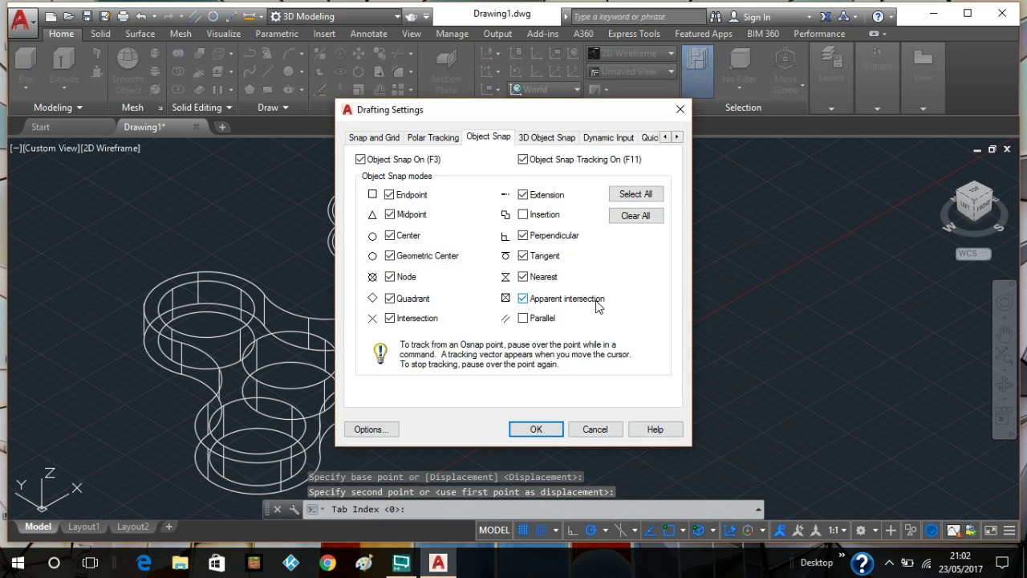
{"action": "left_click", "coordinate": [374, 138]}
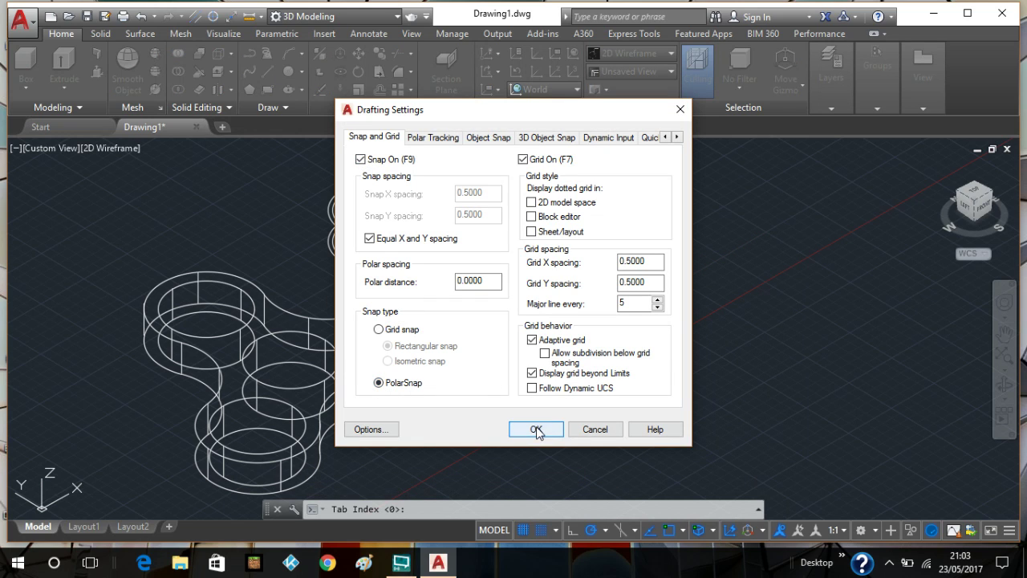
{"action": "left_click", "coordinate": [526, 140]}
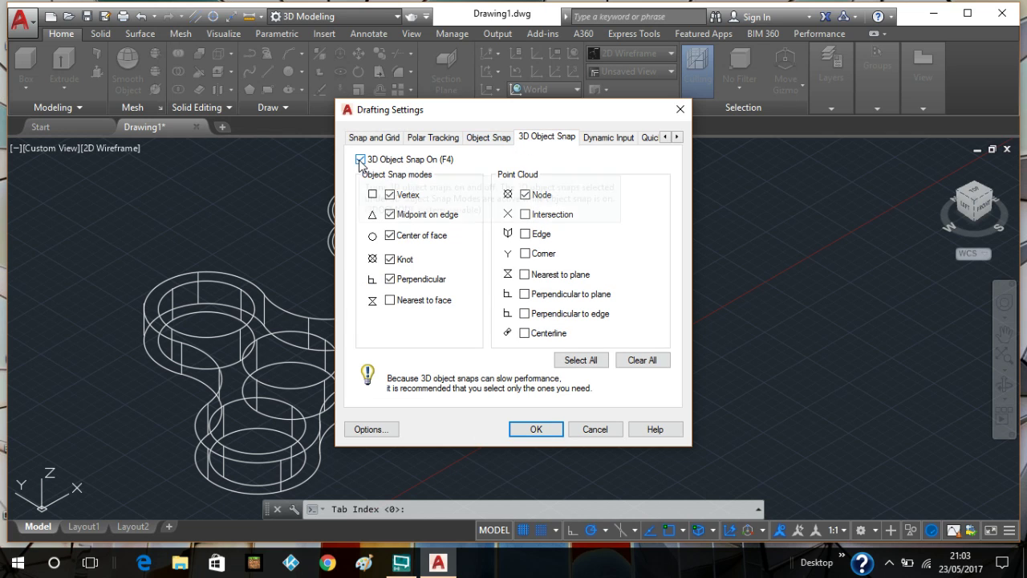
{"action": "left_click", "coordinate": [484, 139]}
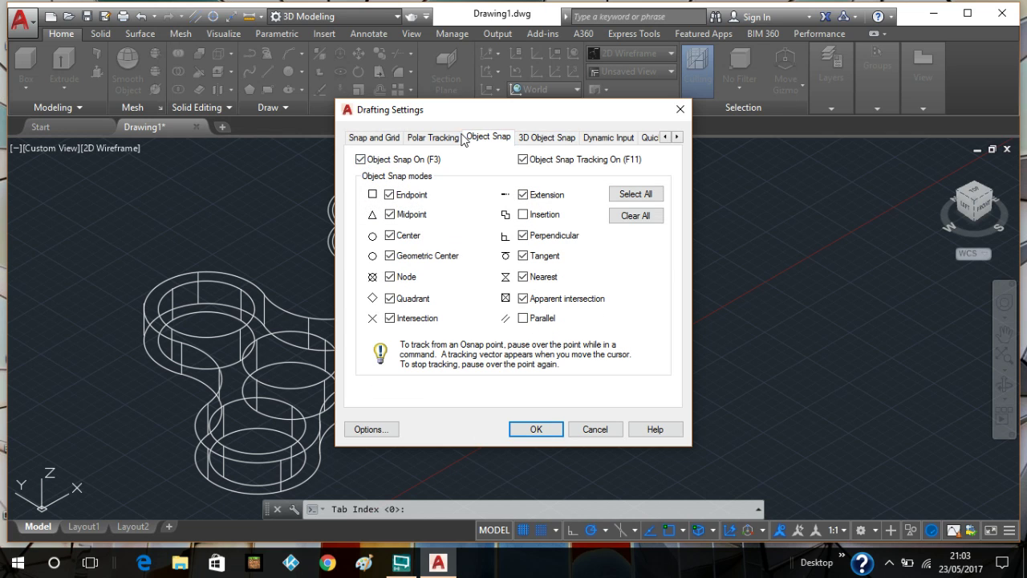
{"action": "left_click", "coordinate": [535, 429]}
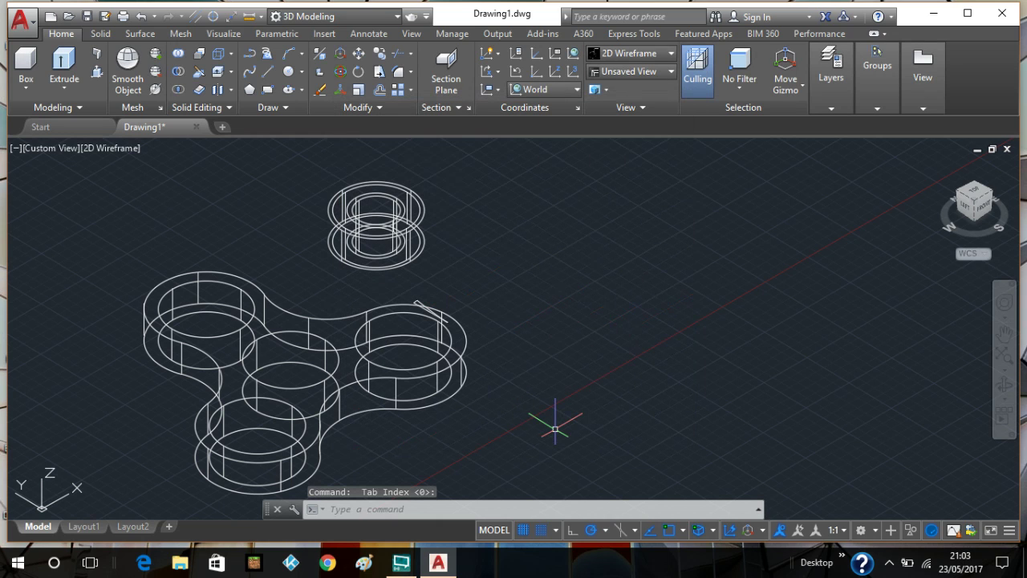
Try moving the nested bearing rings by their base centre into one lobe hole of the spinner body, and undo the move
{"action": "left_click", "coordinate": [432, 158]}
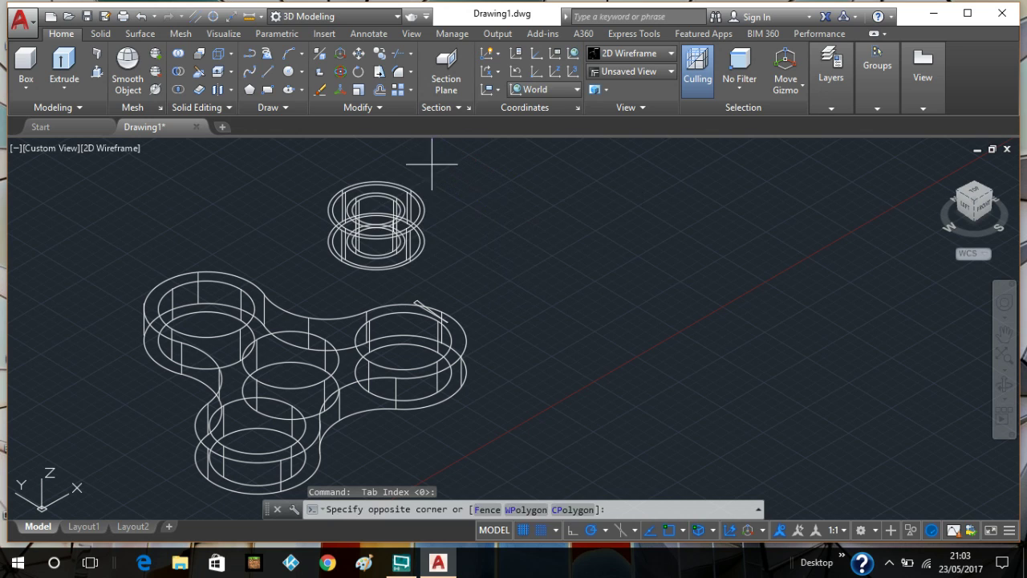
{"action": "left_click", "coordinate": [357, 233]}
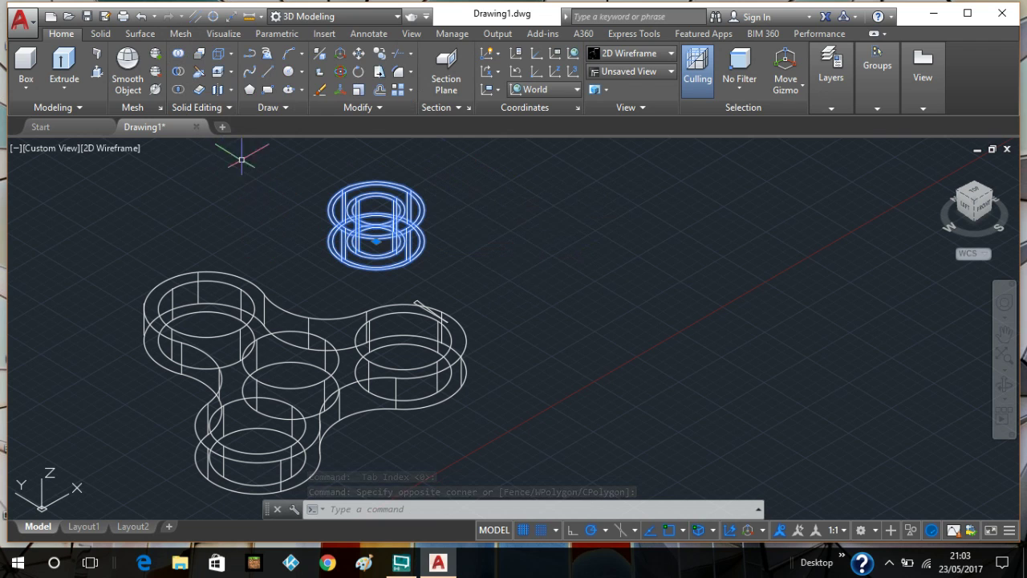
{"action": "left_click", "coordinate": [358, 54]}
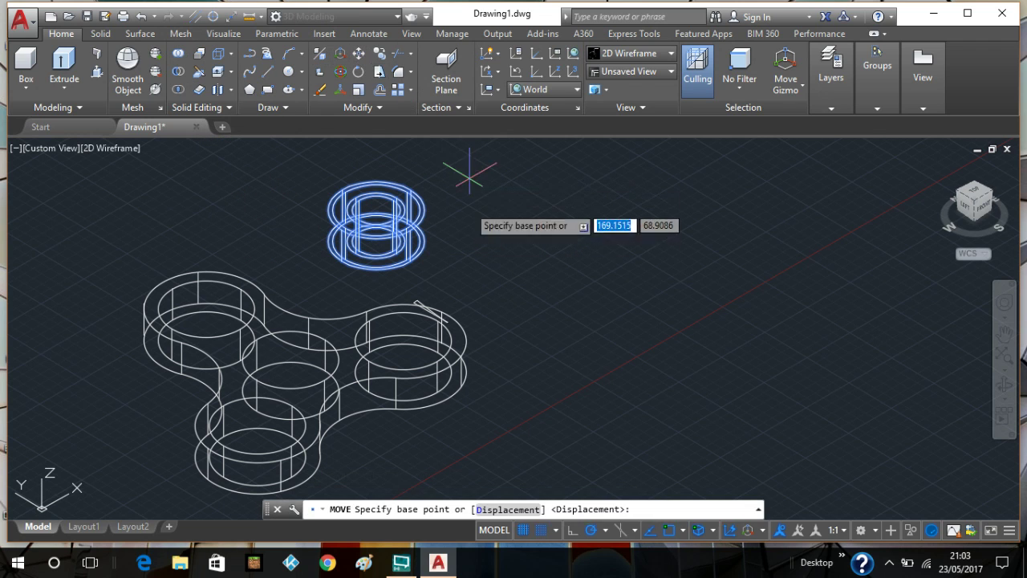
{"action": "left_click", "coordinate": [375, 241]}
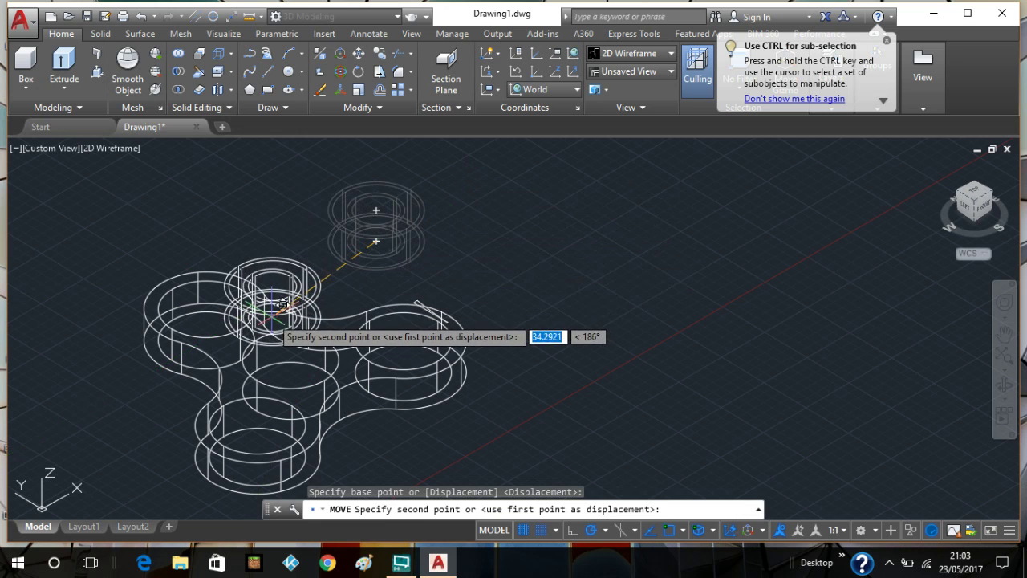
{"action": "scroll", "coordinate": [265, 296], "scroll_direction": "up", "scroll_amount": 2}
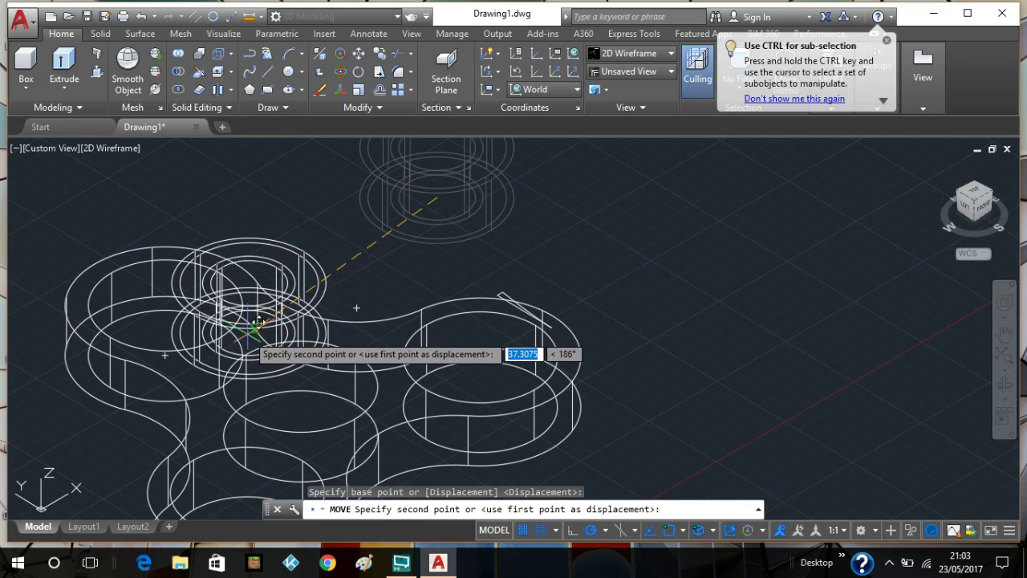
{"action": "left_click", "coordinate": [161, 353]}
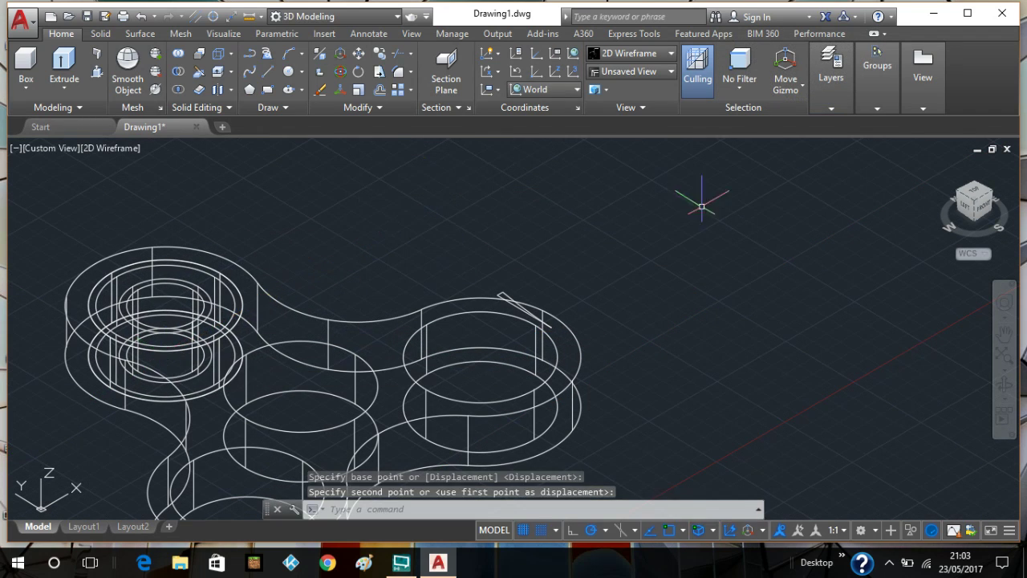
{"action": "left_click", "coordinate": [139, 20]}
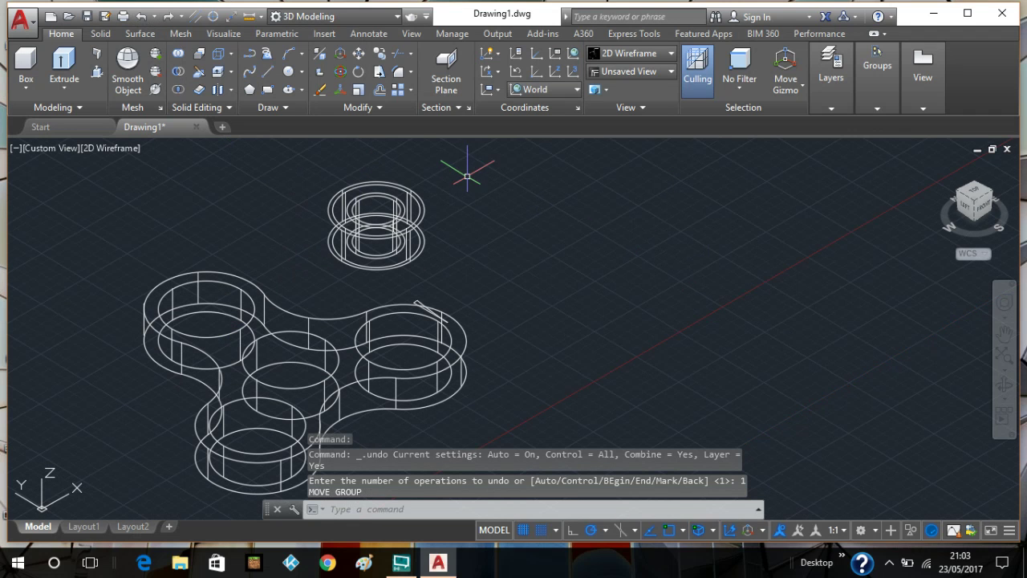
{"action": "left_click", "coordinate": [438, 166]}
{"action": "left_click", "coordinate": [345, 215]}
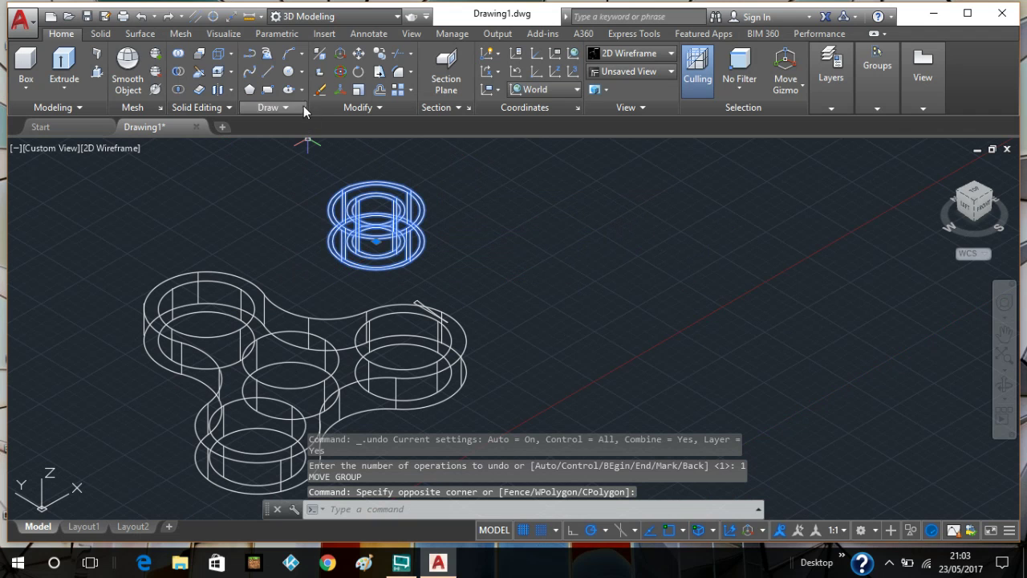
{"action": "left_click", "coordinate": [381, 55]}
{"action": "left_click", "coordinate": [376, 240]}
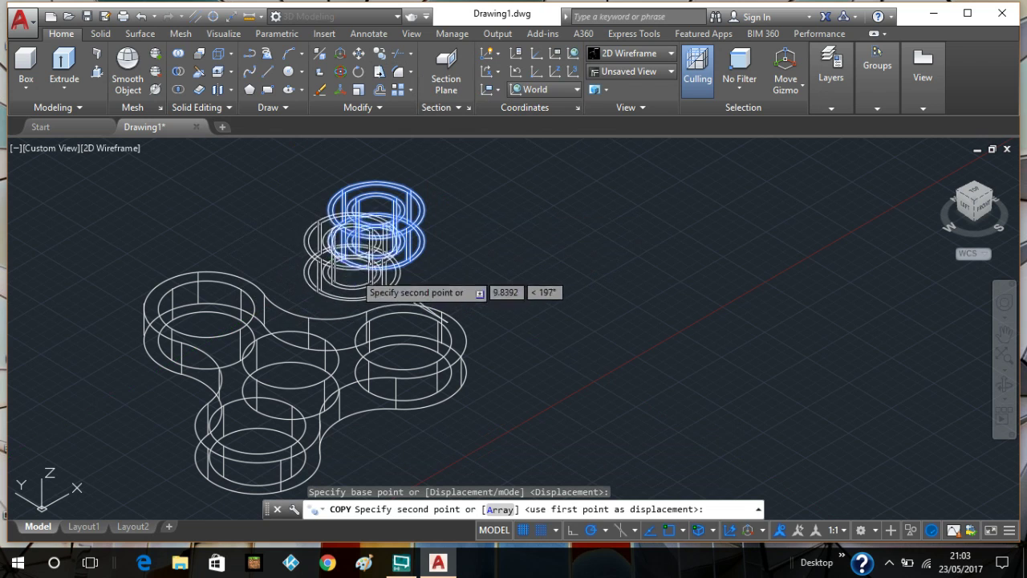
{"action": "key", "text": "Escape"}
Copy the nested bearing rings from their base centre to the base centres of the spinner body's three lobe holes
{"action": "left_click", "coordinate": [463, 197]}
{"action": "left_click", "coordinate": [341, 274]}
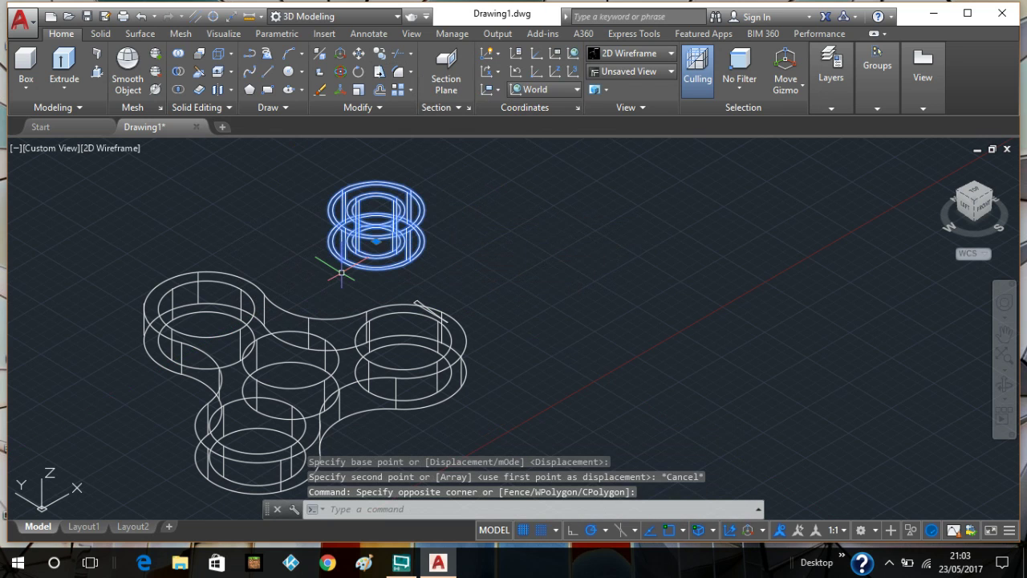
{"action": "left_click", "coordinate": [381, 56]}
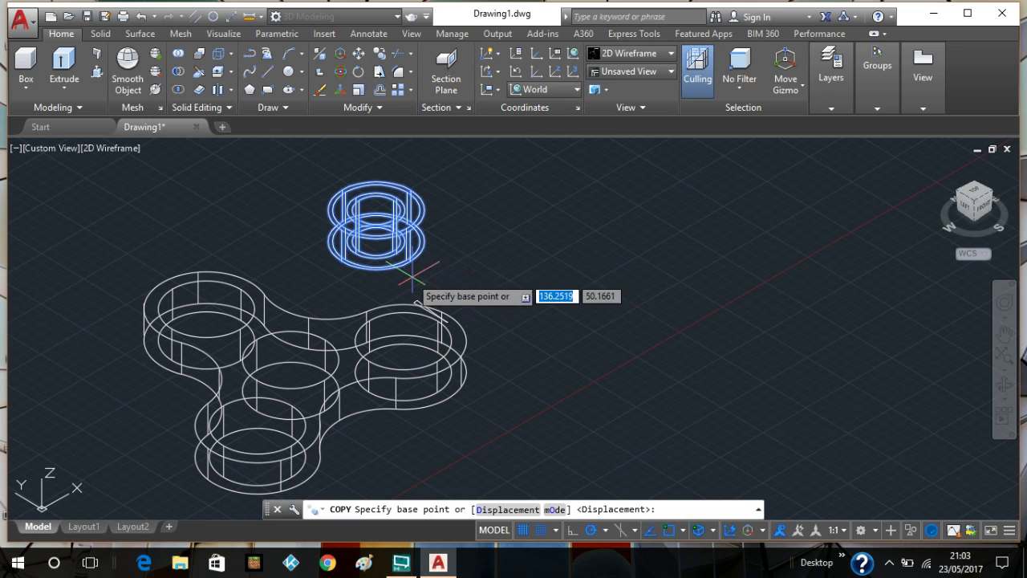
{"action": "left_click", "coordinate": [376, 241]}
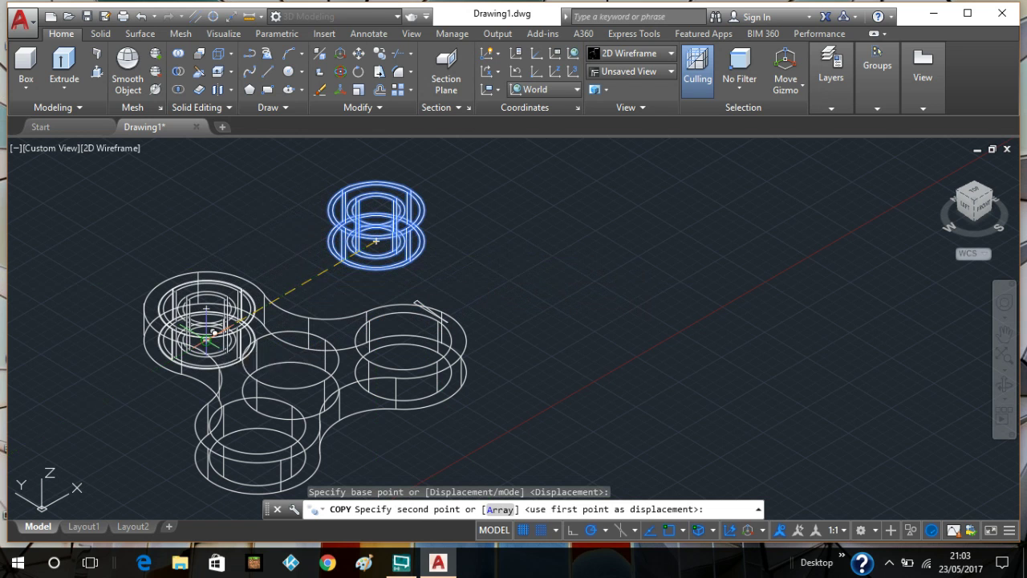
{"action": "left_click", "coordinate": [207, 339]}
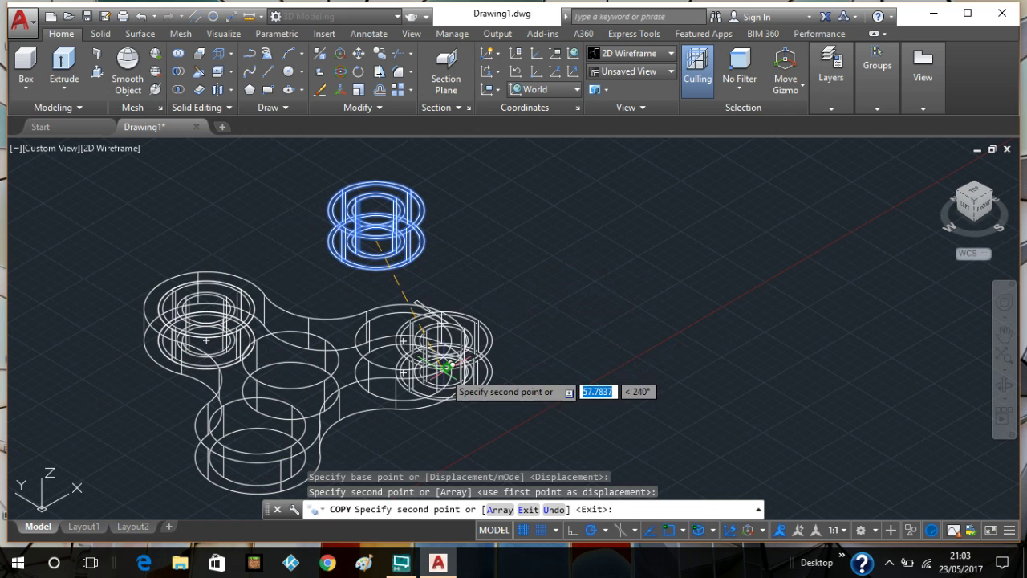
{"action": "left_click", "coordinate": [405, 371]}
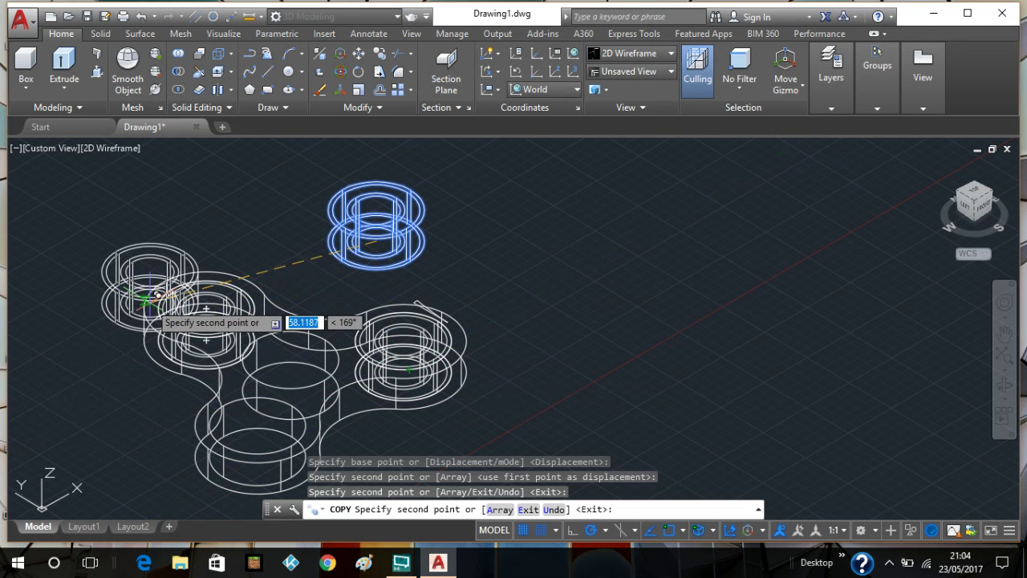
{"action": "scroll", "coordinate": [147, 293], "scroll_direction": "up", "scroll_amount": 2}
{"action": "middle_click_drag", "start_coordinate": [151, 297], "coordinate": [313, 115]}
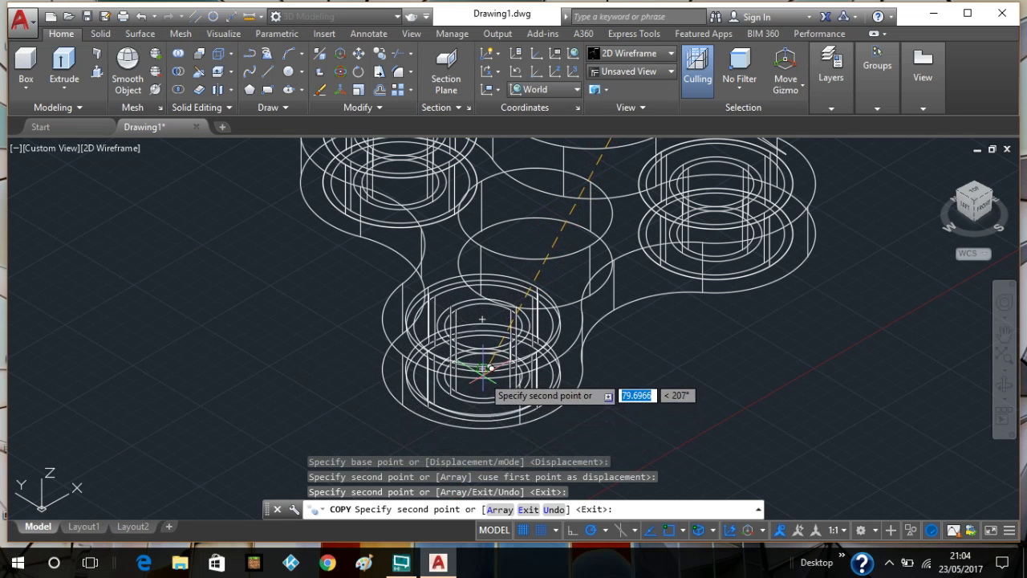
{"action": "left_click", "coordinate": [485, 364]}
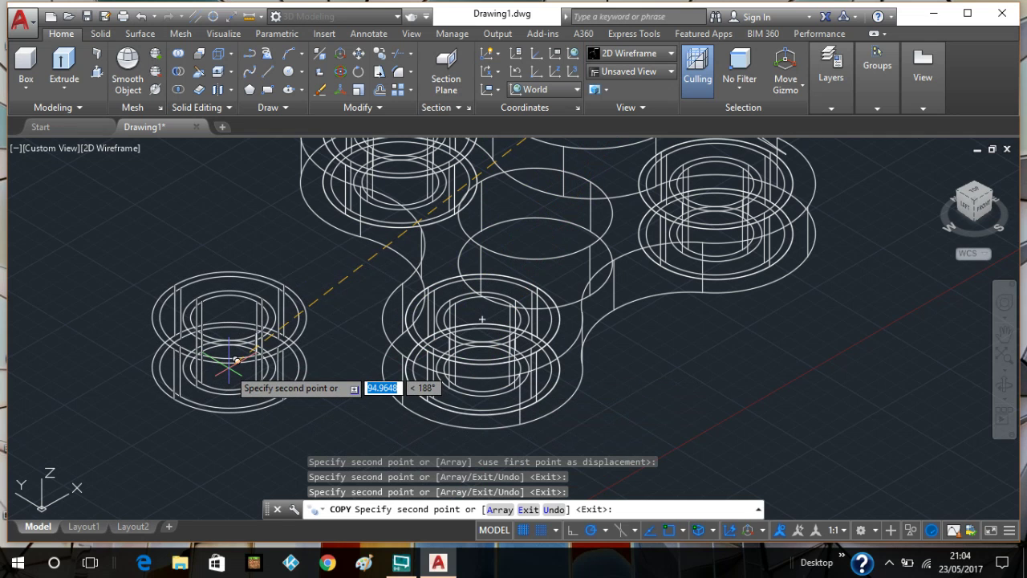
{"action": "key", "text": "Escape"}
Inspect the bearings in the spinner's lobes in the Realistic visual style and return to 2D Wireframe
{"action": "scroll", "coordinate": [166, 279], "scroll_direction": "down", "scroll_amount": 4}
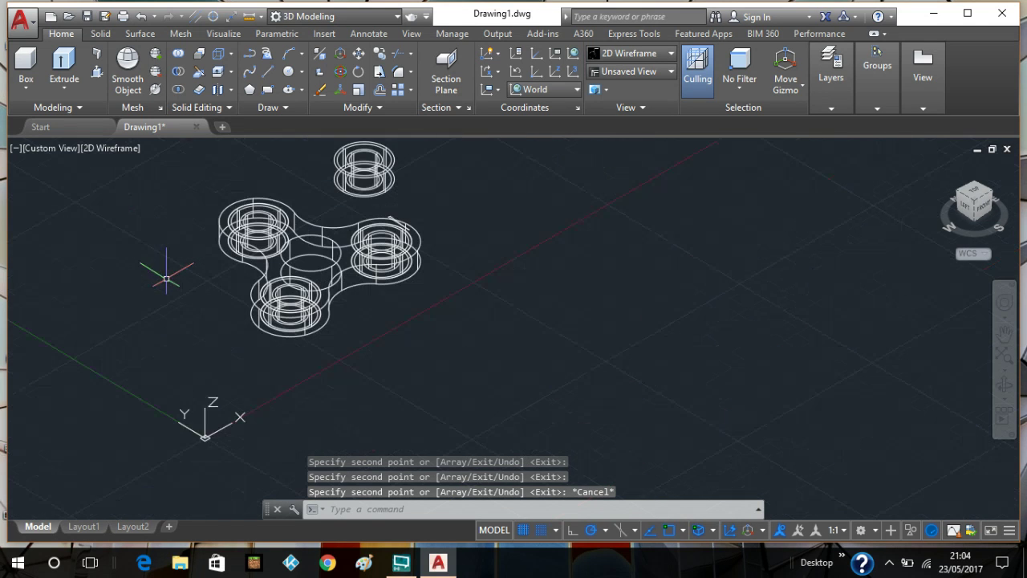
{"action": "left_click", "coordinate": [117, 149]}
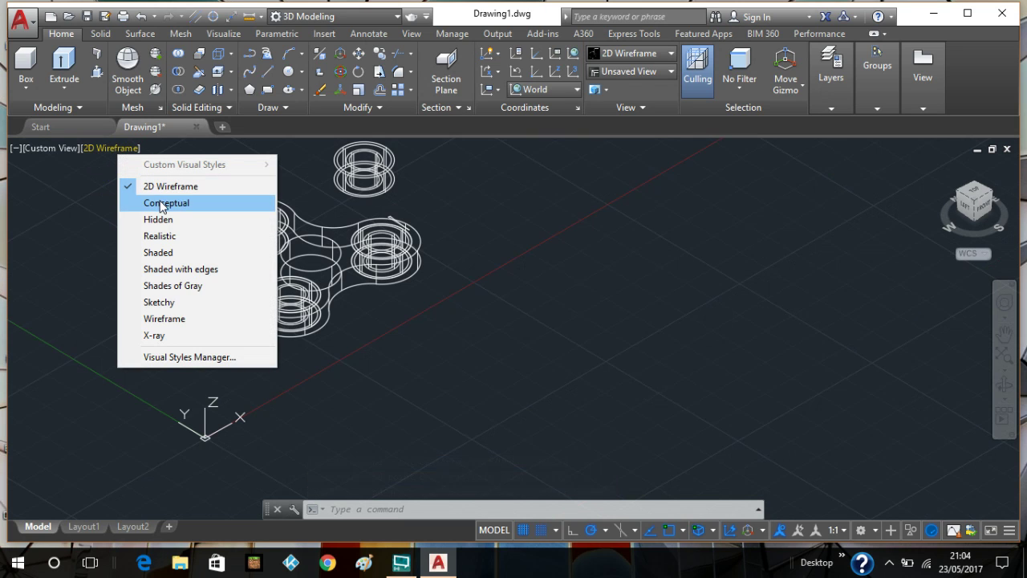
{"action": "left_click", "coordinate": [160, 236]}
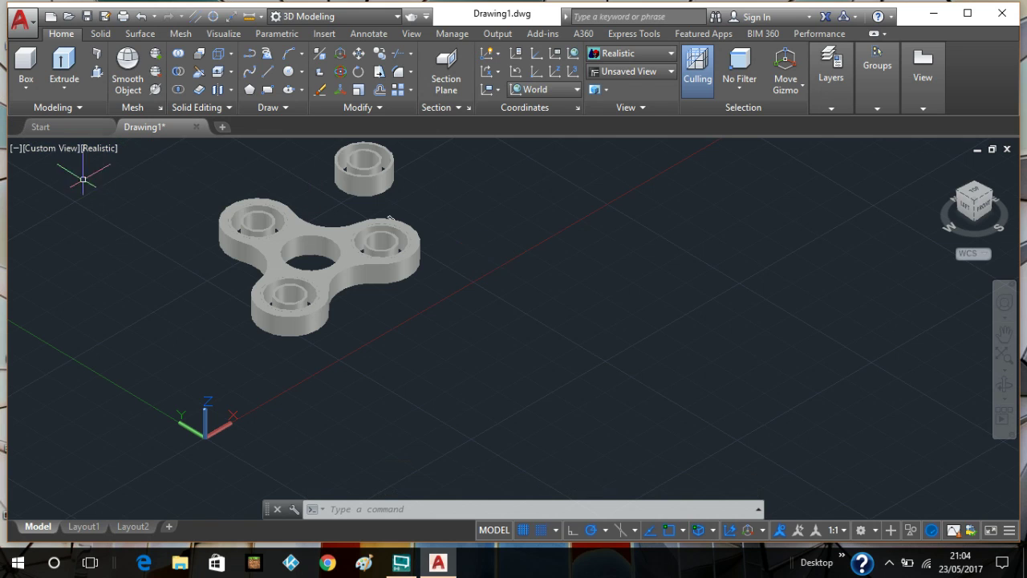
{"action": "left_click", "coordinate": [97, 149]}
{"action": "left_click", "coordinate": [135, 183]}
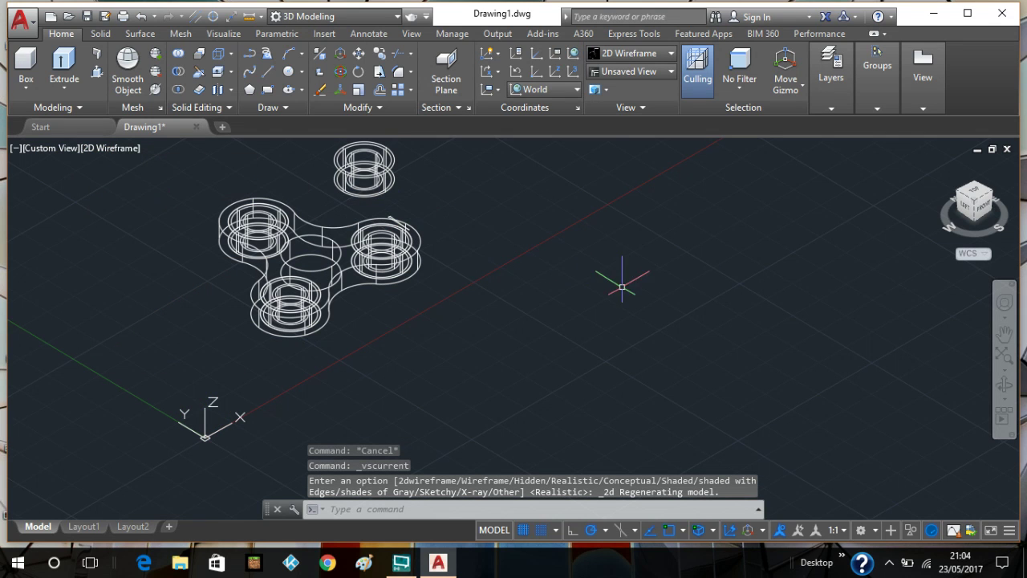
Make the ref layer the current layer
{"action": "left_click", "coordinate": [833, 108]}
{"action": "left_click", "coordinate": [1000, 128]}
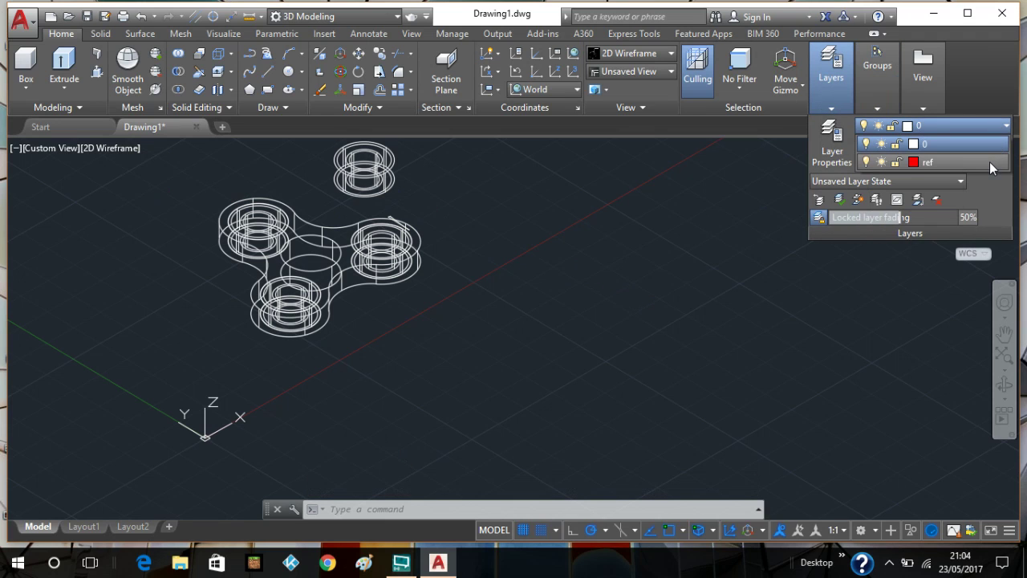
{"action": "left_click", "coordinate": [990, 162]}
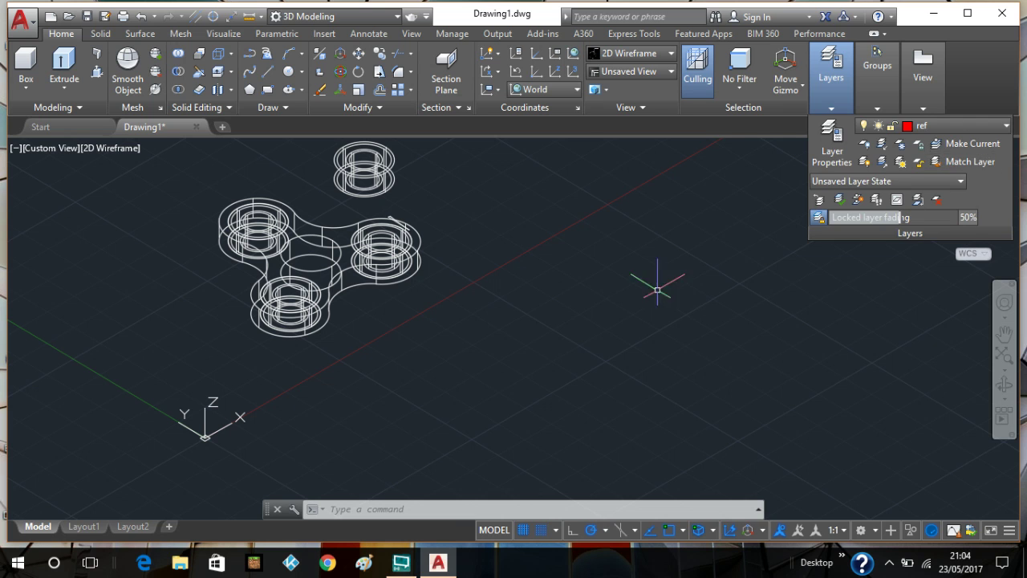
Draw a reference line from the upper rim of the spinner body's central hole to the centre of that rim
{"action": "left_click", "coordinate": [268, 71]}
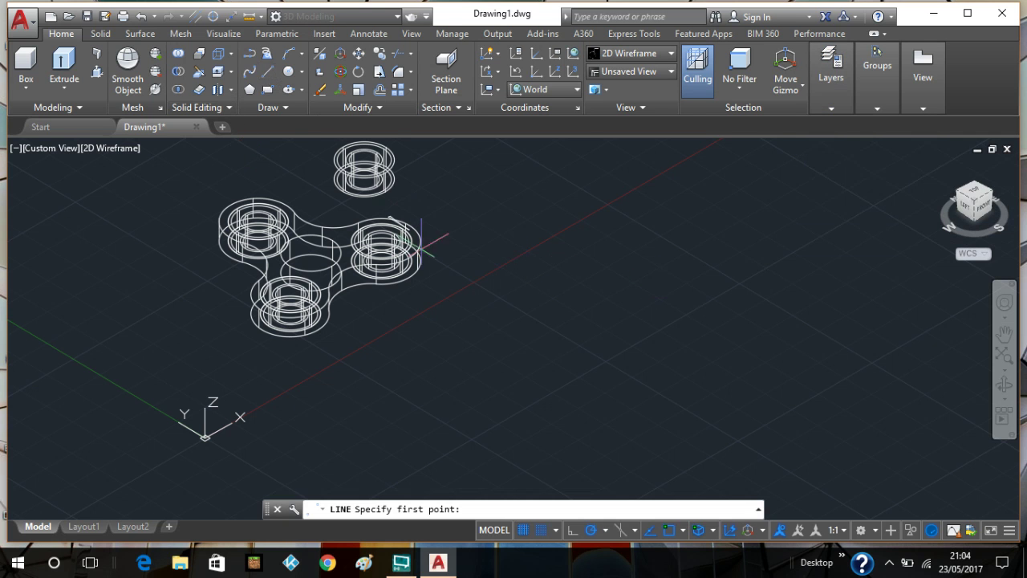
{"action": "scroll", "coordinate": [510, 342], "scroll_direction": "up", "scroll_amount": 3}
{"action": "middle_click_drag", "start_coordinate": [390, 239], "coordinate": [676, 504]}
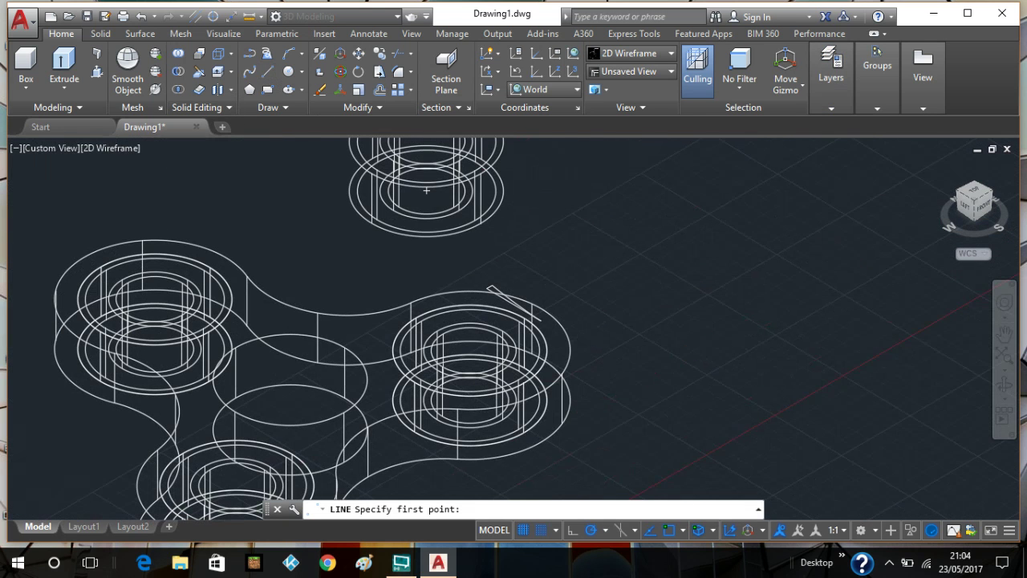
{"action": "left_click", "coordinate": [342, 345]}
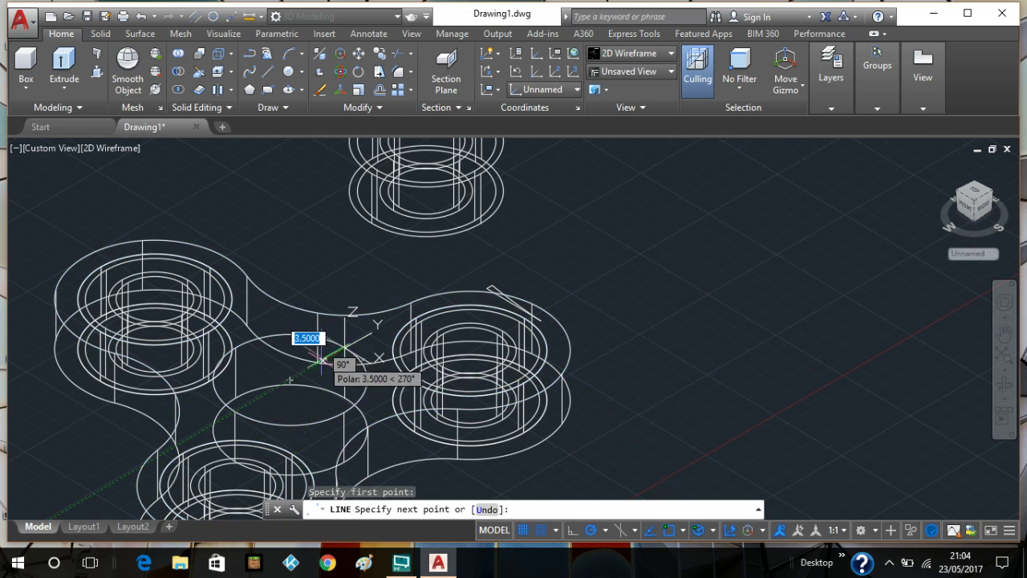
{"action": "right_click", "coordinate": [287, 379]}
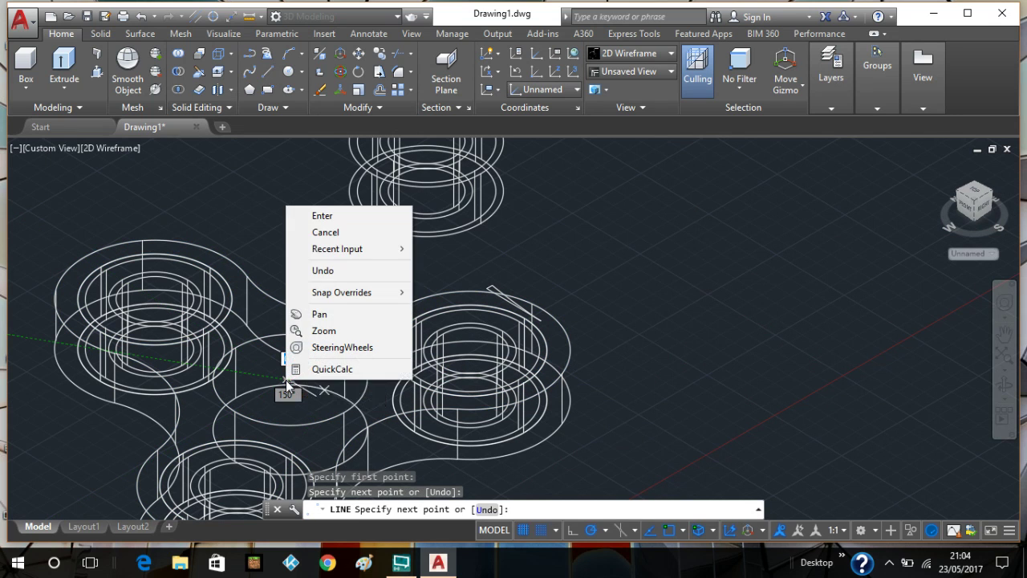
{"action": "left_click", "coordinate": [355, 216]}
Draw a reference line from the lower rim of the central hole to the centre of that rim
{"action": "right_click", "coordinate": [325, 241]}
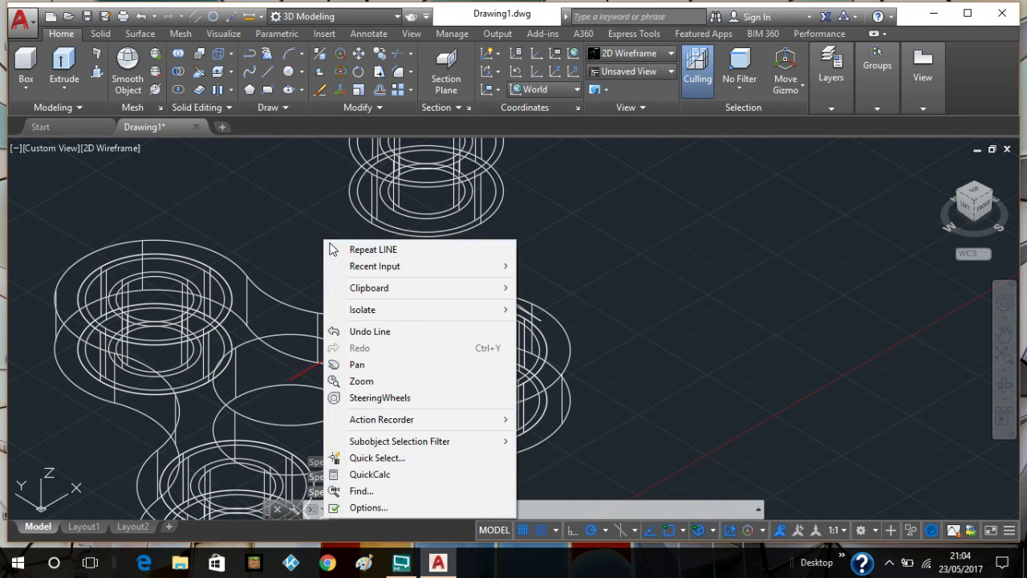
{"action": "left_click", "coordinate": [337, 251]}
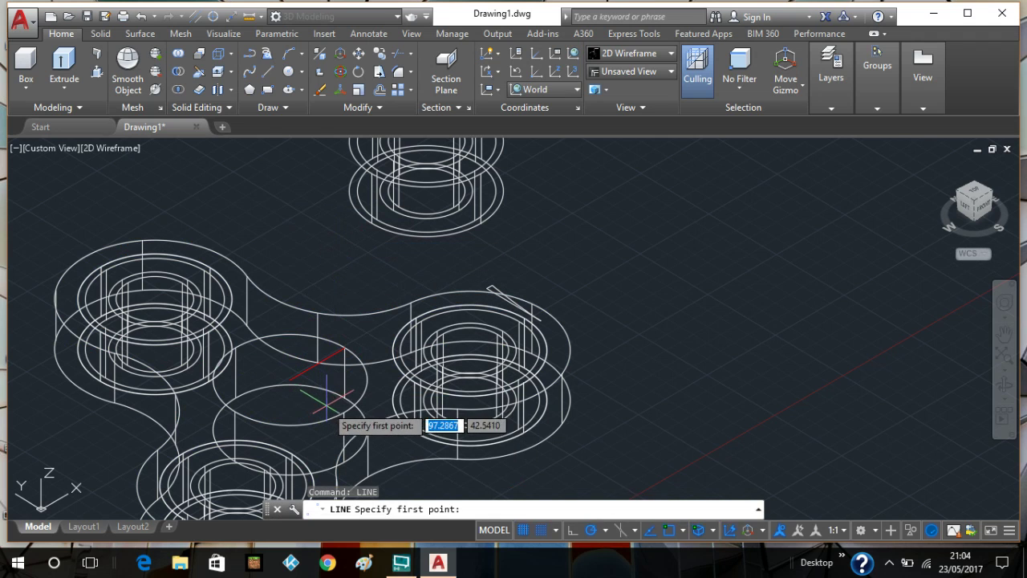
{"action": "scroll", "coordinate": [345, 399], "scroll_direction": "up", "scroll_amount": 3}
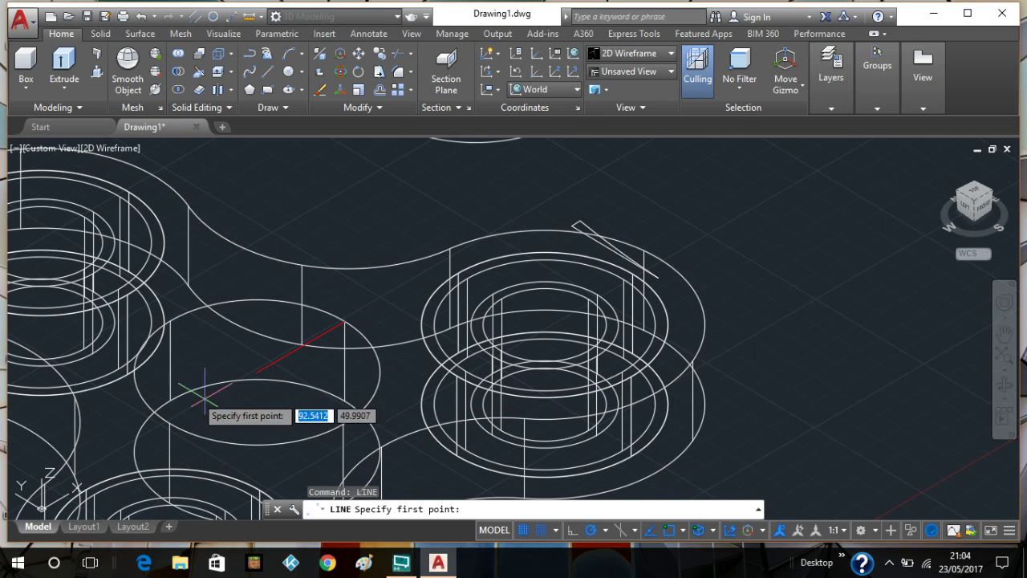
{"action": "left_click", "coordinate": [170, 399]}
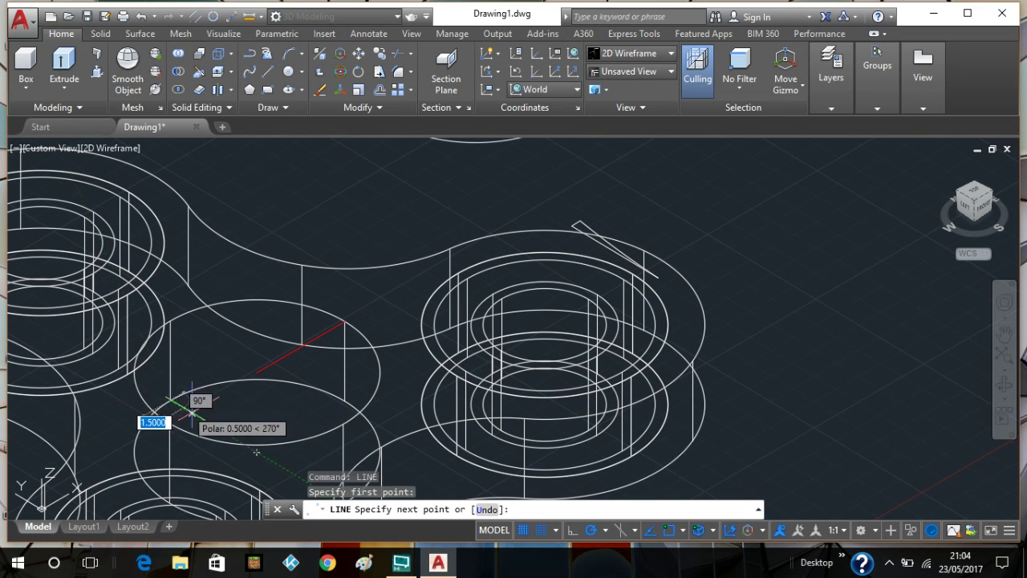
{"action": "right_click", "coordinate": [255, 440]}
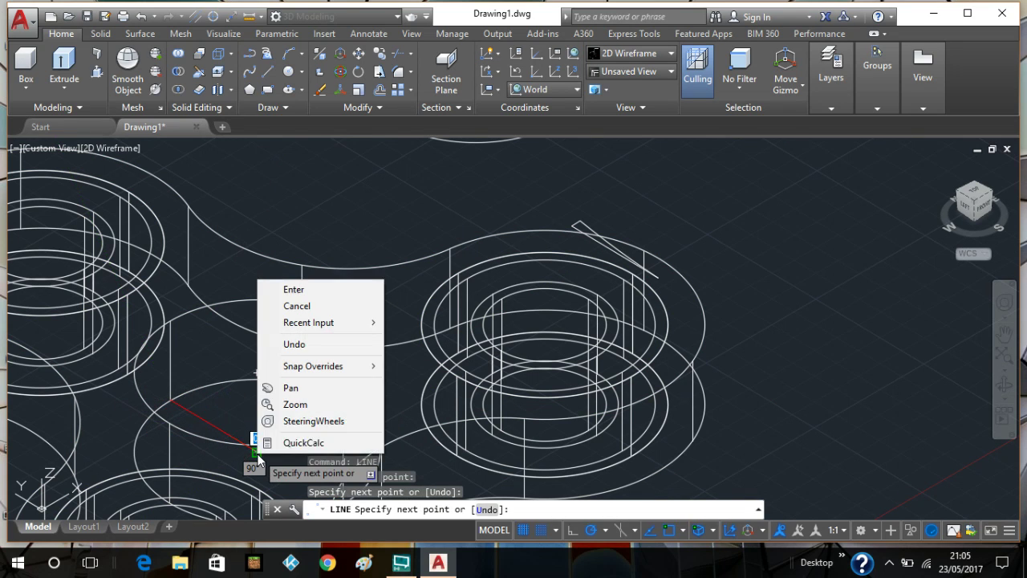
{"action": "left_click", "coordinate": [313, 295]}
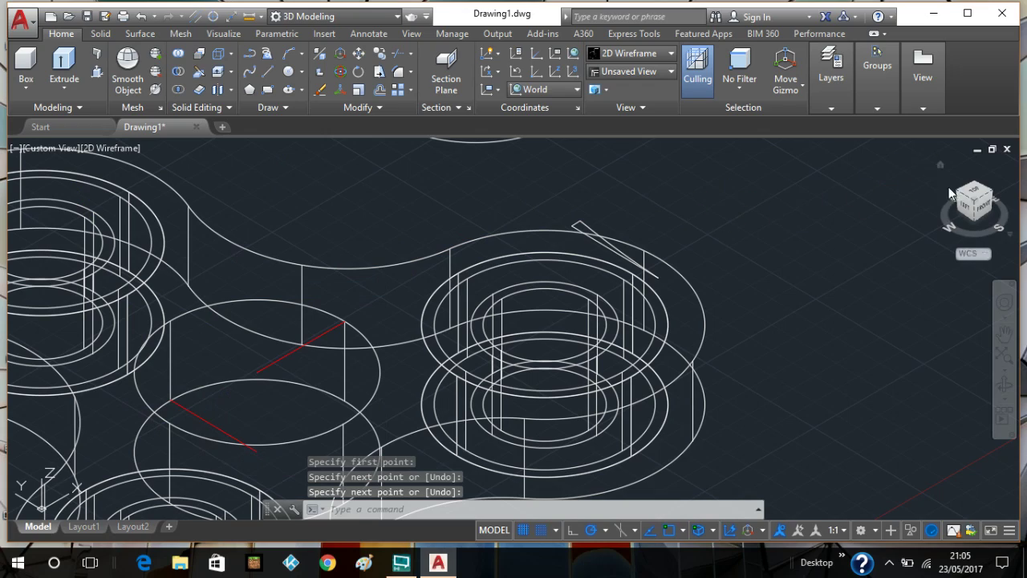
Revolve the narrow tapered profile beside the spinner 360 degrees about an axis through its pointed end, parallel to X
{"action": "middle_click_drag", "start_coordinate": [872, 223], "coordinate": [802, 265], "text": "shift"}
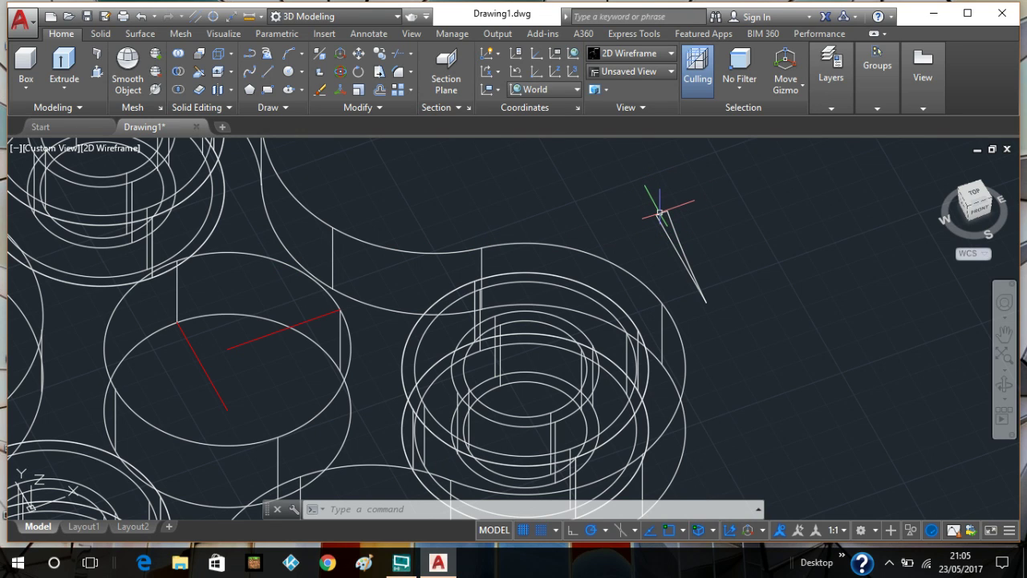
{"action": "left_click", "coordinate": [703, 187]}
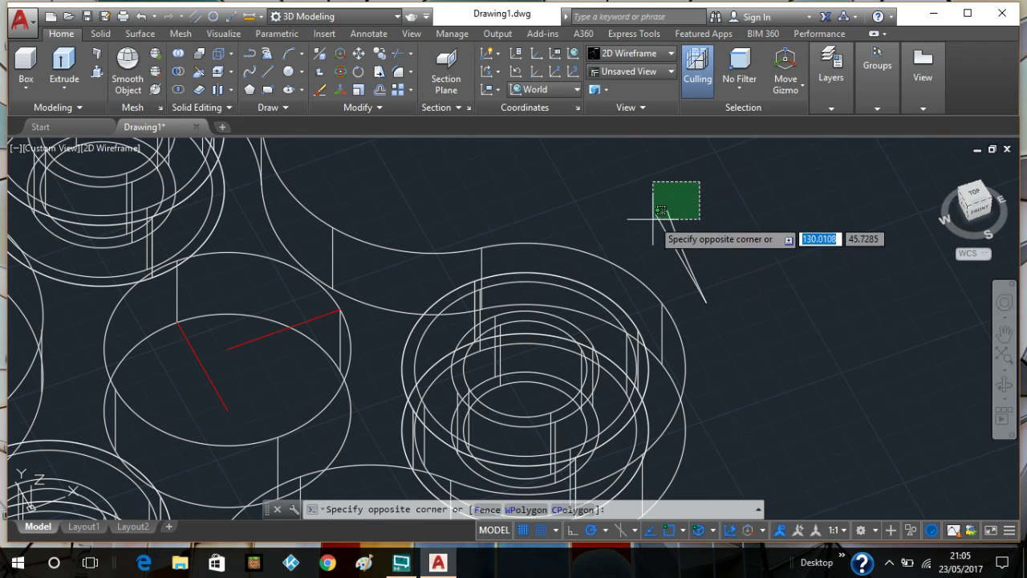
{"action": "left_click", "coordinate": [647, 233]}
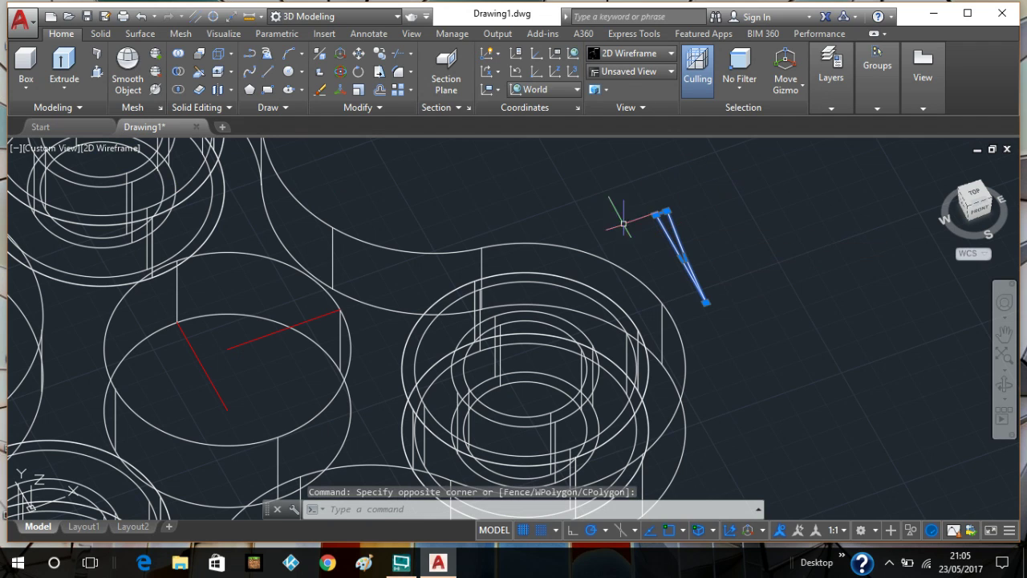
{"action": "left_click", "coordinate": [72, 84]}
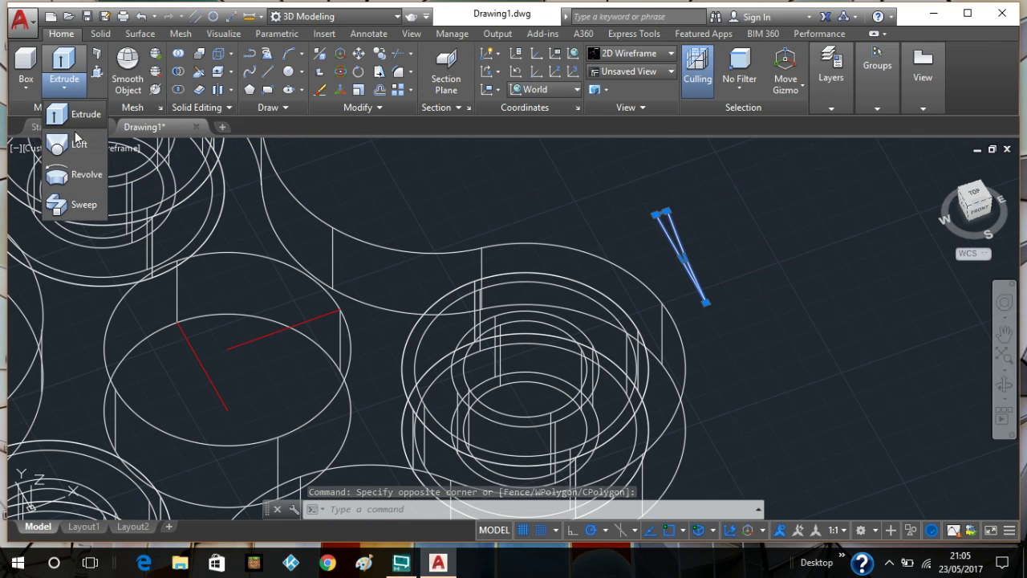
{"action": "left_click", "coordinate": [80, 174]}
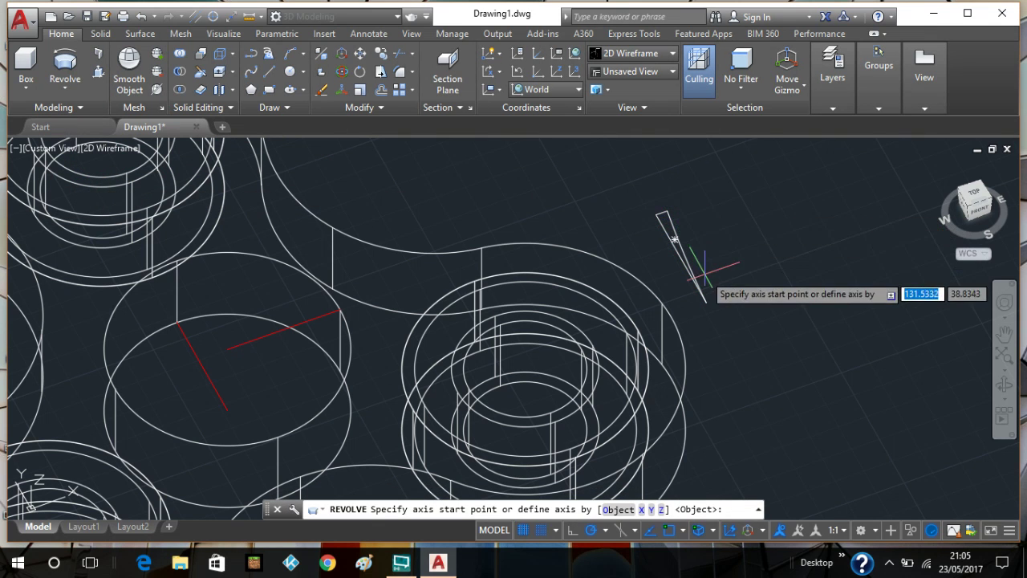
{"action": "scroll", "coordinate": [700, 286], "scroll_direction": "up", "scroll_amount": 2}
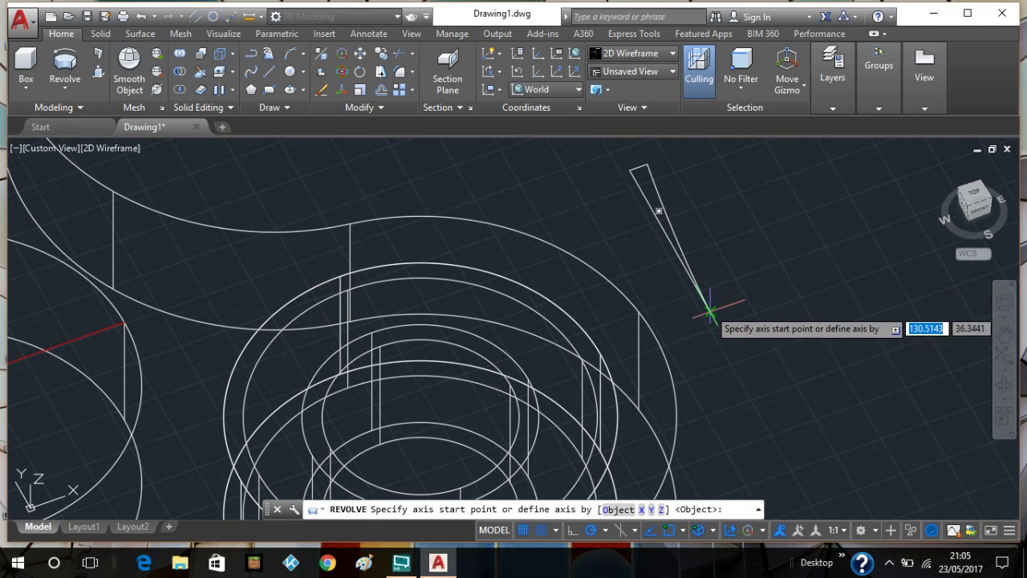
{"action": "left_click", "coordinate": [710, 312]}
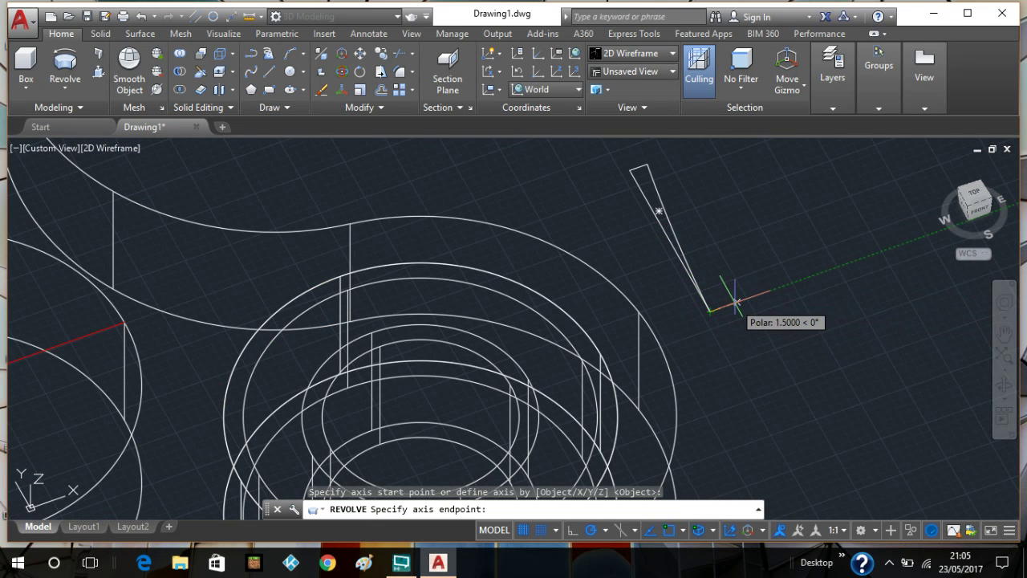
{"action": "left_click", "coordinate": [735, 302]}
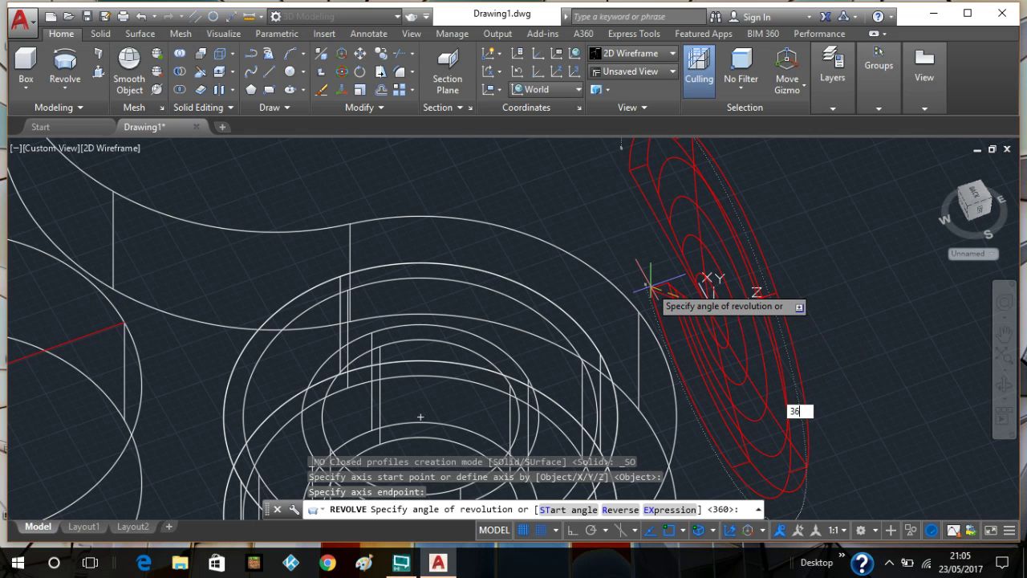
{"action": "key", "text": "Return"}
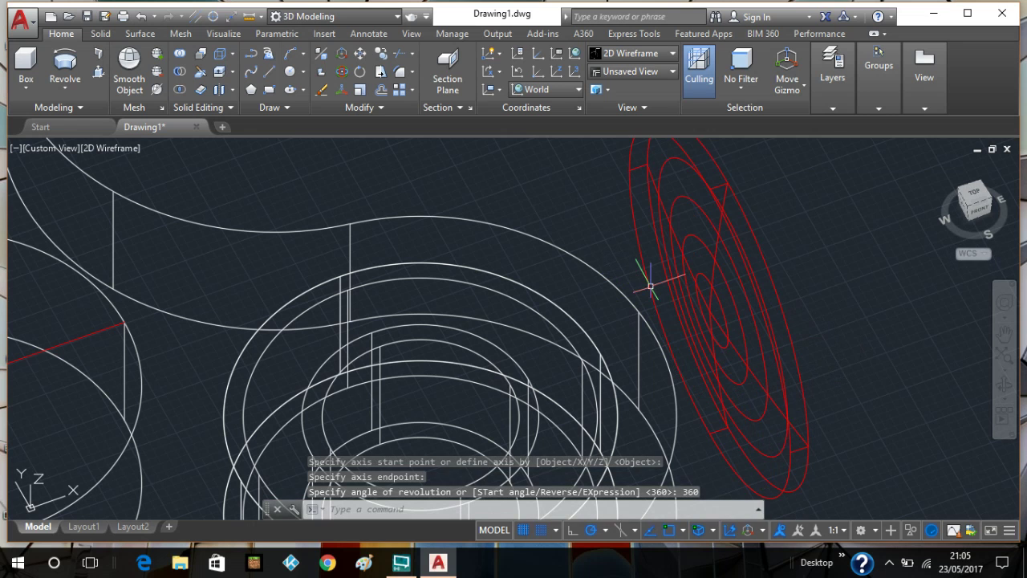
Move the revolved disc to layer 0 and clear the selection
{"action": "scroll", "coordinate": [833, 226], "scroll_direction": "down", "scroll_amount": 2}
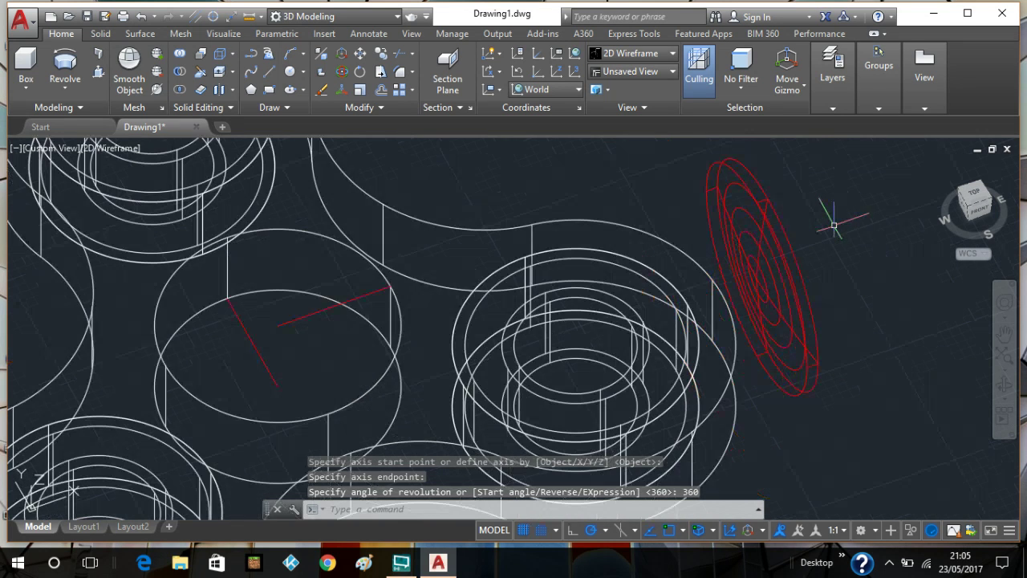
{"action": "middle_click_drag", "start_coordinate": [833, 225], "coordinate": [763, 221]}
{"action": "left_click", "coordinate": [720, 245]}
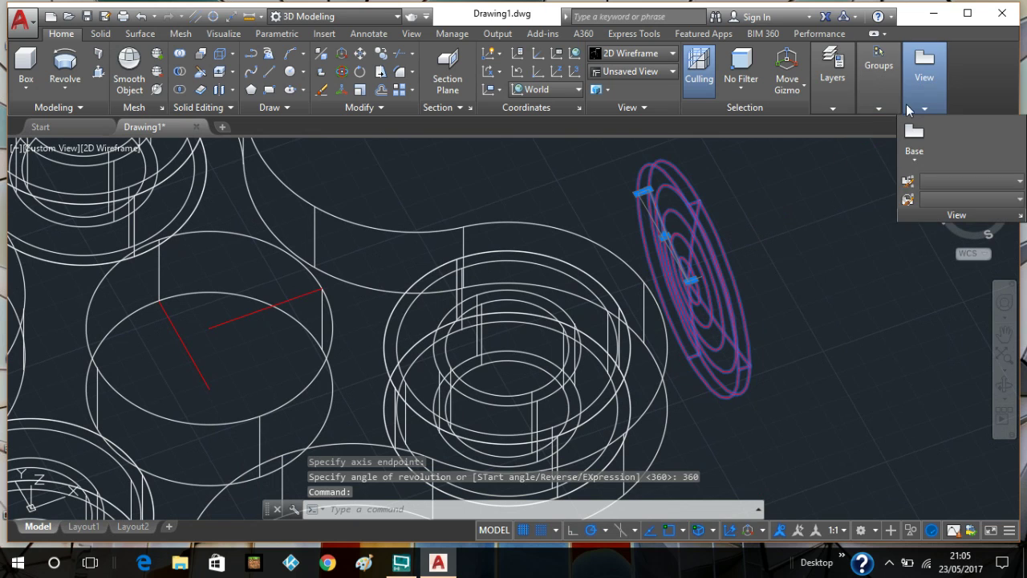
{"action": "left_click", "coordinate": [833, 109]}
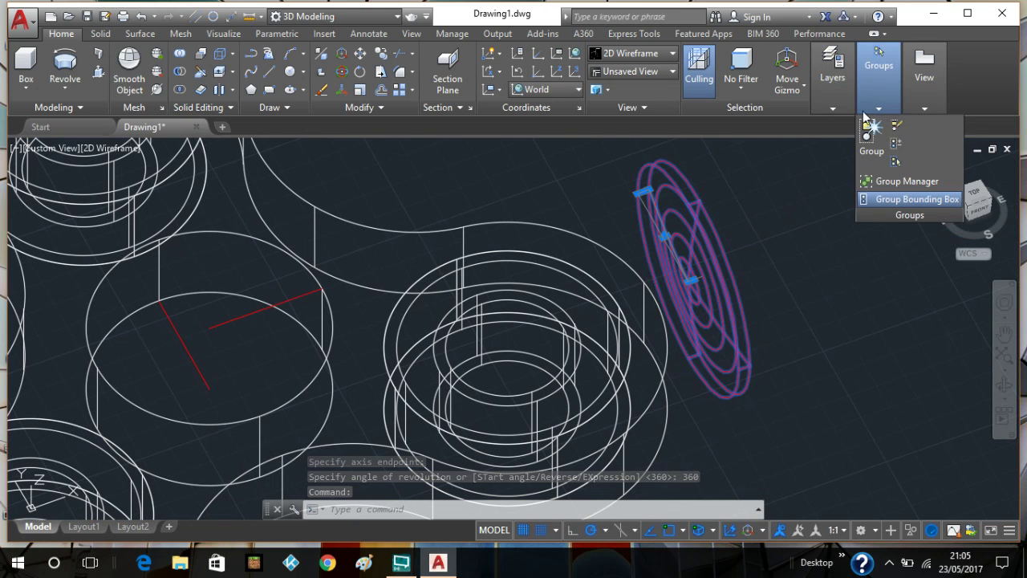
{"action": "left_click", "coordinate": [989, 130]}
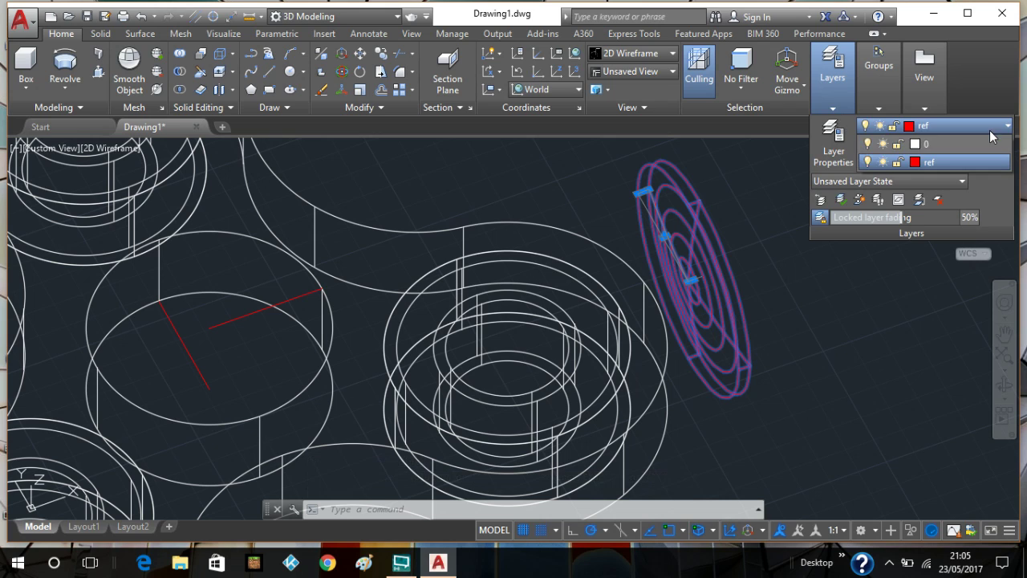
{"action": "left_click", "coordinate": [973, 142]}
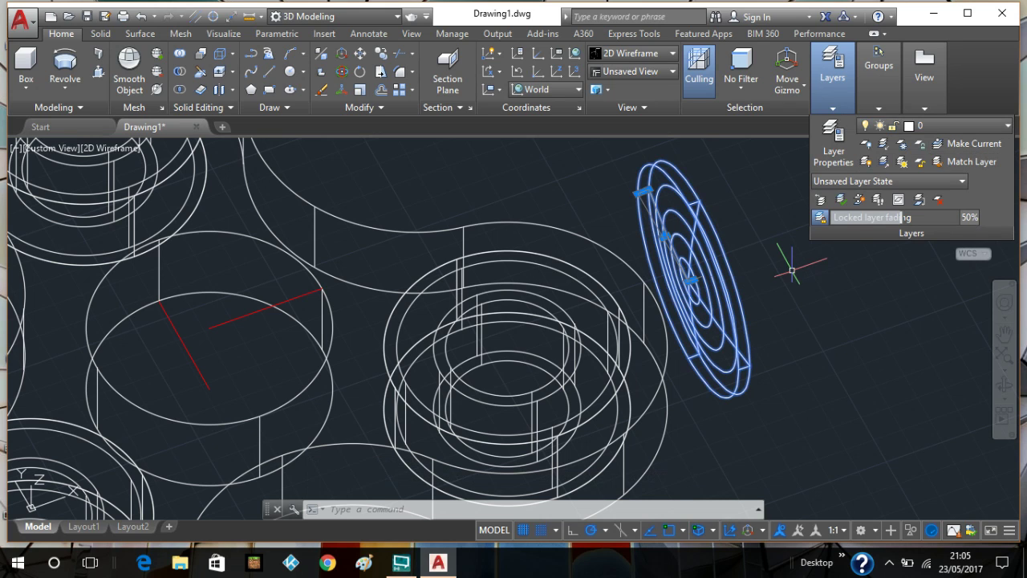
{"action": "key", "text": "Escape"}
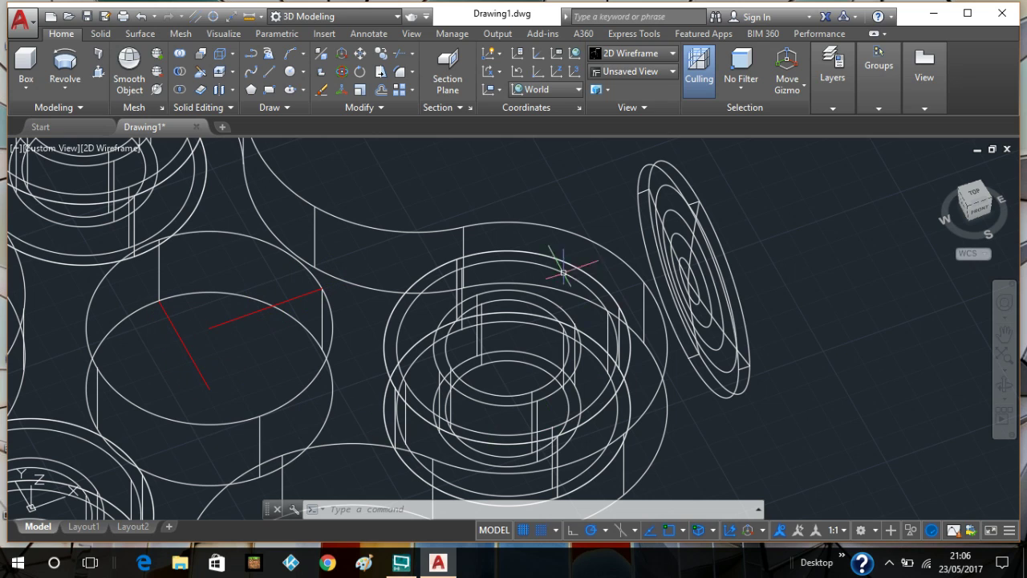
{"action": "left_click", "coordinate": [709, 218]}
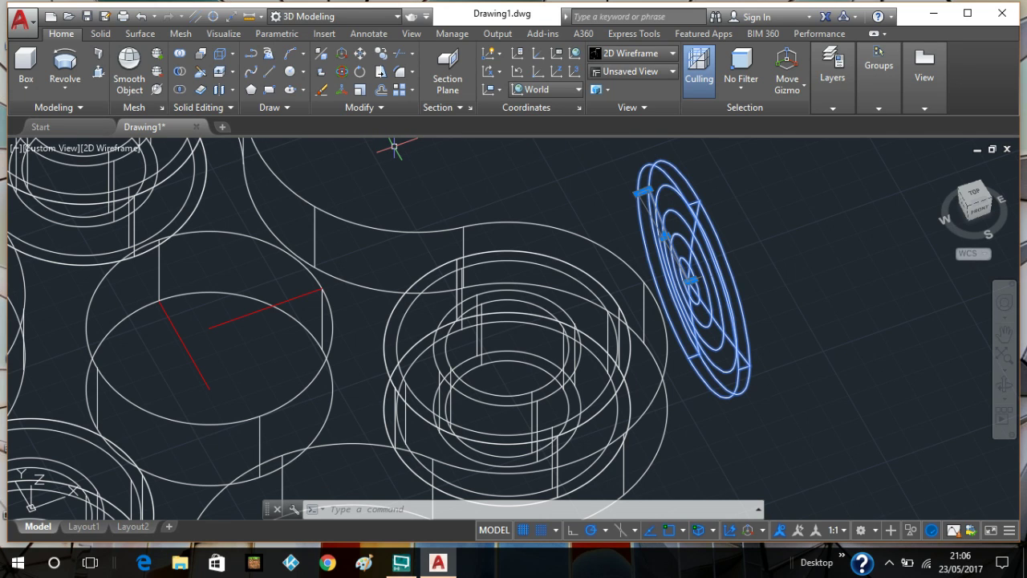
{"action": "key", "text": "Escape"}
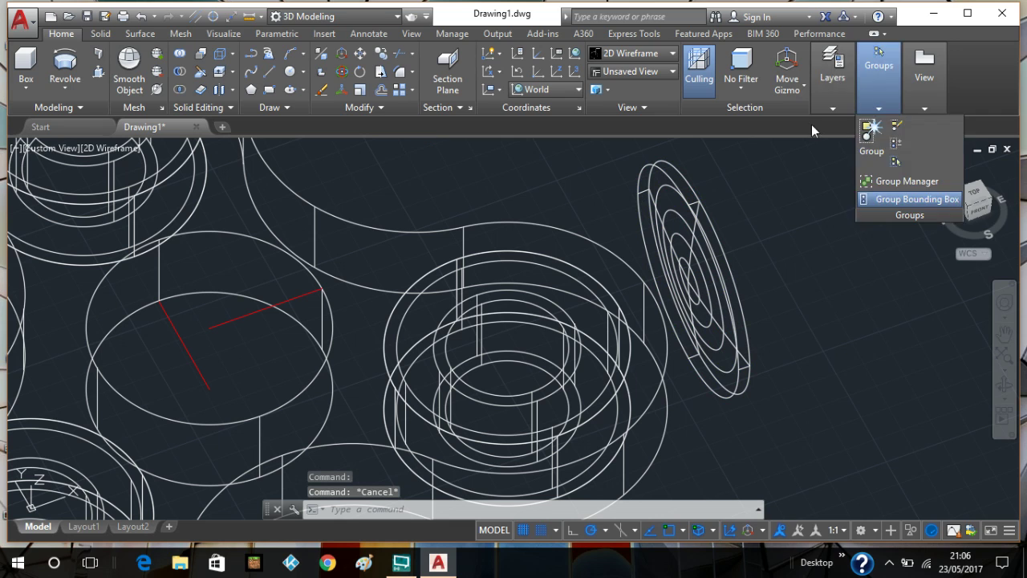
Draw a reference line on the revolved disc's face from its outer edge to its centre
{"action": "mouse_move", "coordinate": [842, 110]}
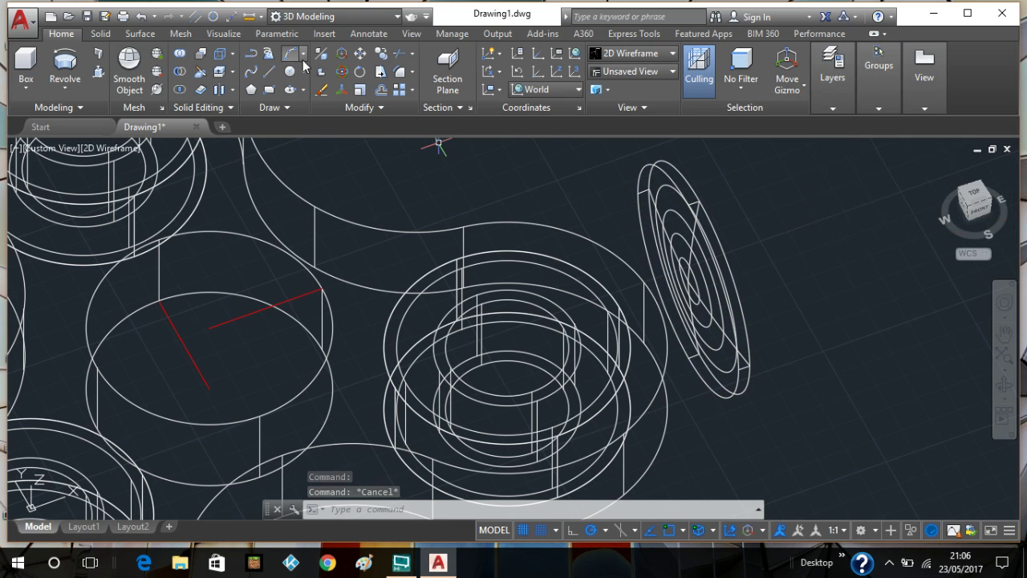
{"action": "left_click", "coordinate": [270, 73]}
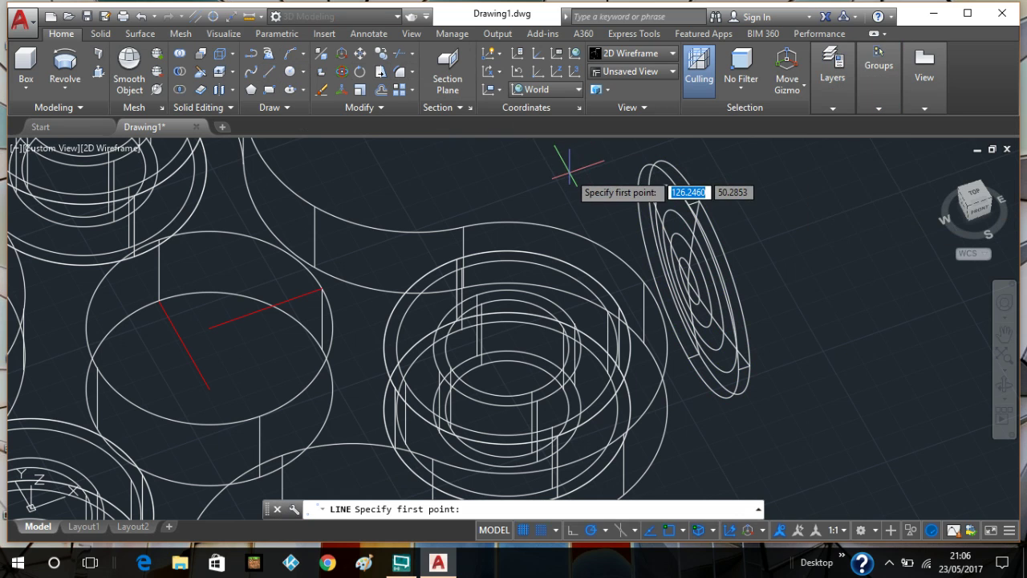
{"action": "scroll", "coordinate": [590, 184], "scroll_direction": "up", "scroll_amount": 2}
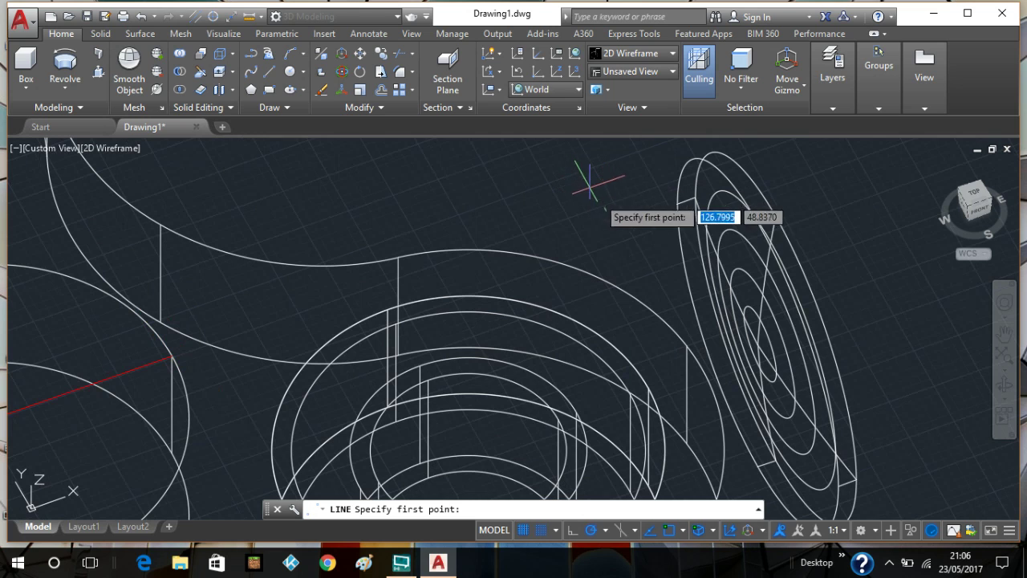
{"action": "left_click", "coordinate": [678, 205]}
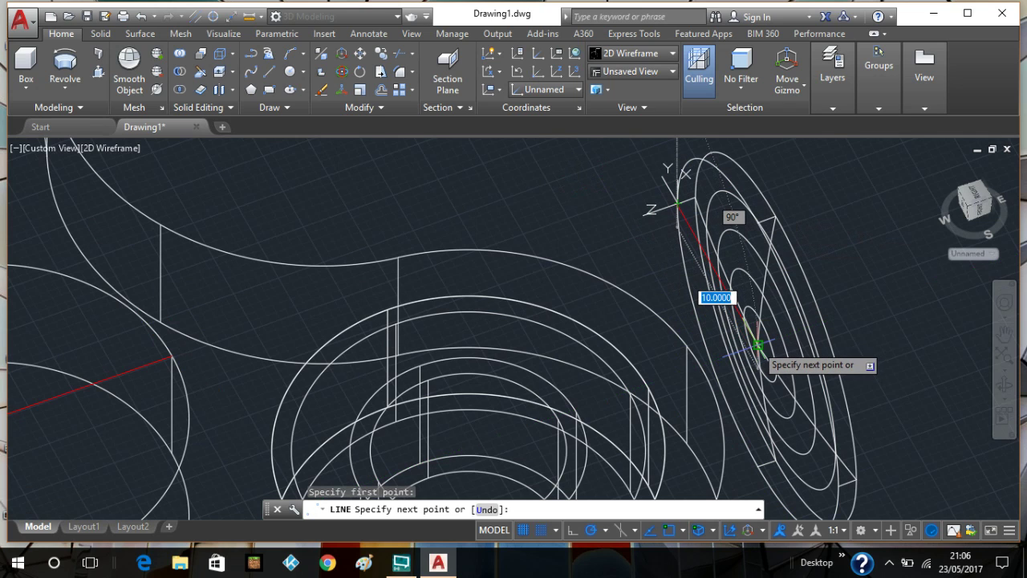
{"action": "left_click", "coordinate": [748, 347]}
{"action": "right_click", "coordinate": [749, 349]}
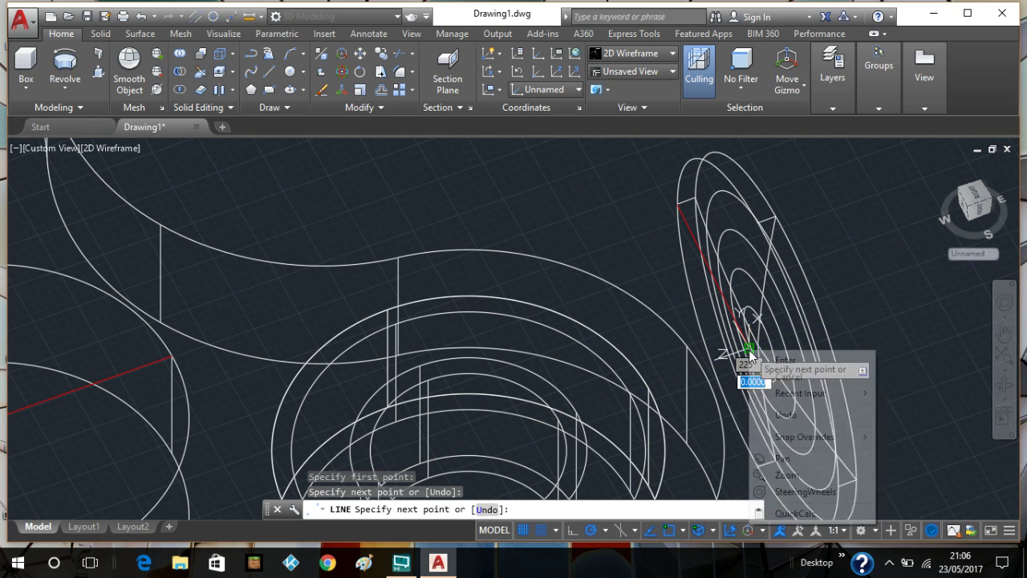
{"action": "left_click", "coordinate": [758, 362]}
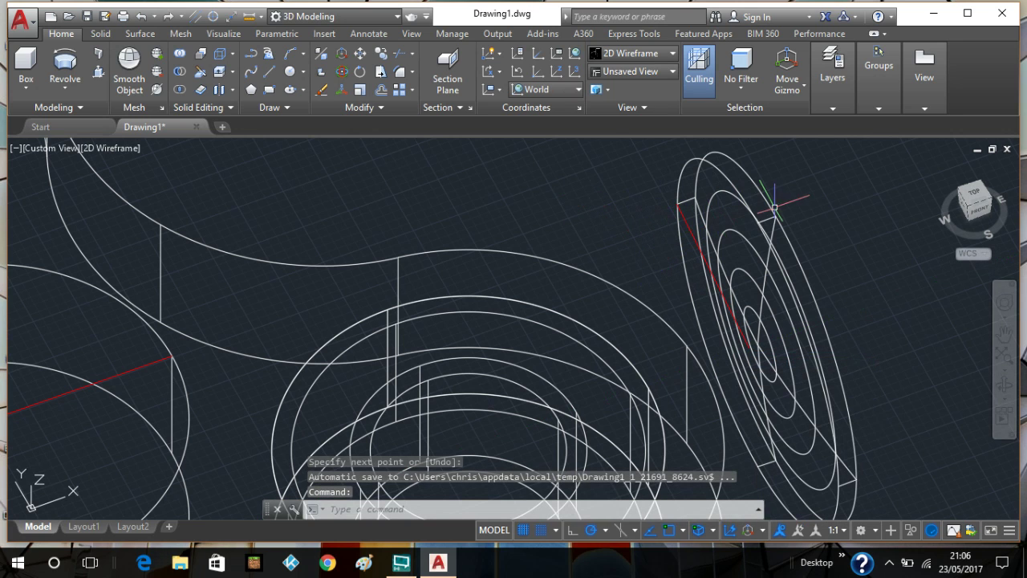
{"action": "scroll", "coordinate": [796, 208], "scroll_direction": "down", "scroll_amount": 2}
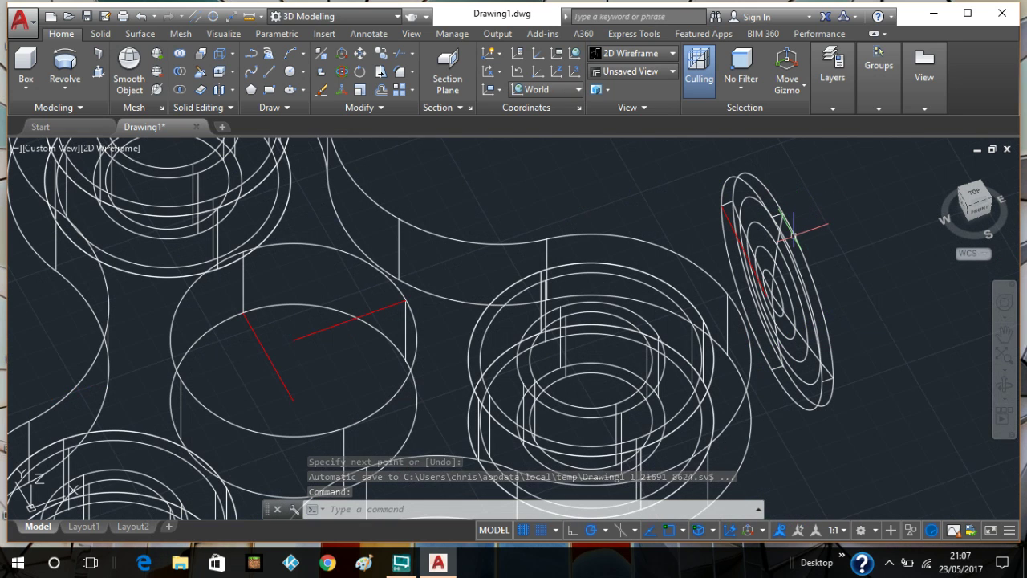
{"action": "left_click", "coordinate": [785, 235]}
{"action": "left_click", "coordinate": [776, 216]}
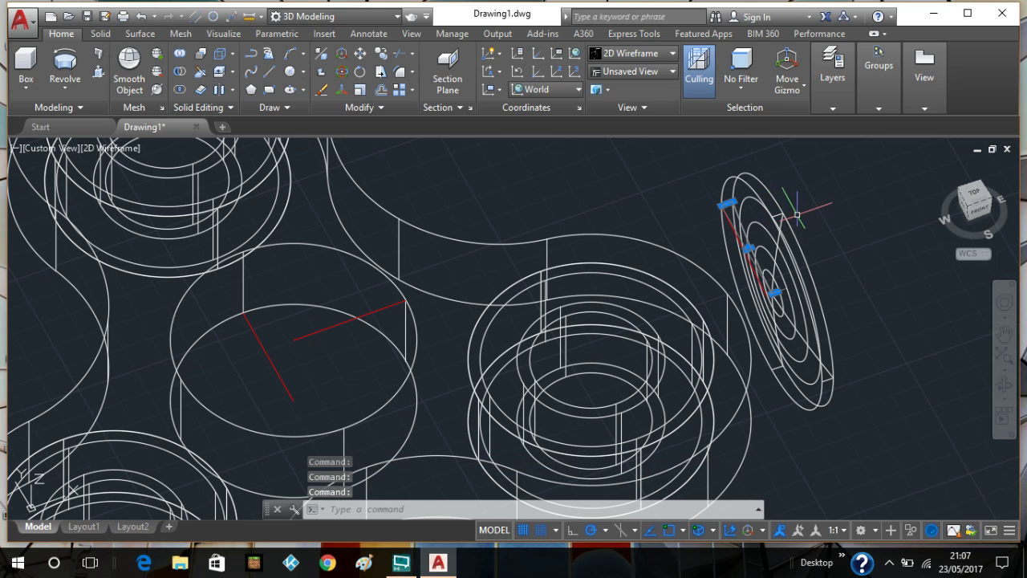
{"action": "key", "text": "Escape"}
{"action": "left_click", "coordinate": [795, 181]}
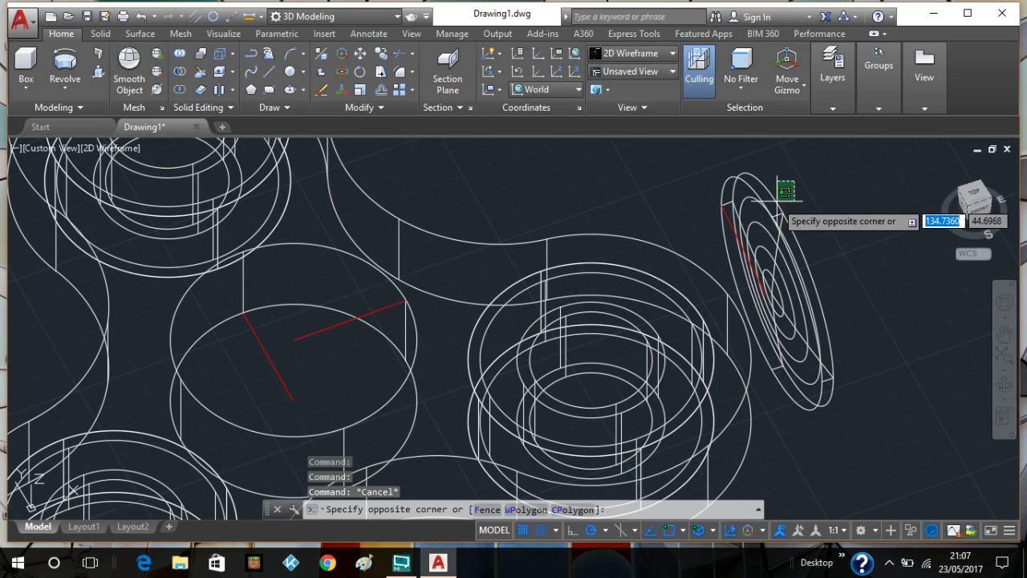
{"action": "left_click", "coordinate": [727, 237]}
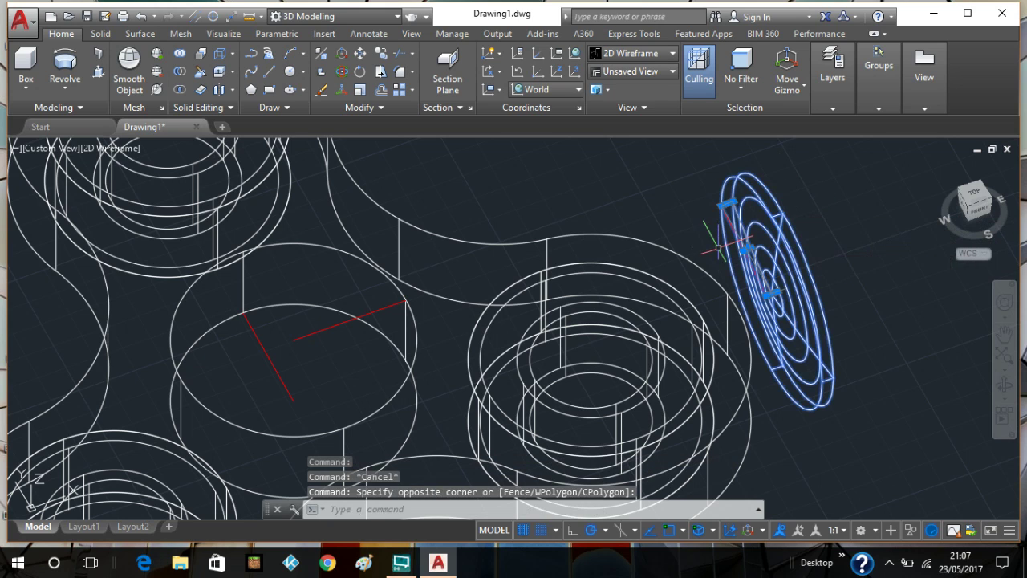
{"action": "left_click", "coordinate": [380, 54]}
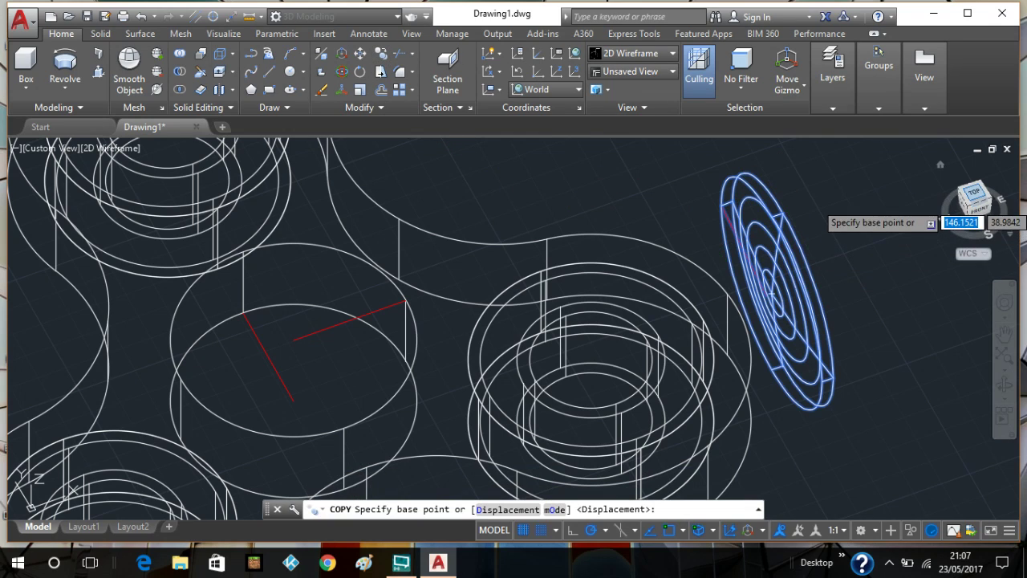
{"action": "left_click", "coordinate": [973, 195]}
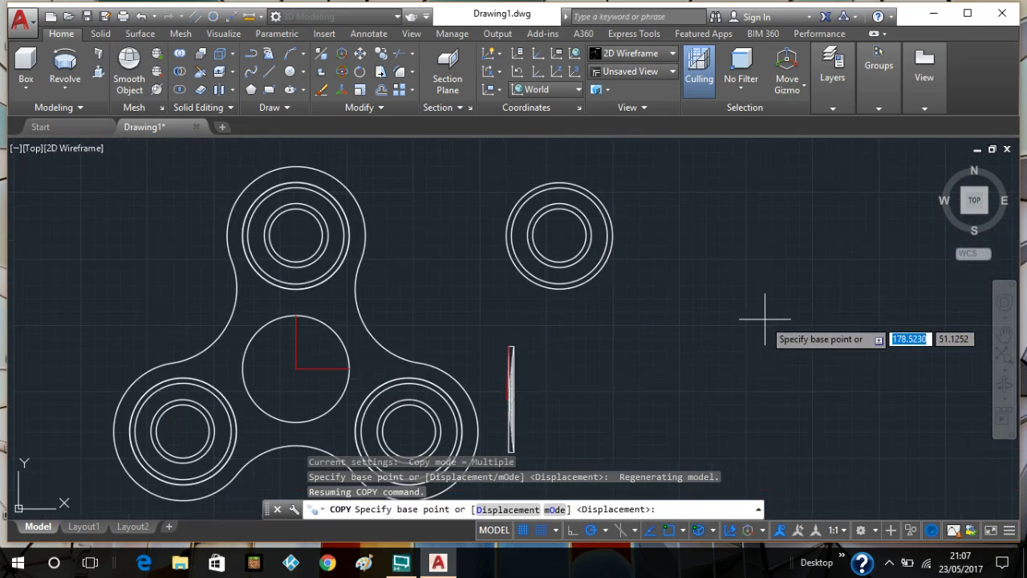
{"action": "scroll", "coordinate": [450, 401], "scroll_direction": "up", "scroll_amount": 5}
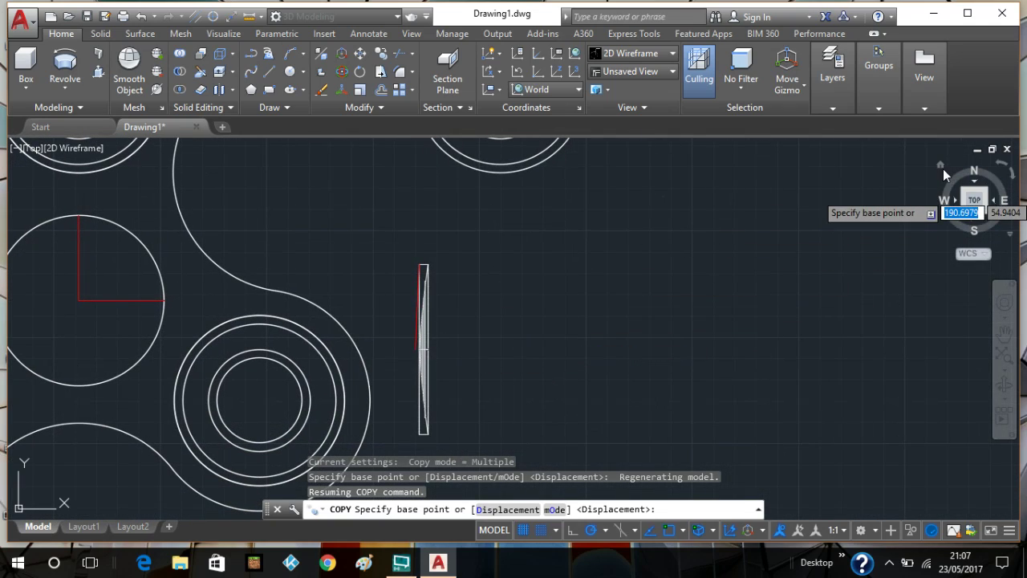
{"action": "left_click", "coordinate": [942, 166]}
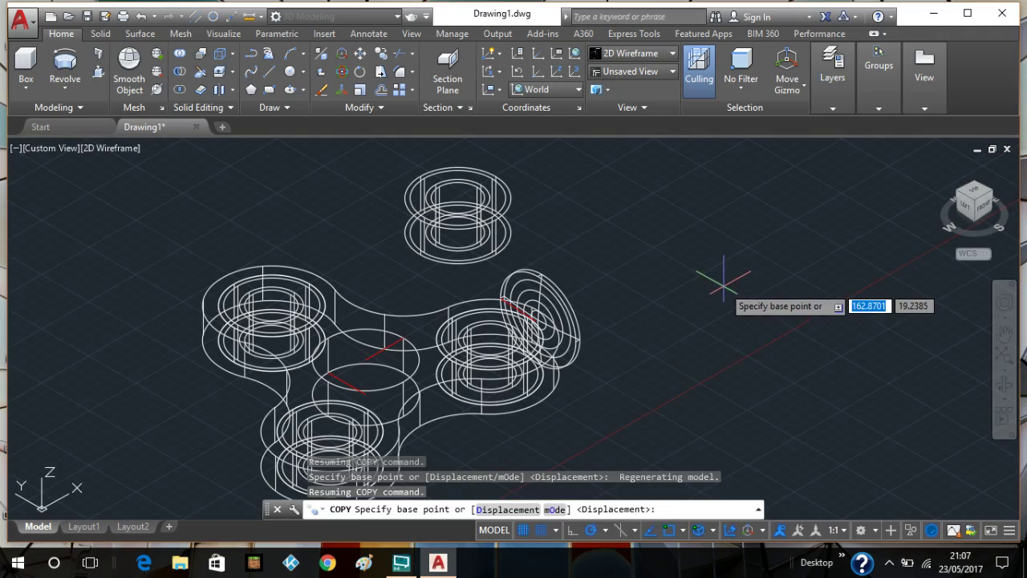
{"action": "middle_click_drag", "start_coordinate": [723, 286], "coordinate": [697, 322], "text": "shift"}
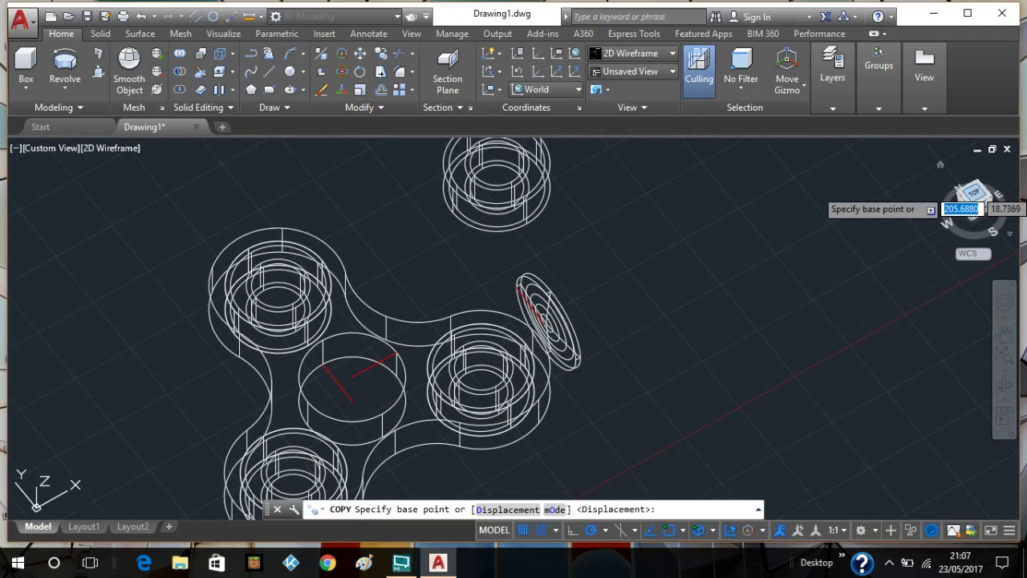
{"action": "left_click", "coordinate": [972, 192]}
{"action": "scroll", "coordinate": [619, 315], "scroll_direction": "up", "scroll_amount": 3}
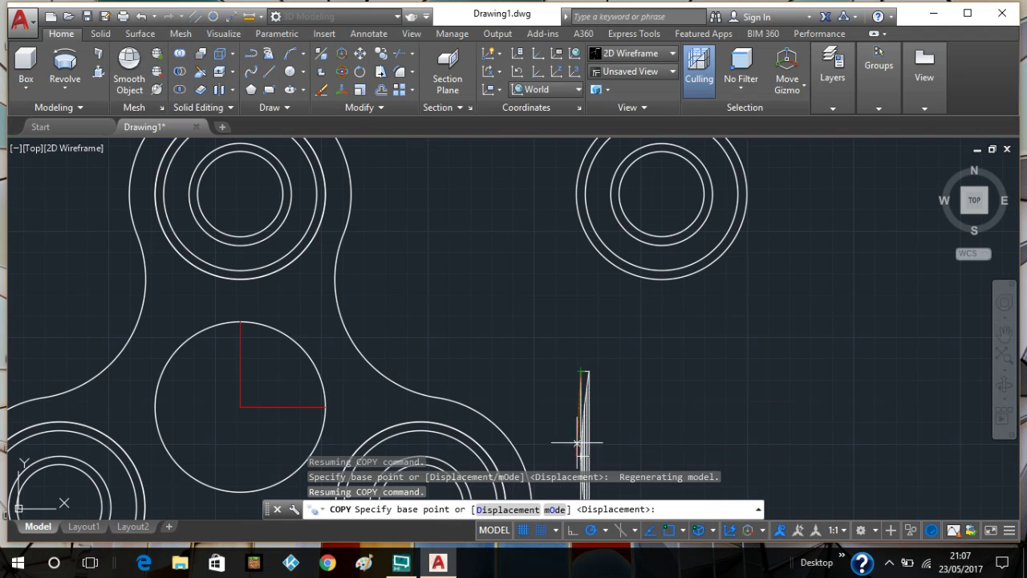
{"action": "scroll", "coordinate": [651, 356], "scroll_direction": "up", "scroll_amount": 2}
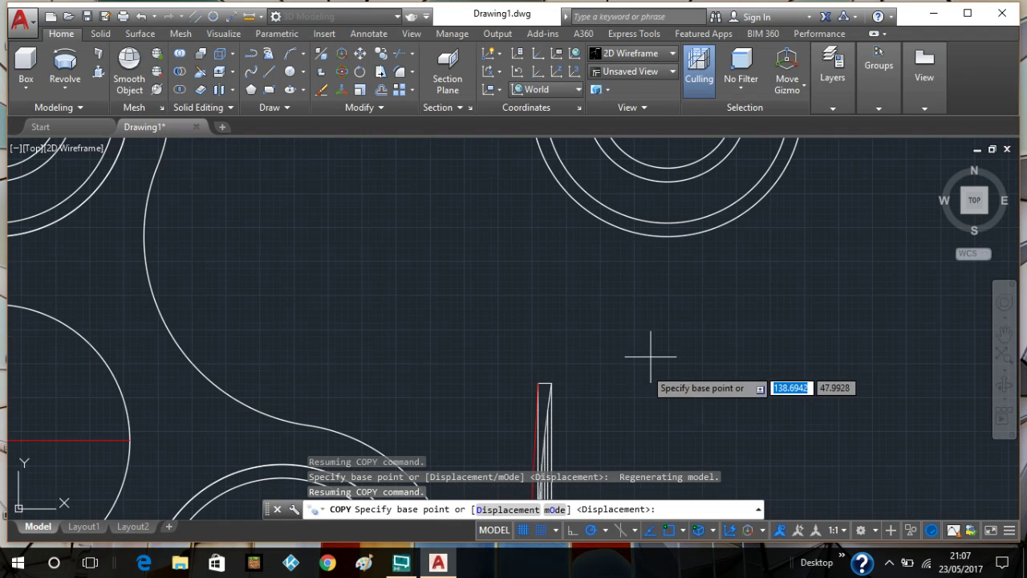
{"action": "middle_click_drag", "start_coordinate": [619, 413], "coordinate": [647, 305]}
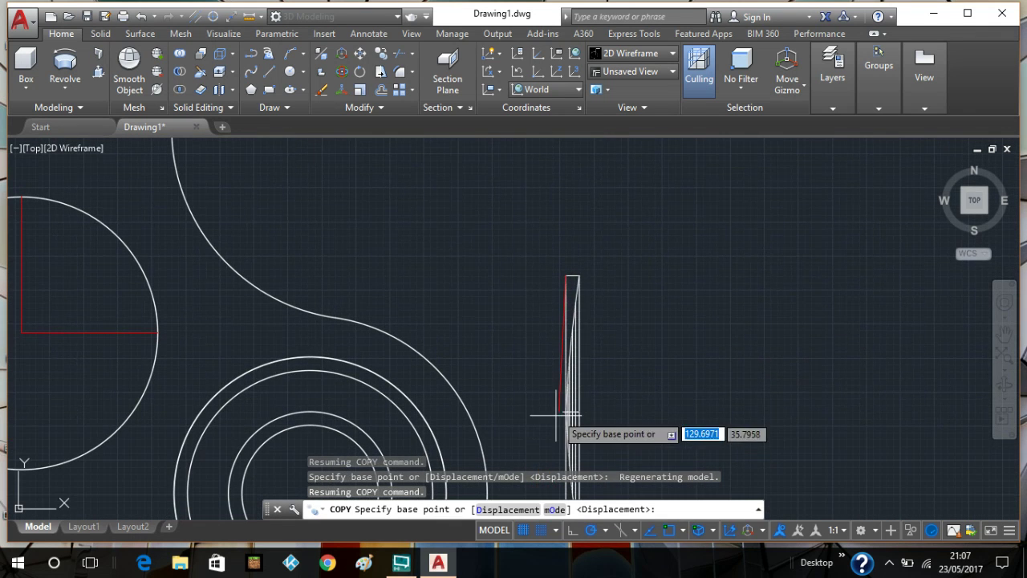
{"action": "key", "text": "Escape"}
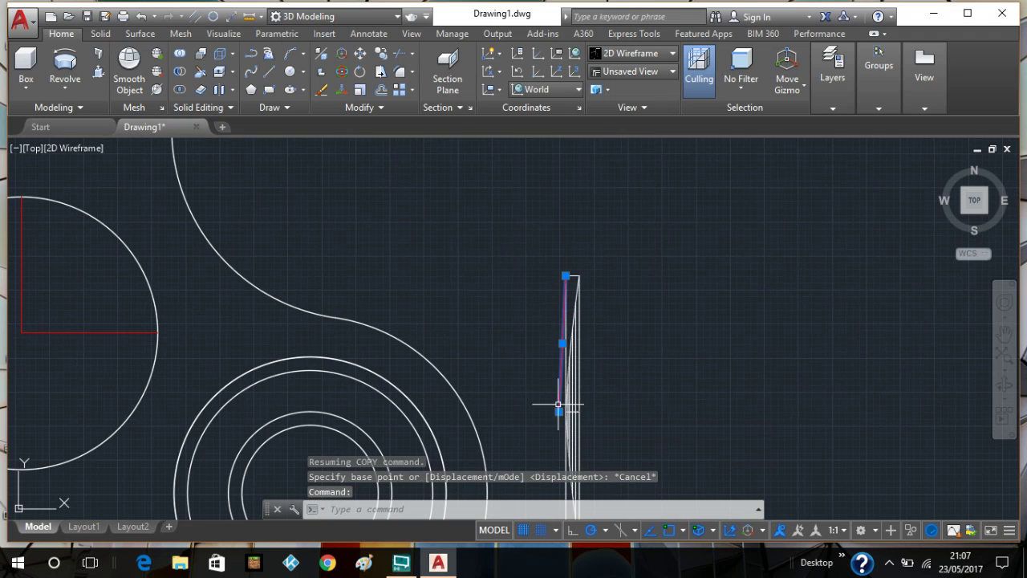
Erase the skewed reference line on the revolved disc and redraw it from the face's outer edge to the face's centre
{"action": "left_click", "coordinate": [323, 90]}
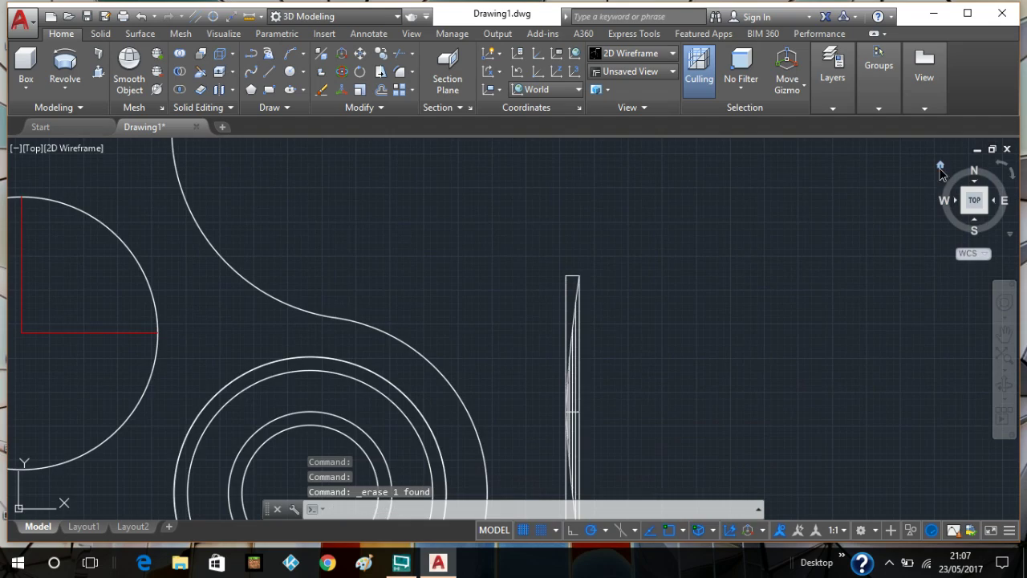
{"action": "left_click", "coordinate": [941, 167]}
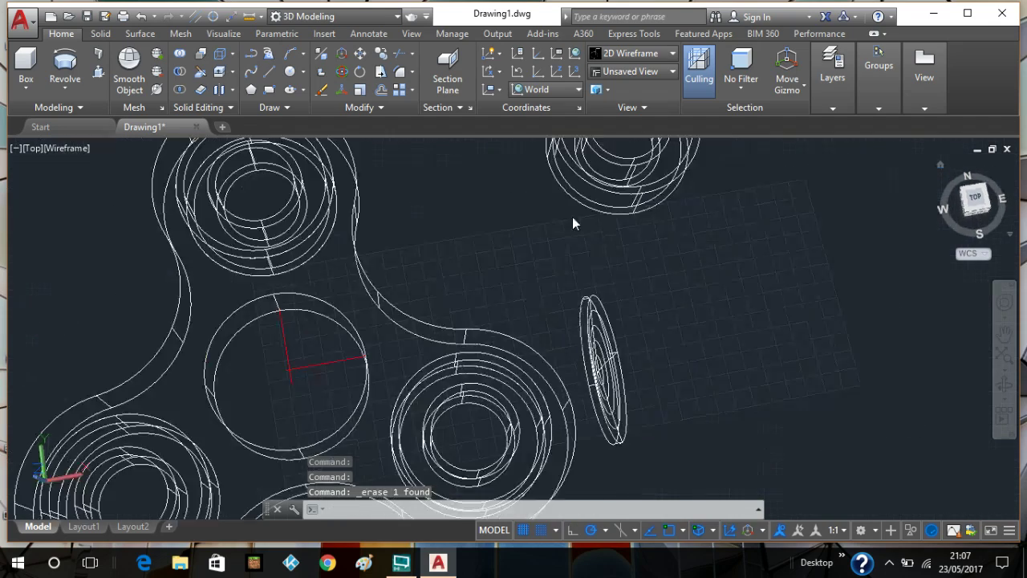
{"action": "left_click", "coordinate": [270, 73]}
{"action": "scroll", "coordinate": [757, 222], "scroll_direction": "up", "scroll_amount": 6}
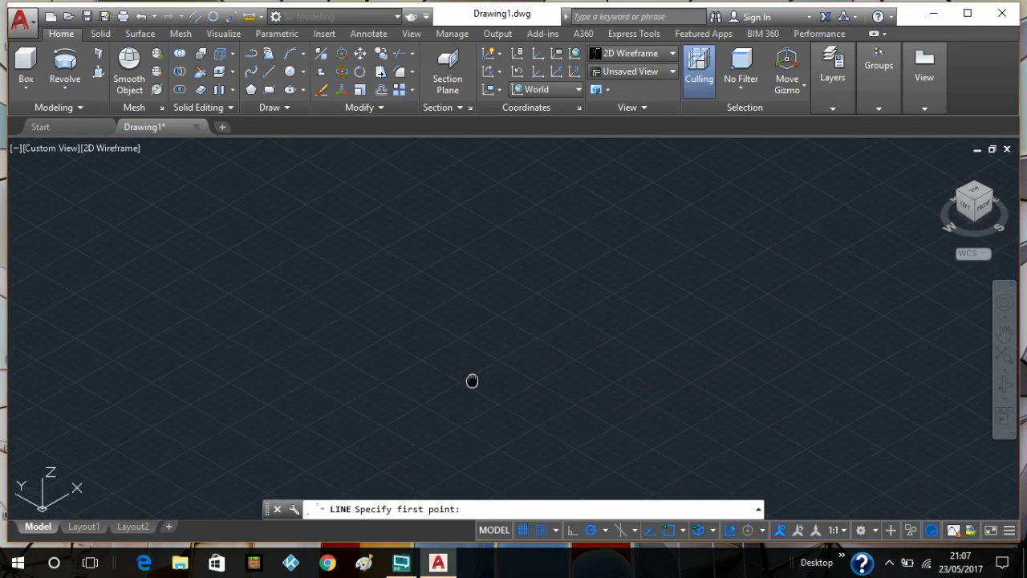
{"action": "middle_click_drag", "start_coordinate": [522, 447], "coordinate": [740, 267]}
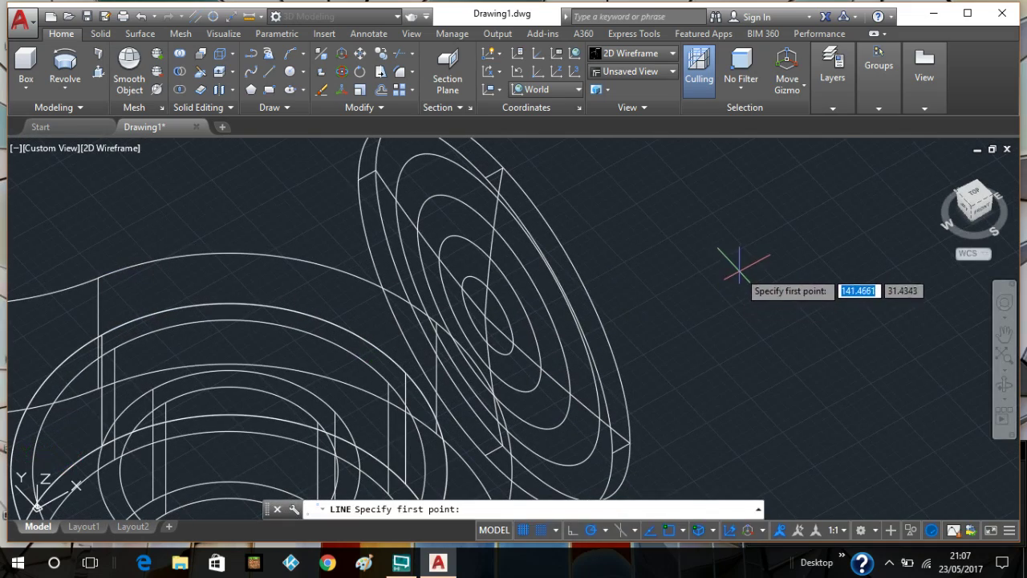
{"action": "left_click", "coordinate": [358, 180]}
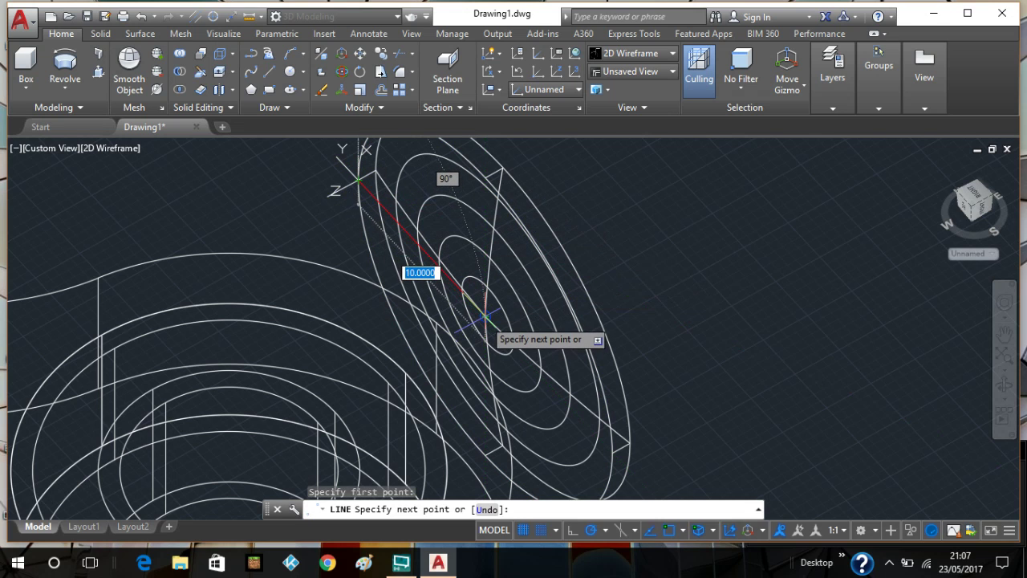
{"action": "left_click", "coordinate": [485, 317]}
{"action": "right_click", "coordinate": [656, 299]}
{"action": "left_click", "coordinate": [669, 307]}
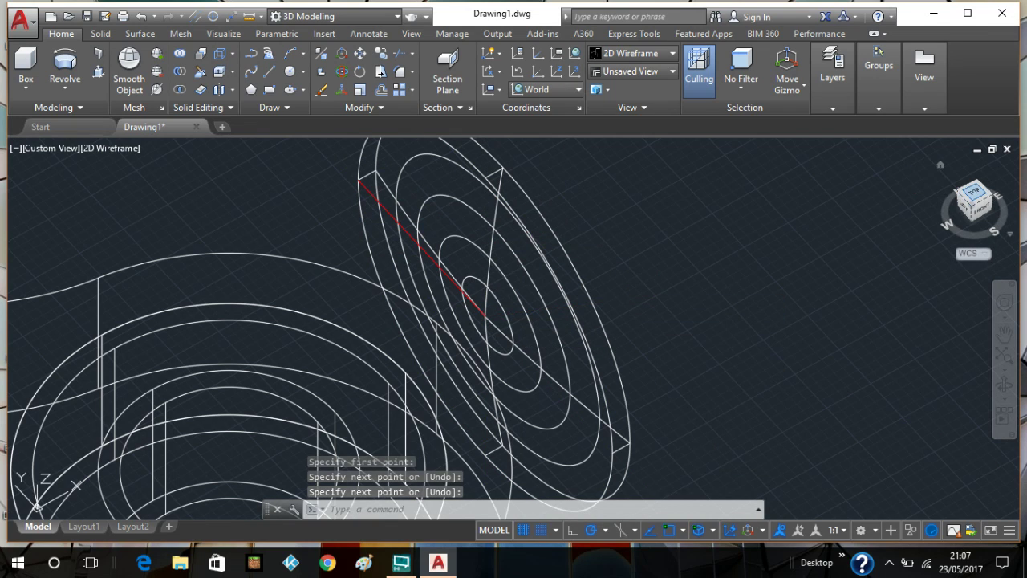
Copy the revolved disc together with its reference line about 18.5 units along the positive X direction
{"action": "left_click", "coordinate": [974, 192]}
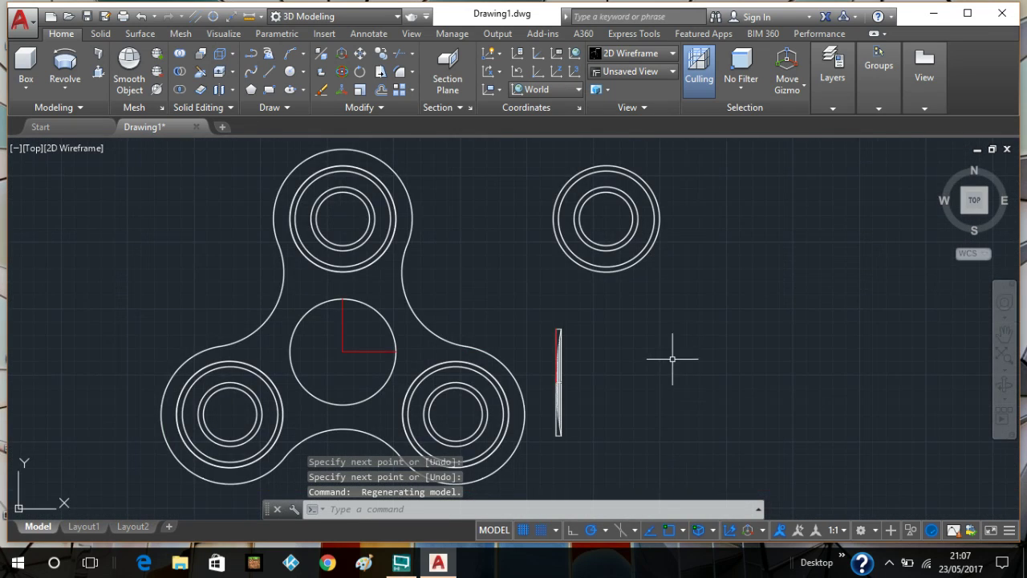
{"action": "scroll", "coordinate": [672, 359], "scroll_direction": "up", "scroll_amount": 2}
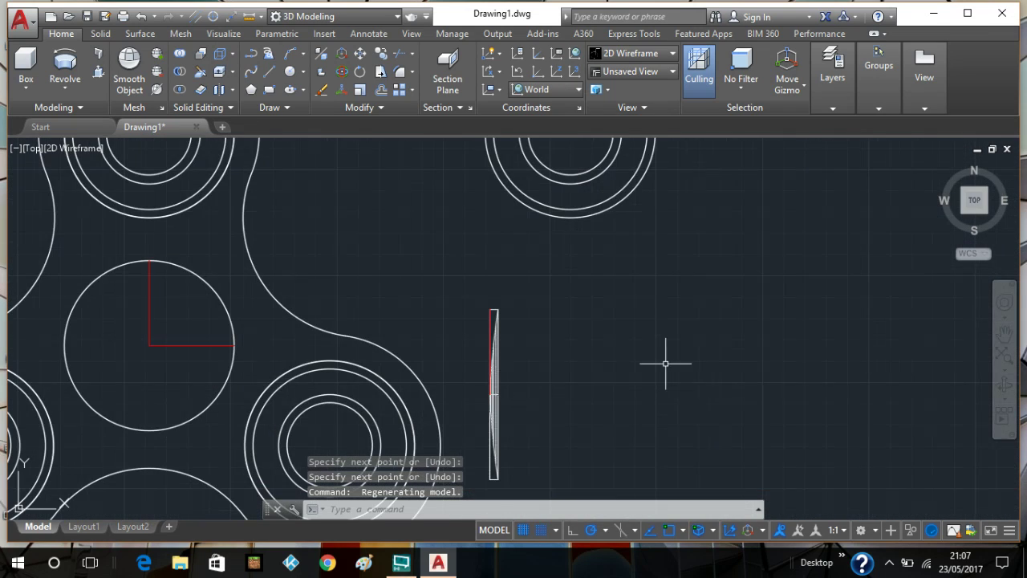
{"action": "left_click", "coordinate": [448, 290]}
{"action": "left_click", "coordinate": [559, 492]}
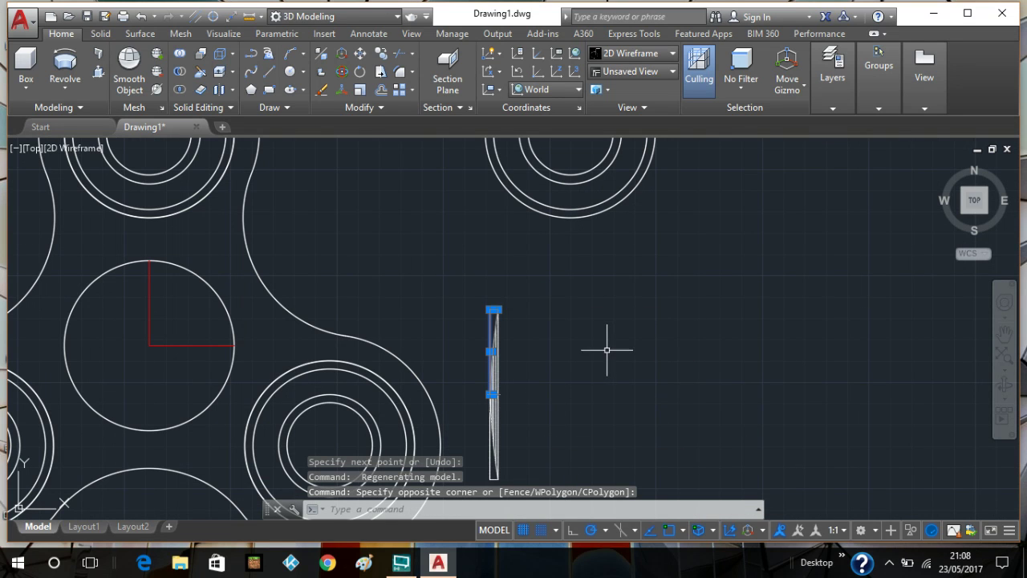
{"action": "mouse_move", "coordinate": [611, 342]}
{"action": "middle_mouse_down", "text": "shift"}
{"action": "mouse_move", "coordinate": [564, 323]}
{"action": "mouse_move", "coordinate": [584, 258]}
{"action": "mouse_move", "coordinate": [655, 341]}
{"action": "mouse_move", "coordinate": [723, 360]}
{"action": "mouse_move", "coordinate": [708, 369]}
{"action": "middle_mouse_up", "text": "shift"}
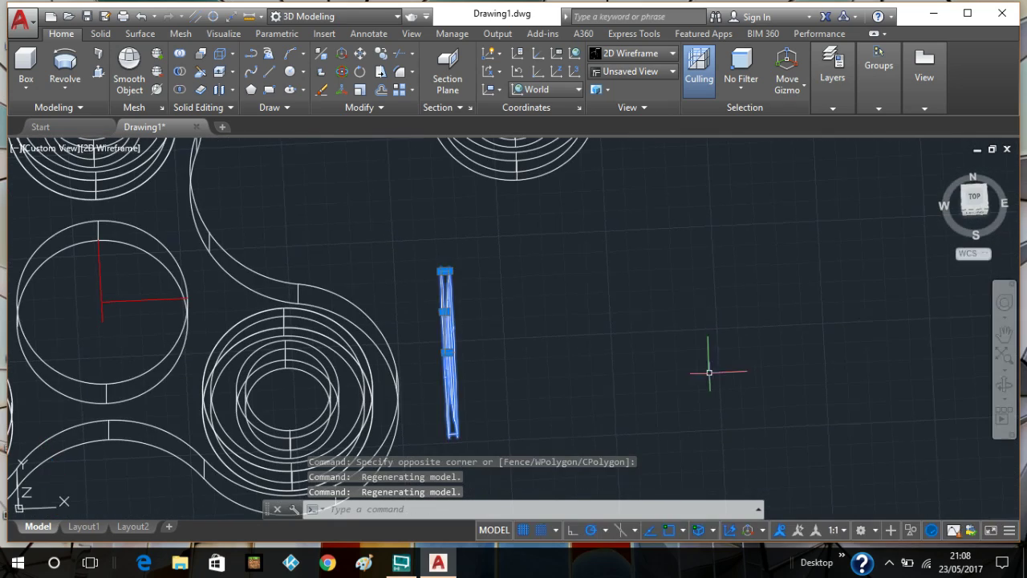
{"action": "left_click", "coordinate": [975, 199]}
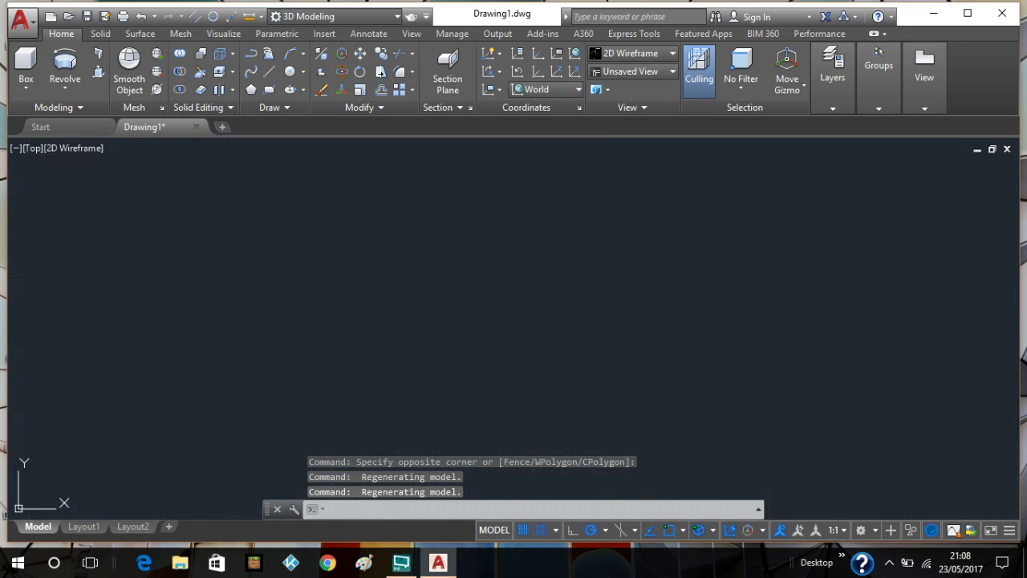
{"action": "scroll", "coordinate": [739, 284], "scroll_direction": "down", "scroll_amount": 5}
{"action": "scroll", "coordinate": [711, 298], "scroll_direction": "up", "scroll_amount": 2}
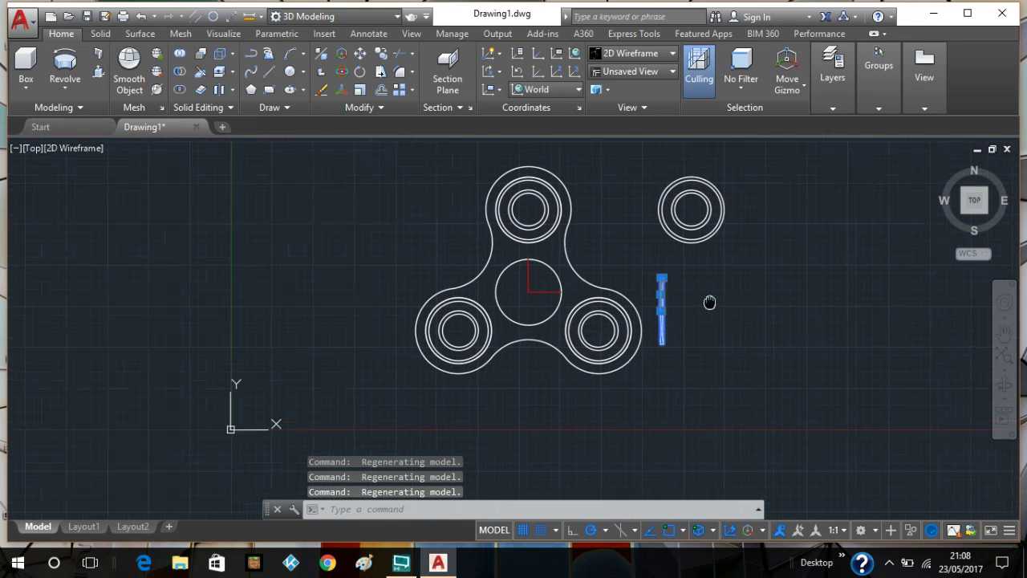
{"action": "left_click", "coordinate": [381, 53]}
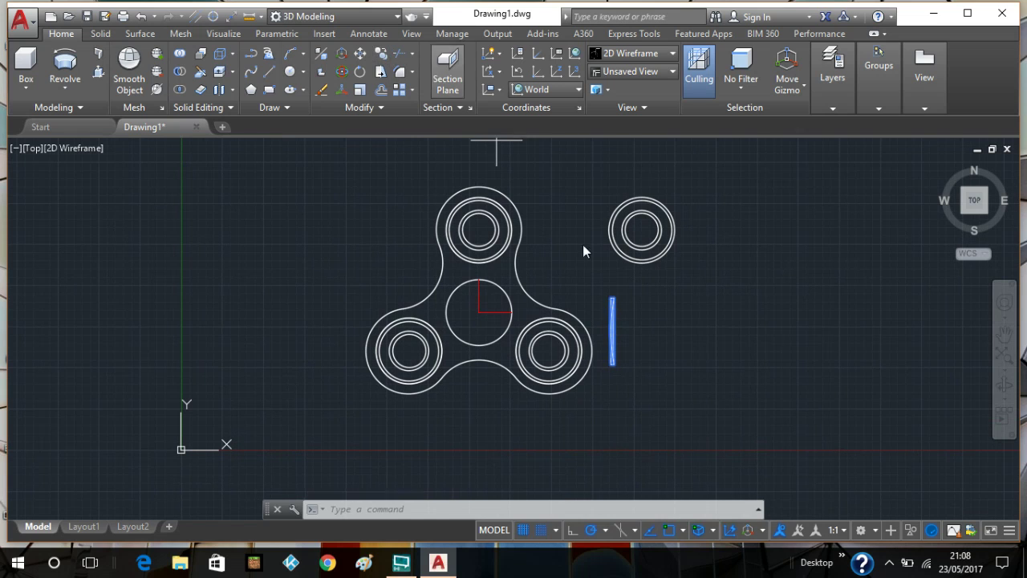
{"action": "left_click", "coordinate": [614, 330]}
{"action": "left_click", "coordinate": [673, 330]}
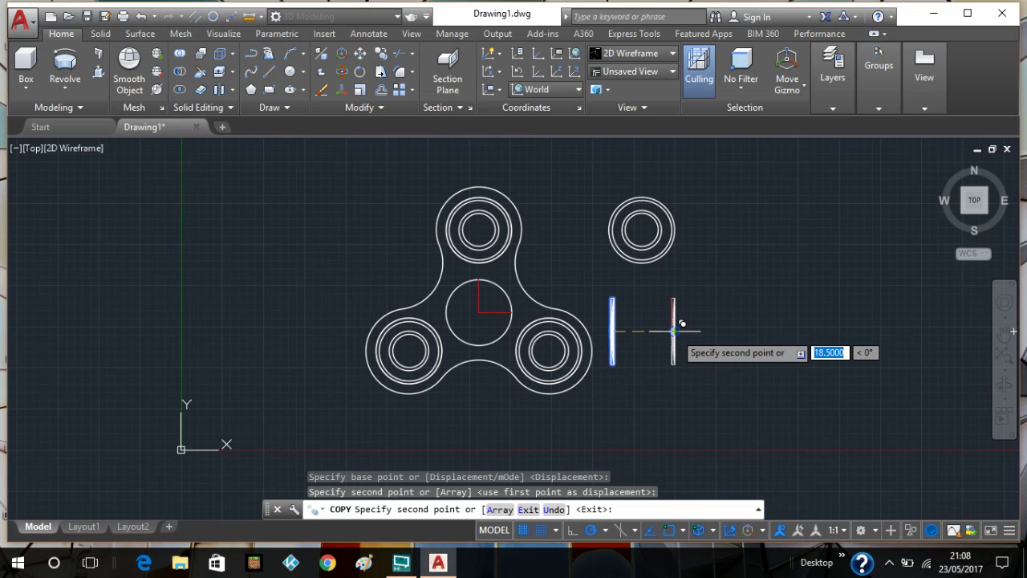
{"action": "key", "text": "Escape"}
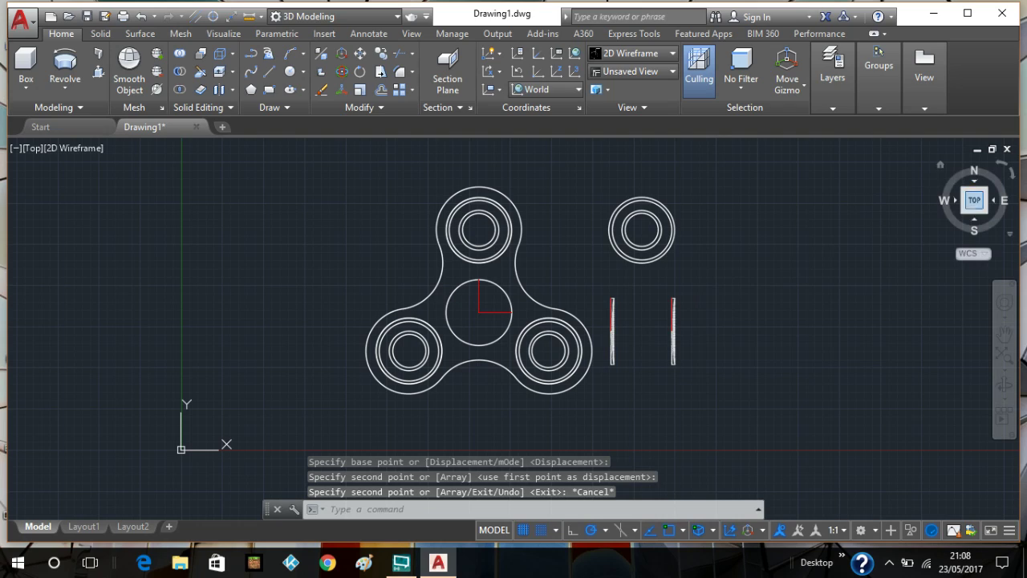
Rotate the copied disc and its reference line 90 degrees in 3D about the Y axis through the disc's centre
{"action": "left_click", "coordinate": [942, 167]}
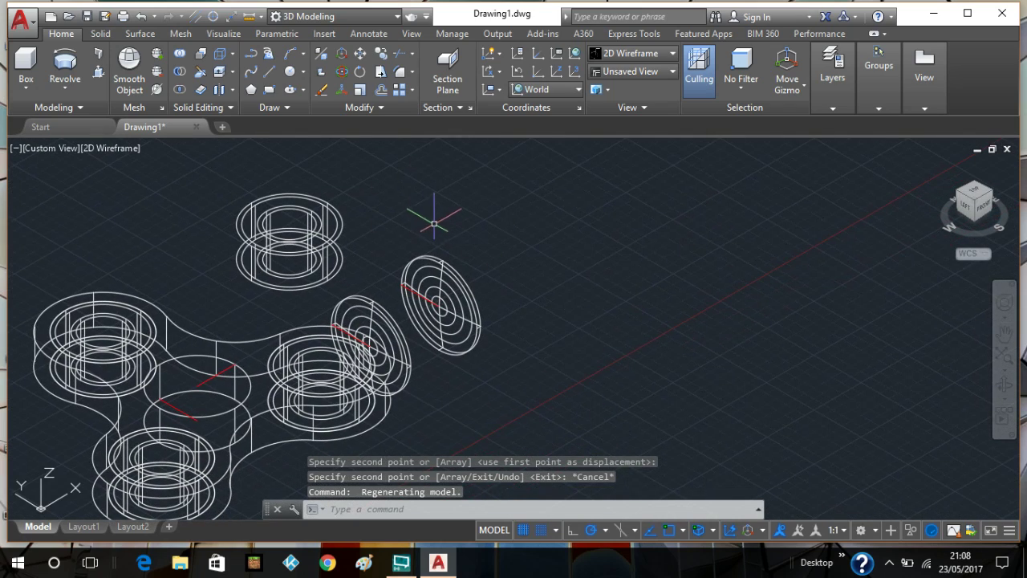
{"action": "left_click", "coordinate": [479, 227]}
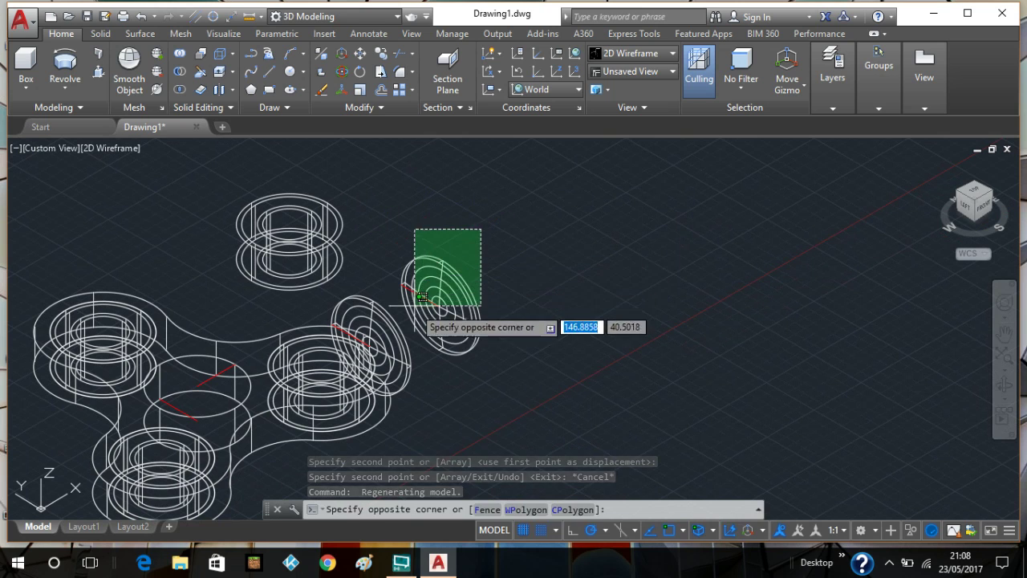
{"action": "left_click", "coordinate": [414, 309]}
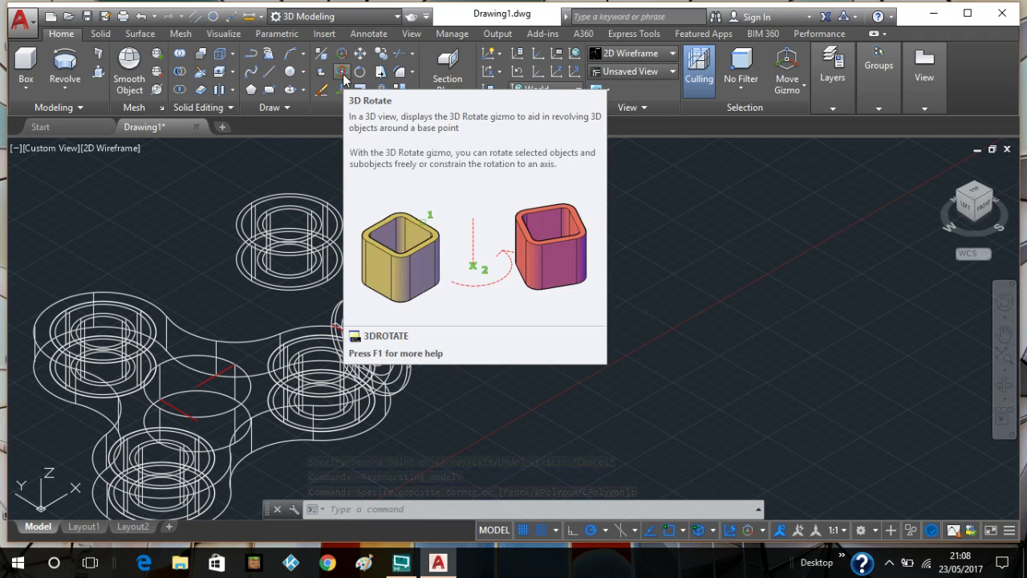
{"action": "left_click", "coordinate": [343, 73]}
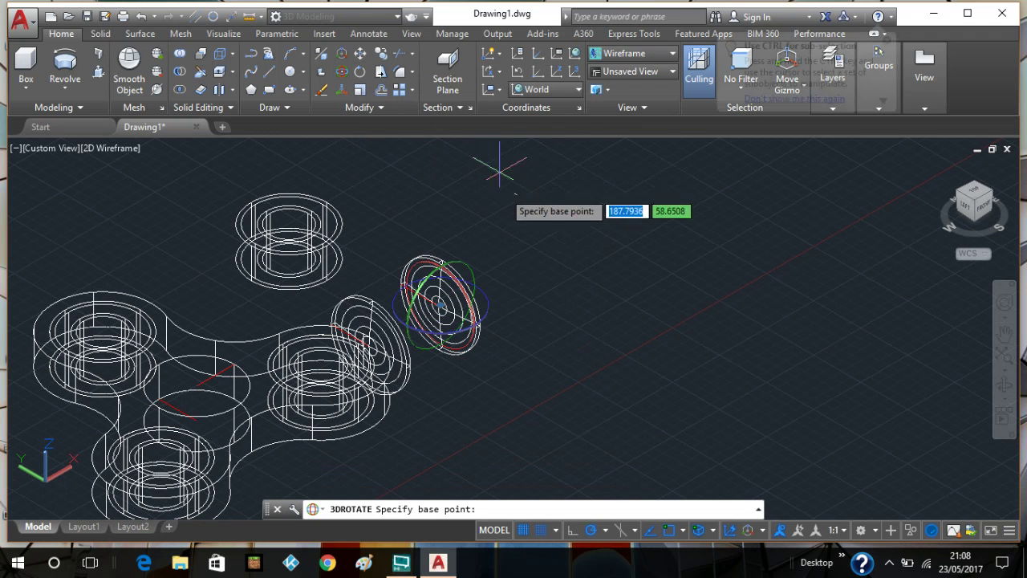
{"action": "left_click", "coordinate": [472, 261]}
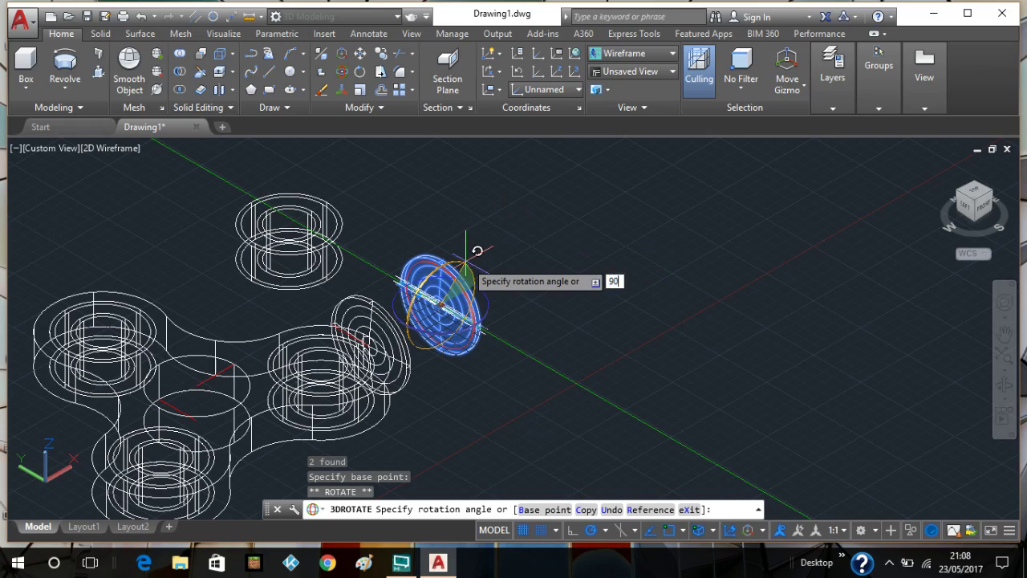
{"action": "type", "text": "90"}
{"action": "key", "text": "Return"}
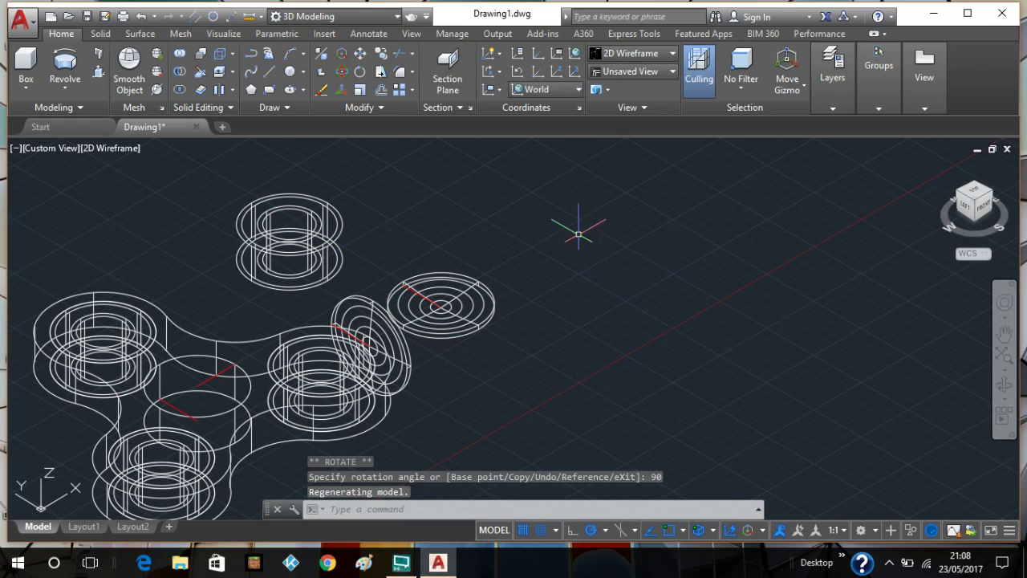
{"action": "middle_click_drag", "start_coordinate": [585, 230], "coordinate": [506, 282], "text": "shift"}
{"action": "scroll", "coordinate": [569, 245], "scroll_direction": "down", "scroll_amount": 3}
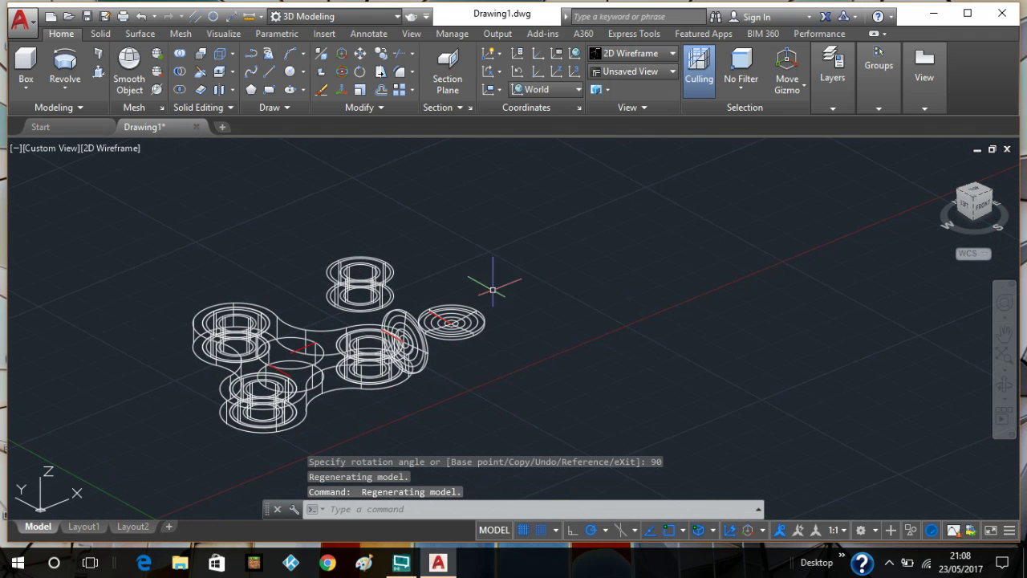
{"action": "left_click", "coordinate": [415, 325]}
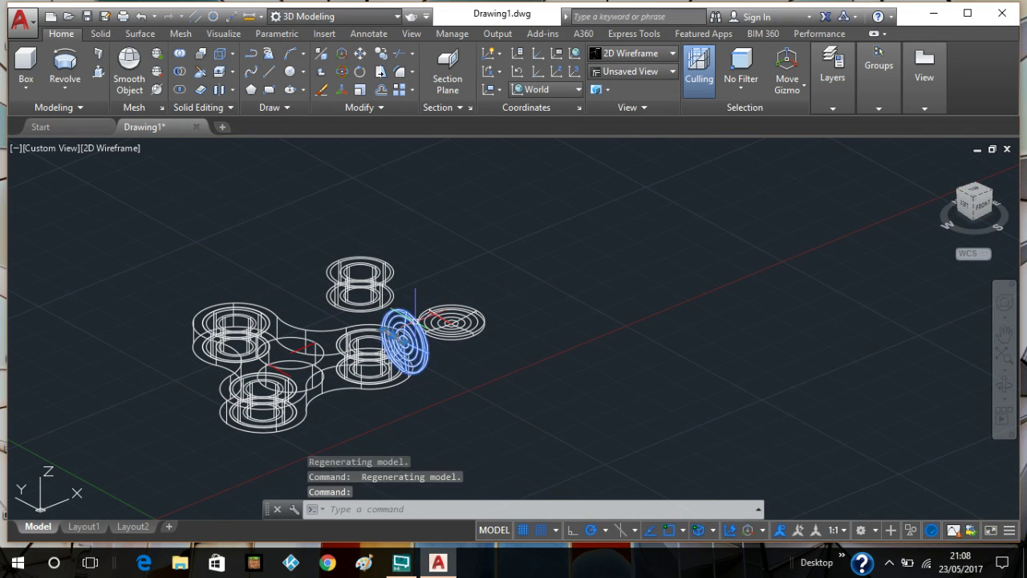
{"action": "scroll", "coordinate": [413, 321], "scroll_direction": "up", "scroll_amount": 5}
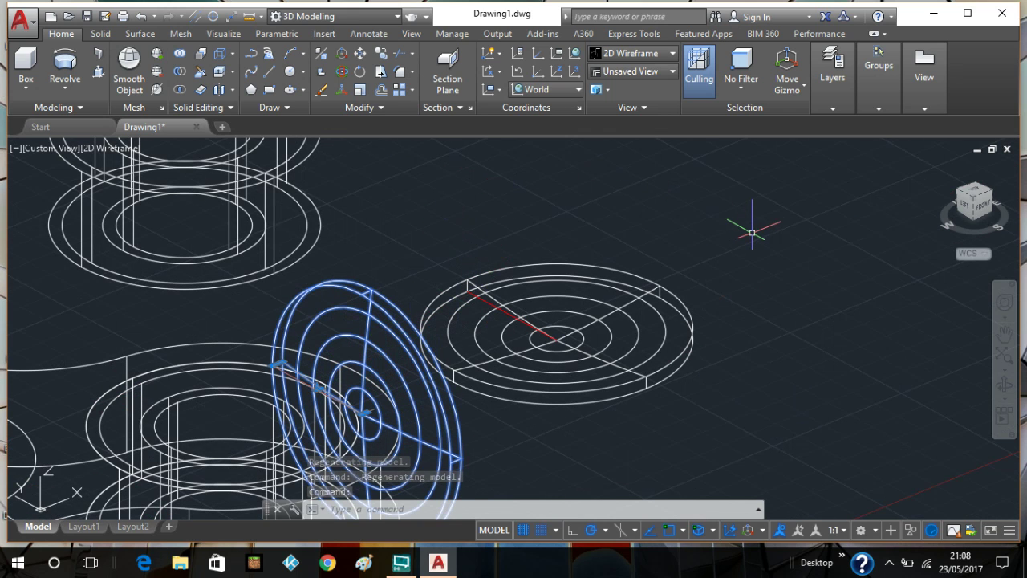
{"action": "key", "text": "Escape"}
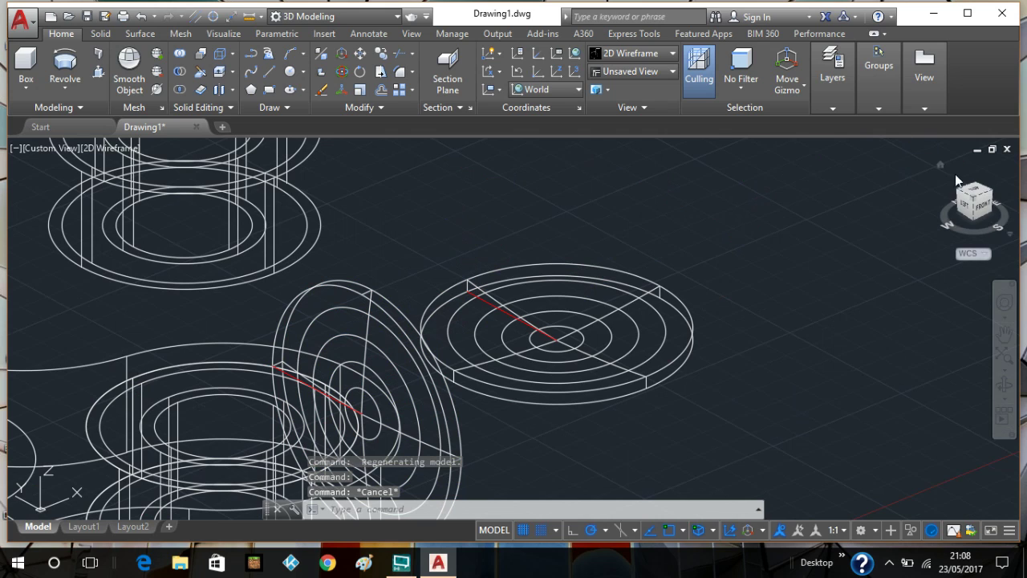
In the top view, move the upright copied disc and its reference line along positive X, well clear of the flat disc
{"action": "left_click", "coordinate": [973, 193]}
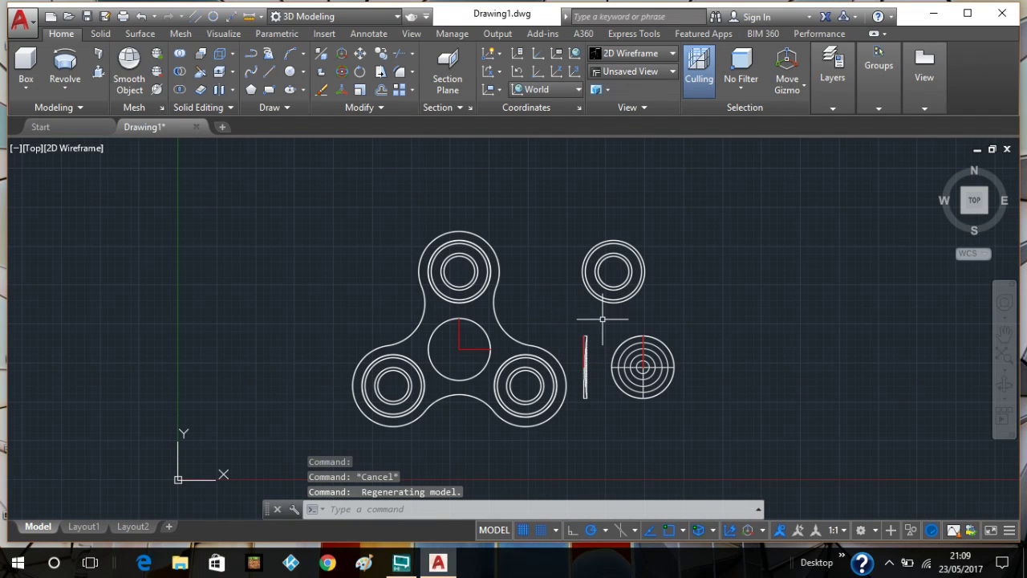
{"action": "left_click", "coordinate": [602, 319]}
{"action": "left_click", "coordinate": [572, 361]}
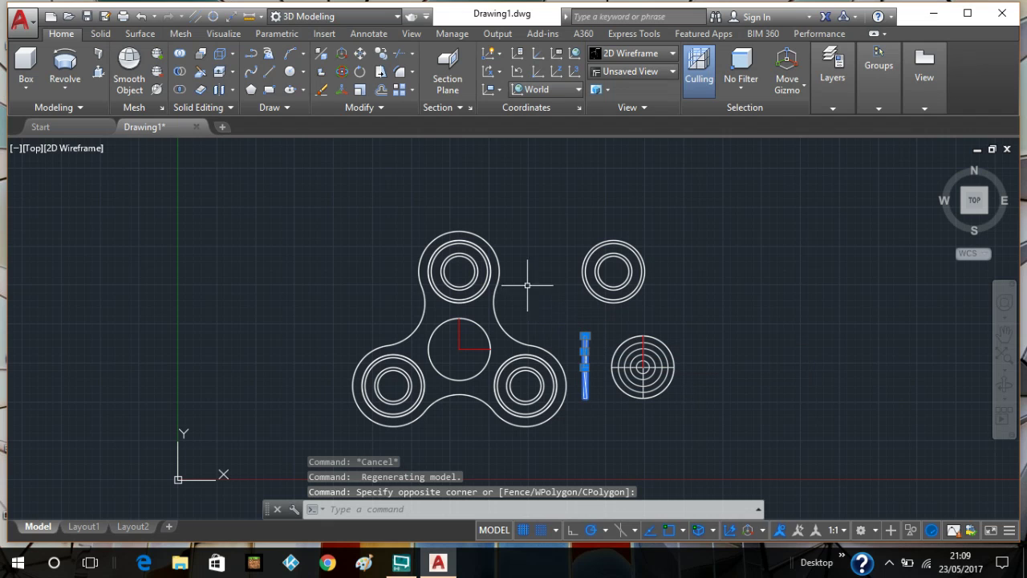
{"action": "left_click", "coordinate": [360, 53]}
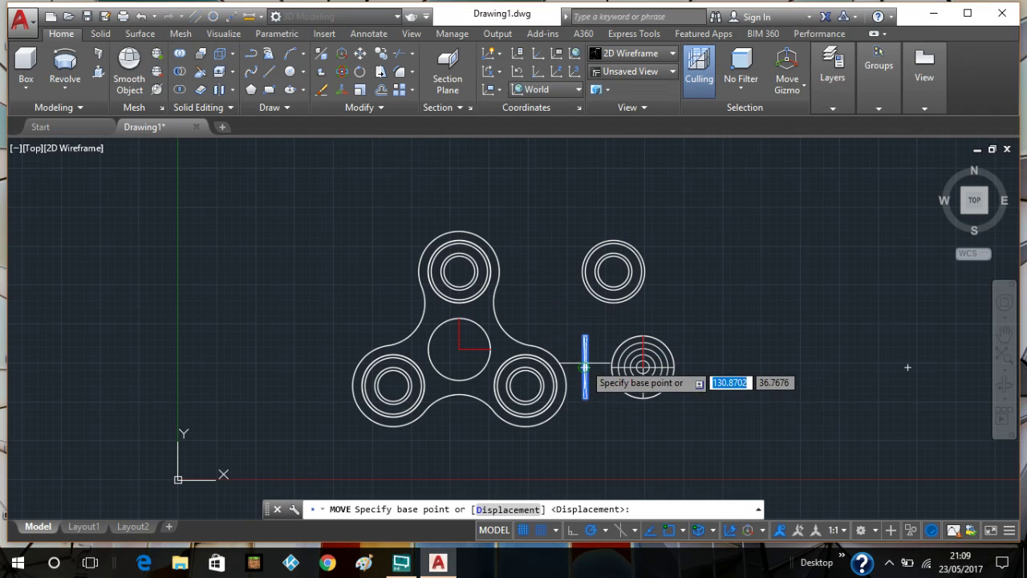
{"action": "left_click", "coordinate": [585, 367]}
{"action": "left_click", "coordinate": [775, 363]}
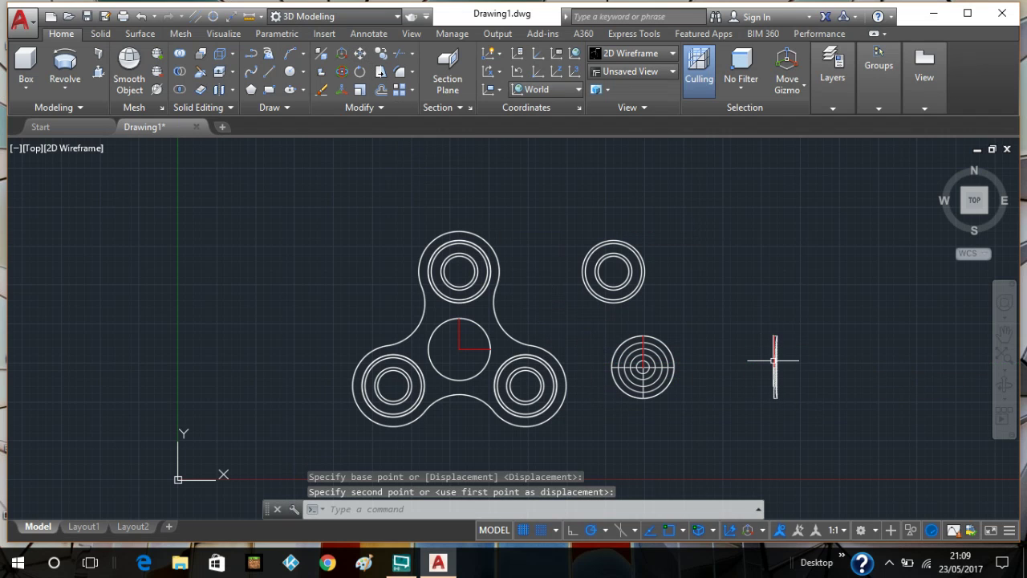
{"action": "key", "text": "Escape"}
{"action": "left_click", "coordinate": [802, 306]}
{"action": "left_click", "coordinate": [739, 428]}
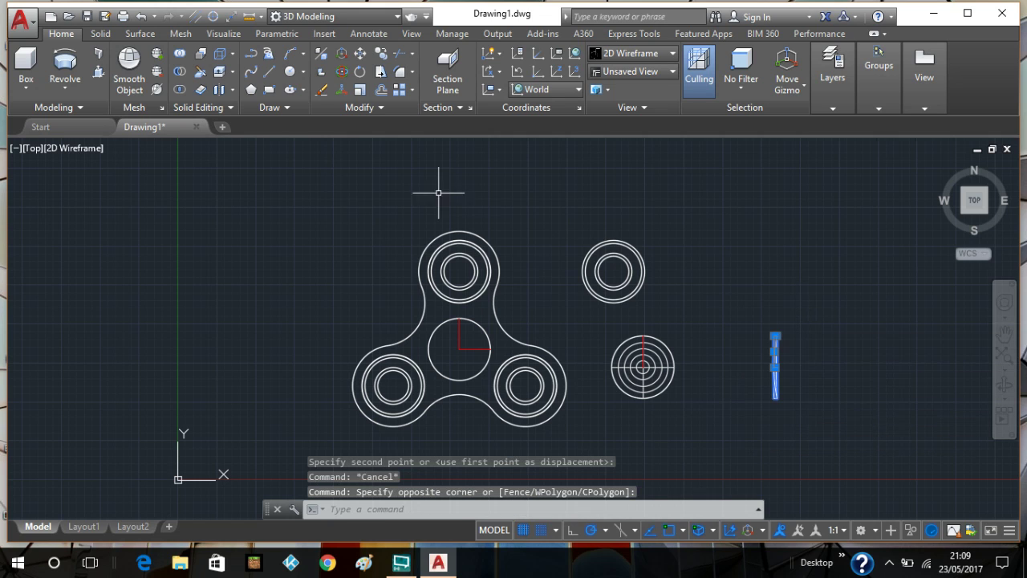
{"action": "left_click", "coordinate": [341, 73]}
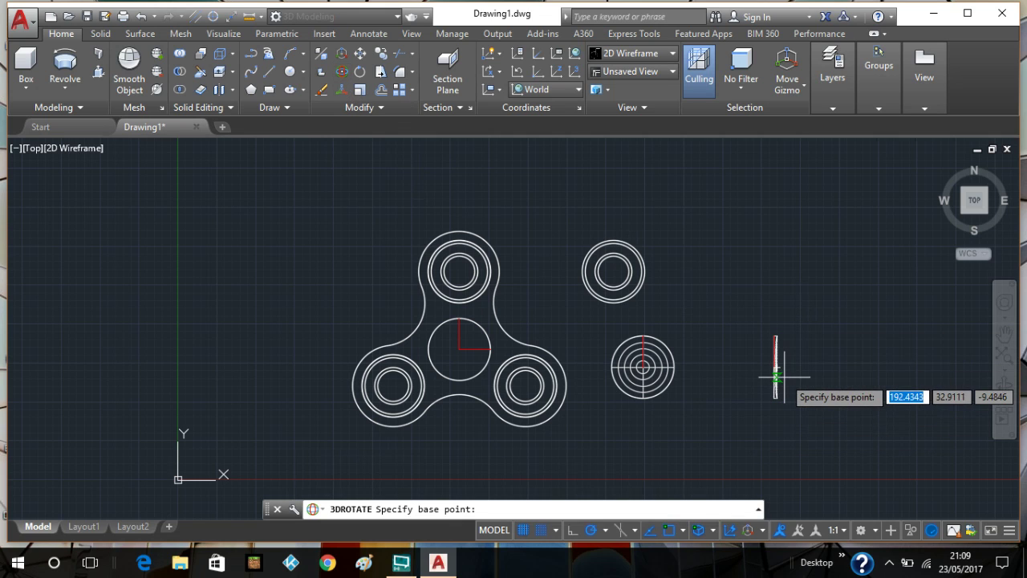
{"action": "left_click", "coordinate": [774, 367]}
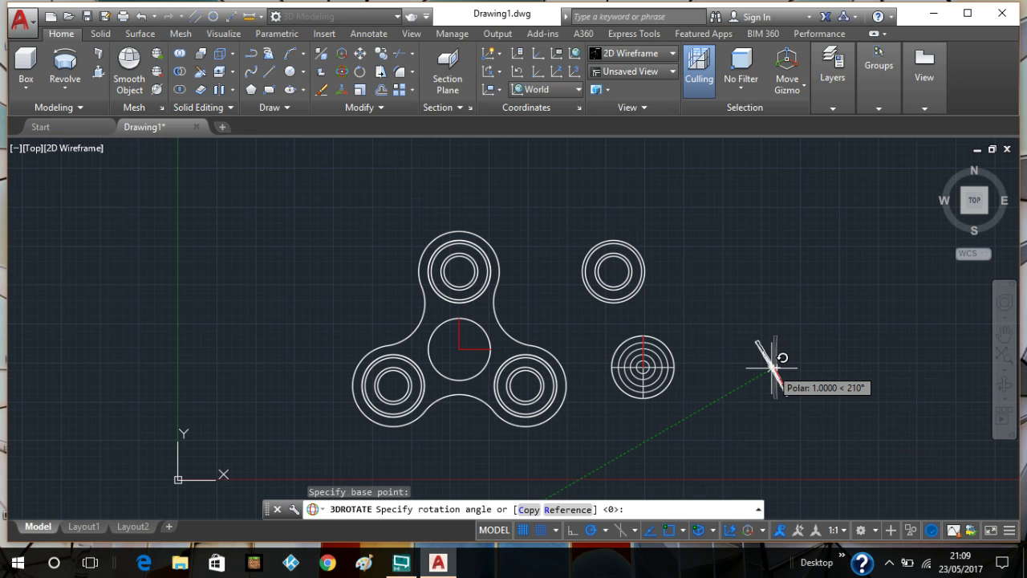
{"action": "key", "text": "Escape"}
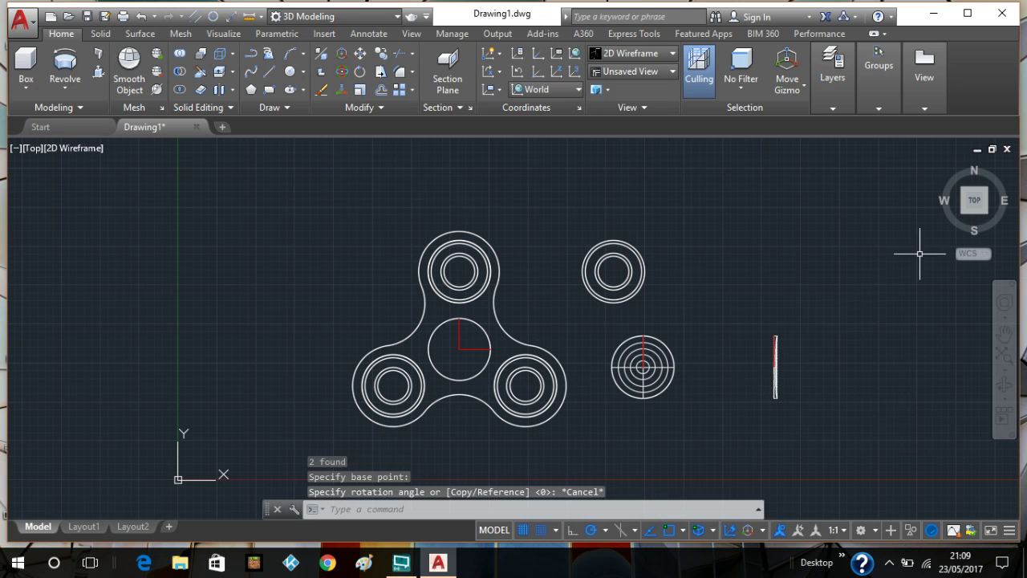
In the home 3D view, rotate the upright disc and its reference line 270 degrees about the Y axis through the disc's centre
{"action": "left_click", "coordinate": [941, 163]}
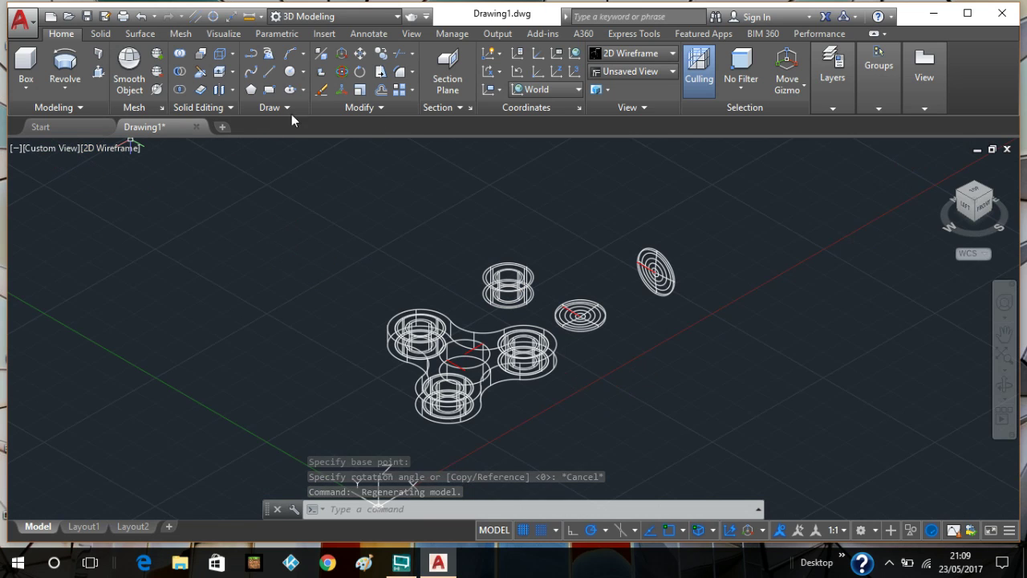
{"action": "left_click", "coordinate": [669, 221]}
{"action": "left_click", "coordinate": [598, 340]}
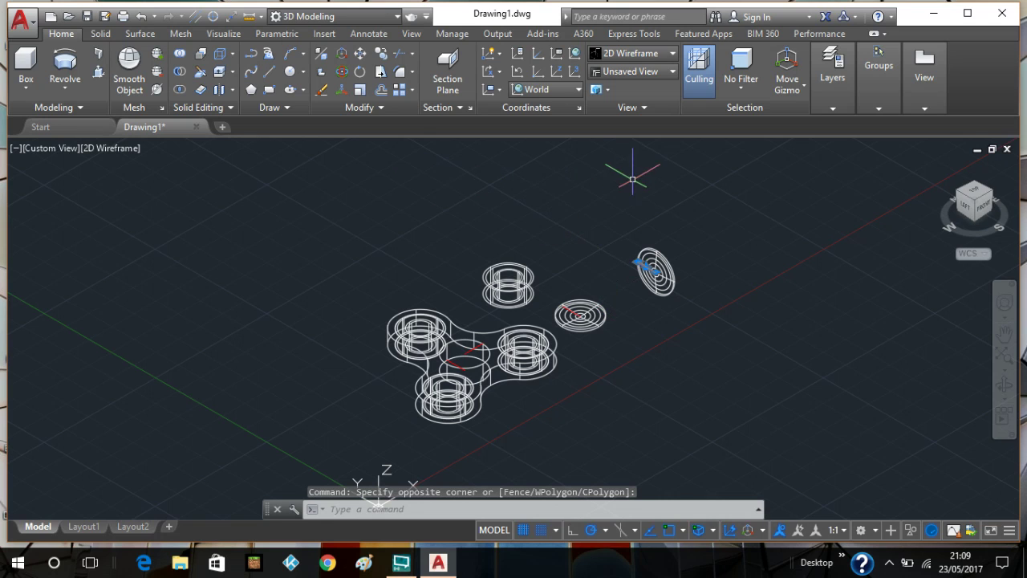
{"action": "key", "text": "Escape"}
{"action": "left_click", "coordinate": [706, 230]}
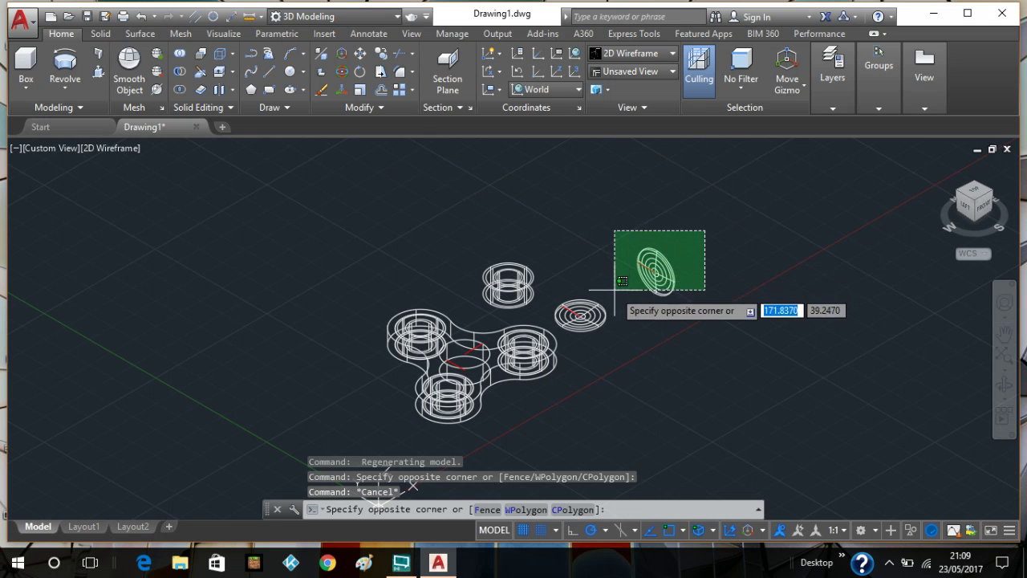
{"action": "left_click", "coordinate": [629, 309]}
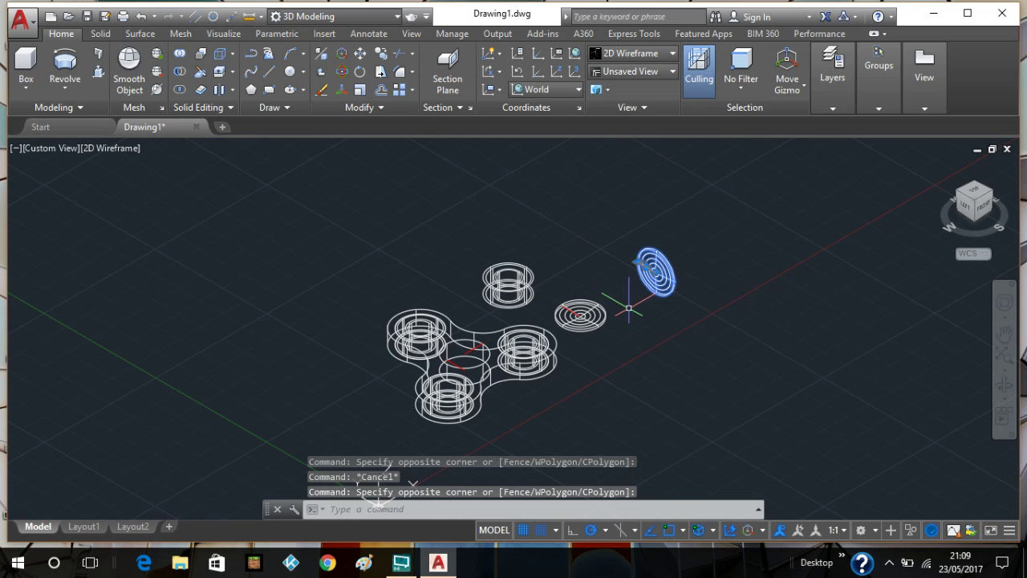
{"action": "left_click", "coordinate": [343, 74]}
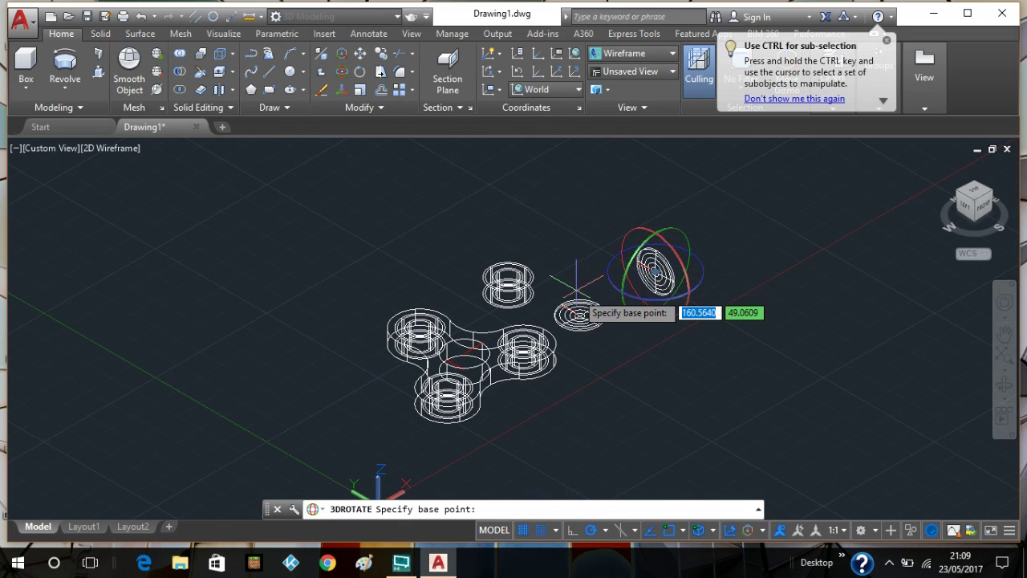
{"action": "left_click", "coordinate": [684, 232]}
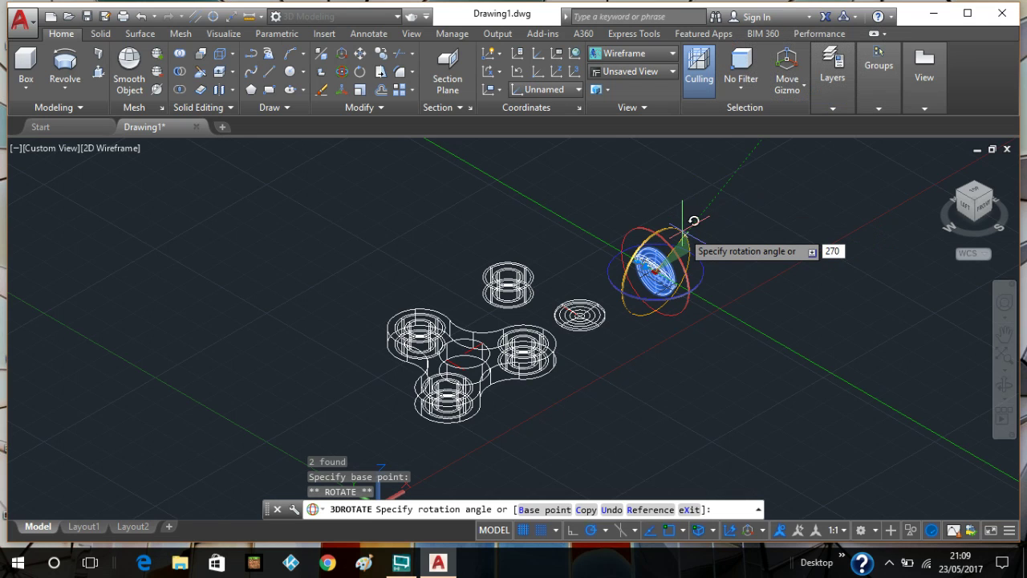
{"action": "key", "text": "Return"}
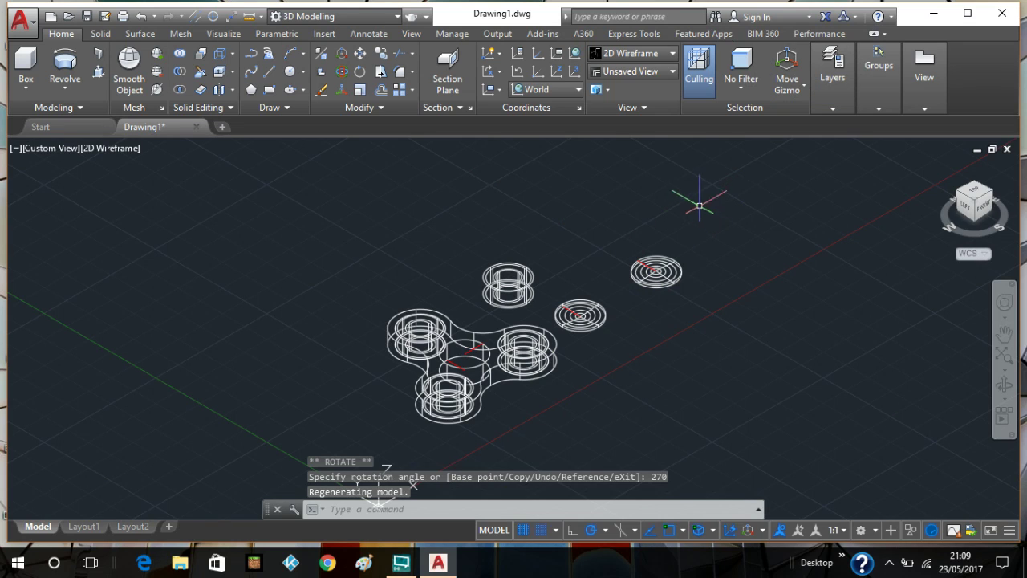
Examine the two discs and their reference lines in the Realistic visual style, and restore the 2D Wireframe style
{"action": "scroll", "coordinate": [723, 310], "scroll_direction": "up", "scroll_amount": 4}
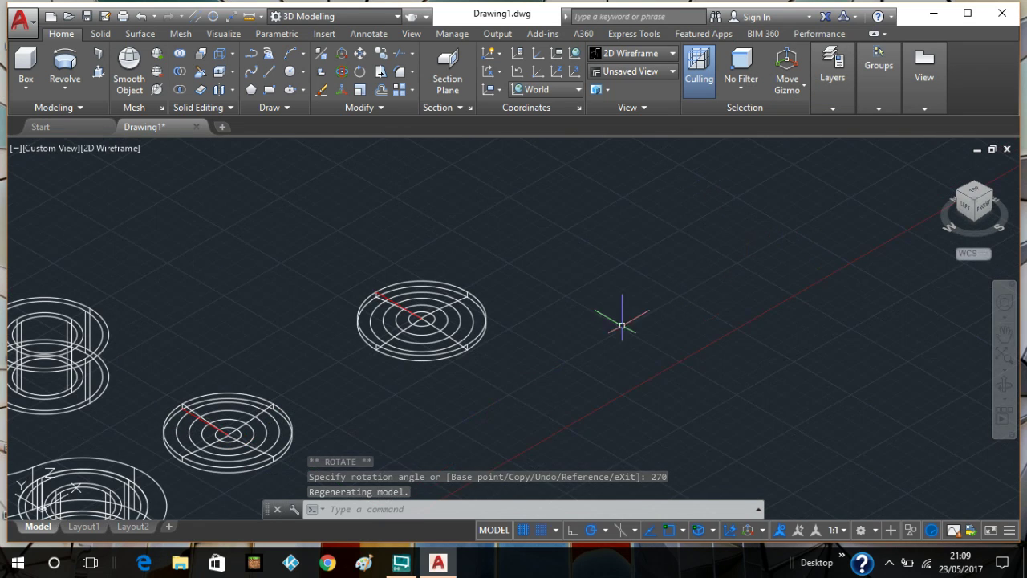
{"action": "middle_click_drag", "start_coordinate": [527, 348], "coordinate": [797, 220]}
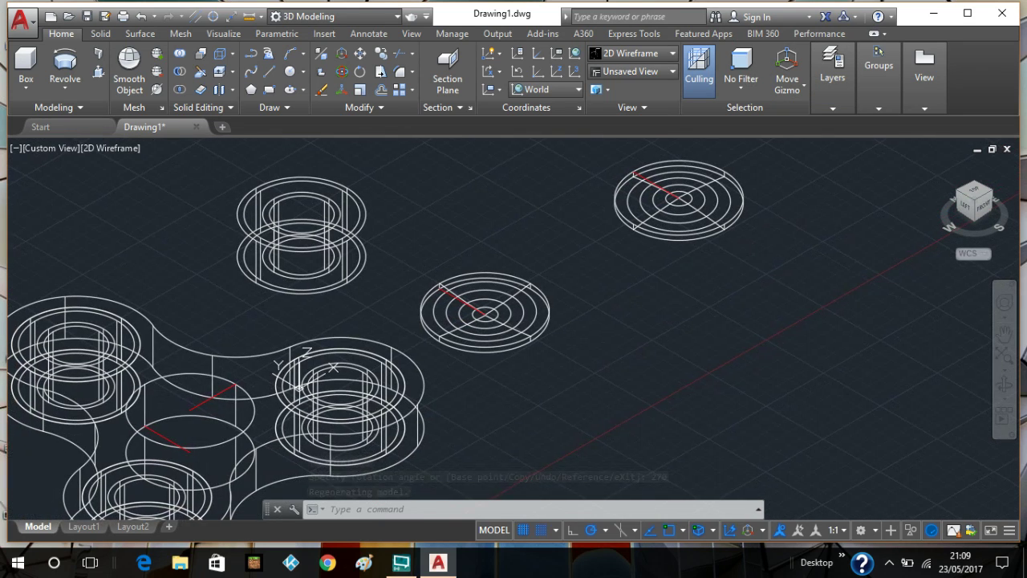
{"action": "left_click", "coordinate": [125, 149]}
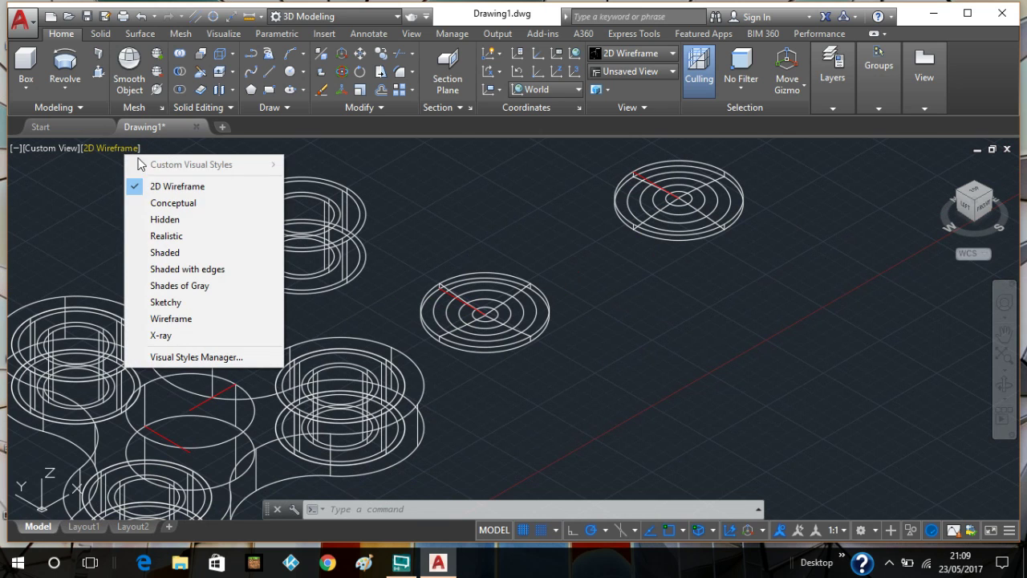
{"action": "left_click", "coordinate": [167, 237]}
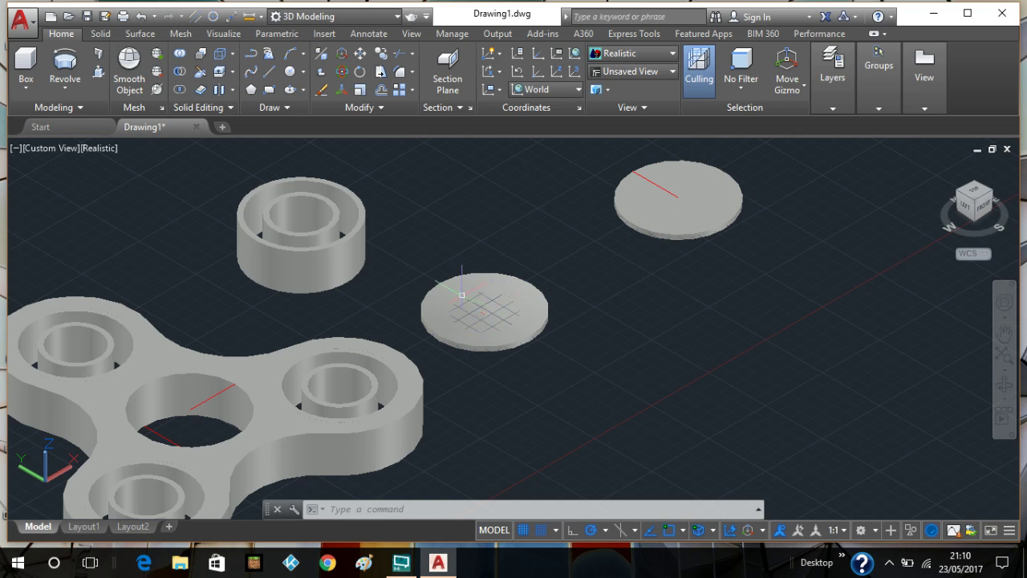
{"action": "left_click", "coordinate": [98, 148]}
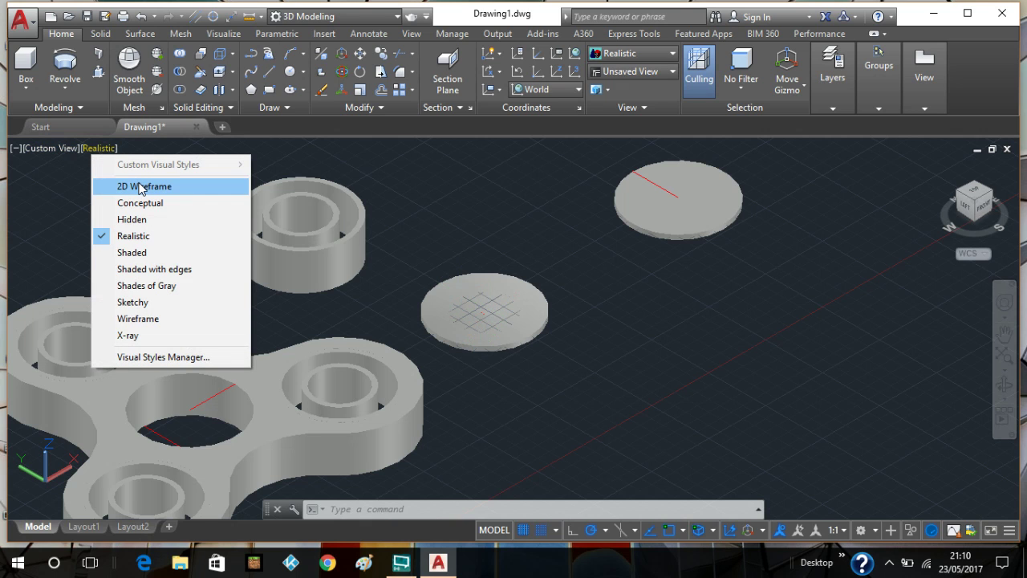
{"action": "left_click", "coordinate": [141, 187]}
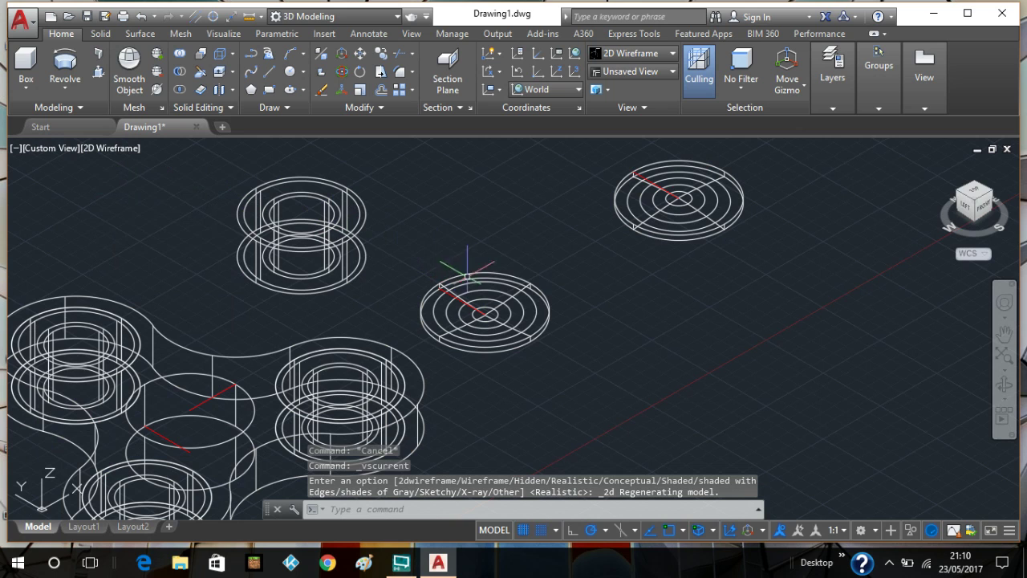
Move the original flat disc and its line from the line's centre end to the inner end of the central hole's upper reference line
{"action": "left_click", "coordinate": [536, 252]}
{"action": "left_click", "coordinate": [461, 366]}
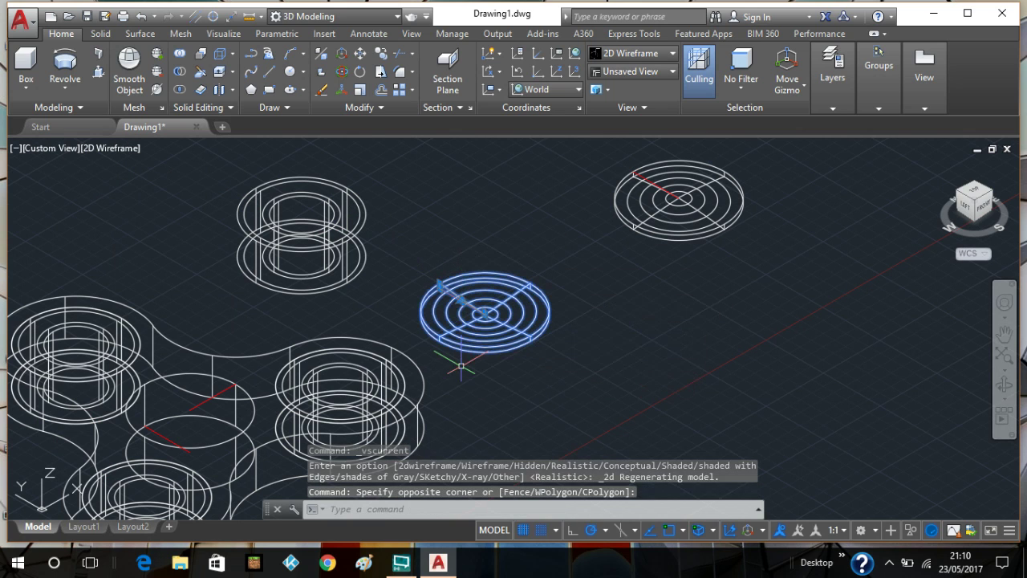
{"action": "scroll", "coordinate": [452, 261], "scroll_direction": "up", "scroll_amount": 2}
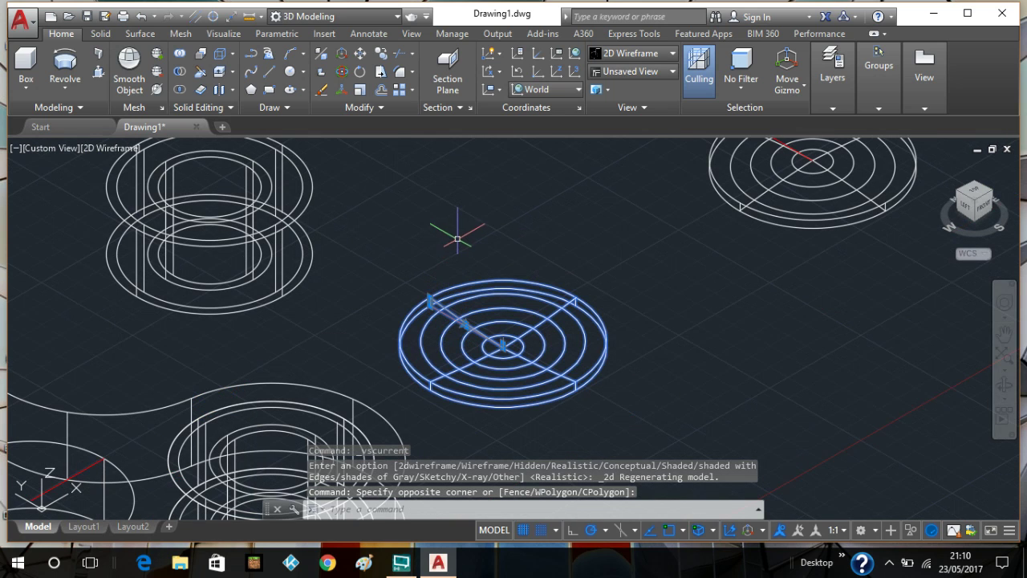
{"action": "left_click", "coordinate": [360, 53]}
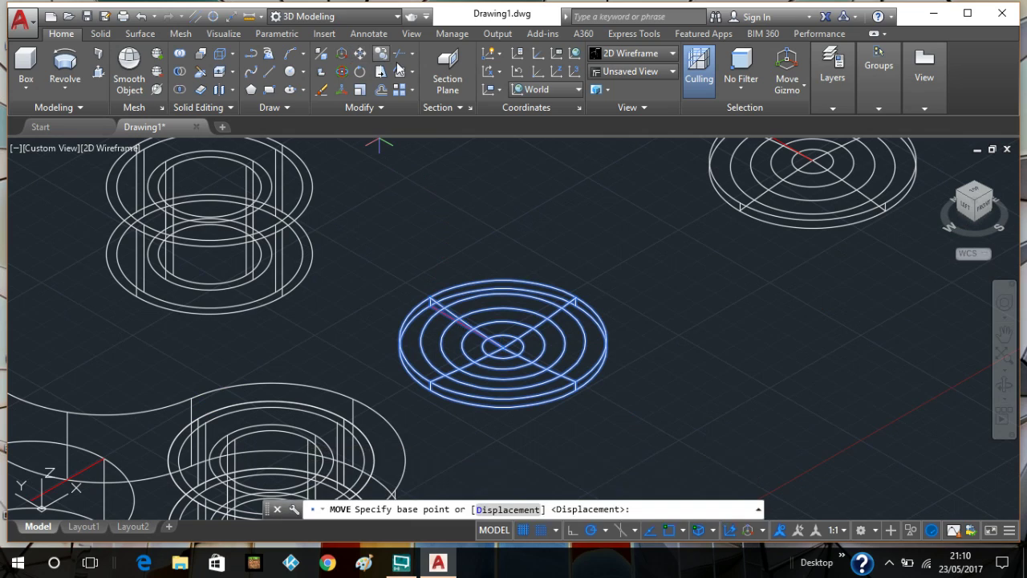
{"action": "scroll", "coordinate": [514, 265], "scroll_direction": "up", "scroll_amount": 5}
{"action": "middle_click_drag", "start_coordinate": [513, 273], "coordinate": [528, 91]}
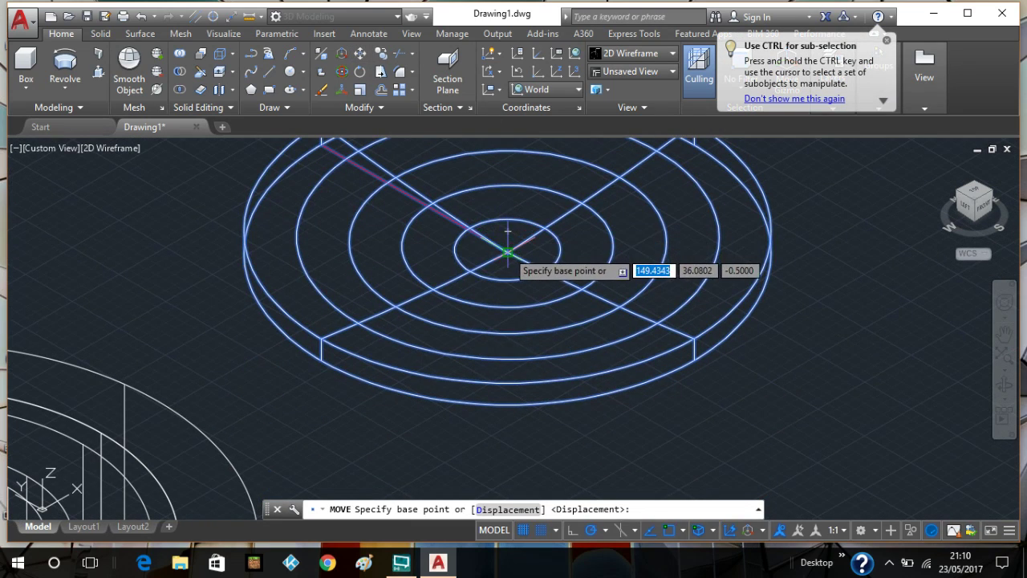
{"action": "left_click", "coordinate": [509, 249]}
{"action": "scroll", "coordinate": [378, 248], "scroll_direction": "down", "scroll_amount": 6}
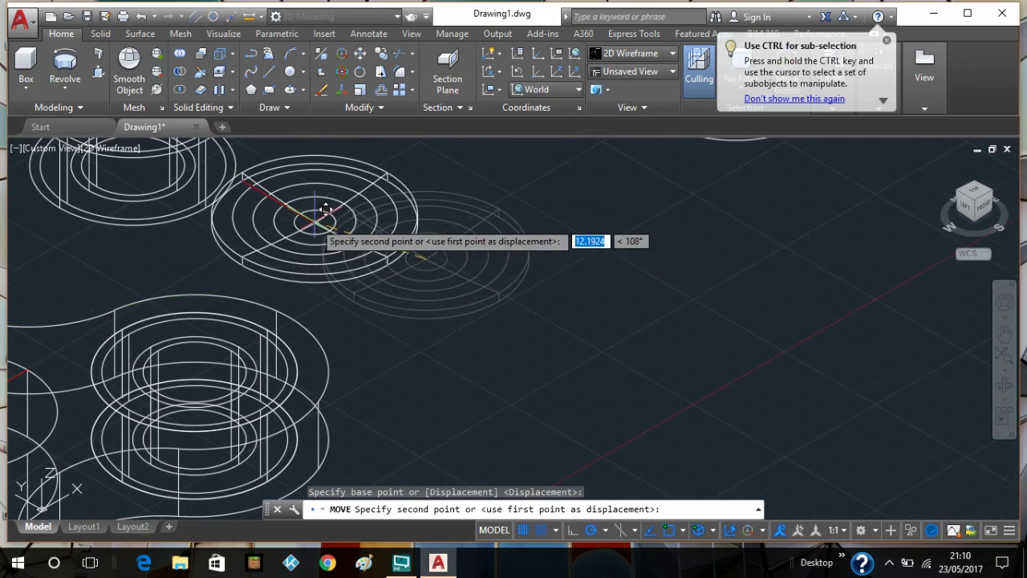
{"action": "middle_click_drag", "start_coordinate": [319, 221], "coordinate": [506, 262]}
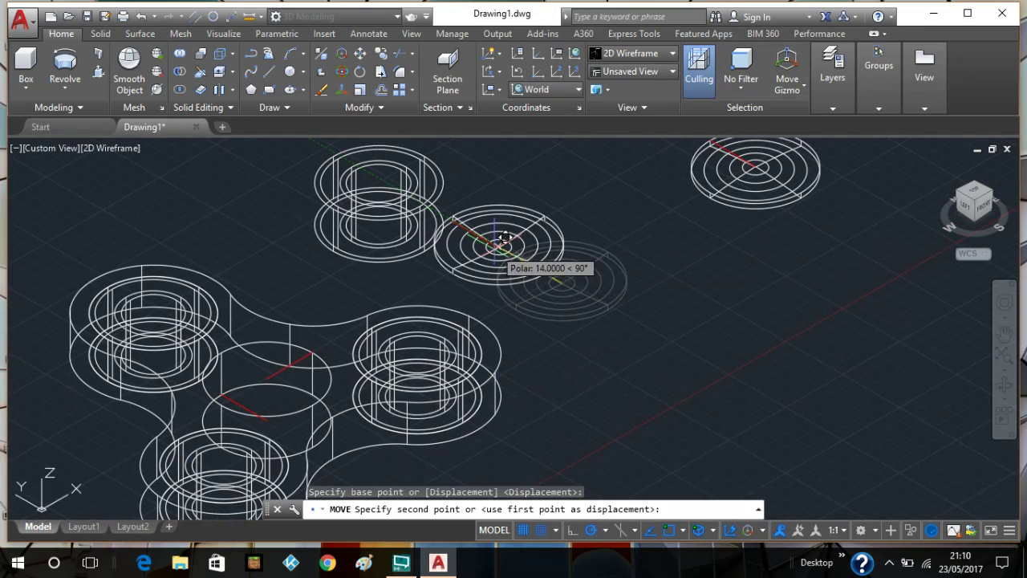
{"action": "scroll", "coordinate": [496, 247], "scroll_direction": "up", "scroll_amount": 2}
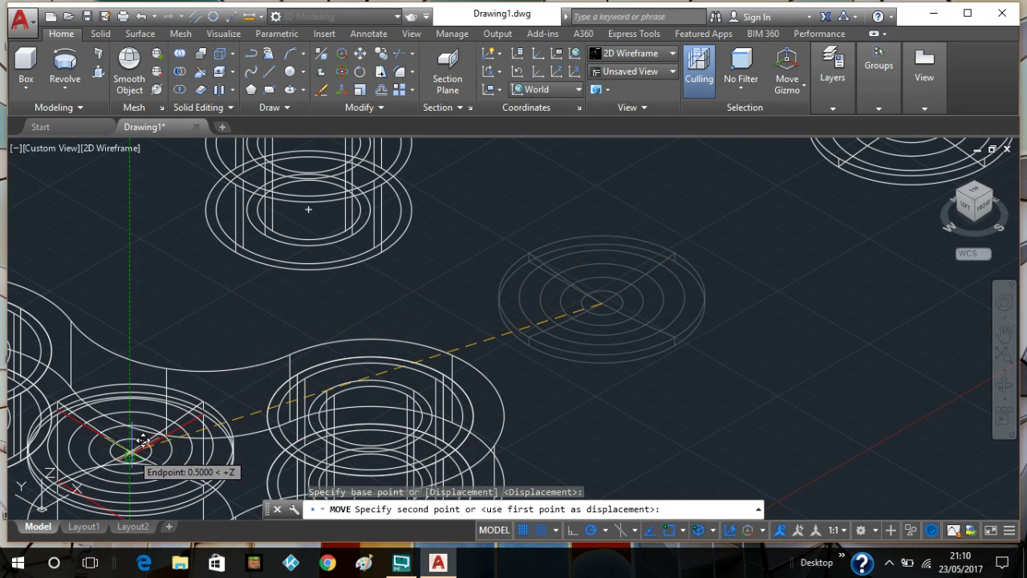
{"action": "scroll", "coordinate": [138, 449], "scroll_direction": "up", "scroll_amount": 2}
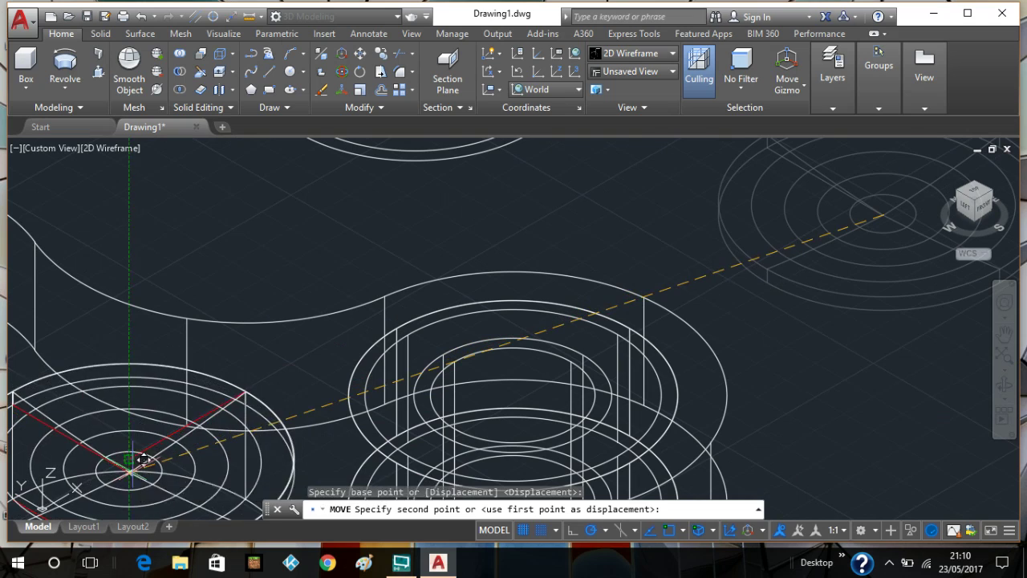
{"action": "left_click", "coordinate": [129, 459]}
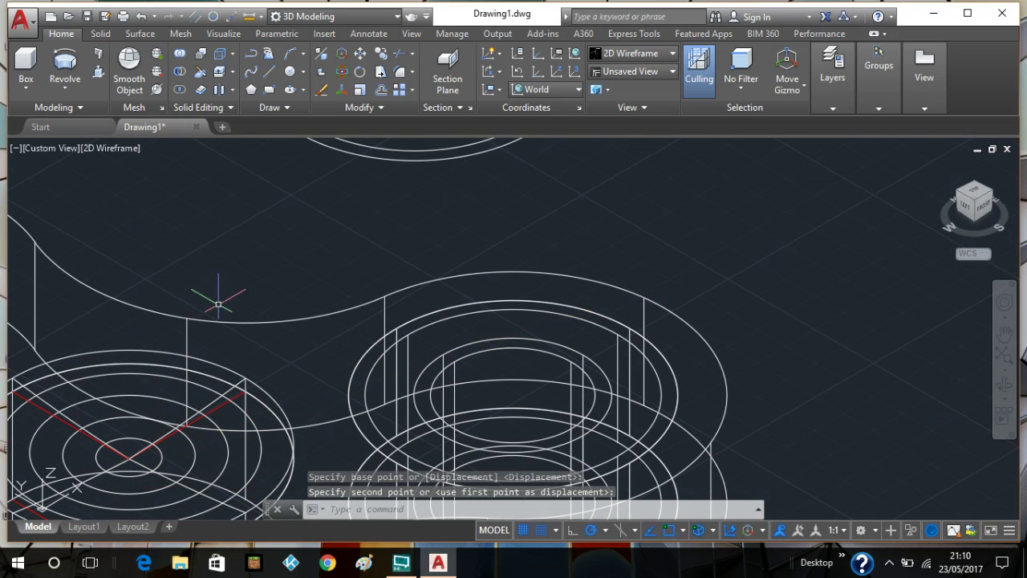
Move the remaining disc and its line from the line's centre end to the inner end of the central hole's lower reference line
{"action": "scroll", "coordinate": [432, 205], "scroll_direction": "down", "scroll_amount": 5}
{"action": "middle_click_drag", "start_coordinate": [601, 228], "coordinate": [539, 368]}
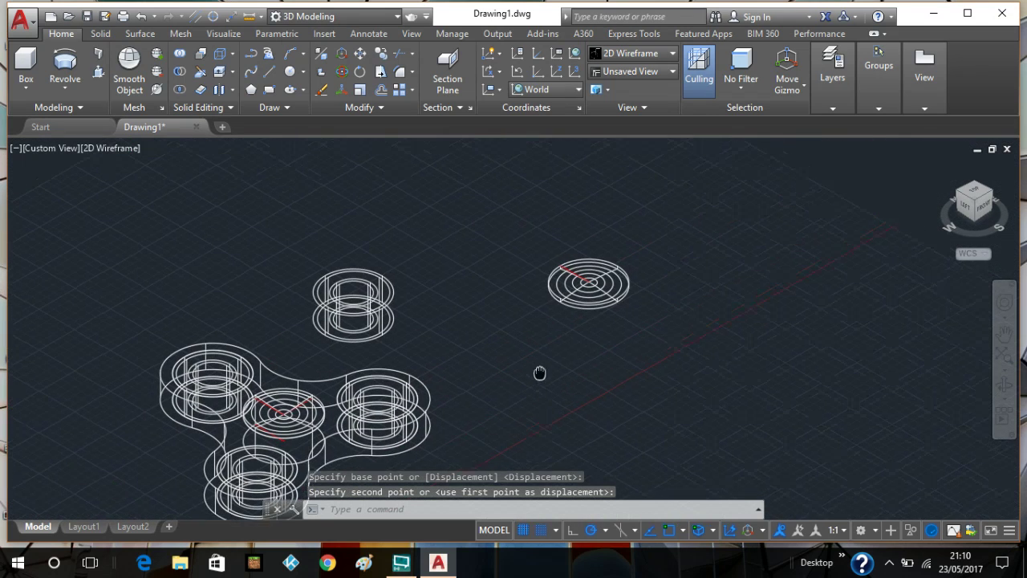
{"action": "left_click", "coordinate": [628, 217]}
{"action": "left_click", "coordinate": [553, 336]}
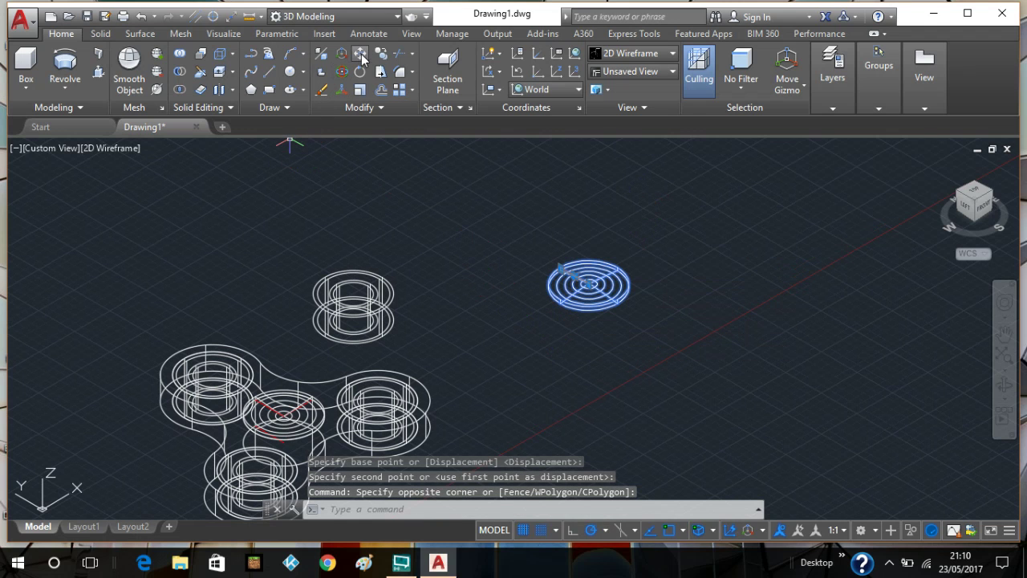
{"action": "key", "text": "Return"}
{"action": "scroll", "coordinate": [532, 297], "scroll_direction": "up", "scroll_amount": 4}
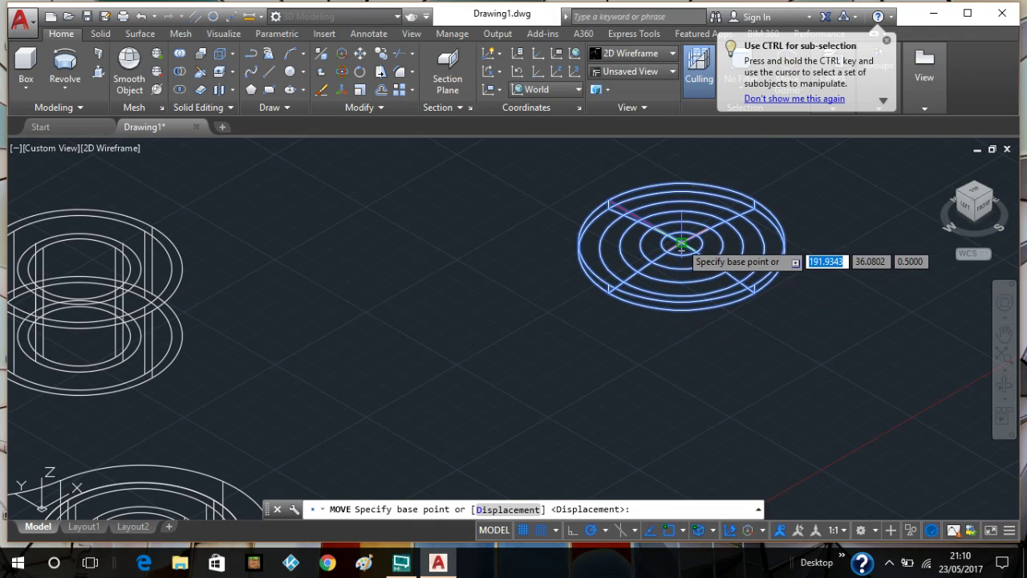
{"action": "left_click", "coordinate": [682, 244]}
{"action": "scroll", "coordinate": [482, 337], "scroll_direction": "down", "scroll_amount": 4}
{"action": "middle_click_drag", "start_coordinate": [480, 330], "coordinate": [601, 175]}
{"action": "scroll", "coordinate": [417, 367], "scroll_direction": "up", "scroll_amount": 5}
{"action": "middle_click_drag", "start_coordinate": [394, 268], "coordinate": [558, 445]}
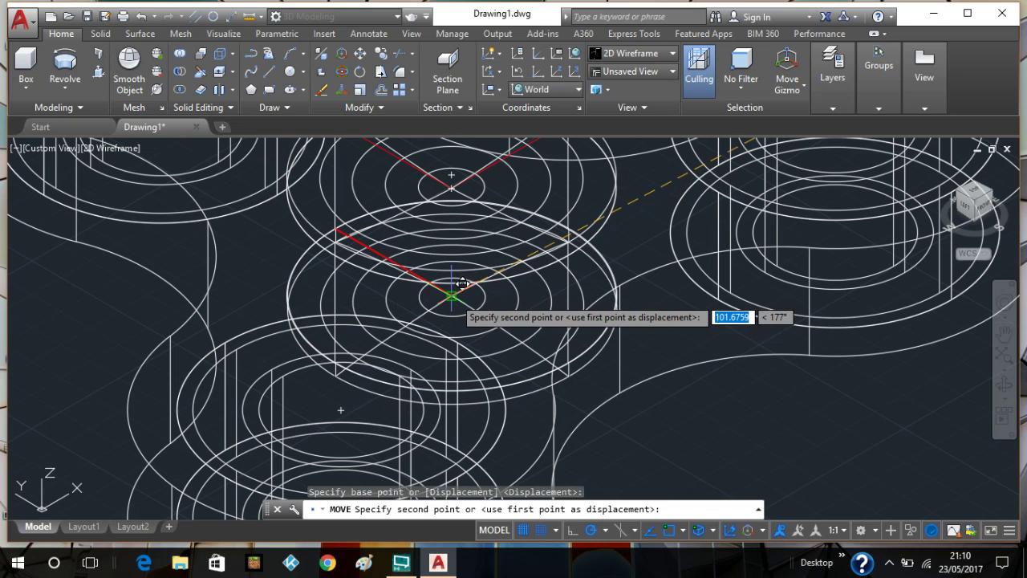
{"action": "left_click", "coordinate": [454, 296]}
Erase all the red reference lines left on the upper and lower cap discs in the central hole
{"action": "scroll", "coordinate": [526, 313], "scroll_direction": "up", "scroll_amount": 3}
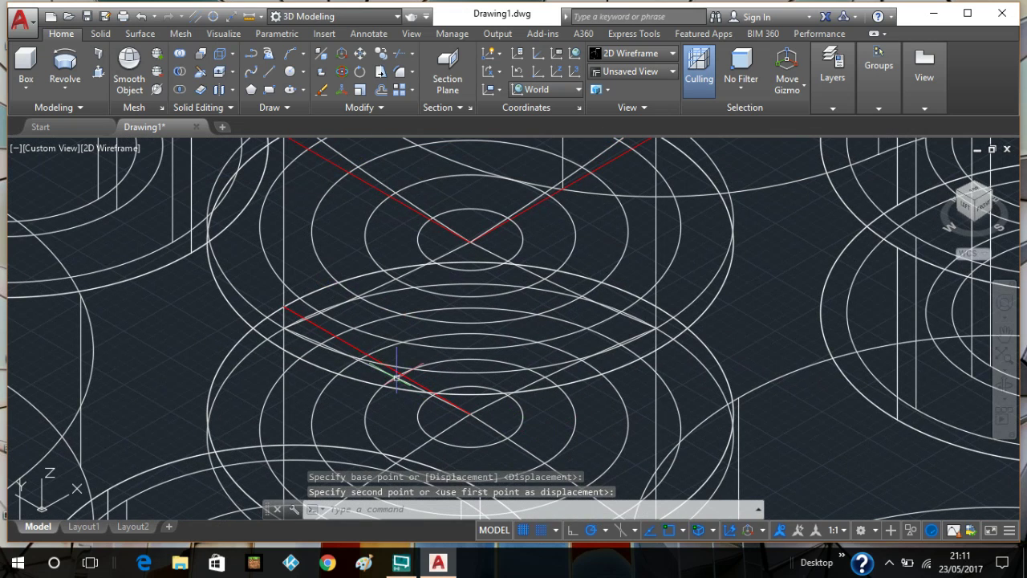
{"action": "left_click", "coordinate": [357, 349]}
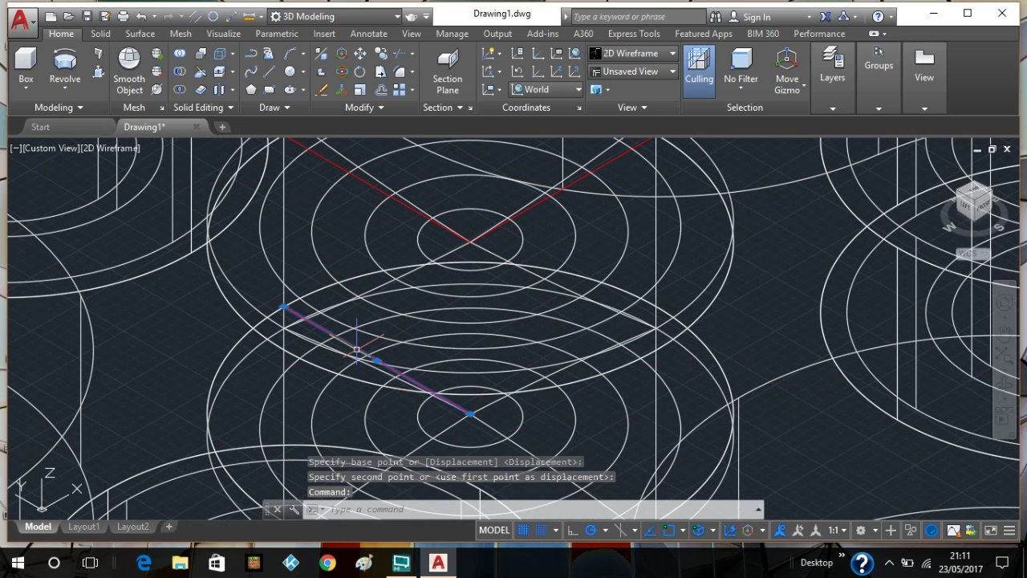
{"action": "left_click", "coordinate": [363, 179]}
{"action": "left_click", "coordinate": [575, 181]}
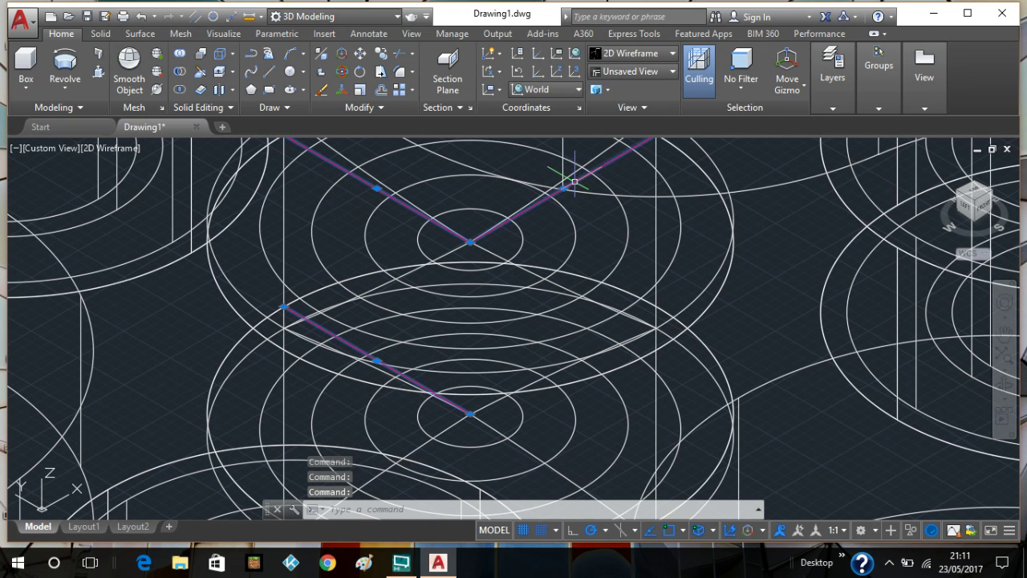
{"action": "left_click", "coordinate": [325, 91]}
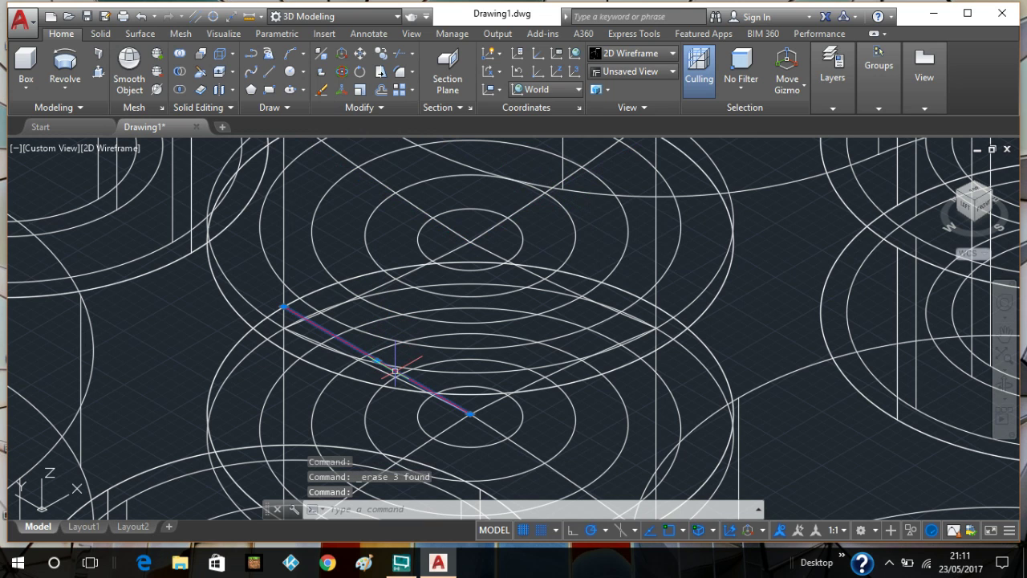
{"action": "scroll", "coordinate": [394, 367], "scroll_direction": "down", "scroll_amount": 5}
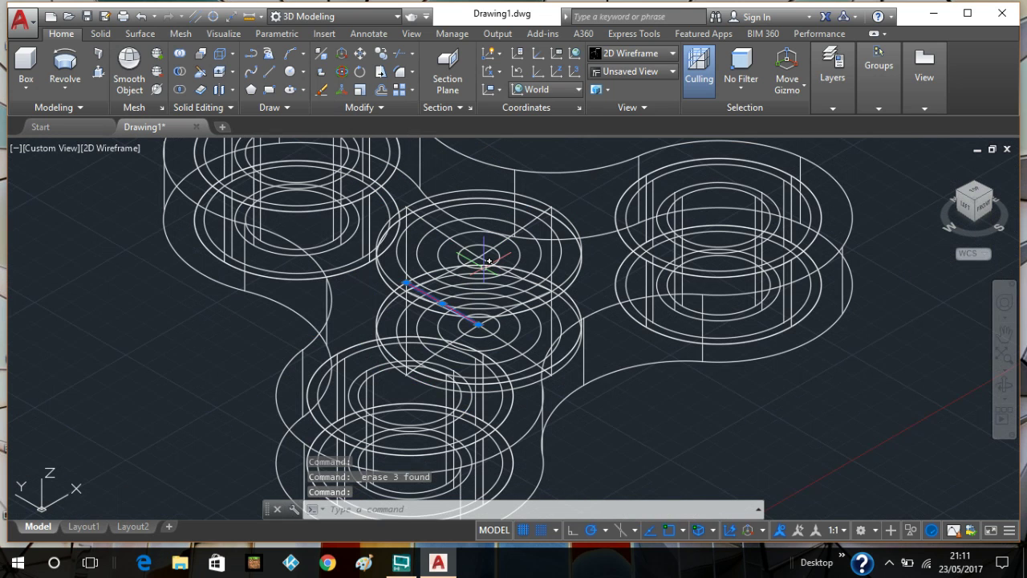
{"action": "left_click", "coordinate": [320, 93]}
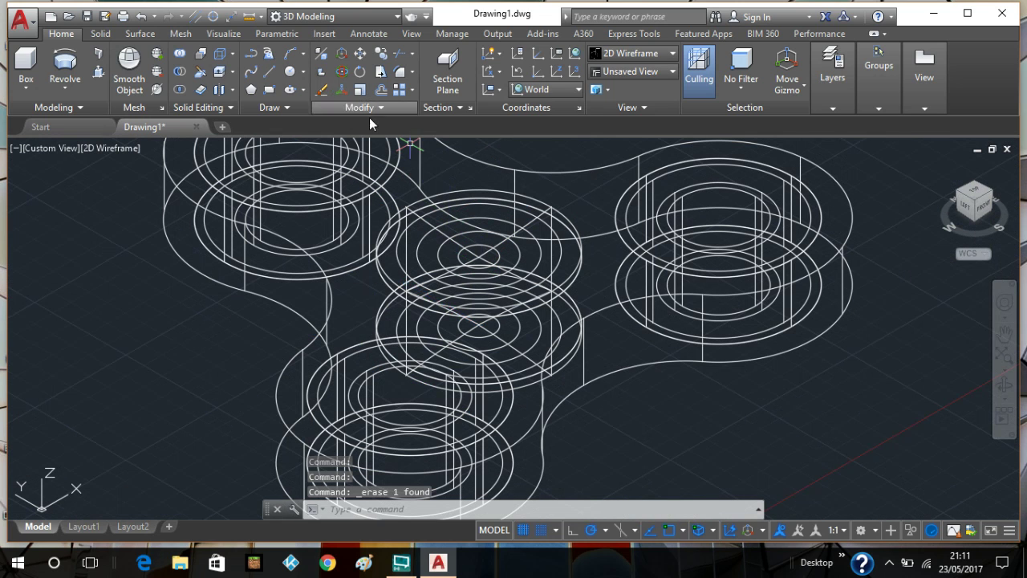
Apply the Realistic visual style and erase the spare bearing standing apart from the spinner
{"action": "left_click", "coordinate": [126, 151]}
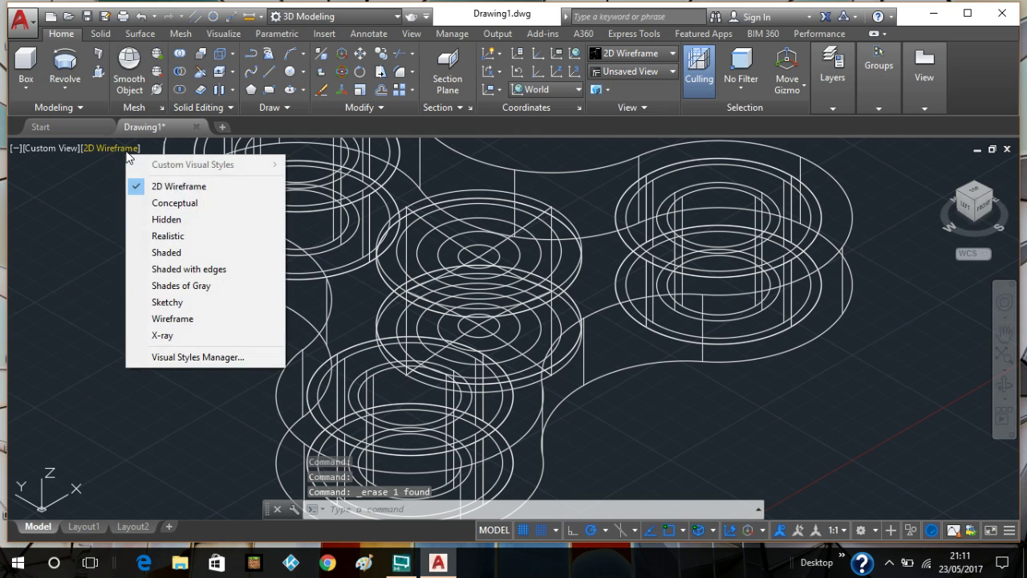
{"action": "left_click", "coordinate": [172, 237]}
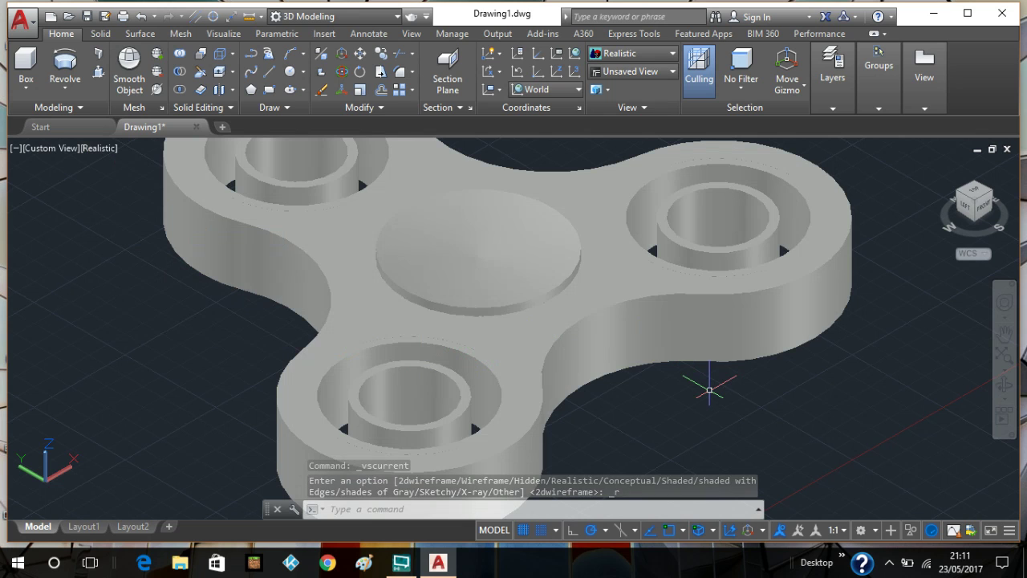
{"action": "scroll", "coordinate": [718, 417], "scroll_direction": "down", "scroll_amount": 4}
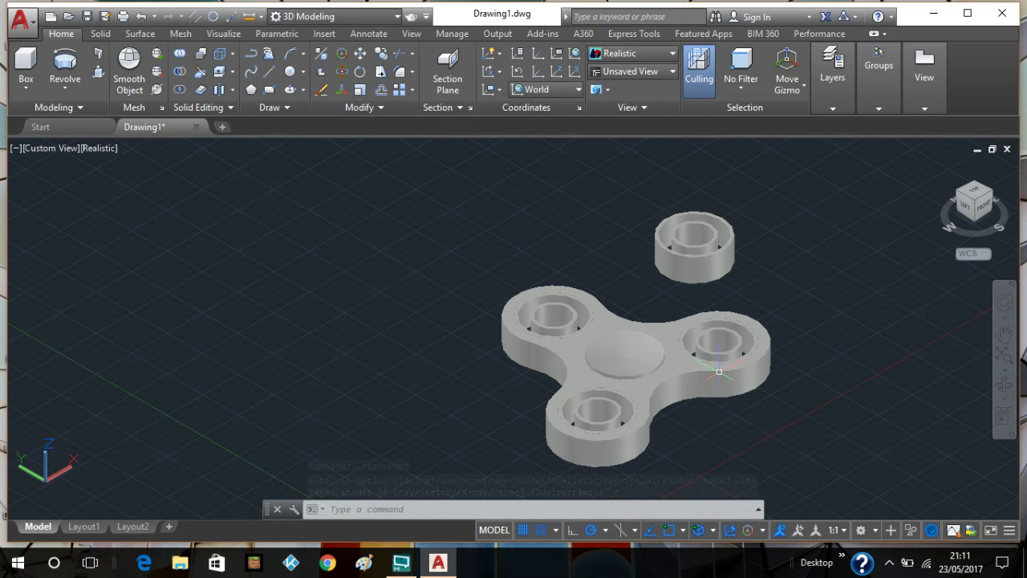
{"action": "left_click", "coordinate": [737, 194]}
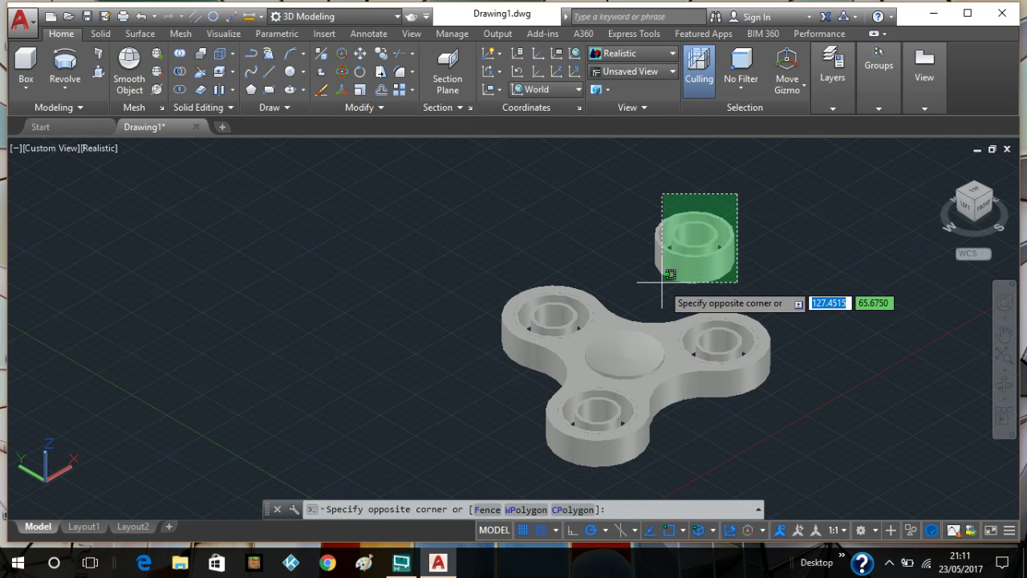
{"action": "left_click", "coordinate": [654, 285]}
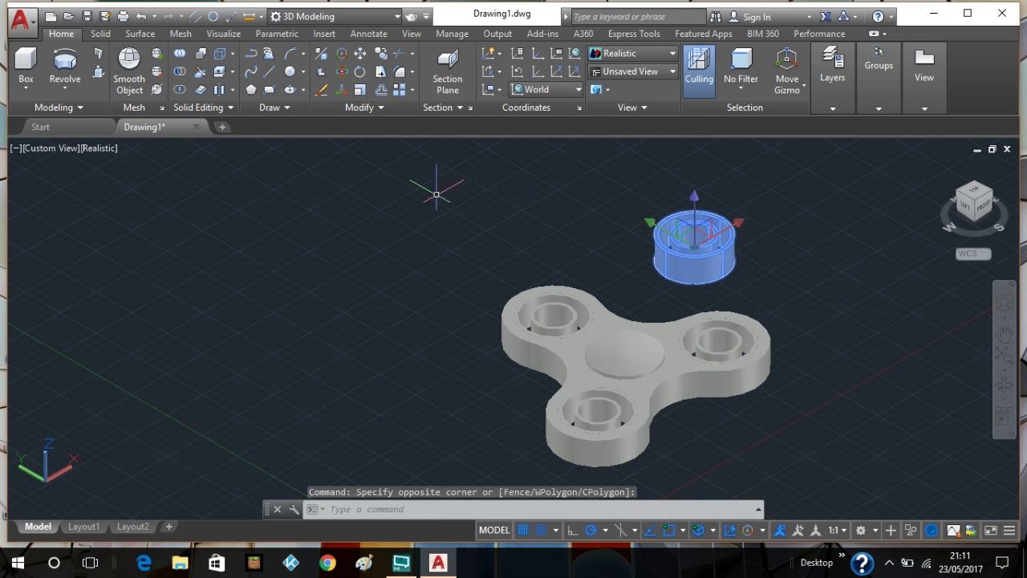
{"action": "left_click", "coordinate": [325, 93]}
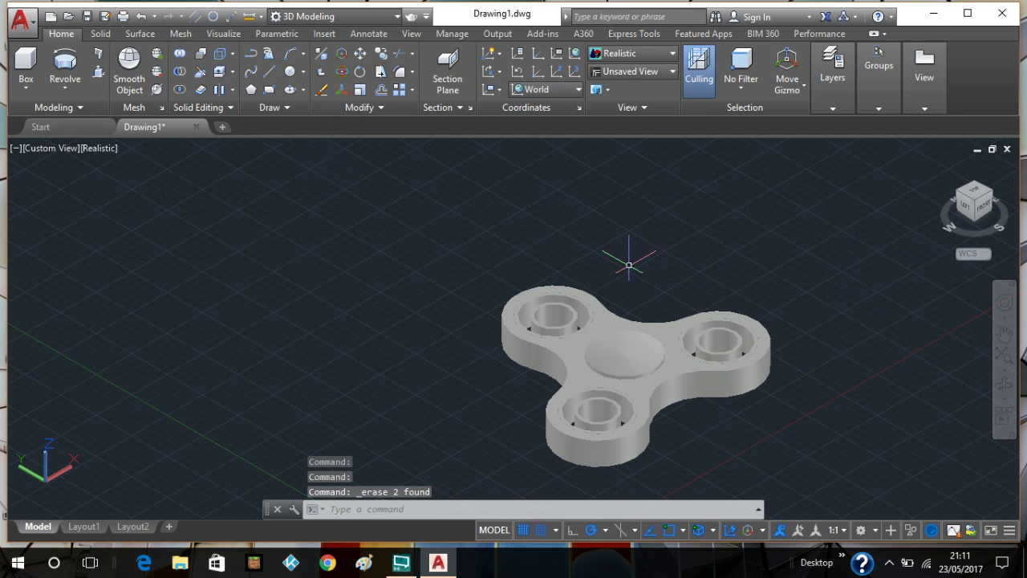
Fillet the six top outer edges around the spinner body with a radius of 2
{"action": "scroll", "coordinate": [631, 257], "scroll_direction": "up", "scroll_amount": 2}
{"action": "middle_click_drag", "start_coordinate": [760, 294], "coordinate": [430, 158]}
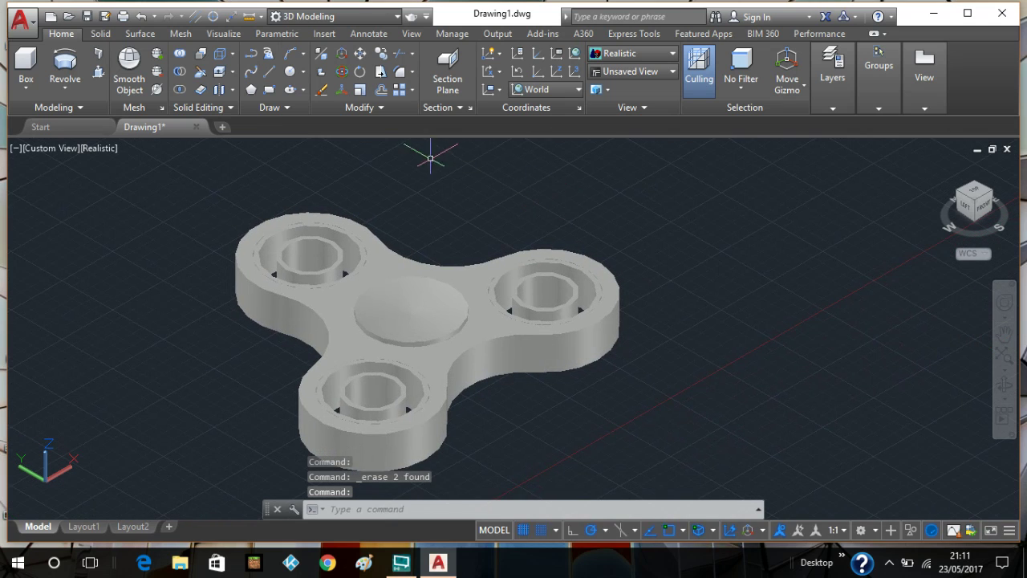
{"action": "left_click", "coordinate": [400, 72]}
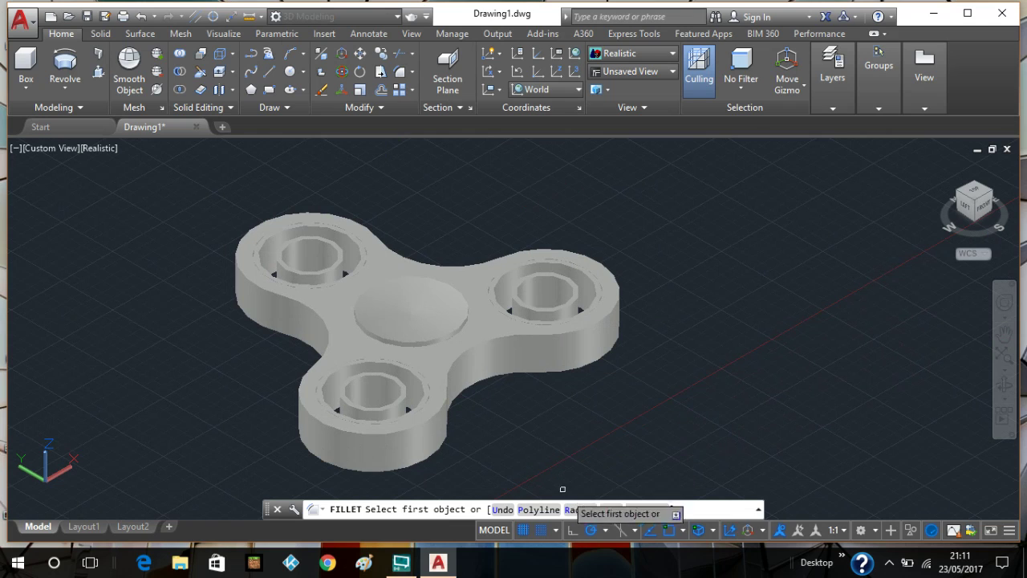
{"action": "left_click", "coordinate": [580, 510]}
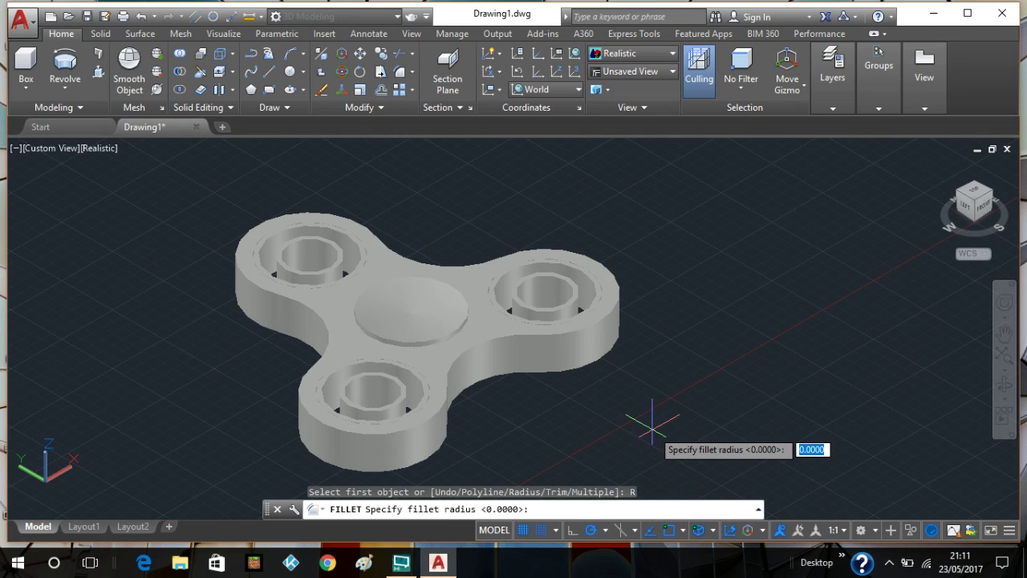
{"action": "type", "text": "2"}
{"action": "key", "text": "Return"}
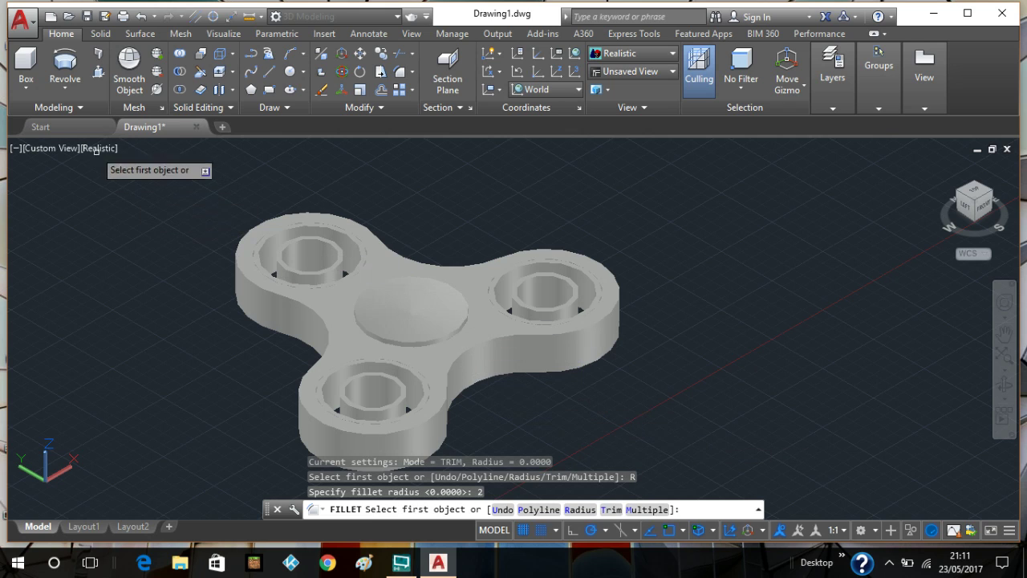
{"action": "left_click", "coordinate": [509, 351]}
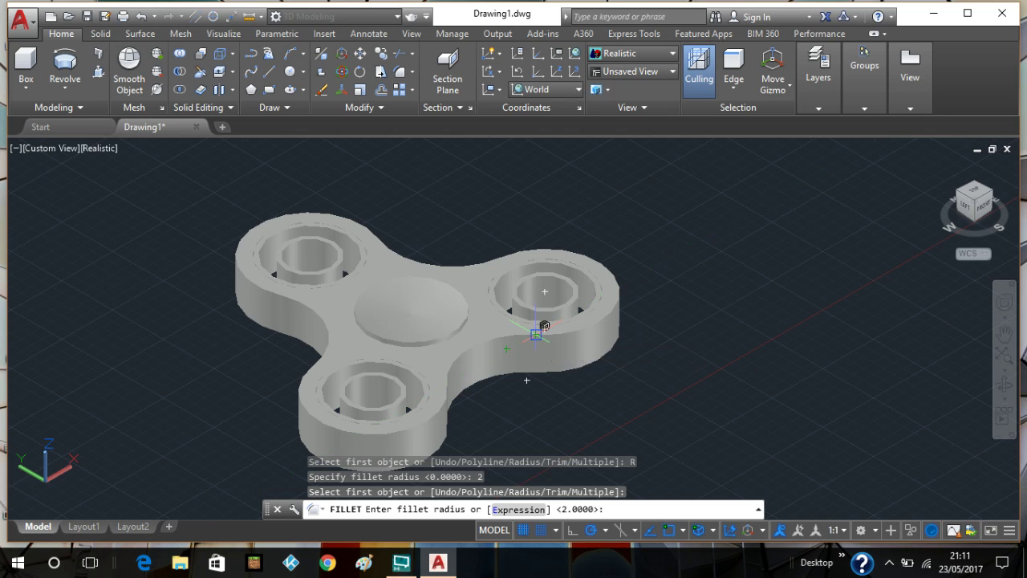
{"action": "key", "text": "Return"}
{"action": "left_click", "coordinate": [563, 334]}
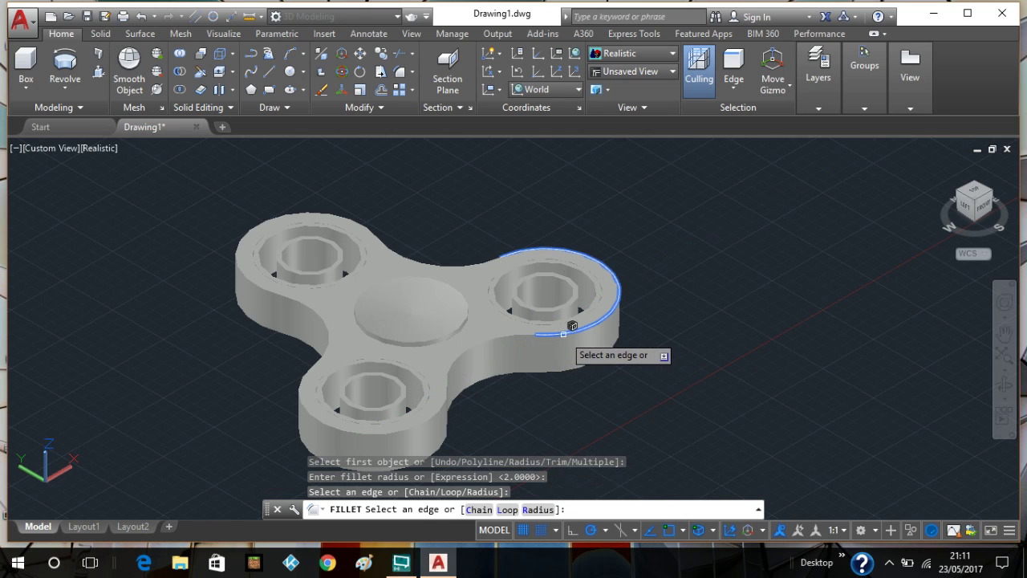
{"action": "left_click", "coordinate": [504, 340]}
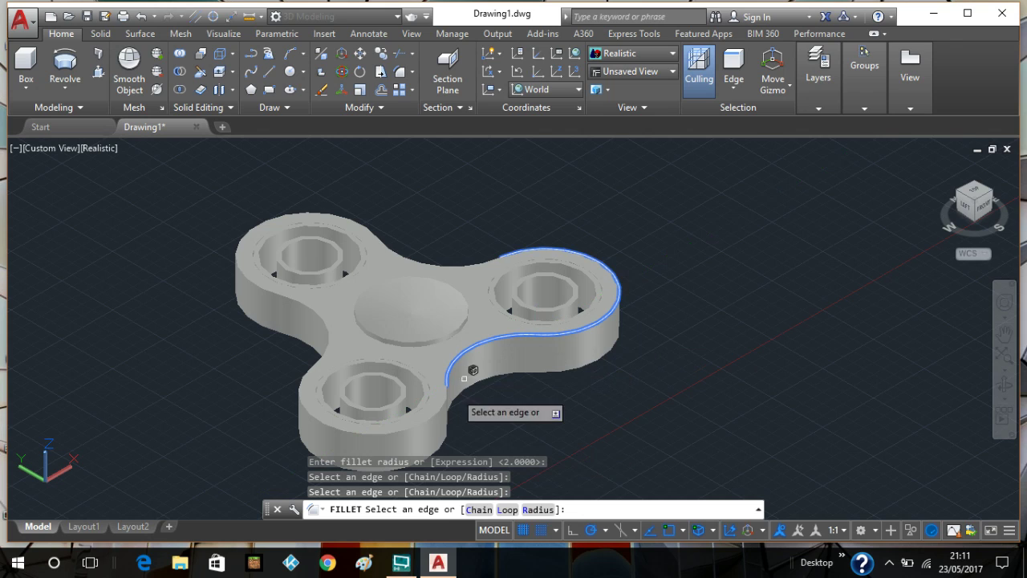
{"action": "left_click", "coordinate": [417, 411]}
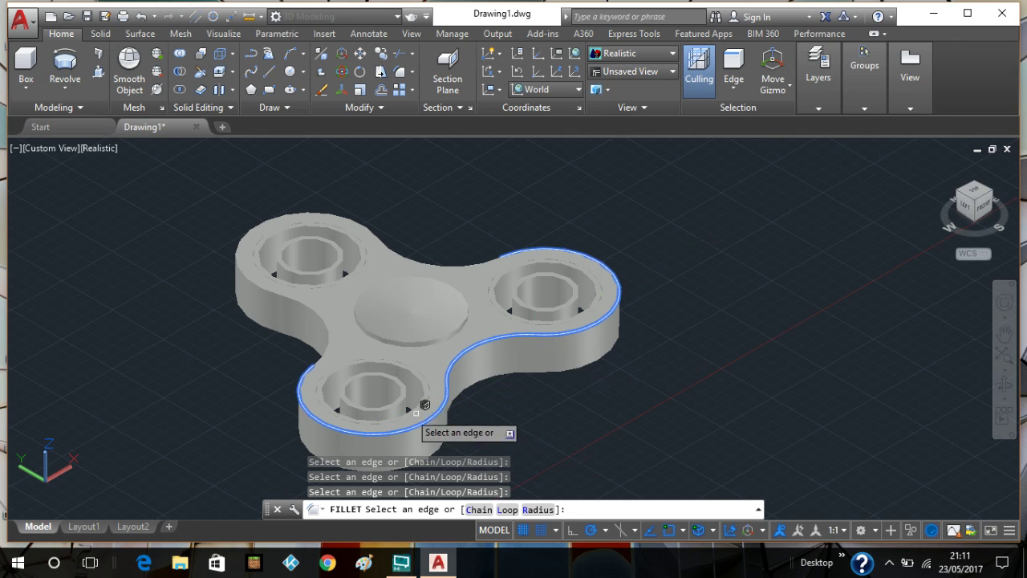
{"action": "left_click", "coordinate": [328, 344]}
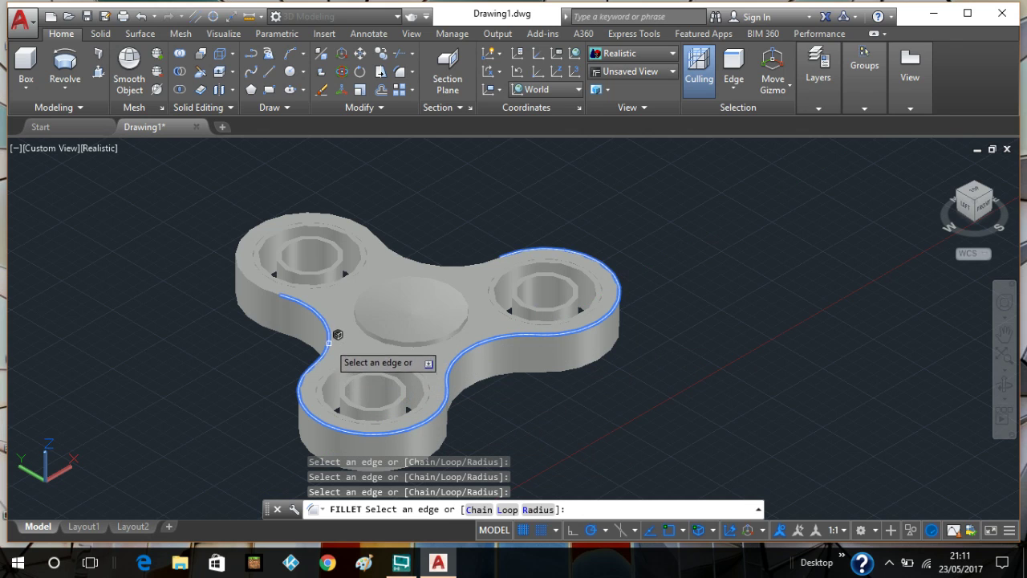
{"action": "left_click", "coordinate": [271, 283]}
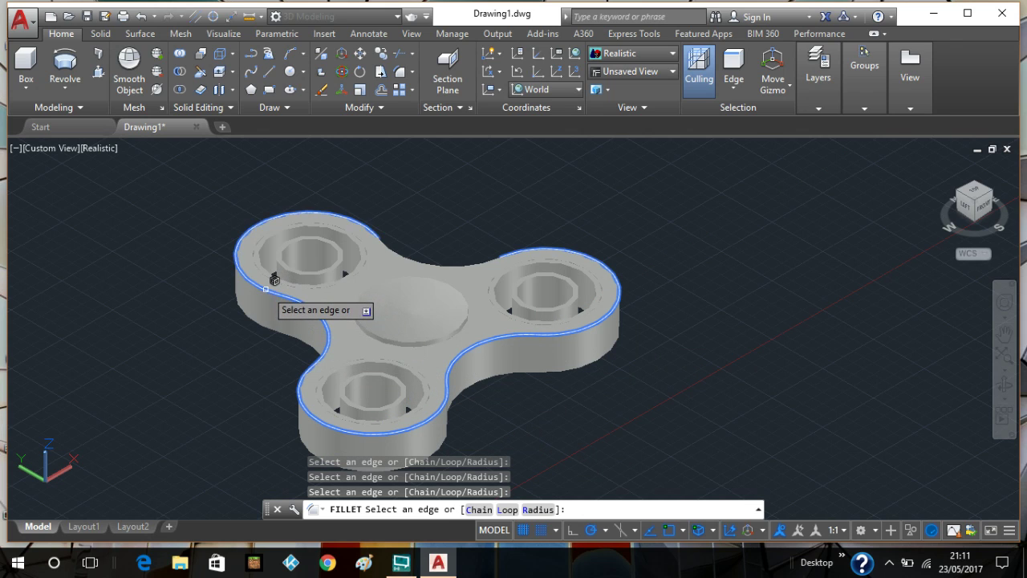
{"action": "left_click", "coordinate": [429, 263]}
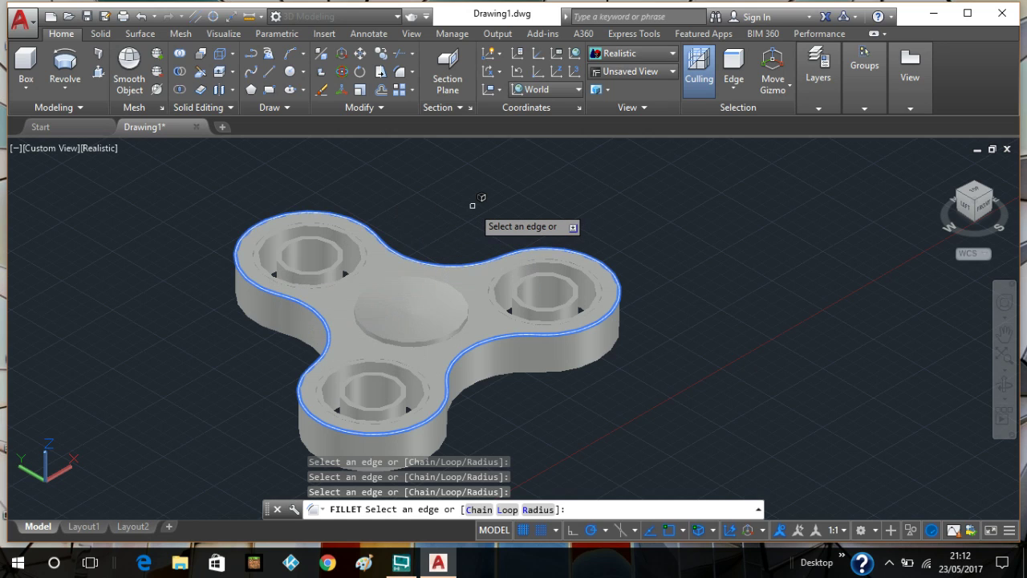
{"action": "right_click", "coordinate": [473, 205]}
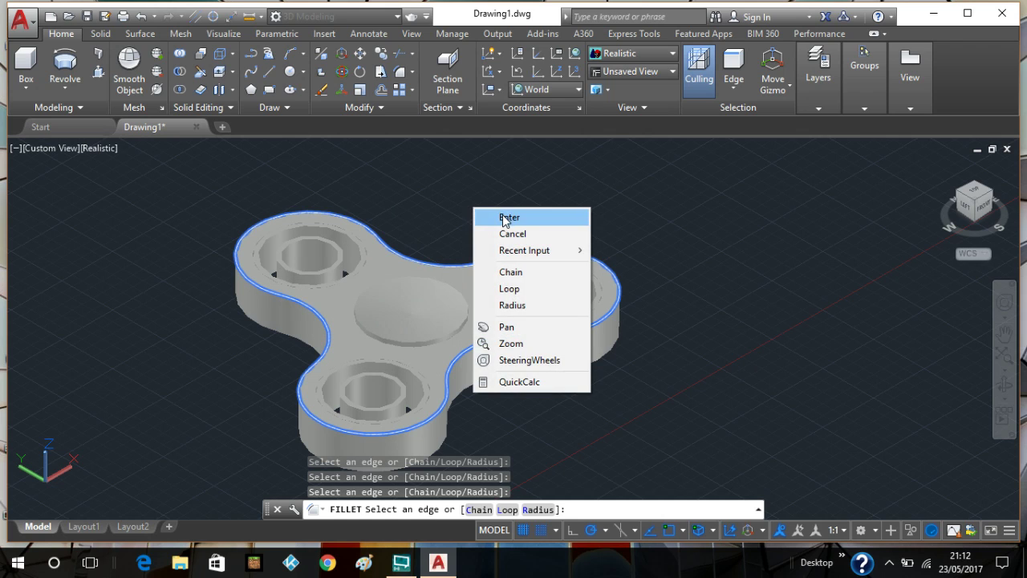
{"action": "left_click", "coordinate": [506, 216]}
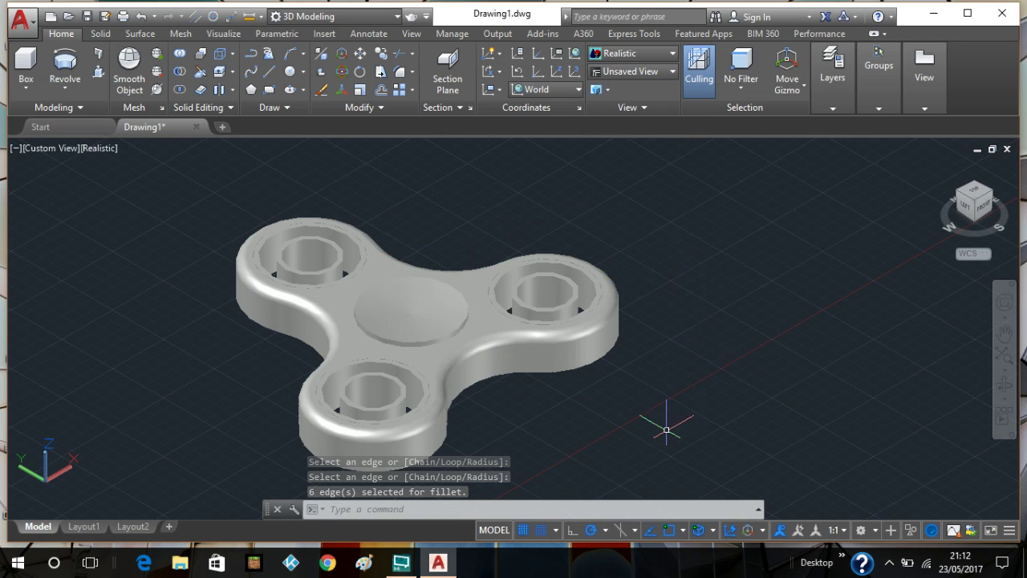
Orbit to view the spinner's underside and turn off the grid display
{"action": "middle_click_drag", "start_coordinate": [668, 439], "coordinate": [654, 353], "text": "shift"}
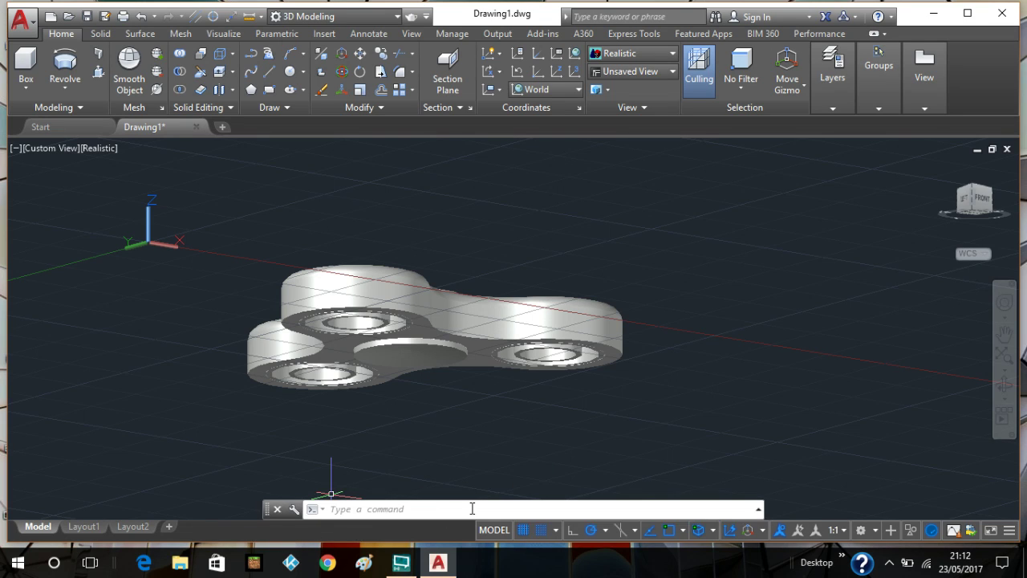
{"action": "left_click", "coordinate": [522, 532]}
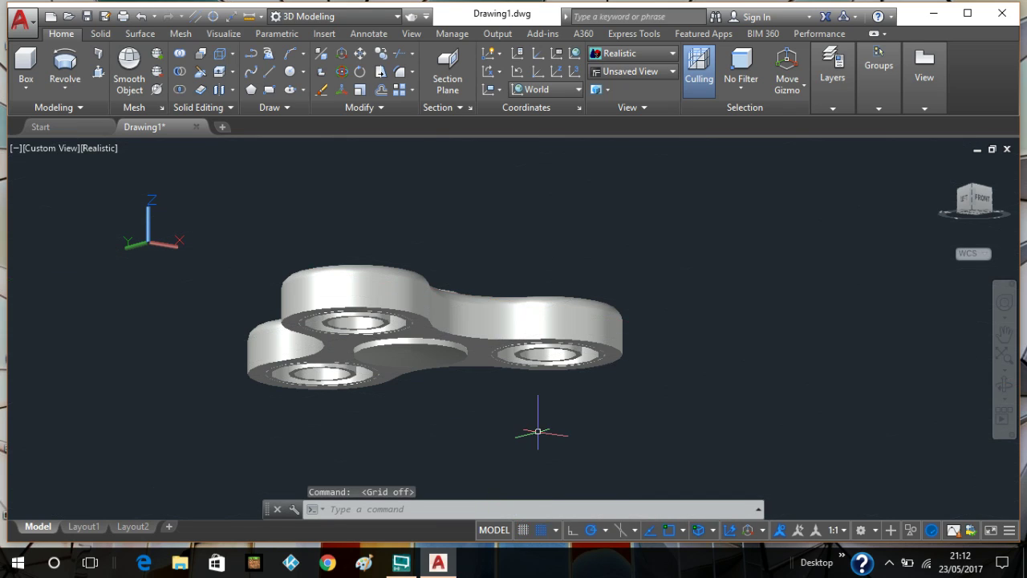
{"action": "key", "text": "Escape"}
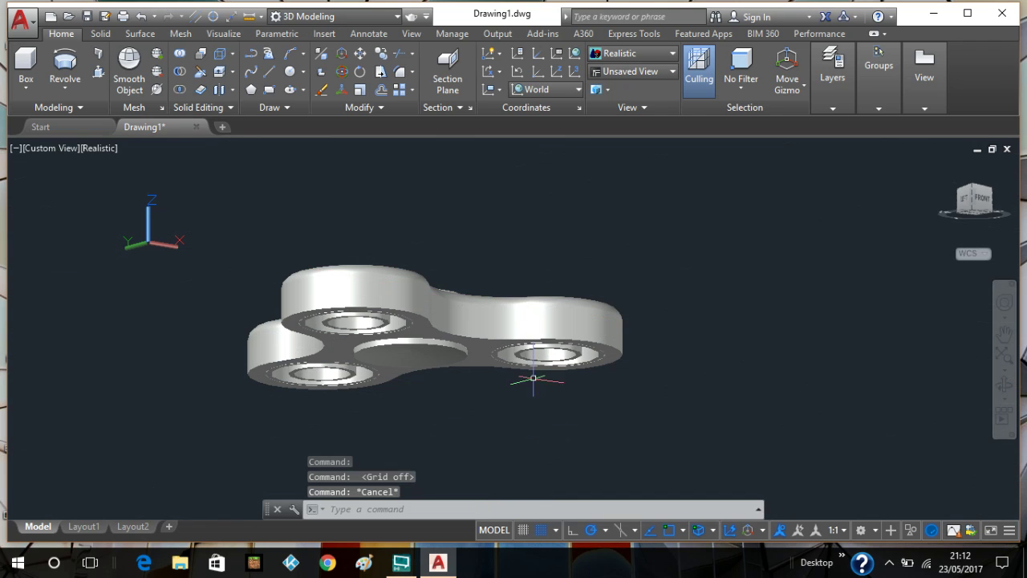
Fillet the six outer edges around the underside of the spinner body with a radius of 2
{"action": "left_click", "coordinate": [382, 76]}
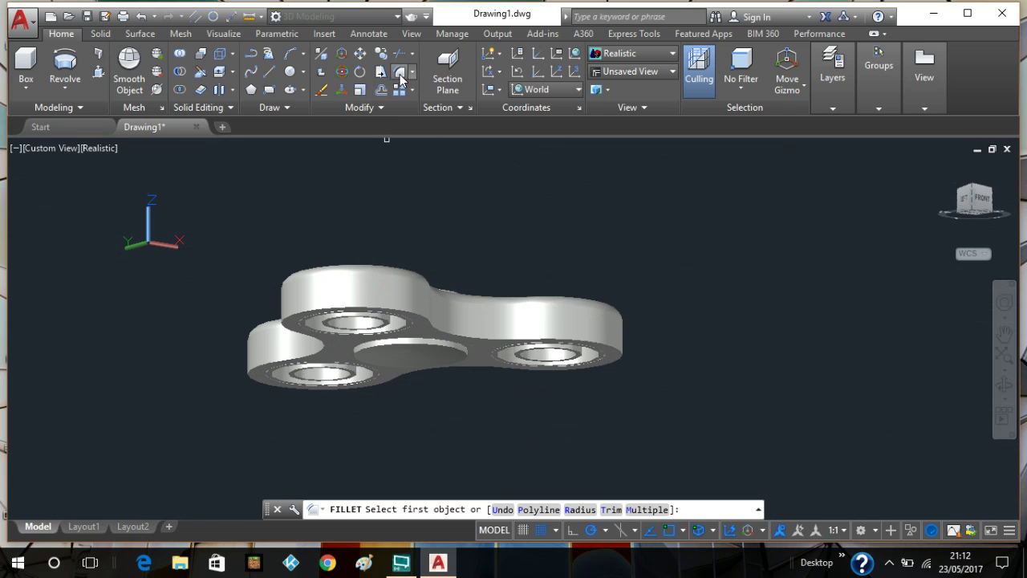
{"action": "left_click", "coordinate": [500, 340]}
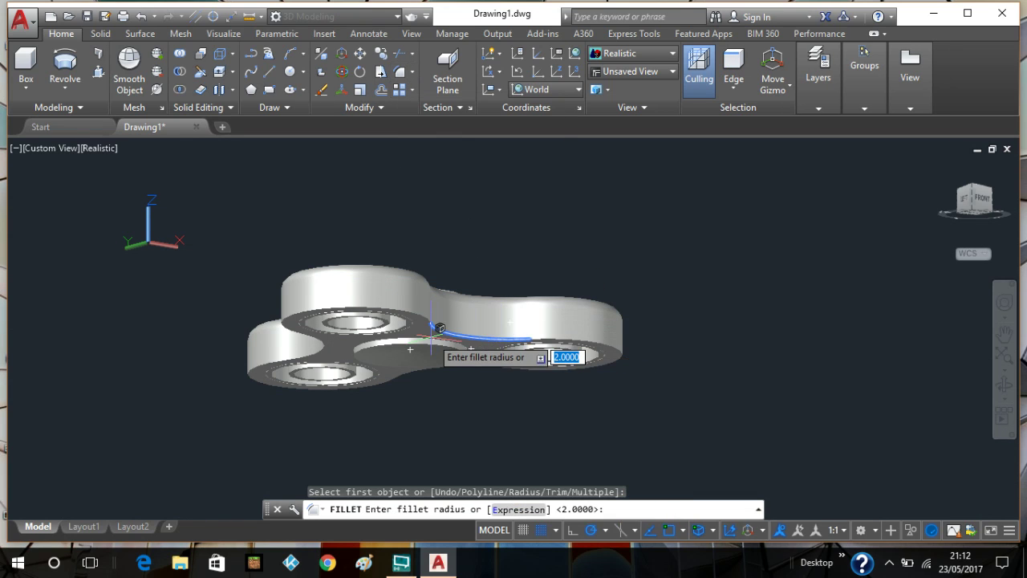
{"action": "key", "text": "Return"}
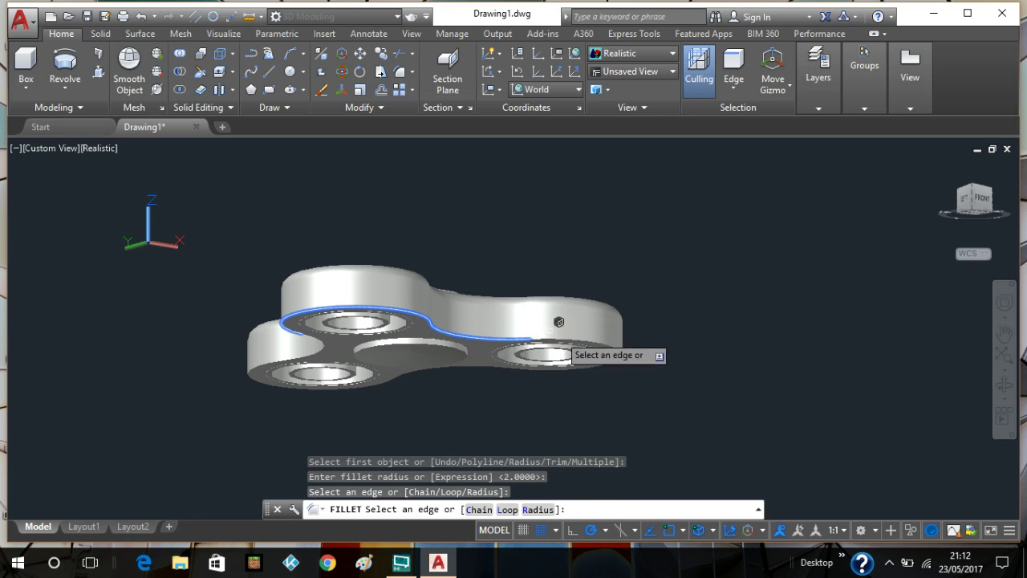
{"action": "left_click", "coordinate": [571, 341]}
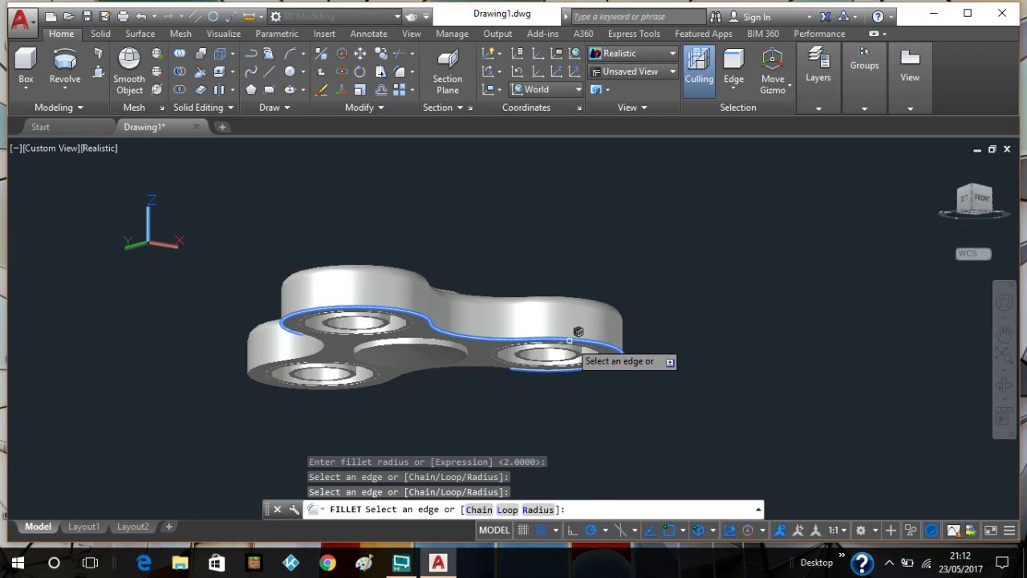
{"action": "left_click", "coordinate": [490, 368]}
{"action": "left_click", "coordinate": [369, 383]}
{"action": "left_click", "coordinate": [431, 332]}
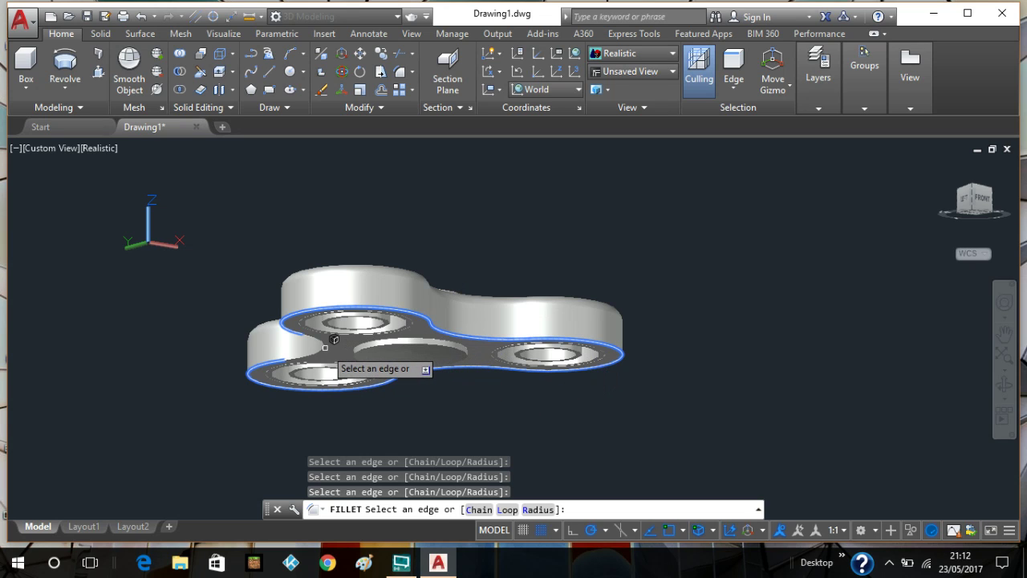
{"action": "right_click", "coordinate": [471, 242]}
{"action": "left_click", "coordinate": [502, 256]}
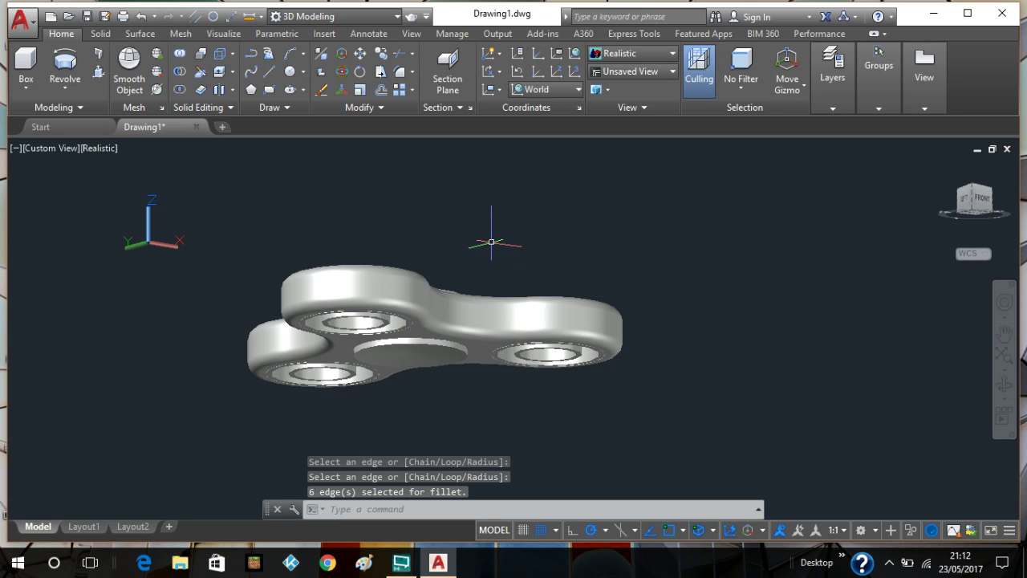
Try to fillet the outer edge of the cap disc on the spinner's underside with a radius of 0.5
{"action": "middle_click_drag", "start_coordinate": [492, 240], "coordinate": [445, 290], "text": "shift"}
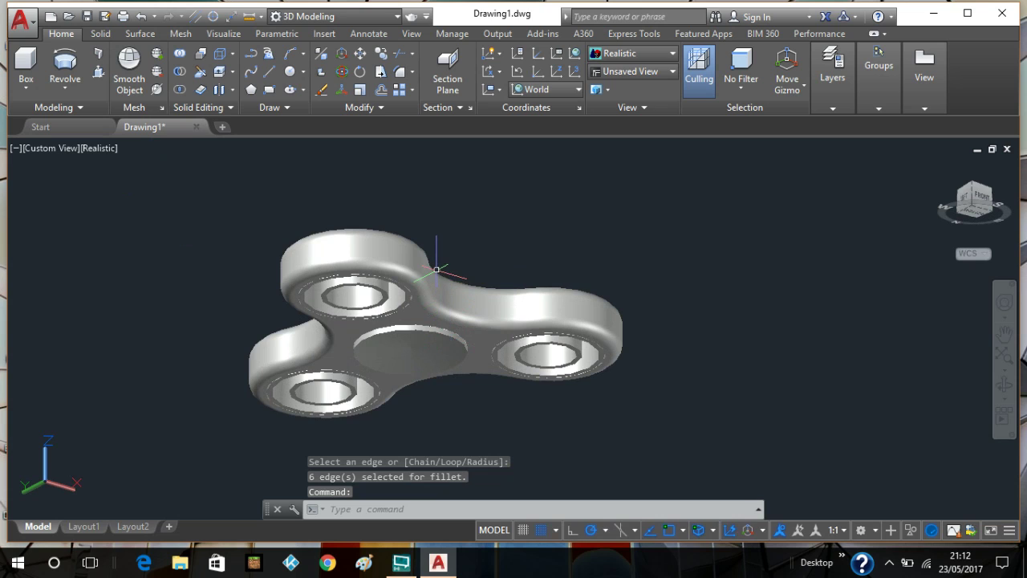
{"action": "left_click", "coordinate": [400, 73]}
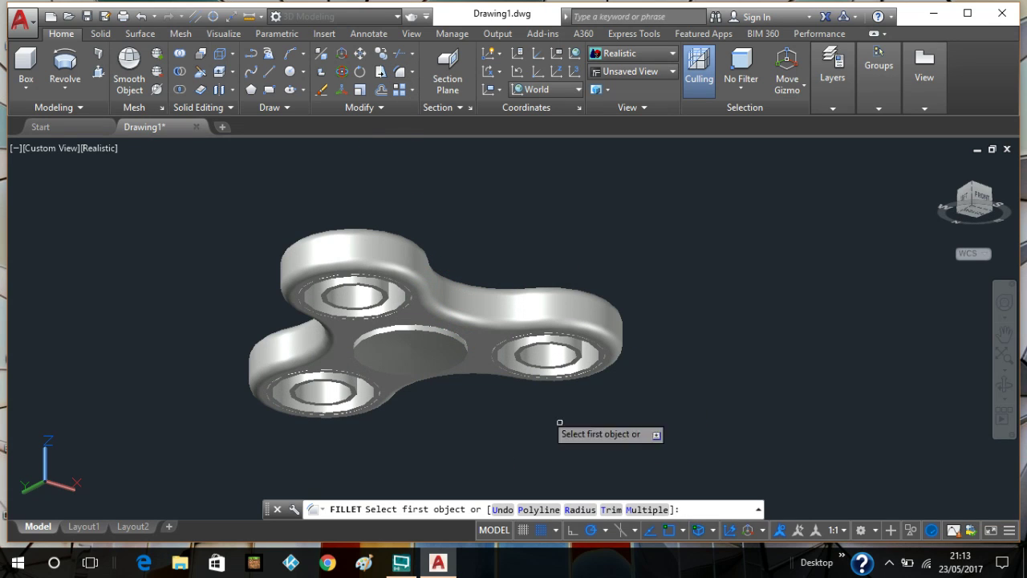
{"action": "left_click", "coordinate": [581, 510]}
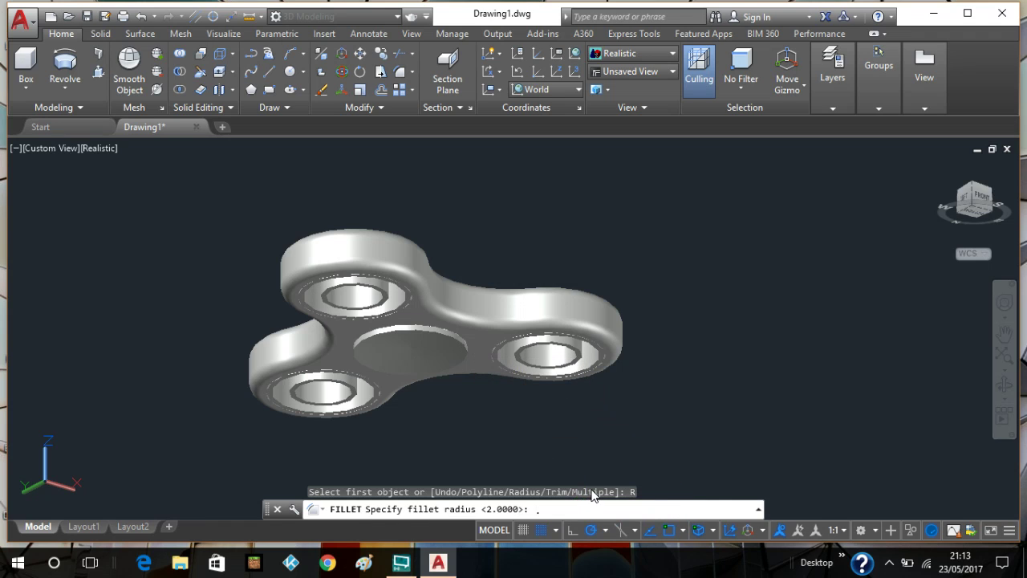
{"action": "type", "text": ".5"}
{"action": "key", "text": "Return"}
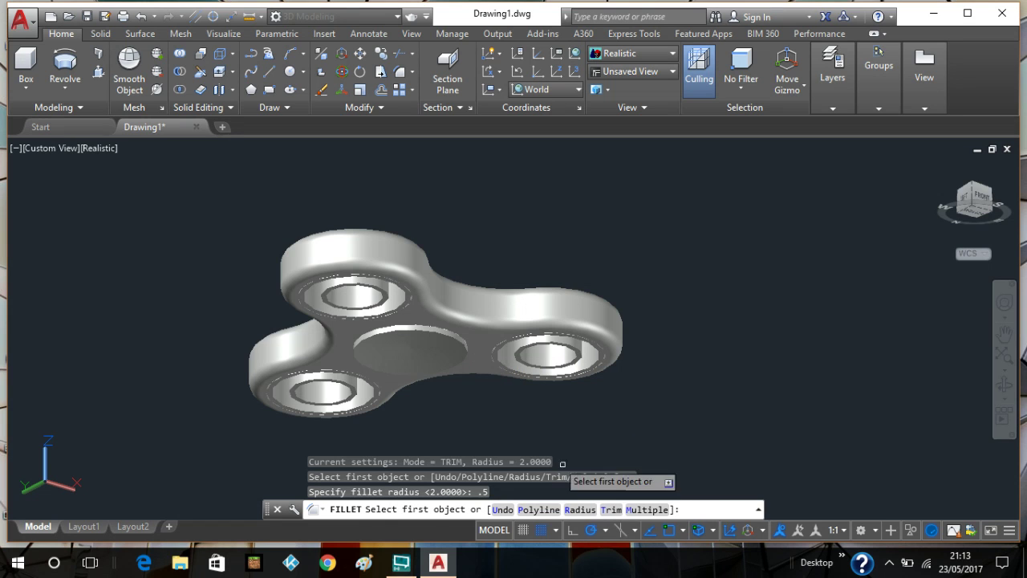
{"action": "left_click", "coordinate": [447, 347]}
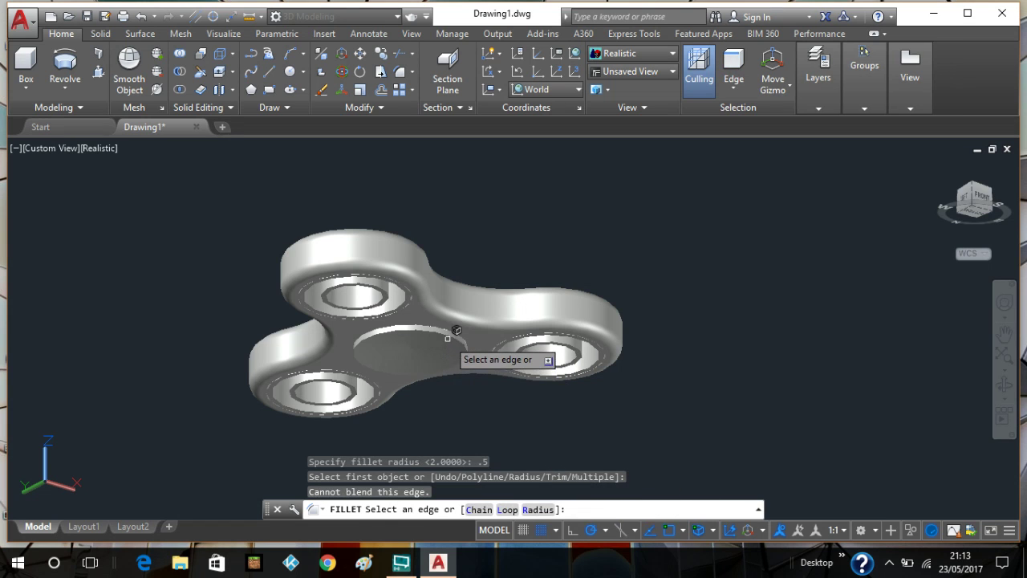
{"action": "type", "text": "r"}
{"action": "key", "text": "Return"}
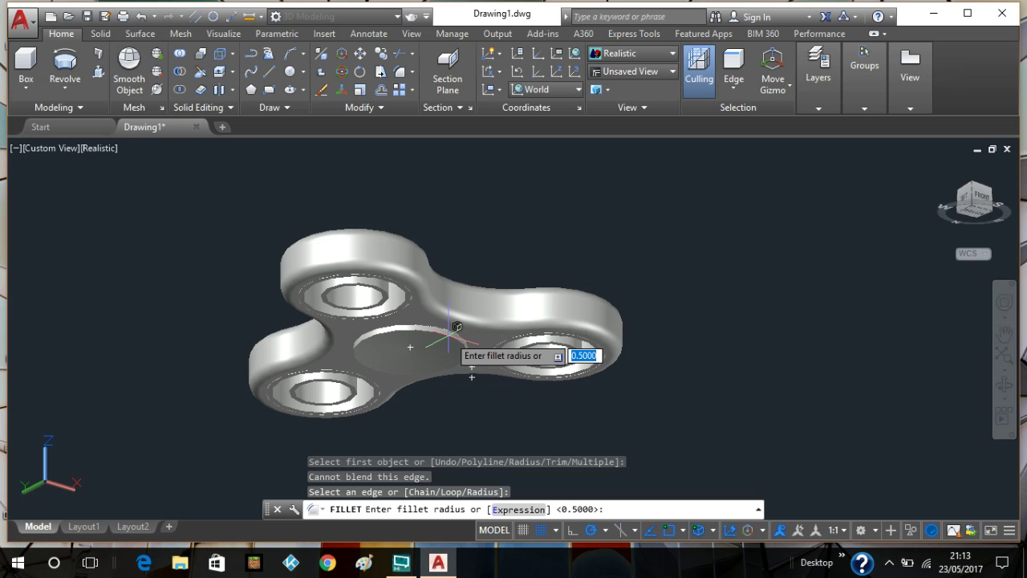
{"action": "key", "text": "Return"}
{"action": "left_click", "coordinate": [448, 336]}
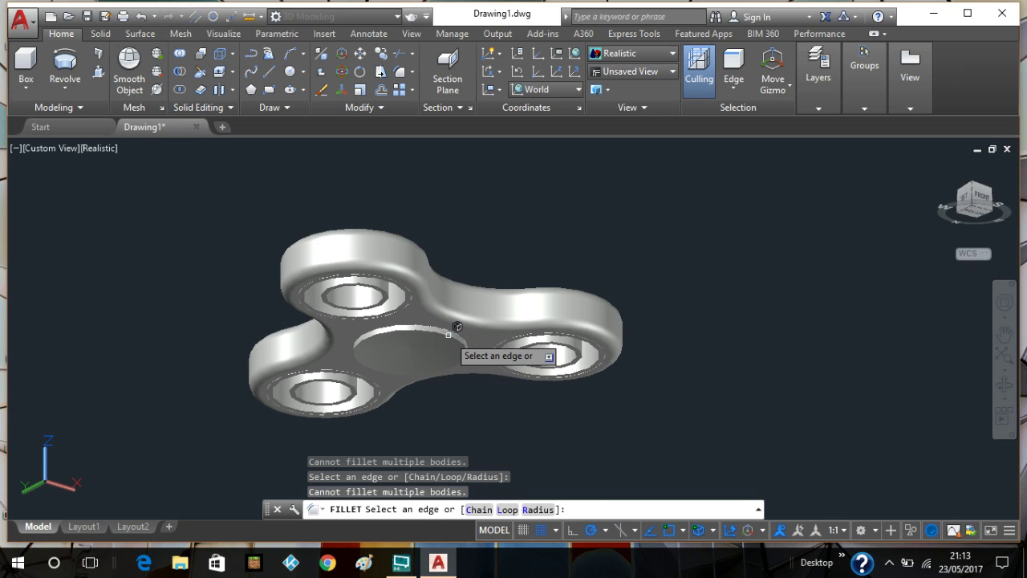
{"action": "left_click", "coordinate": [442, 360]}
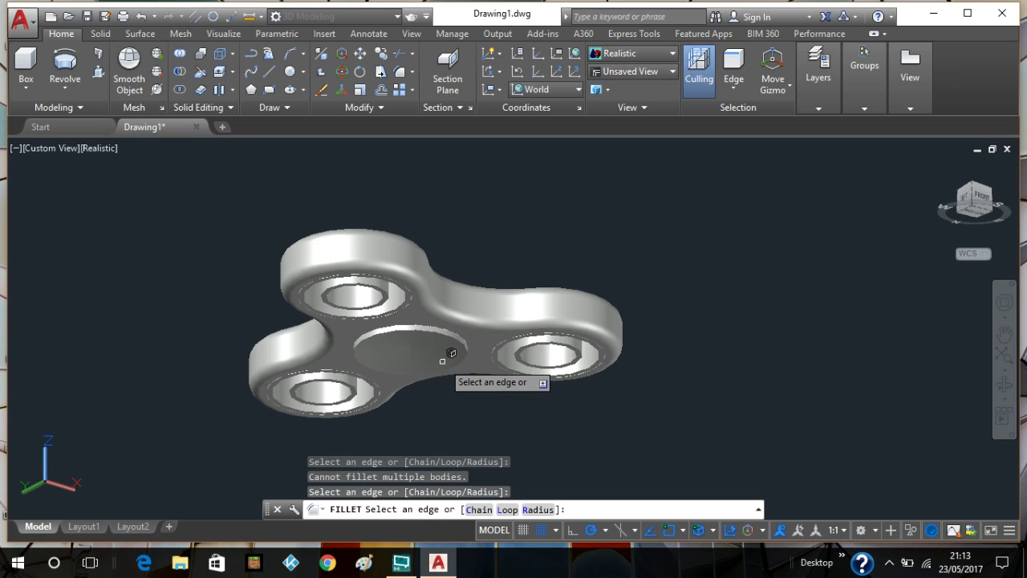
{"action": "middle_click_drag", "start_coordinate": [501, 285], "coordinate": [490, 204], "text": "shift"}
{"action": "left_click", "coordinate": [462, 328]}
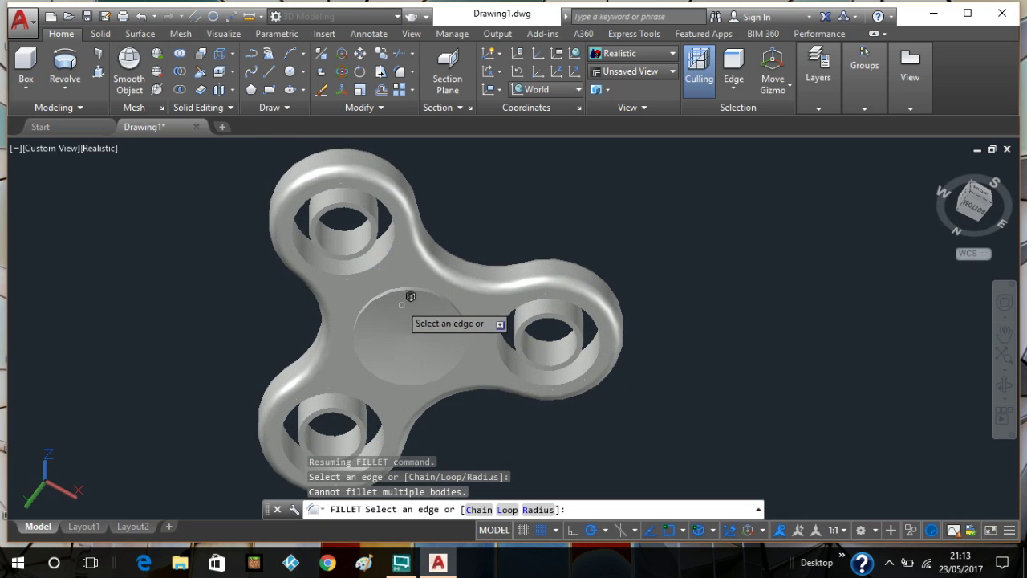
{"action": "left_click", "coordinate": [393, 292]}
{"action": "key", "text": "Escape"}
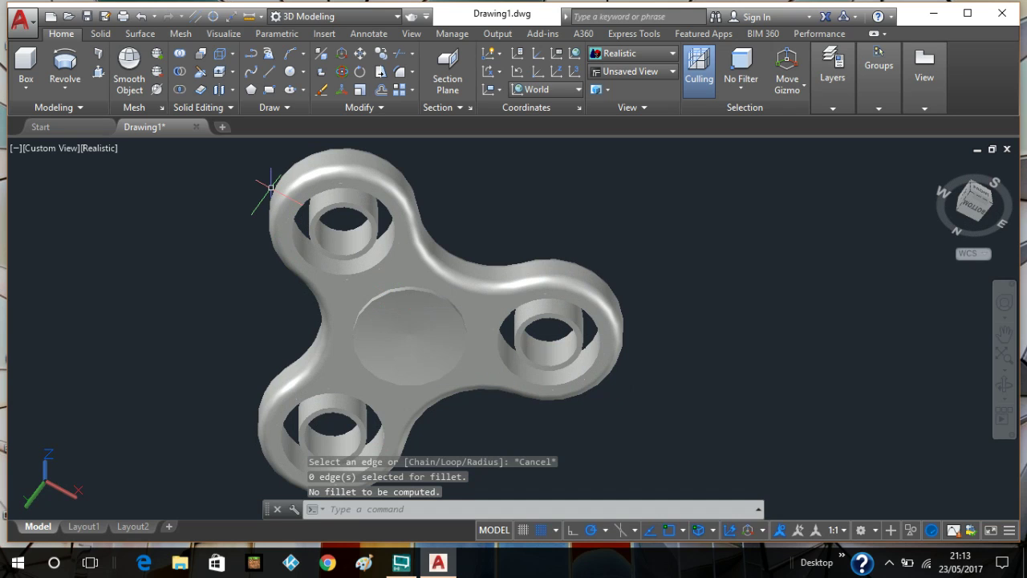
Fillet the outer circular edge of the underside cap disc with a radius of 1
{"action": "left_click", "coordinate": [400, 72]}
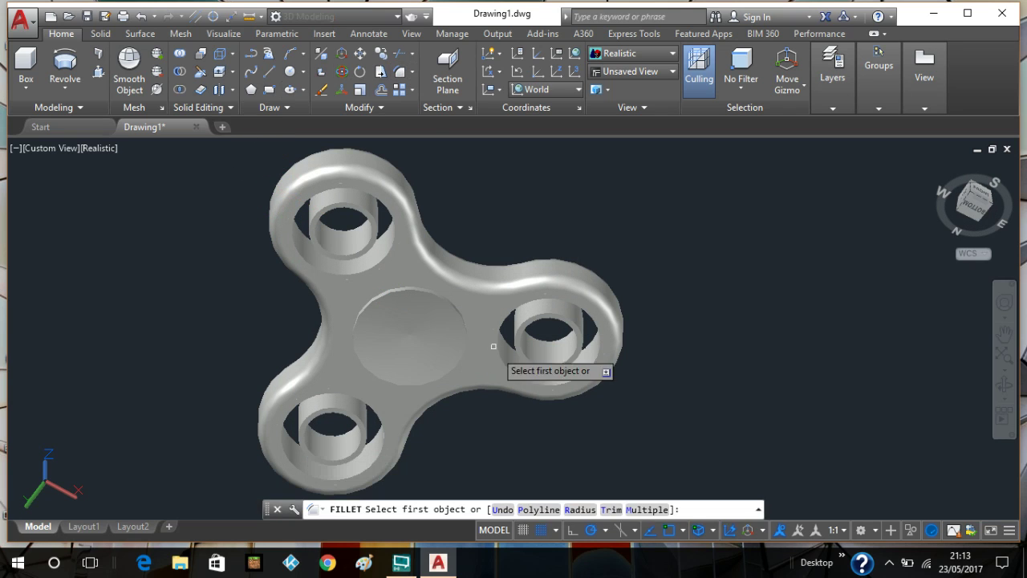
{"action": "left_click", "coordinate": [579, 509]}
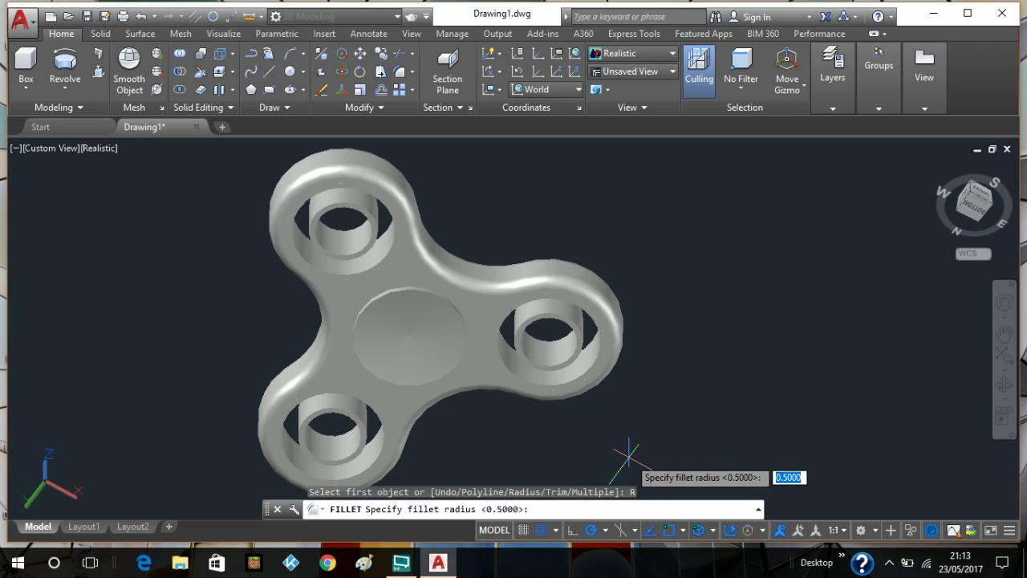
{"action": "type", "text": "1"}
{"action": "key", "text": "Return"}
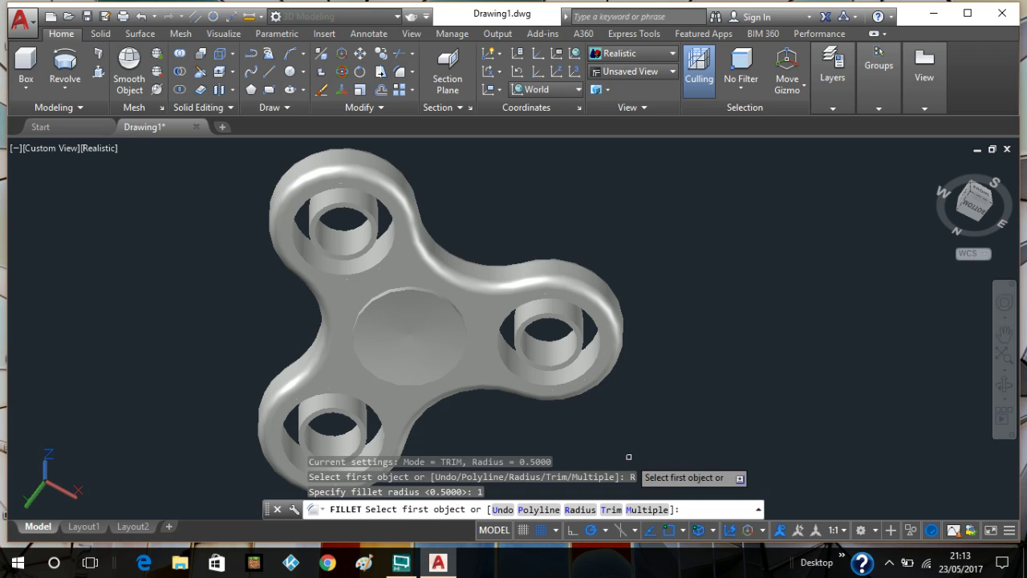
{"action": "left_click", "coordinate": [457, 312]}
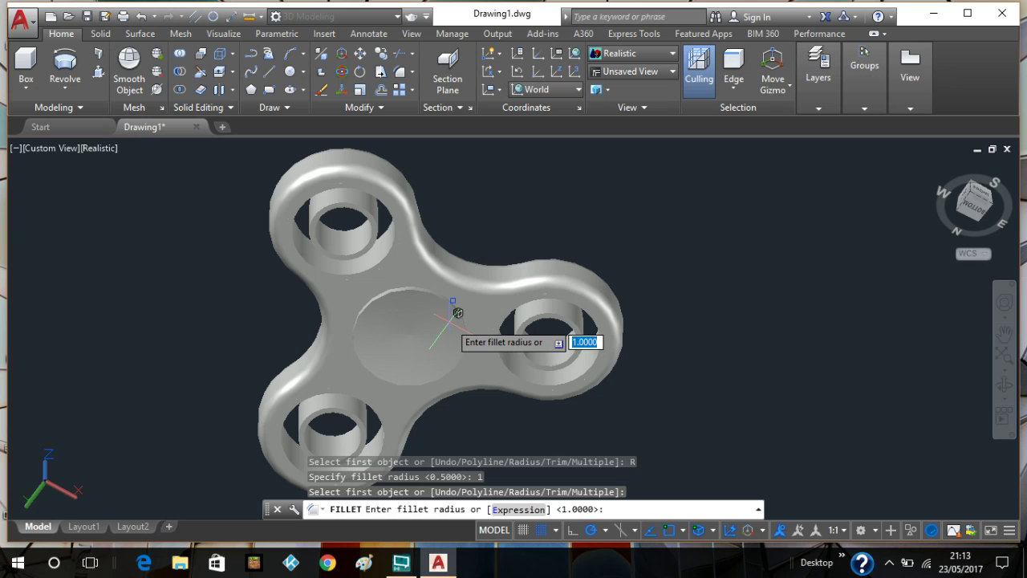
{"action": "middle_click_drag", "start_coordinate": [457, 312], "coordinate": [447, 351], "text": "shift"}
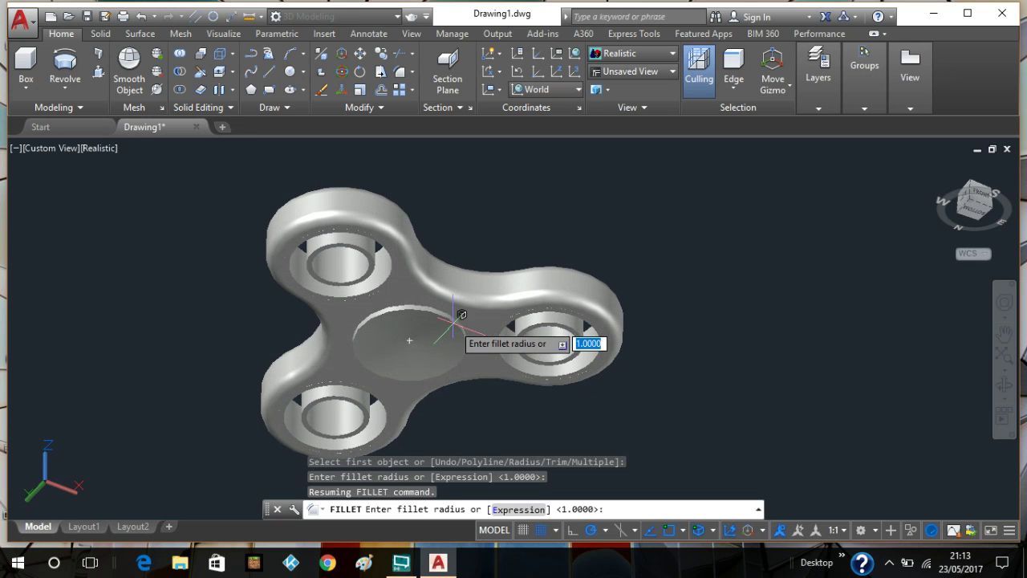
{"action": "key", "text": "Return"}
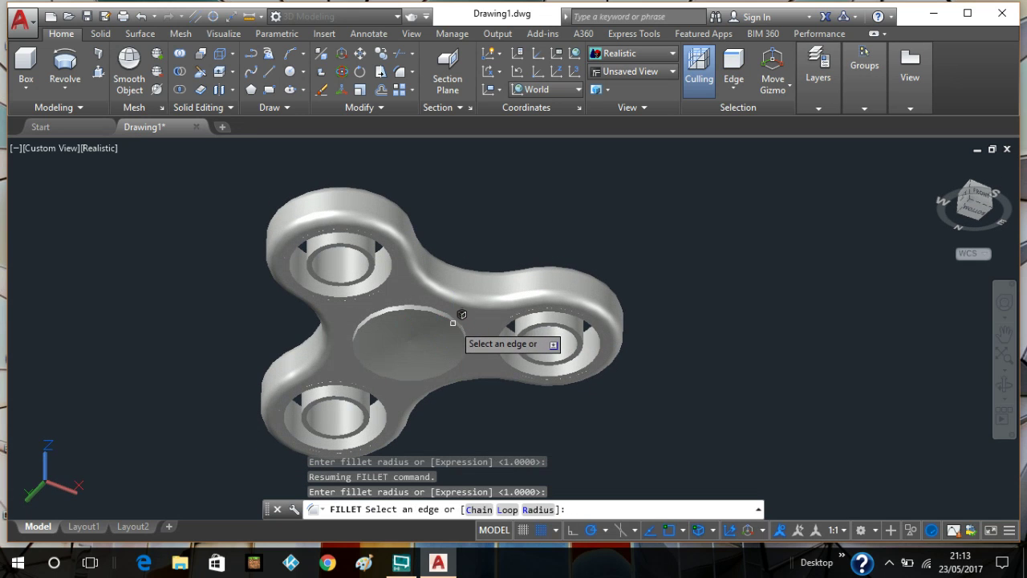
{"action": "left_click", "coordinate": [454, 320]}
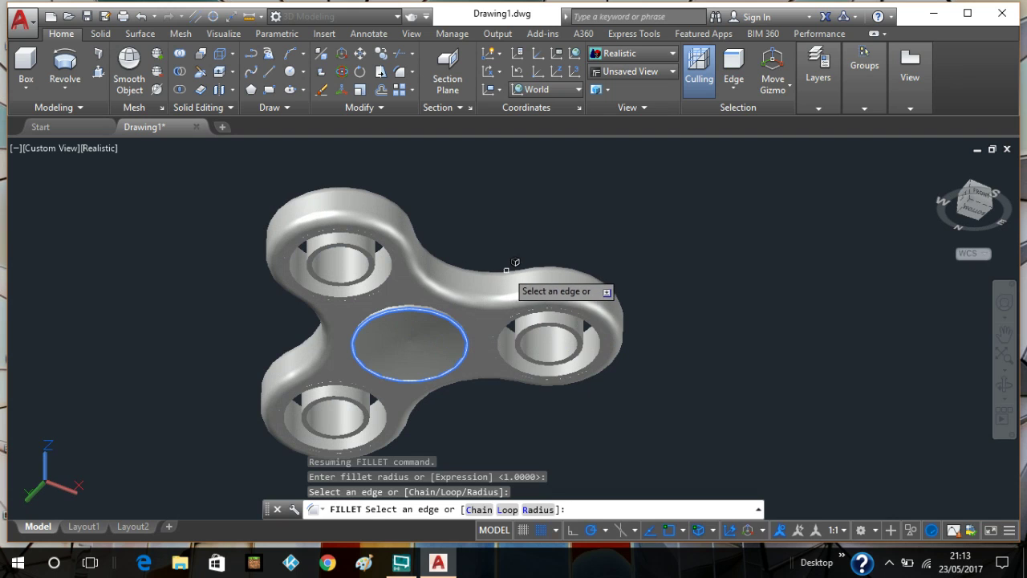
{"action": "right_click", "coordinate": [508, 271]}
{"action": "left_click", "coordinate": [523, 284]}
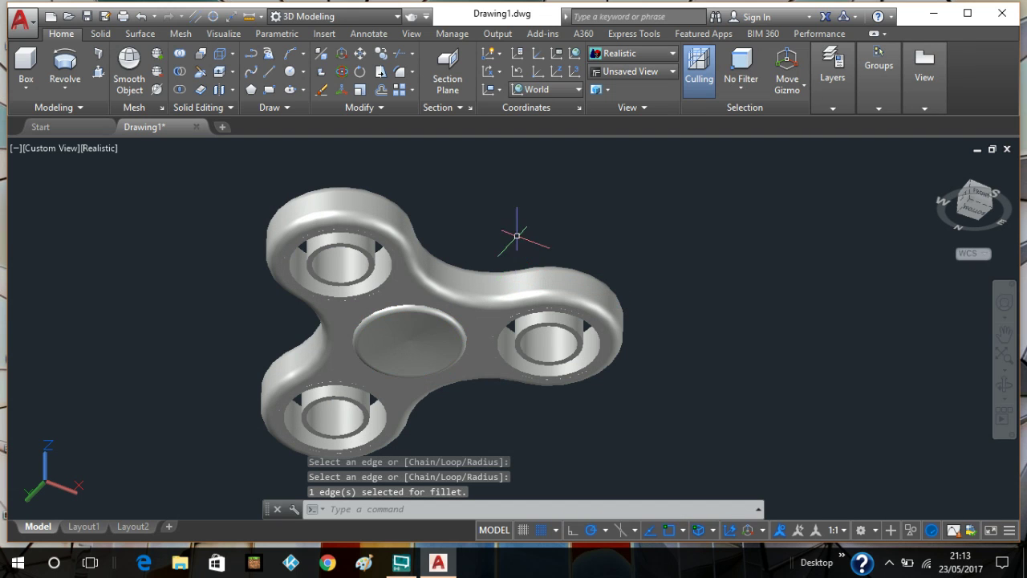
Fillet the outer circular edge of the upper cap disc with a radius of 1
{"action": "middle_click_drag", "start_coordinate": [471, 192], "coordinate": [458, 287], "text": "shift"}
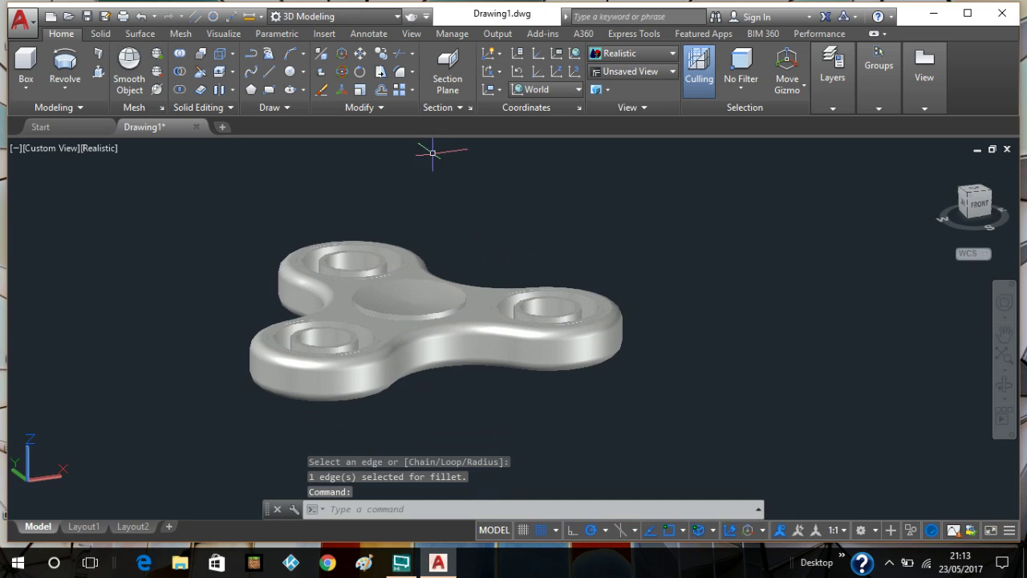
{"action": "left_click", "coordinate": [401, 74]}
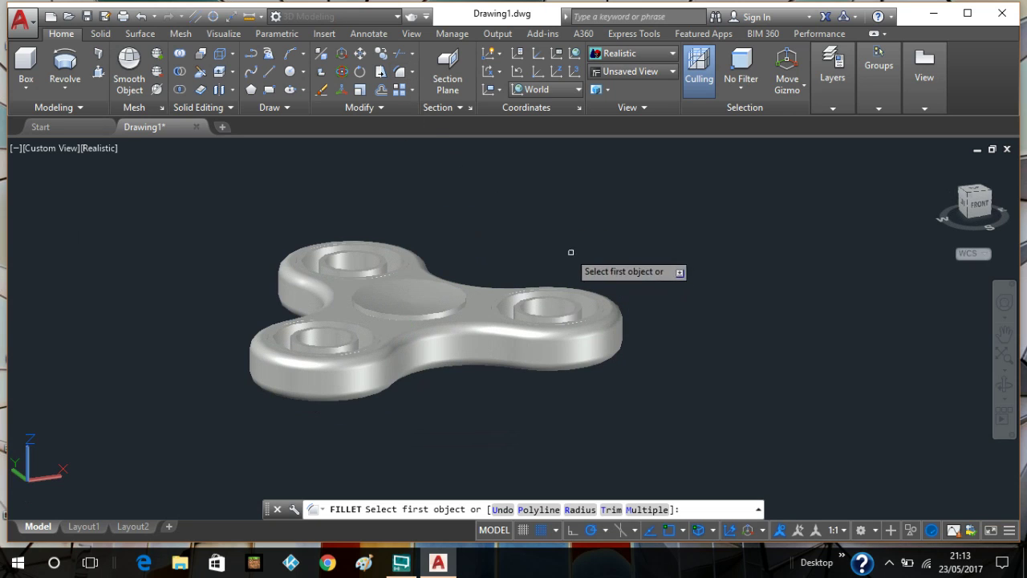
{"action": "left_click", "coordinate": [461, 301]}
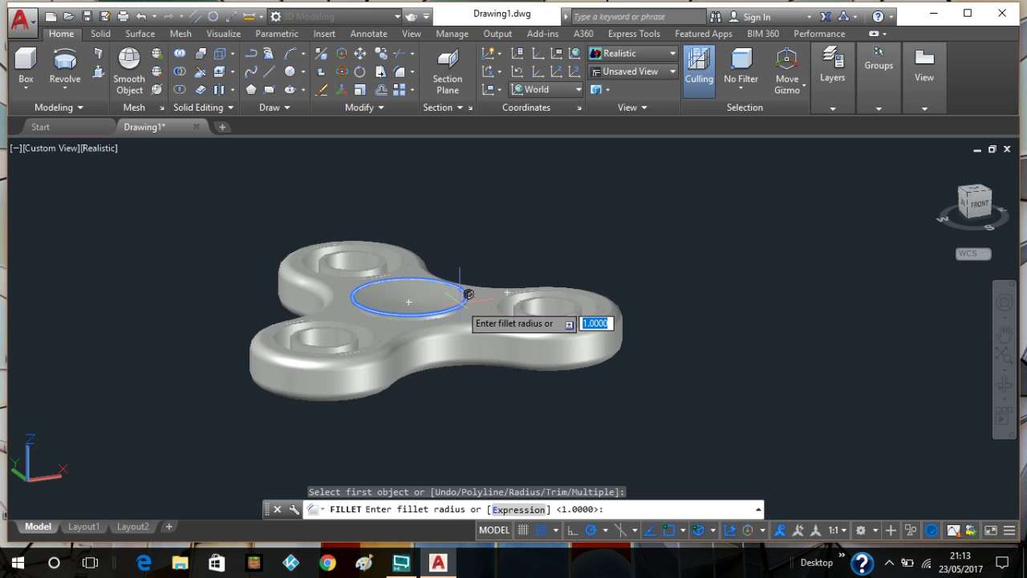
{"action": "right_click", "coordinate": [463, 309]}
{"action": "left_click", "coordinate": [496, 314]}
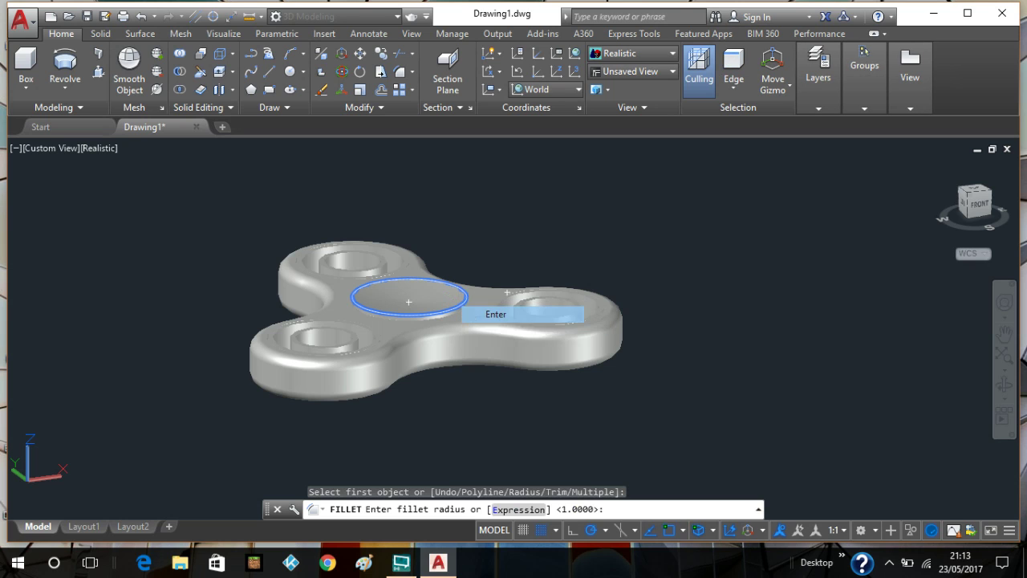
{"action": "right_click", "coordinate": [493, 255]}
{"action": "left_click", "coordinate": [502, 265]}
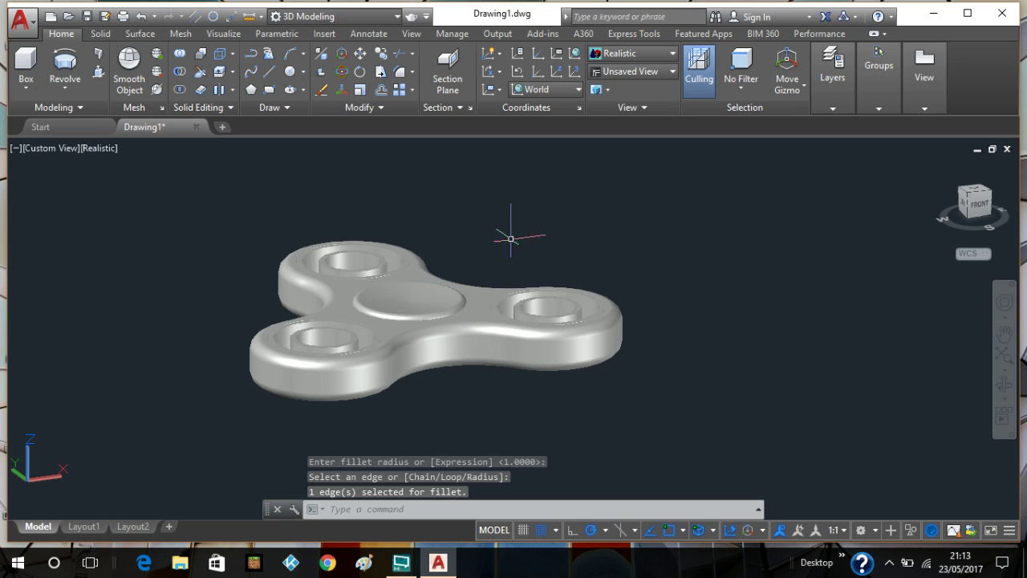
Create a rectangular planar surface in the top view, extending beyond the spinner on all sides
{"action": "middle_click_drag", "start_coordinate": [531, 207], "coordinate": [533, 269], "text": "shift"}
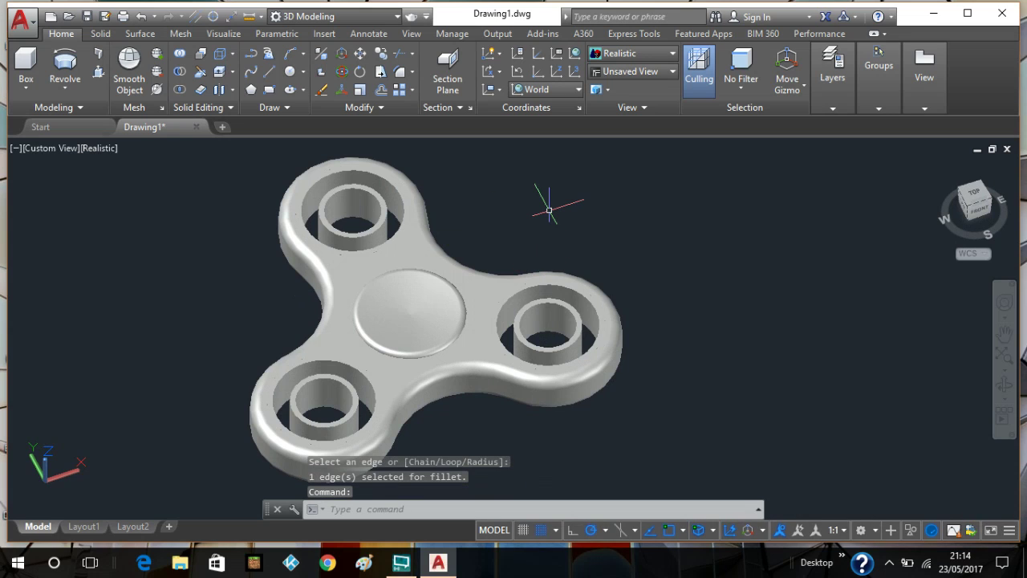
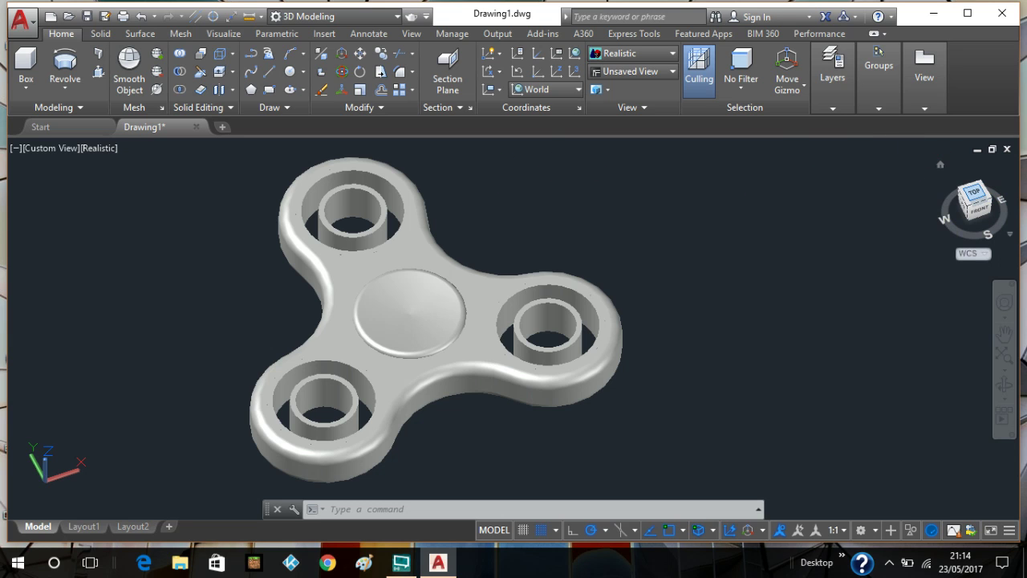
{"action": "left_click", "coordinate": [976, 197]}
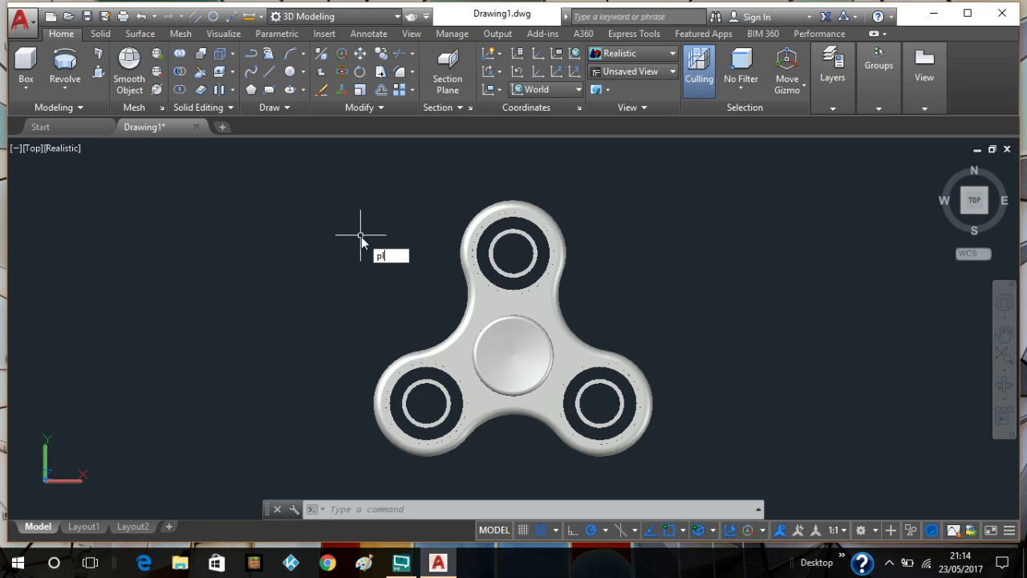
{"action": "type", "text": "la"}
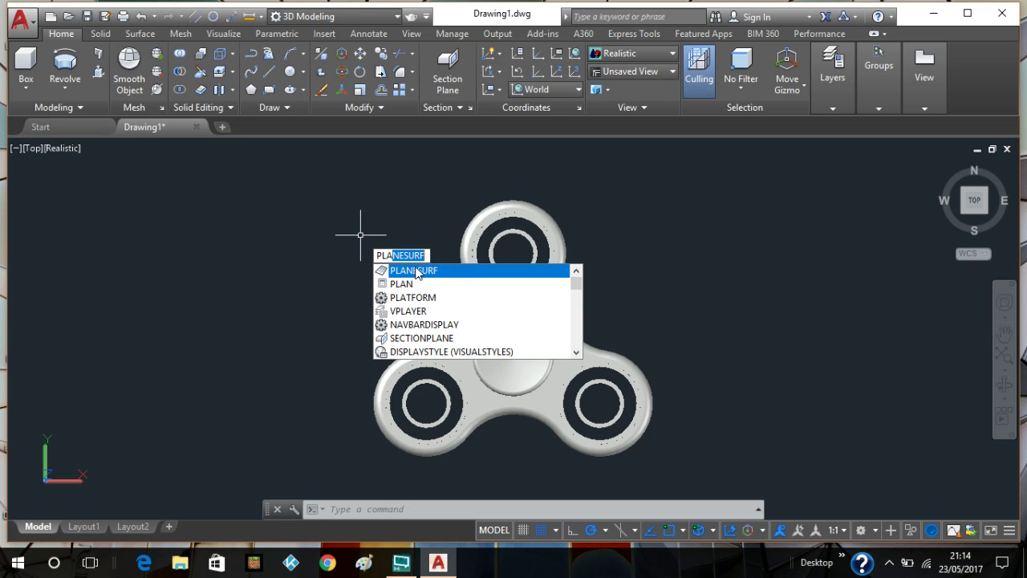
{"action": "key", "text": "Return"}
{"action": "scroll", "coordinate": [284, 163], "scroll_direction": "down", "scroll_amount": 2}
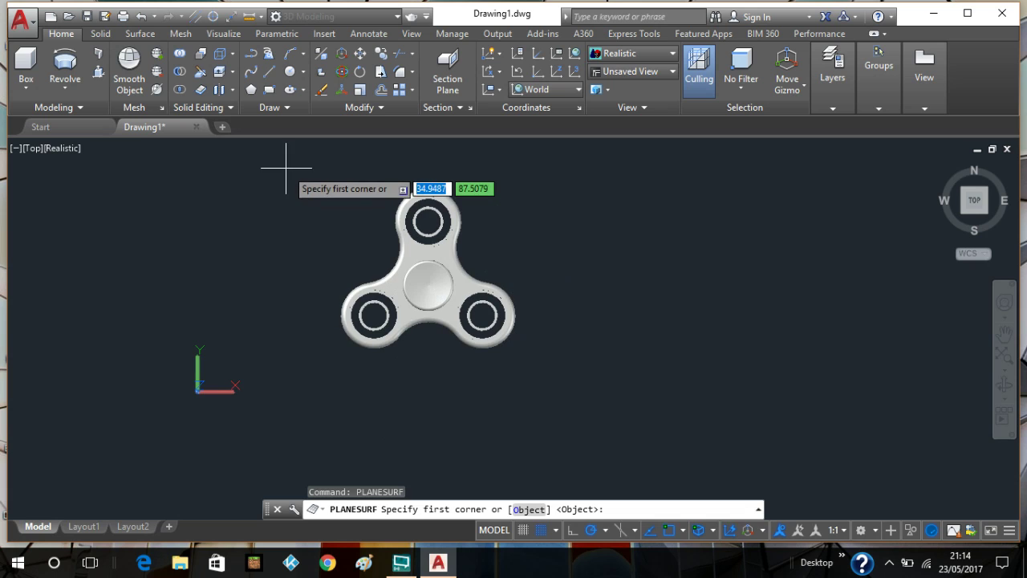
{"action": "left_click", "coordinate": [287, 162]}
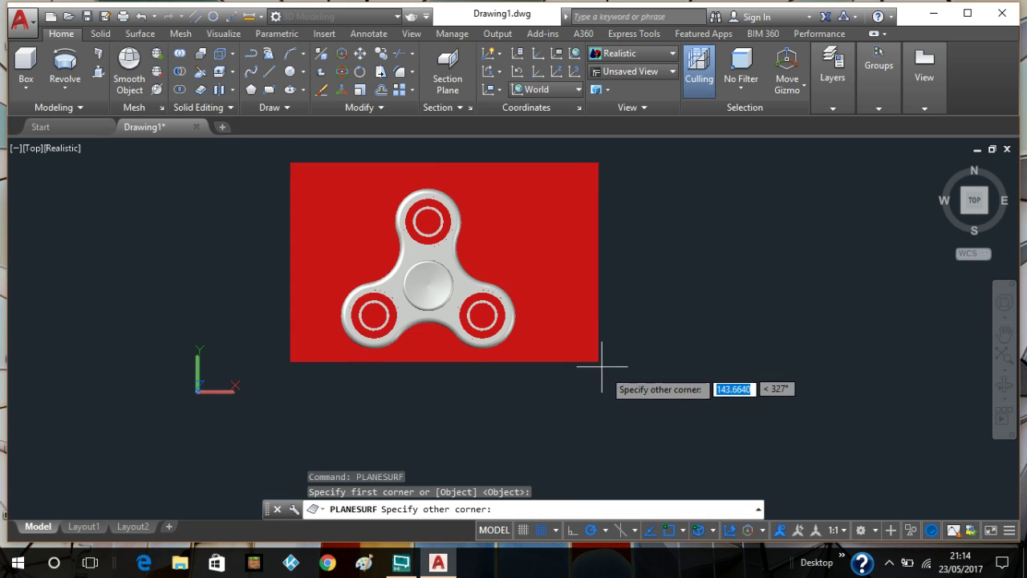
{"action": "left_click", "coordinate": [696, 407]}
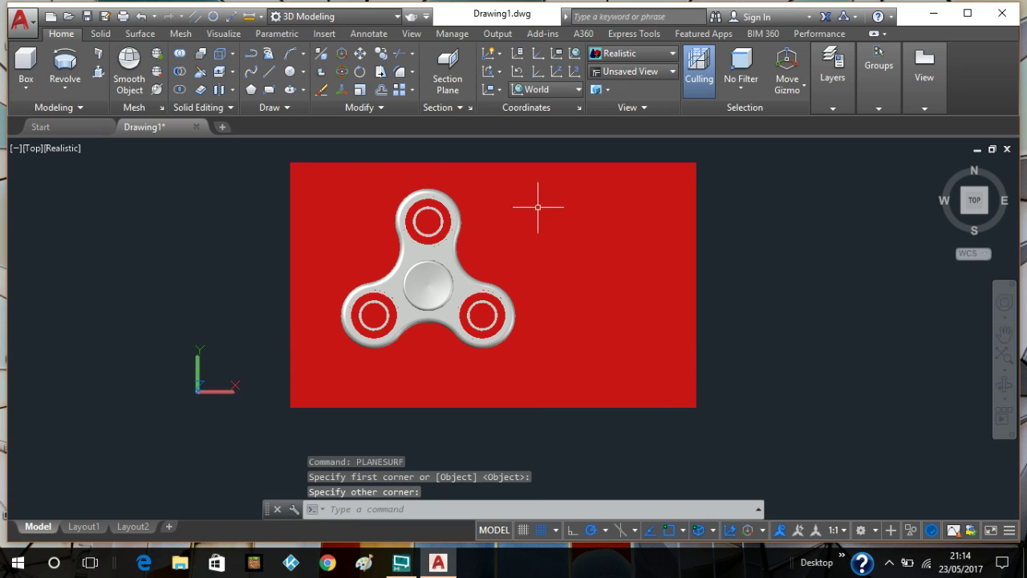
Move the planar surface straight down along the Z axis in the front view, clear below the spinner's underside
{"action": "left_click", "coordinate": [967, 207]}
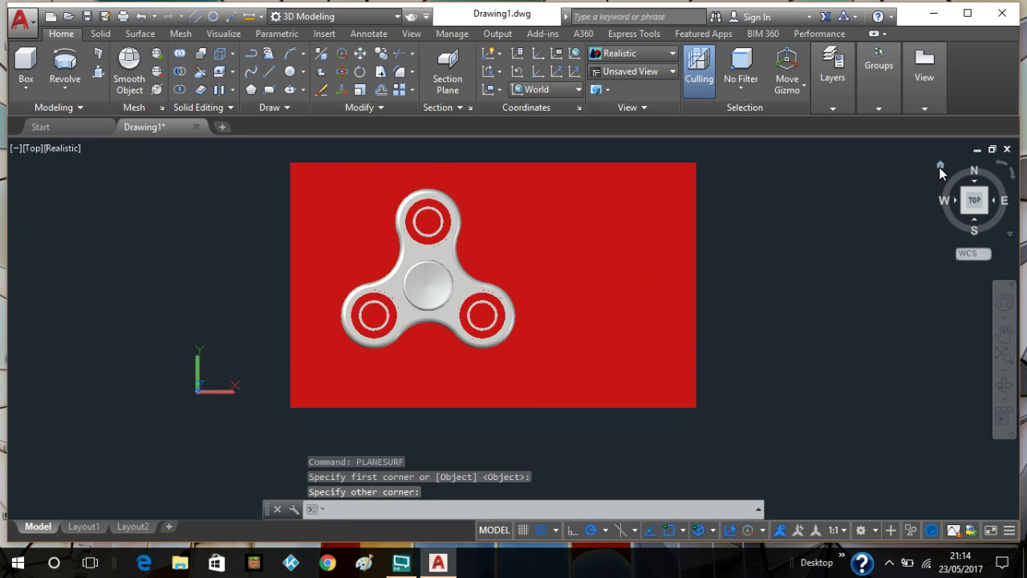
{"action": "left_click", "coordinate": [980, 206]}
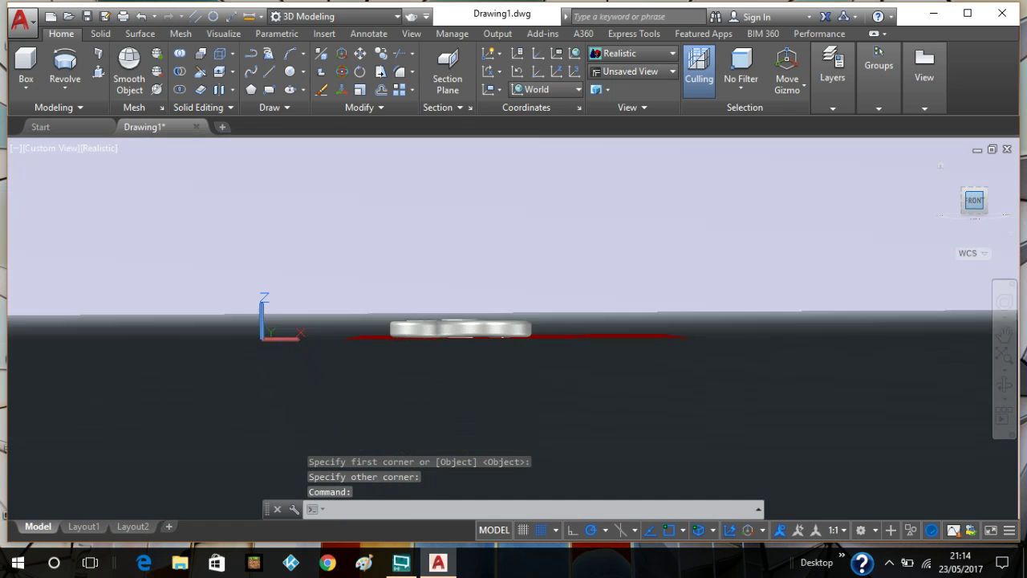
{"action": "left_click", "coordinate": [571, 336]}
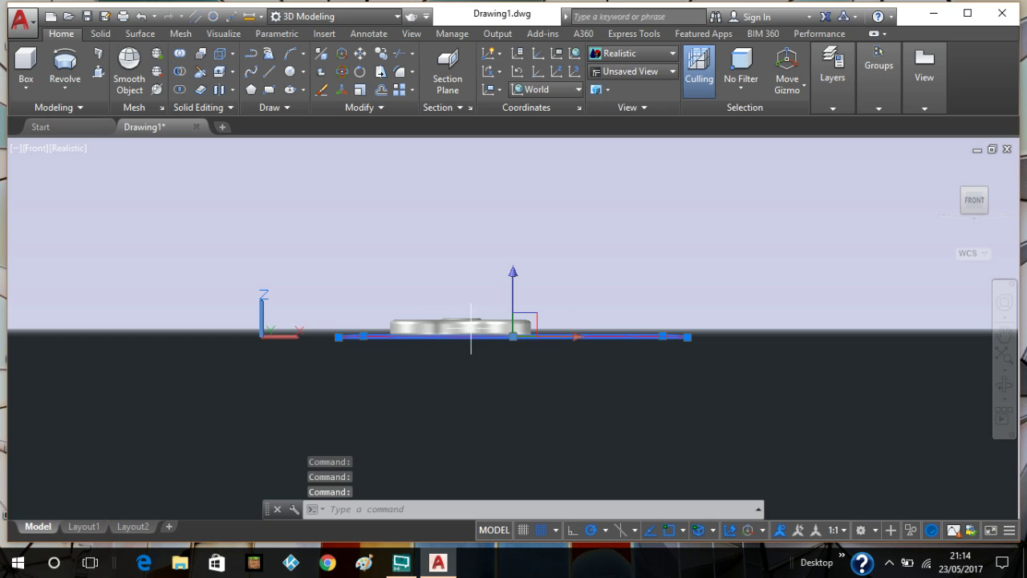
{"action": "left_click", "coordinate": [359, 61]}
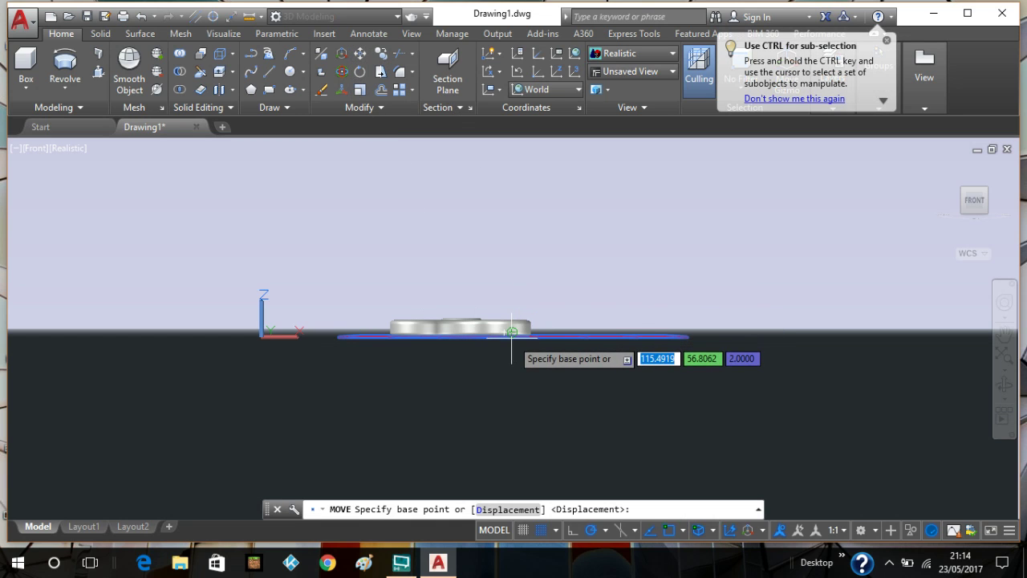
{"action": "key", "text": "Escape"}
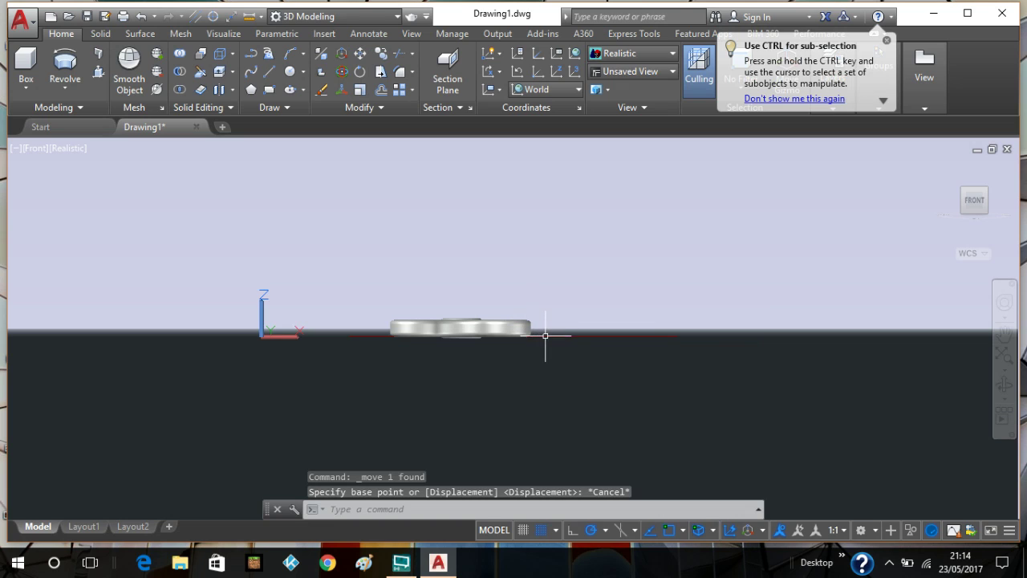
{"action": "left_click", "coordinate": [545, 335]}
{"action": "left_click", "coordinate": [513, 273]}
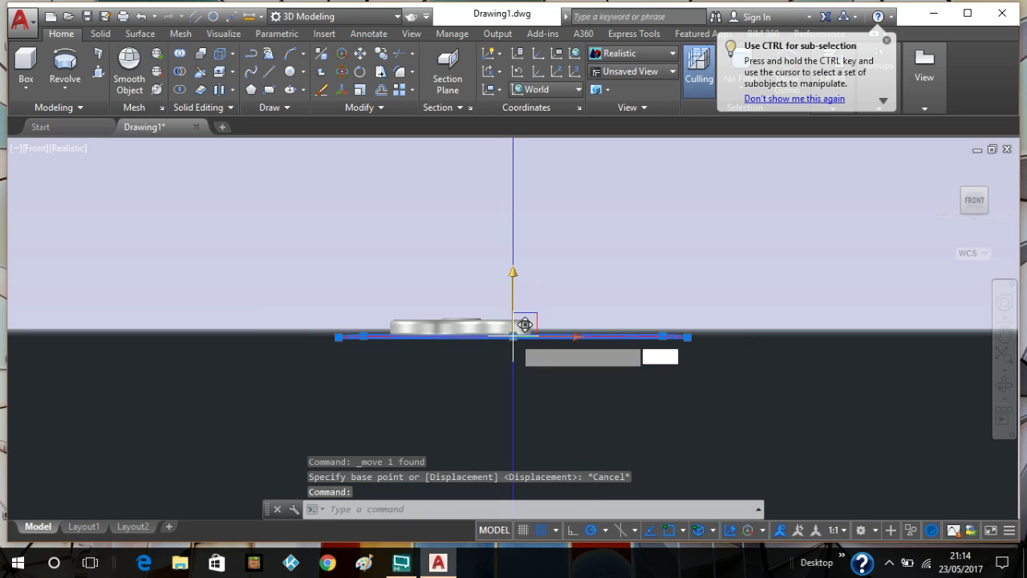
{"action": "left_click", "coordinate": [525, 365]}
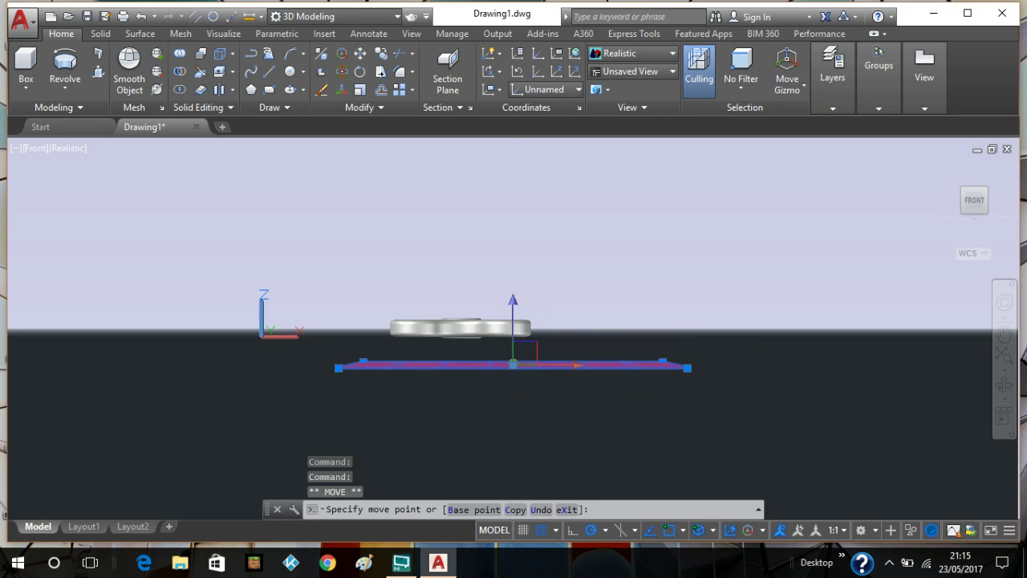
{"action": "key", "text": "Escape"}
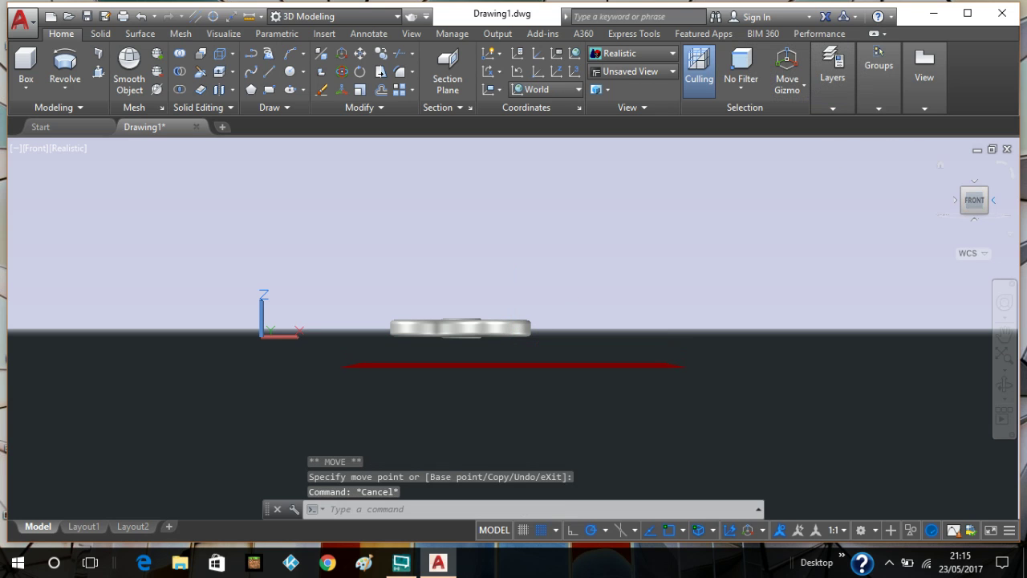
Open the materials browser with RMAT and list the Plastic materials of the Autodesk Library
{"action": "left_click", "coordinate": [941, 171]}
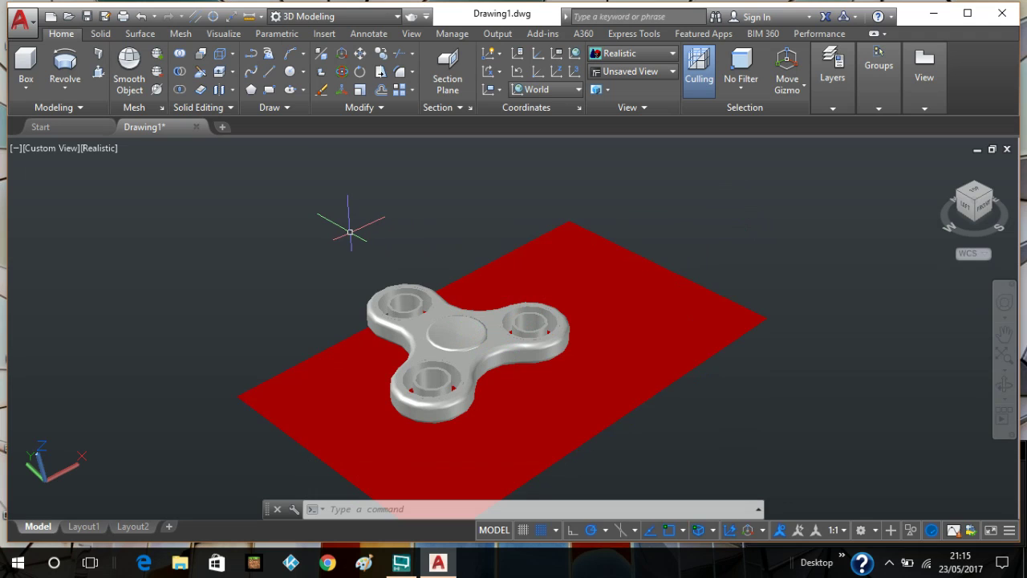
{"action": "type", "text": "RMA"}
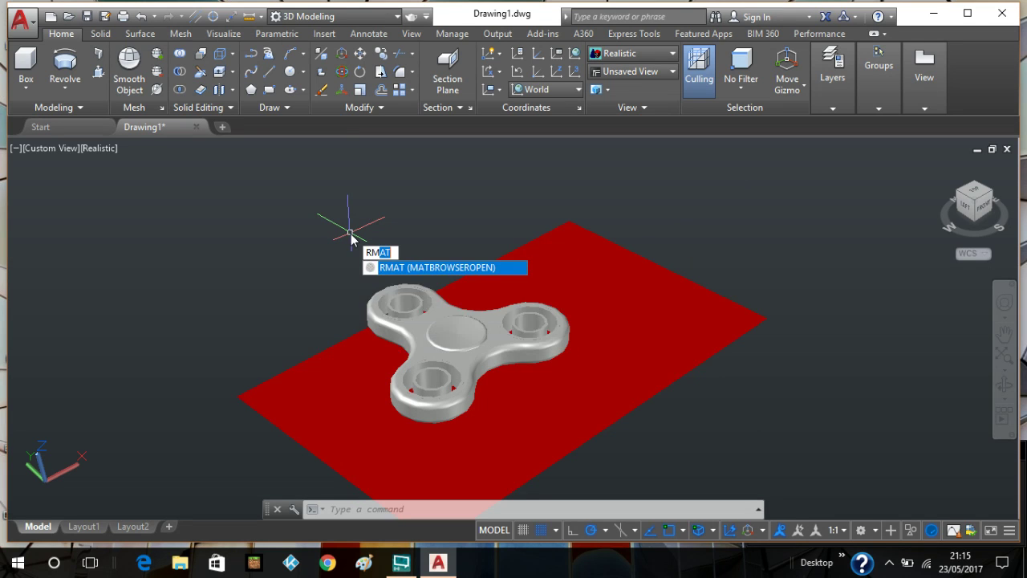
{"action": "type", "text": "T"}
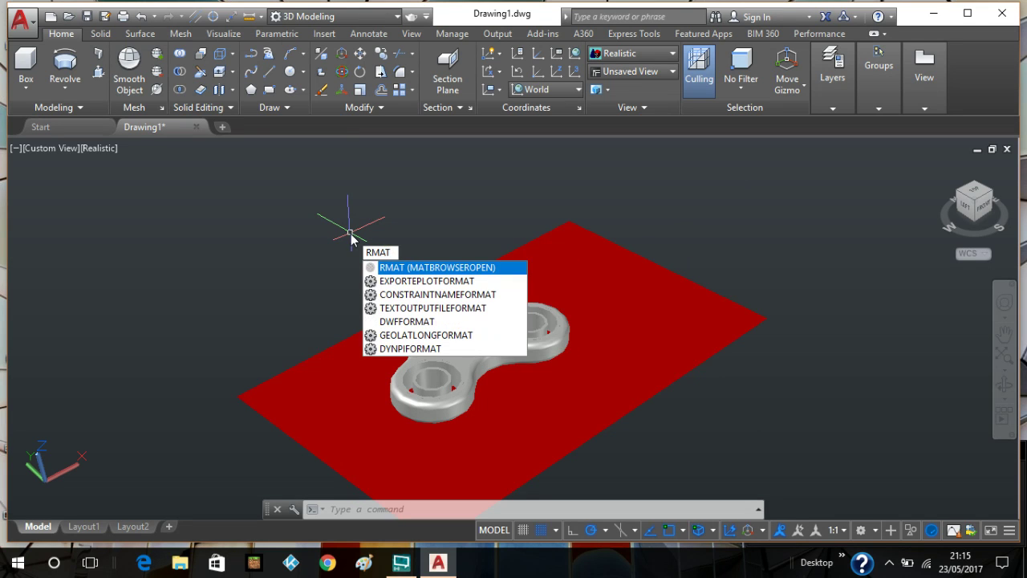
{"action": "left_click", "coordinate": [410, 273]}
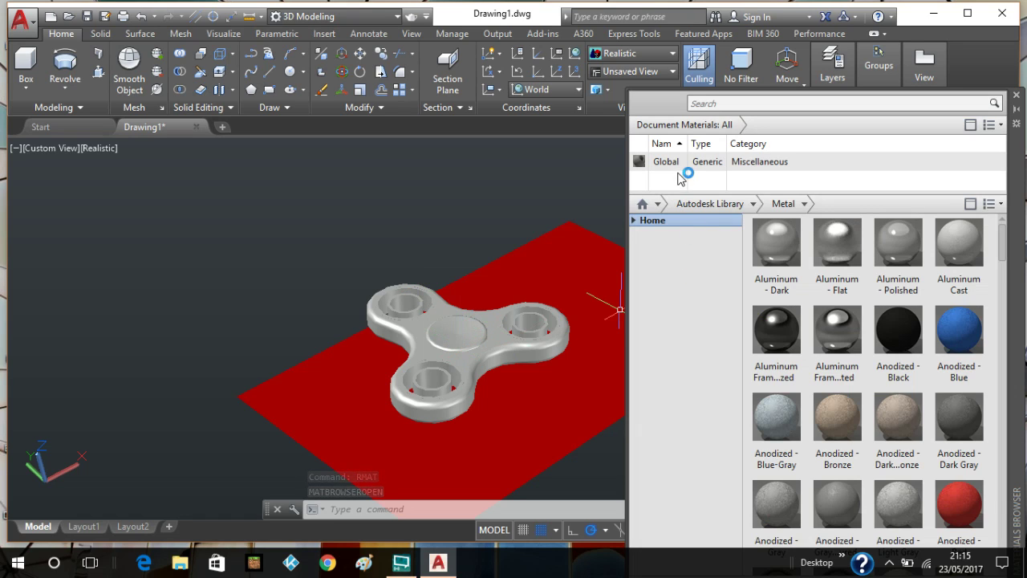
{"action": "left_click", "coordinate": [754, 205]}
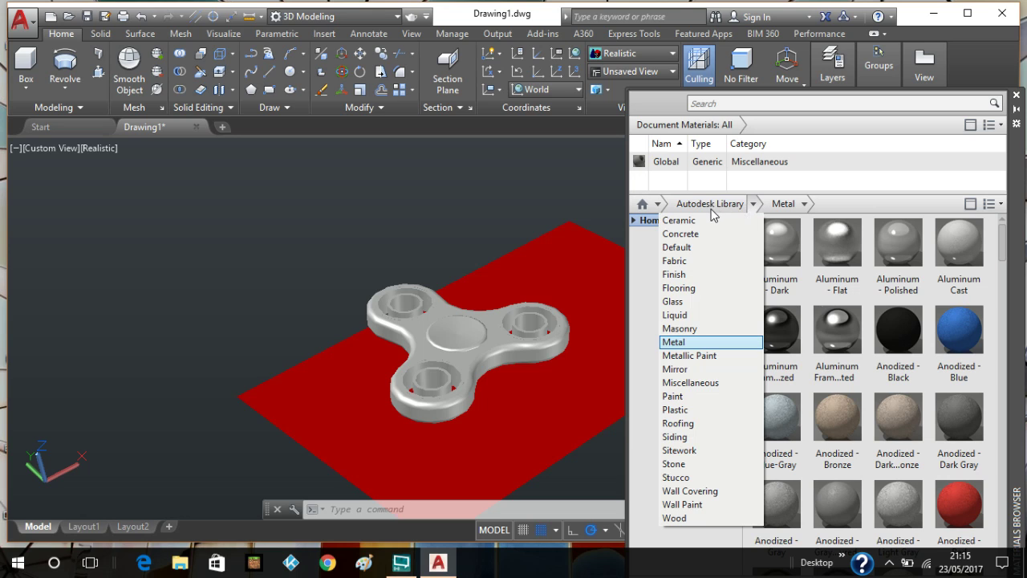
{"action": "left_click", "coordinate": [680, 409]}
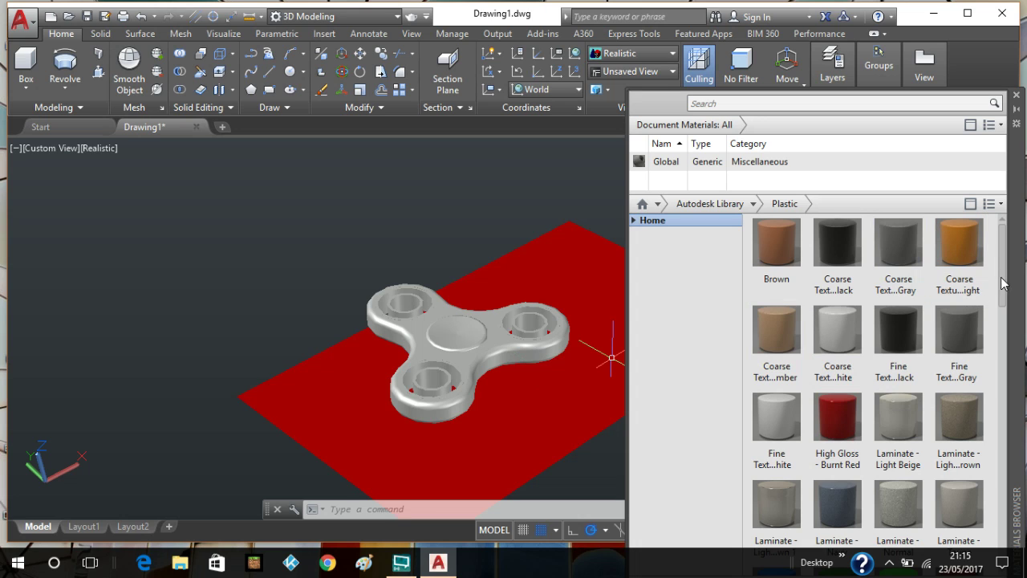
{"action": "scroll", "coordinate": [1003, 285], "scroll_direction": "down", "scroll_amount": 3}
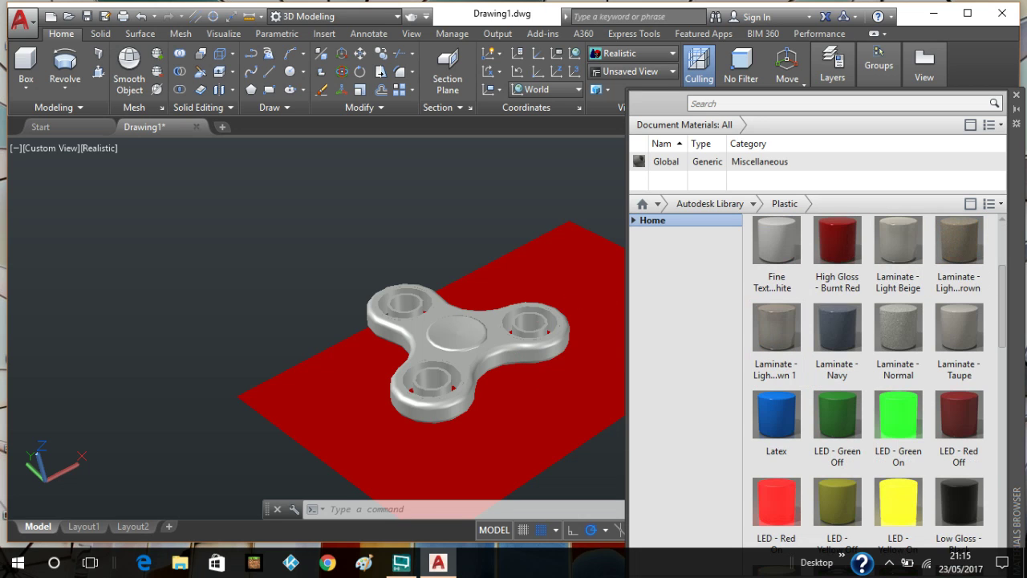
Assign the LED - Green Off plastic material to the spinner body and its cap discs
{"action": "left_click", "coordinate": [499, 350]}
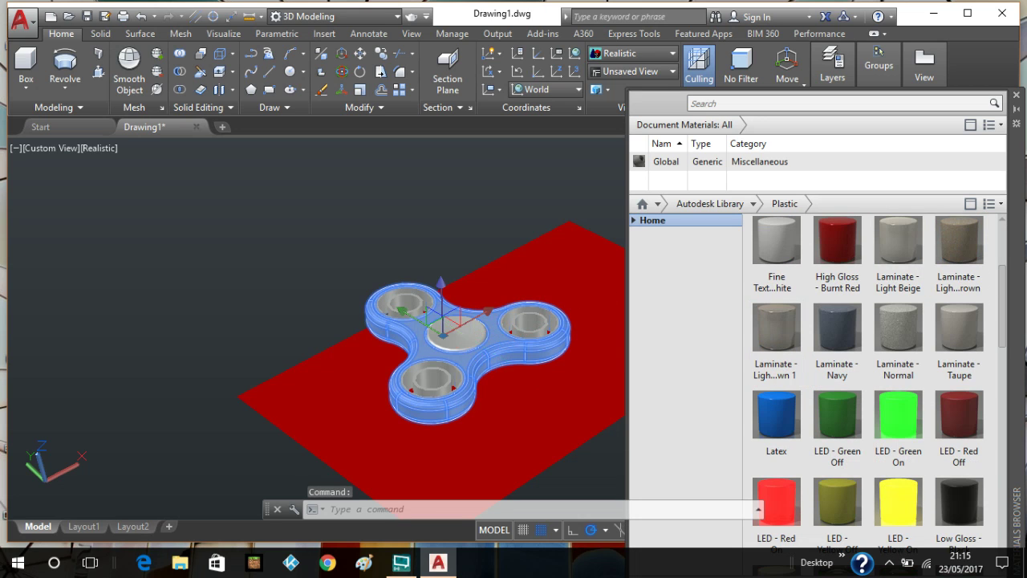
{"action": "left_click", "coordinate": [470, 338]}
{"action": "mouse_move", "coordinate": [397, 201]}
{"action": "middle_mouse_down", "text": "shift"}
{"action": "mouse_move", "coordinate": [364, 132]}
{"action": "mouse_move", "coordinate": [392, 205]}
{"action": "middle_mouse_up", "text": "shift"}
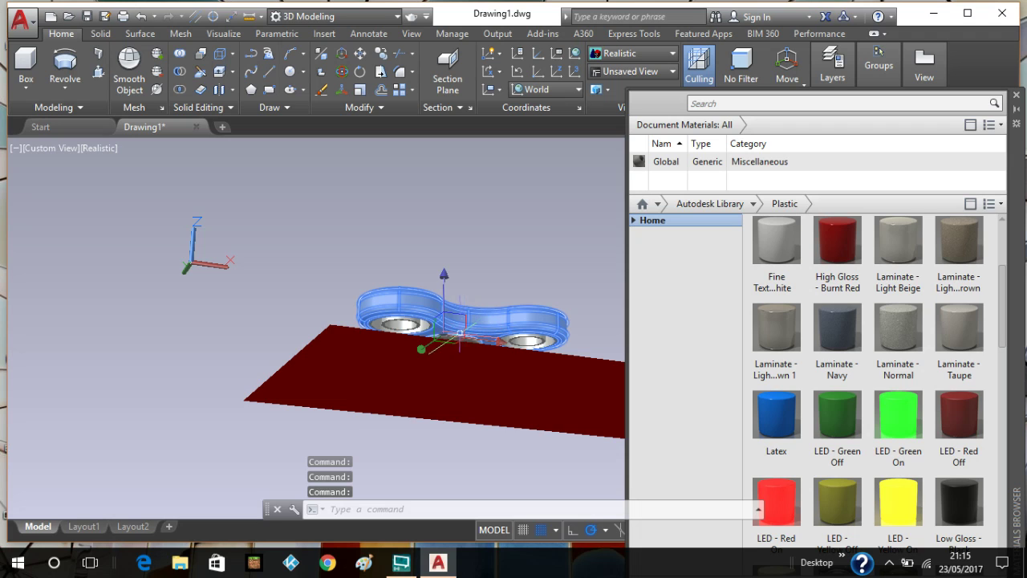
{"action": "scroll", "coordinate": [460, 333], "scroll_direction": "up", "scroll_amount": 3}
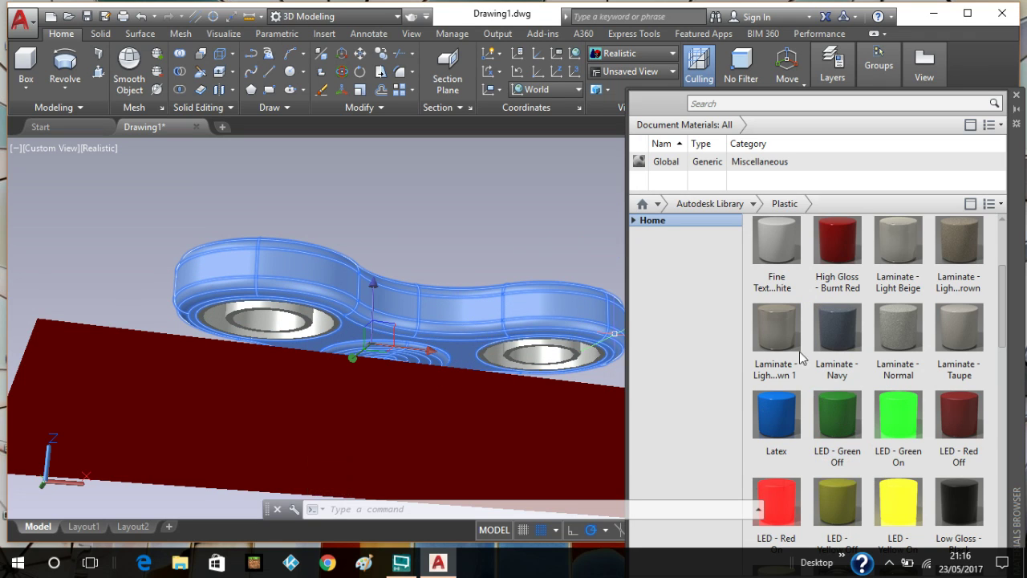
{"action": "right_click", "coordinate": [843, 427]}
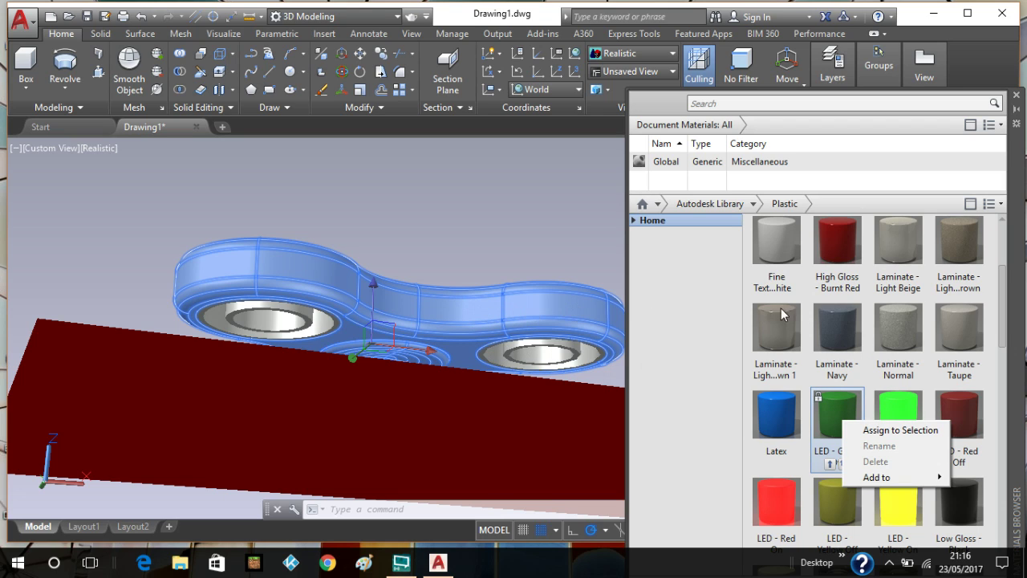
{"action": "left_click", "coordinate": [880, 430]}
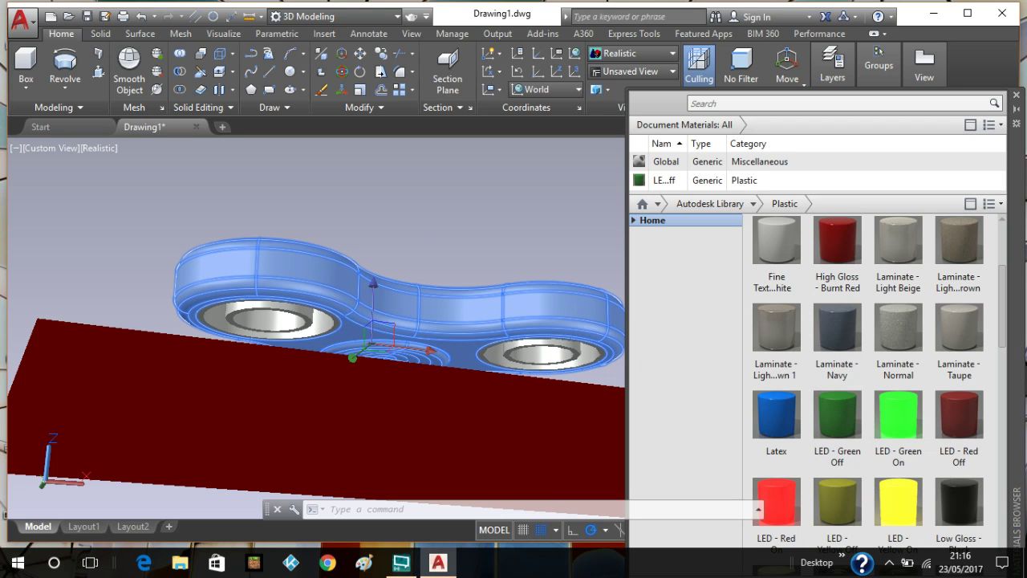
{"action": "key", "text": "Escape"}
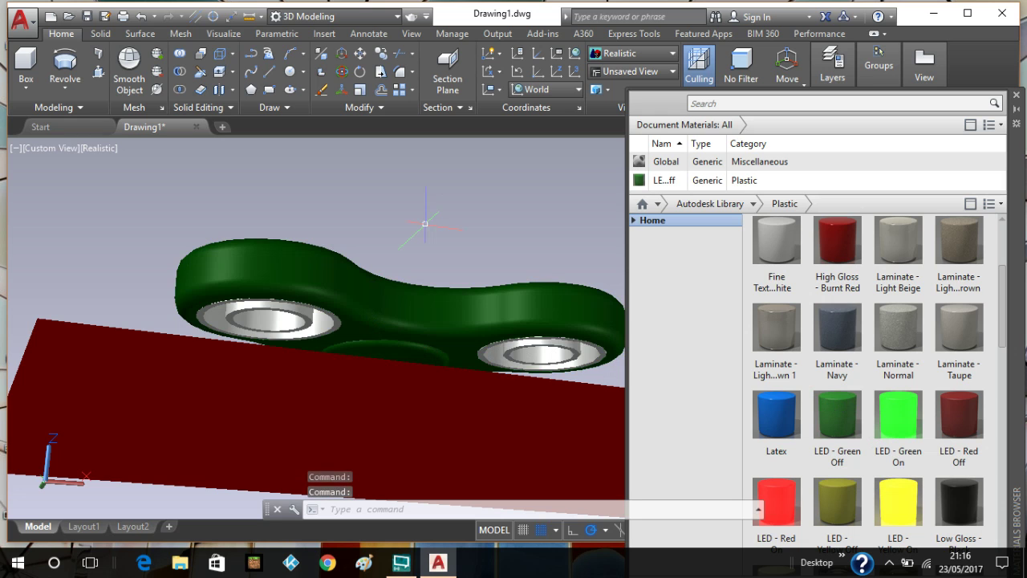
List the Metal materials of the Autodesk Library in the materials browser
{"action": "middle_click_drag", "start_coordinate": [468, 205], "coordinate": [489, 286], "text": "shift"}
{"action": "scroll", "coordinate": [480, 214], "scroll_direction": "up", "scroll_amount": 2}
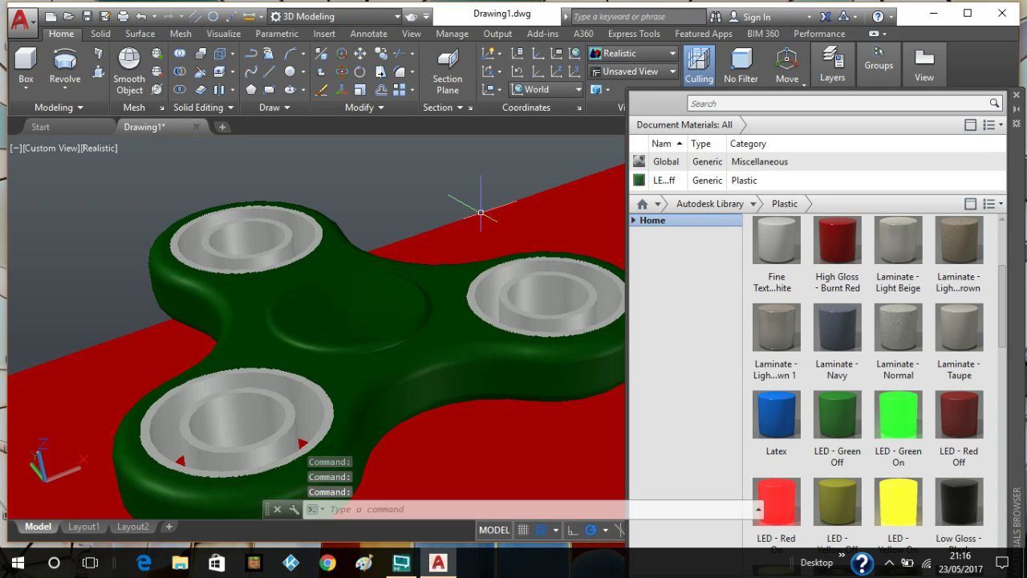
{"action": "left_click", "coordinate": [753, 204]}
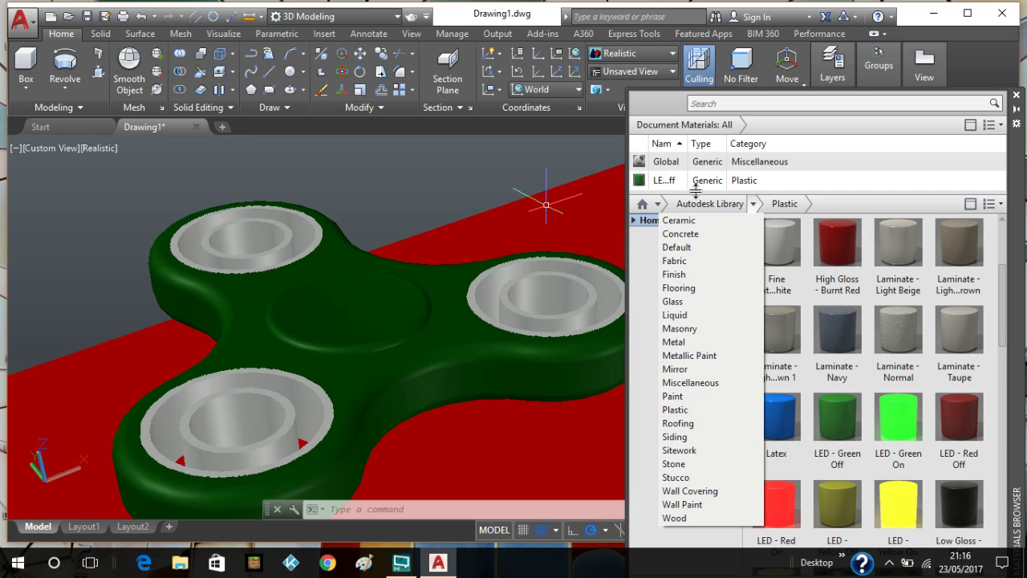
{"action": "left_click", "coordinate": [682, 342]}
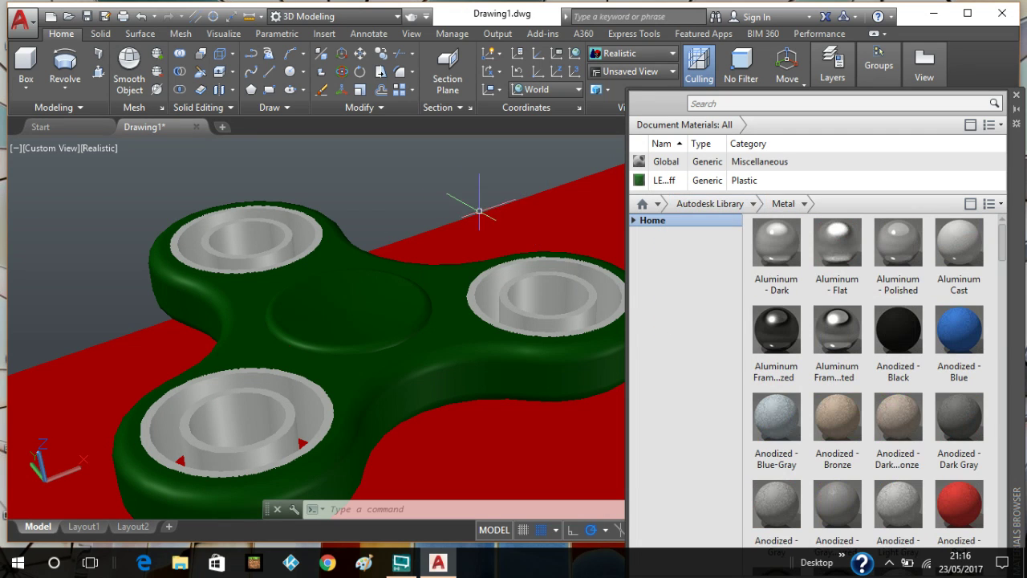
Assign the Aluminum - Polished metal material to the inner and outer rings in all three spinner arms, and close the materials browser
{"action": "left_click", "coordinate": [290, 232]}
{"action": "left_click", "coordinate": [268, 235]}
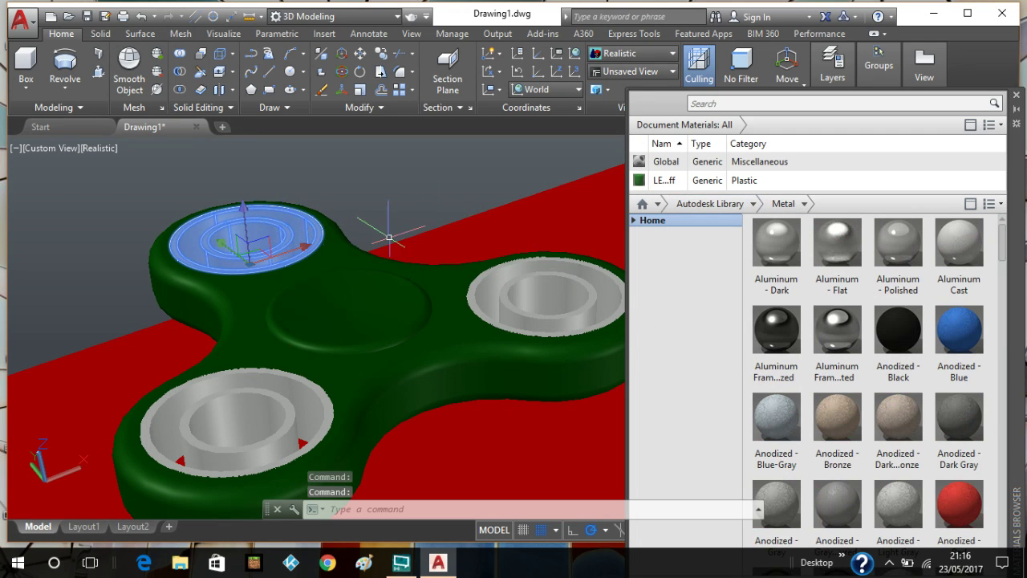
{"action": "left_click", "coordinate": [504, 269]}
{"action": "left_click", "coordinate": [520, 278]}
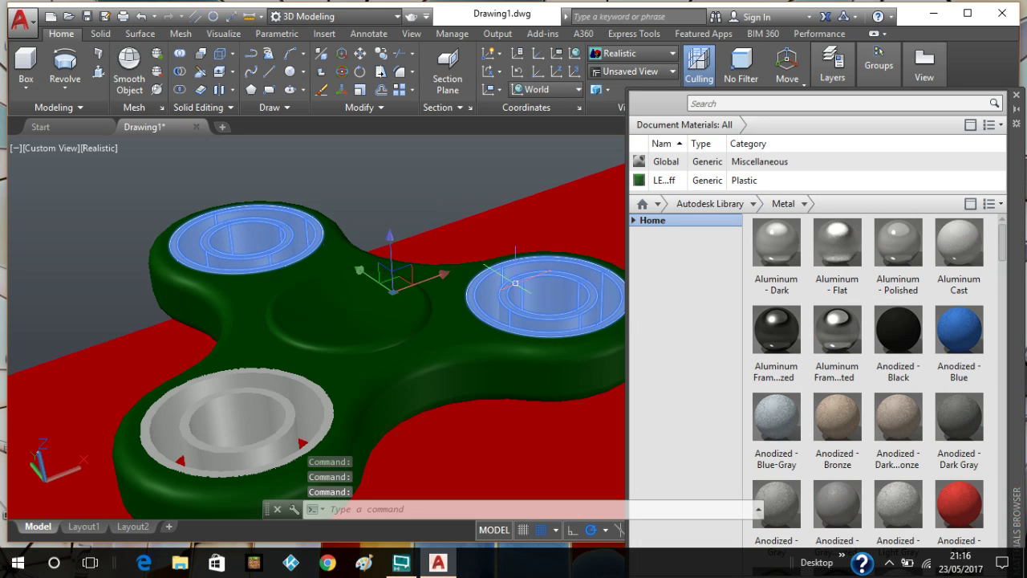
{"action": "left_click", "coordinate": [325, 401]}
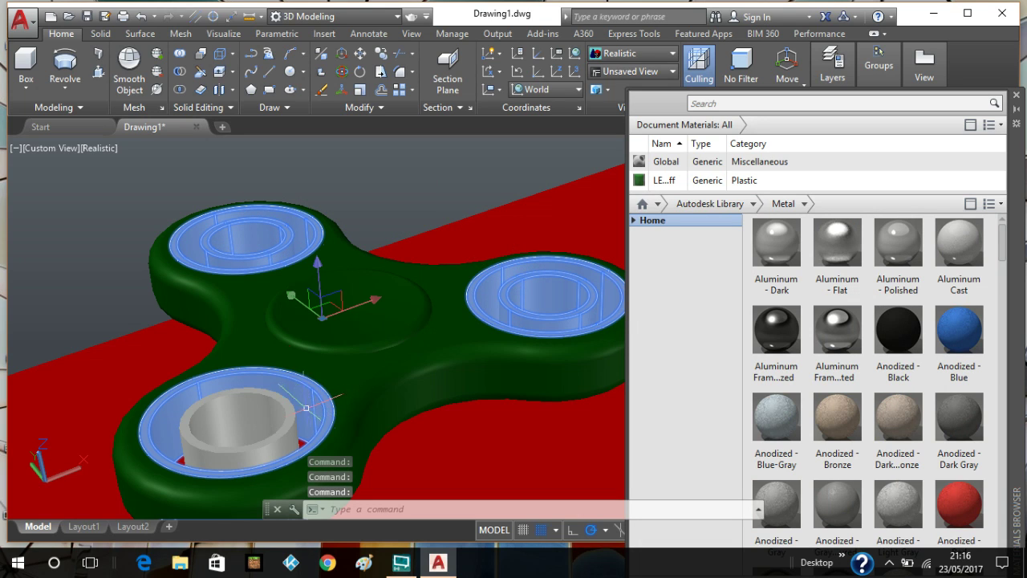
{"action": "left_click", "coordinate": [302, 408]}
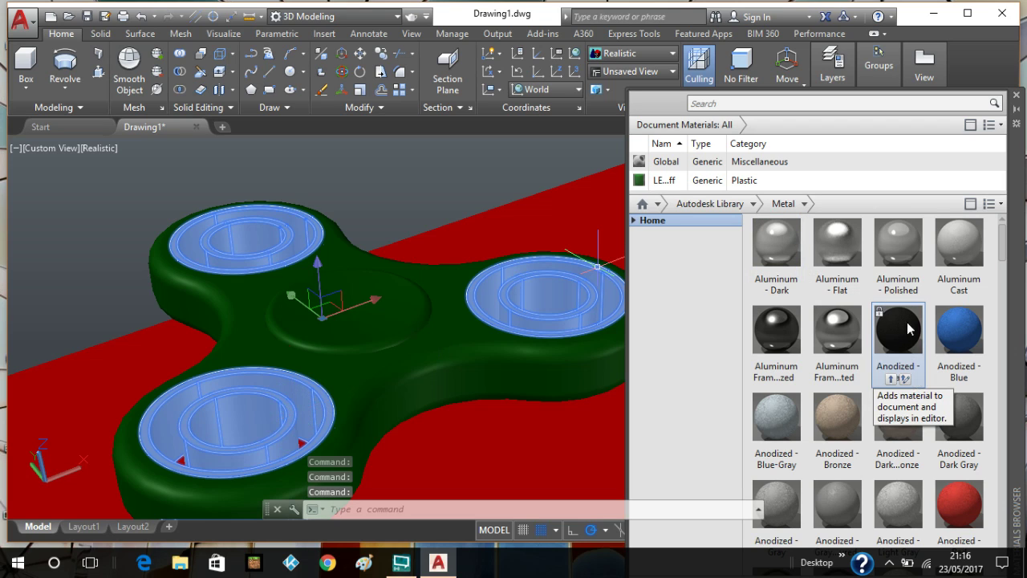
{"action": "scroll", "coordinate": [875, 403], "scroll_direction": "down", "scroll_amount": 3}
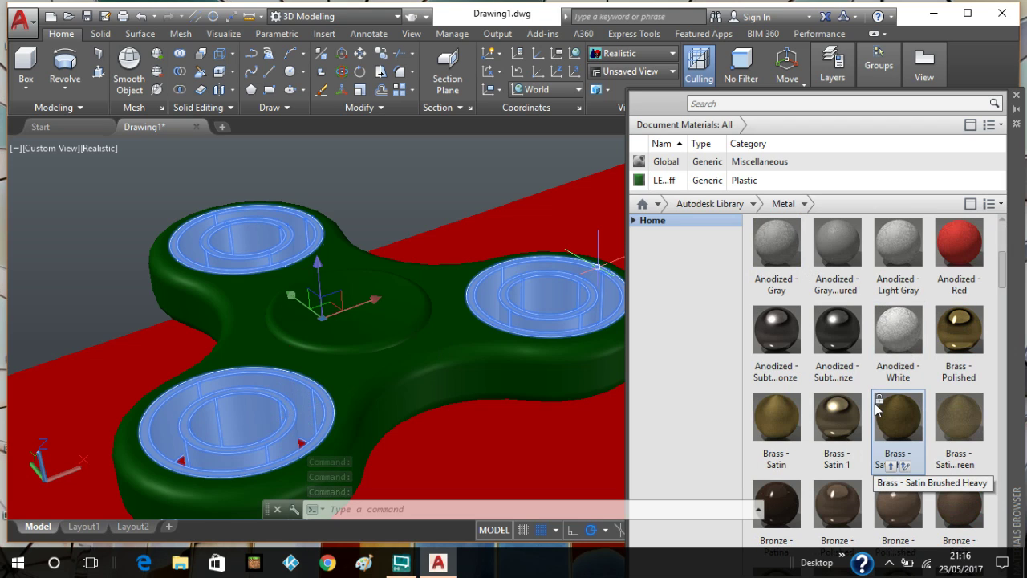
{"action": "scroll", "coordinate": [875, 402], "scroll_direction": "up", "scroll_amount": 3}
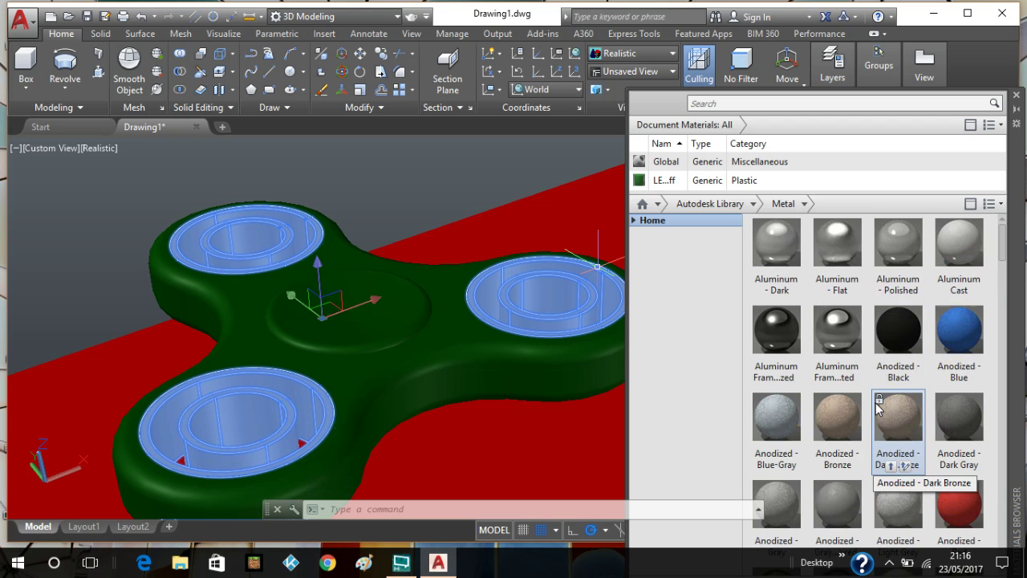
{"action": "right_click", "coordinate": [898, 258]}
{"action": "left_click", "coordinate": [917, 263]}
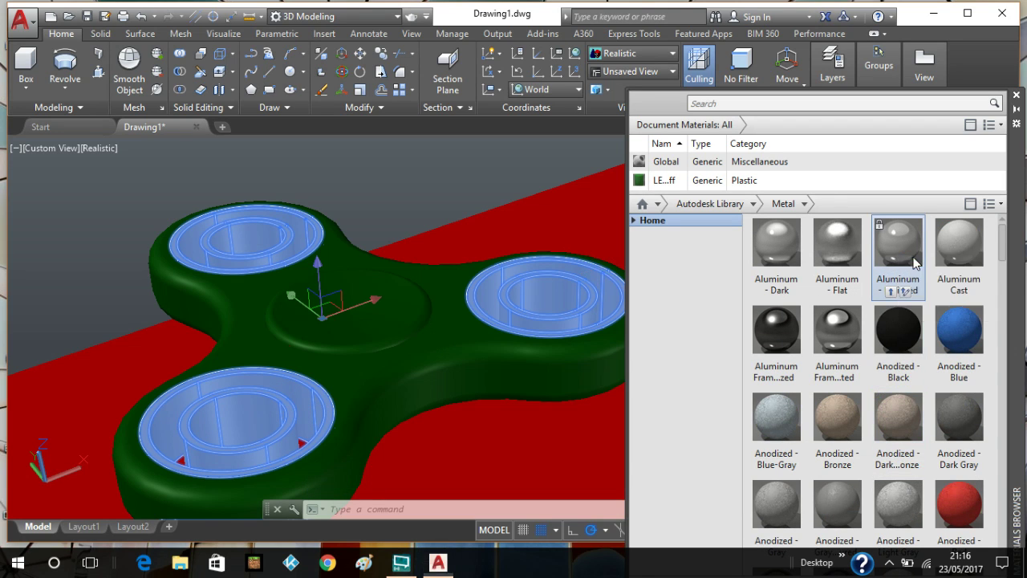
{"action": "key", "text": "Escape"}
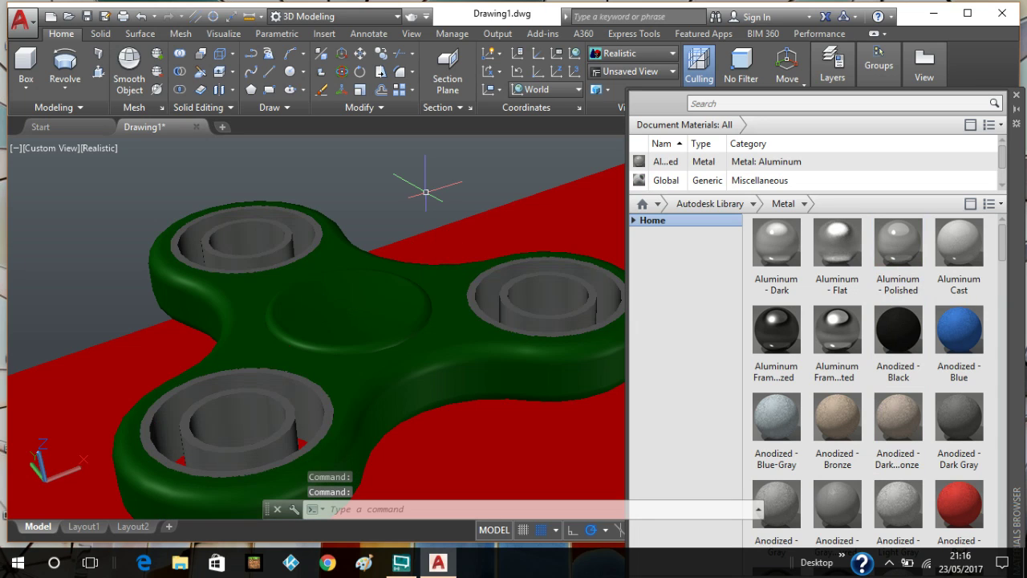
{"action": "scroll", "coordinate": [425, 193], "scroll_direction": "up", "scroll_amount": 2}
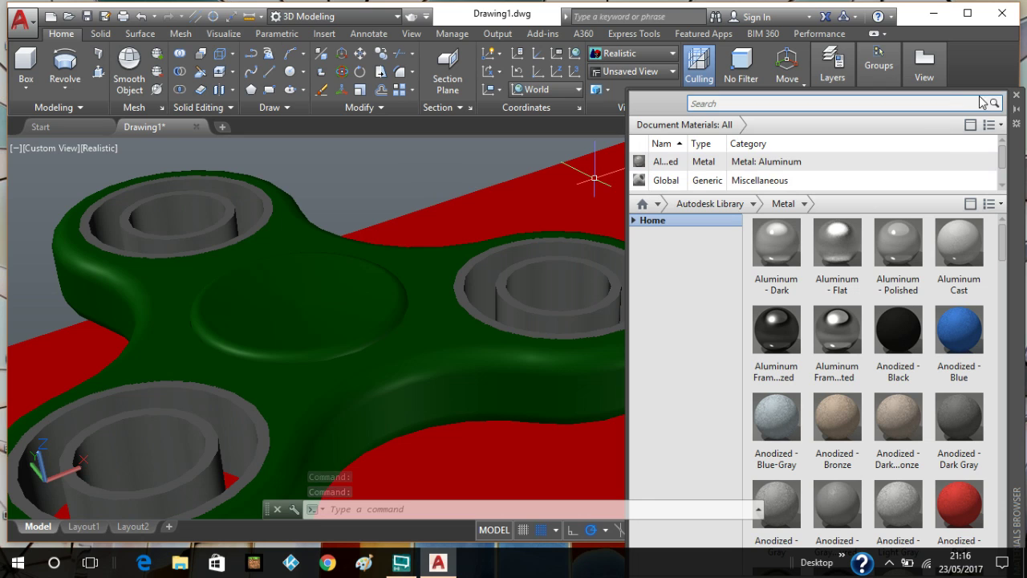
{"action": "left_click", "coordinate": [1013, 96]}
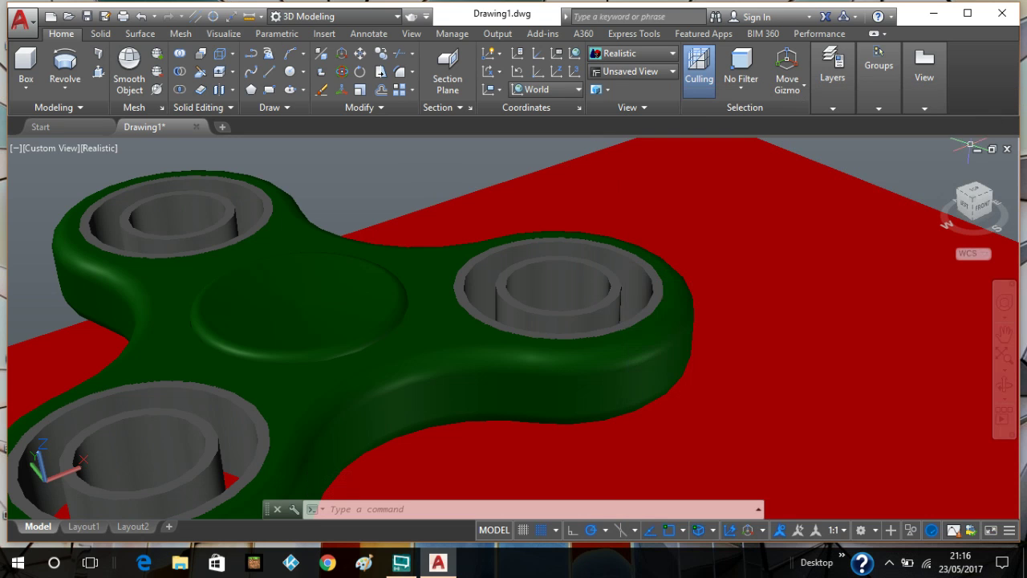
Set the top view to parallel projection and place a camera outside the surface's lower-left edge, targeting the spinner's centre
{"action": "left_click", "coordinate": [973, 192]}
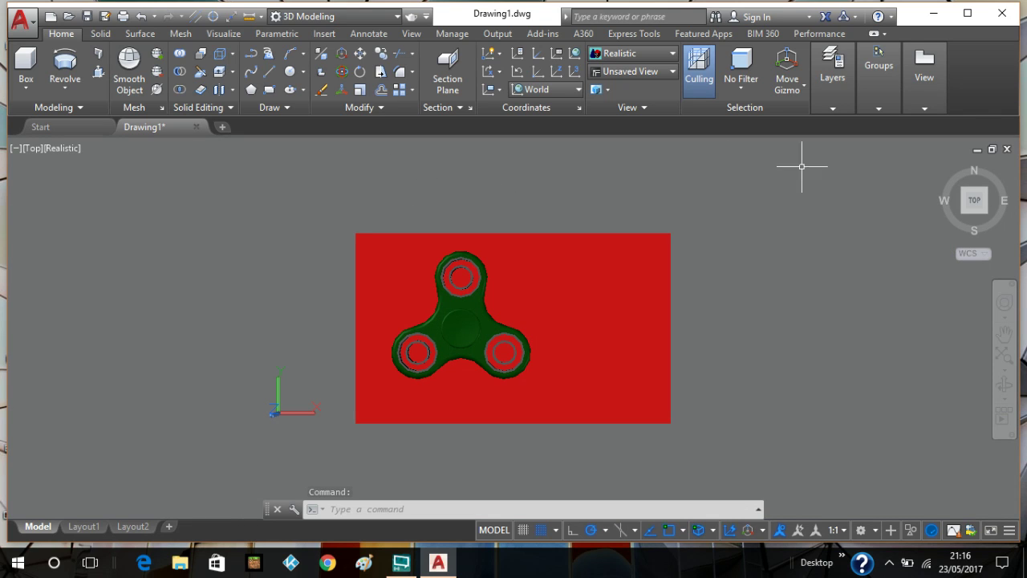
{"action": "right_click", "coordinate": [976, 206]}
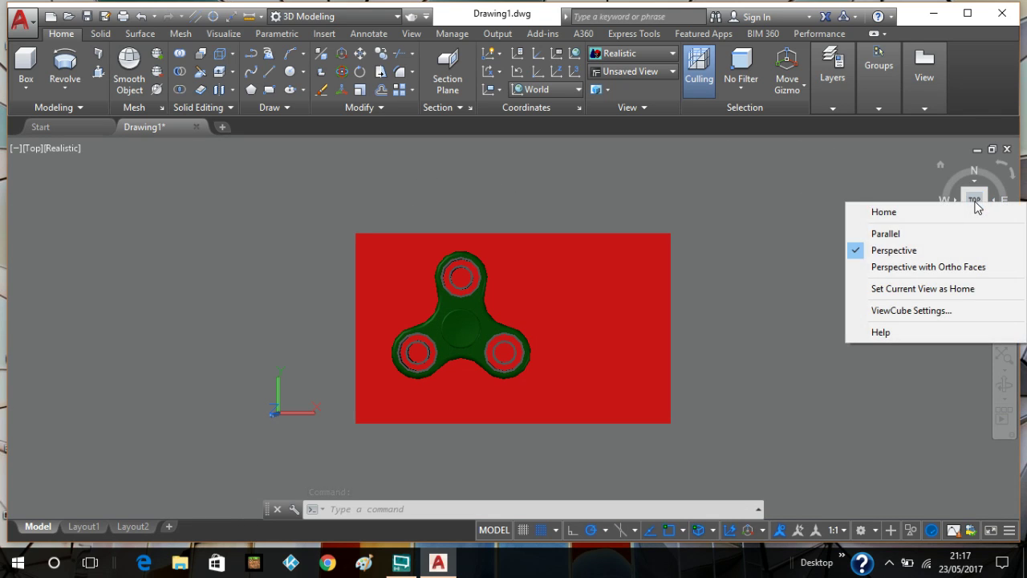
{"action": "left_click", "coordinate": [947, 233]}
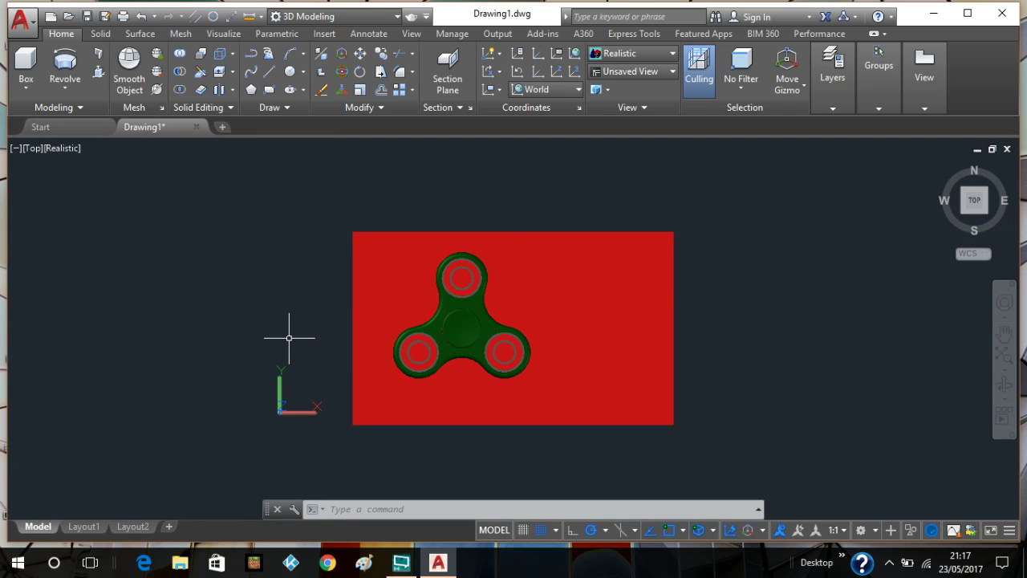
{"action": "scroll", "coordinate": [288, 331], "scroll_direction": "up", "scroll_amount": 1}
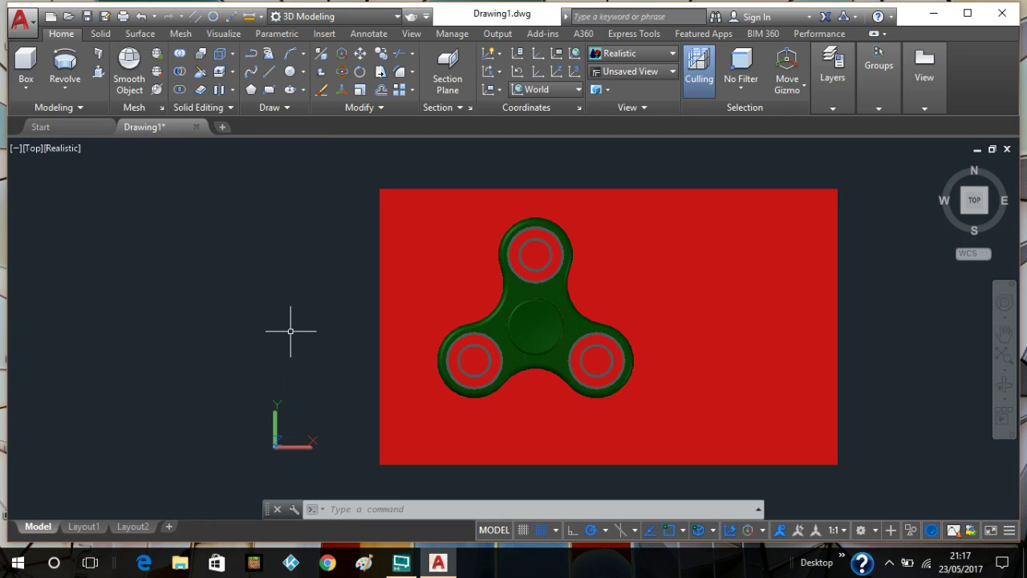
{"action": "type", "text": "am"}
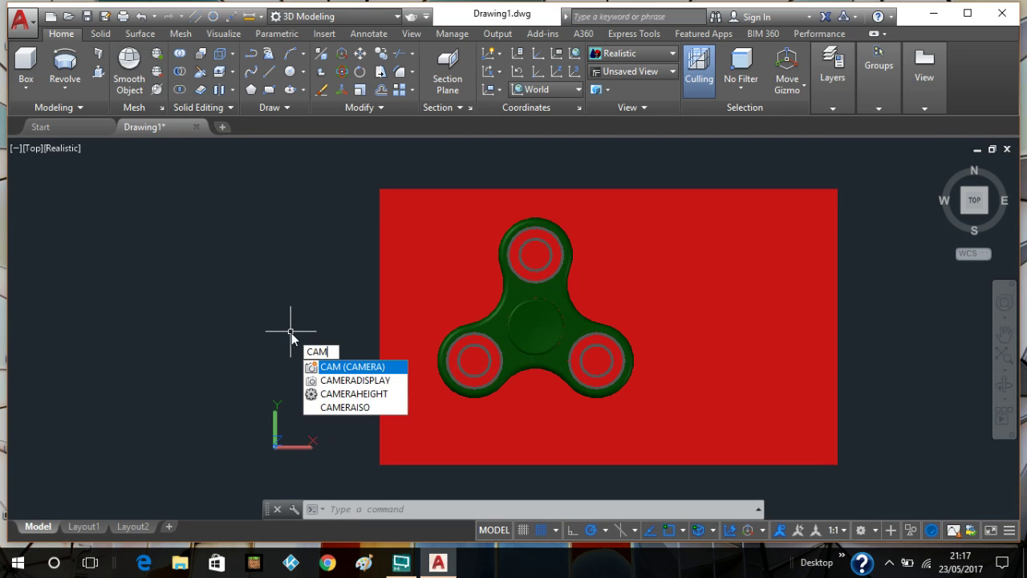
{"action": "key", "text": "Return"}
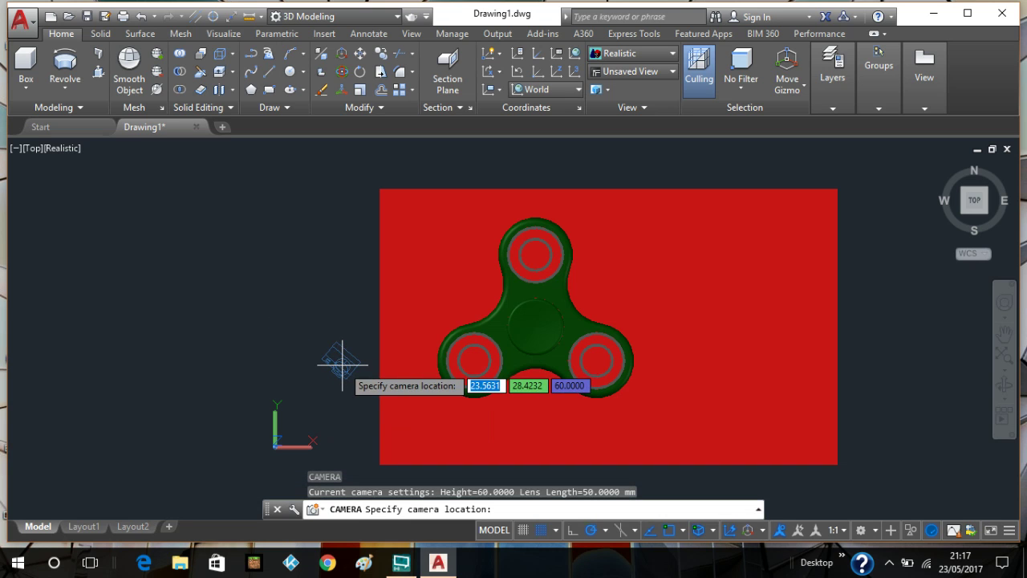
{"action": "left_click", "coordinate": [345, 425]}
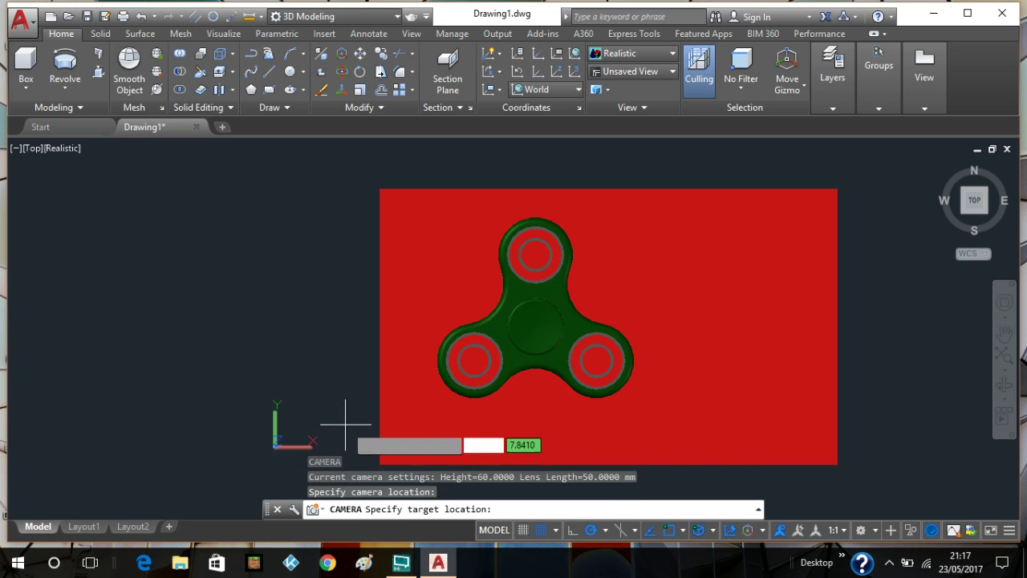
{"action": "left_click", "coordinate": [534, 322]}
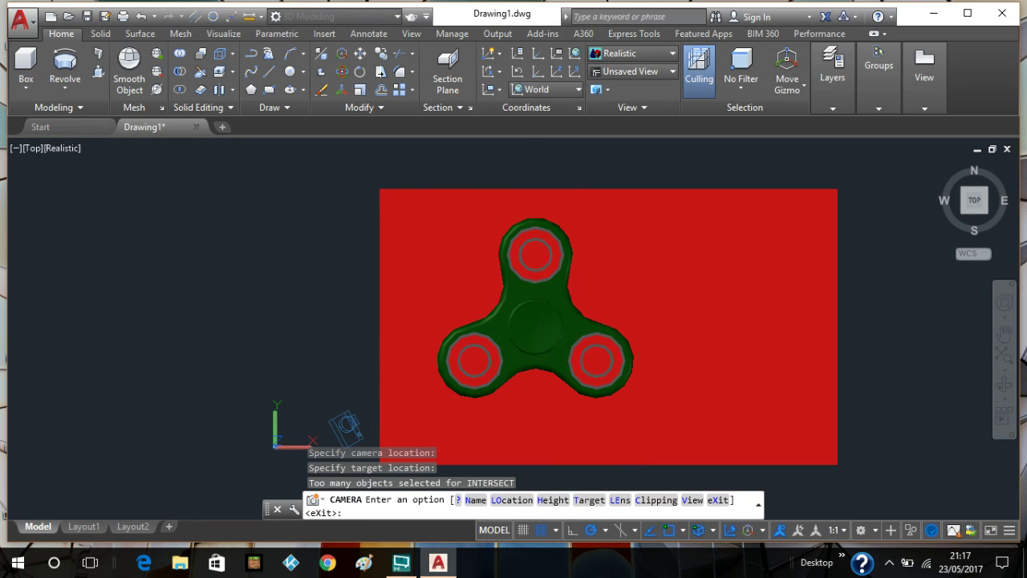
{"action": "key", "text": "Return"}
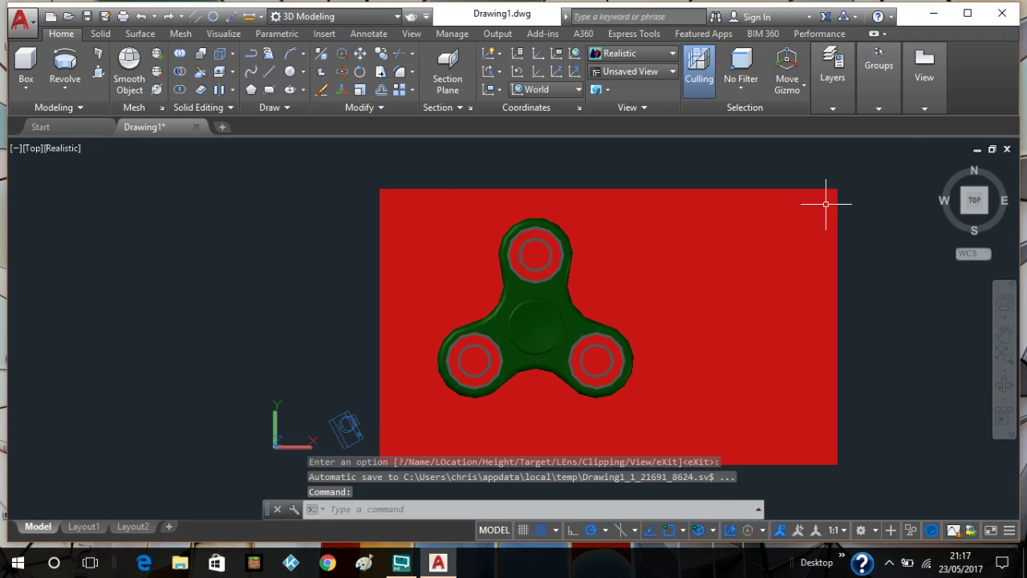
Move the camera's target toward the spinner in an oblique view and raise the camera straight up along the Z axis
{"action": "left_click", "coordinate": [941, 166]}
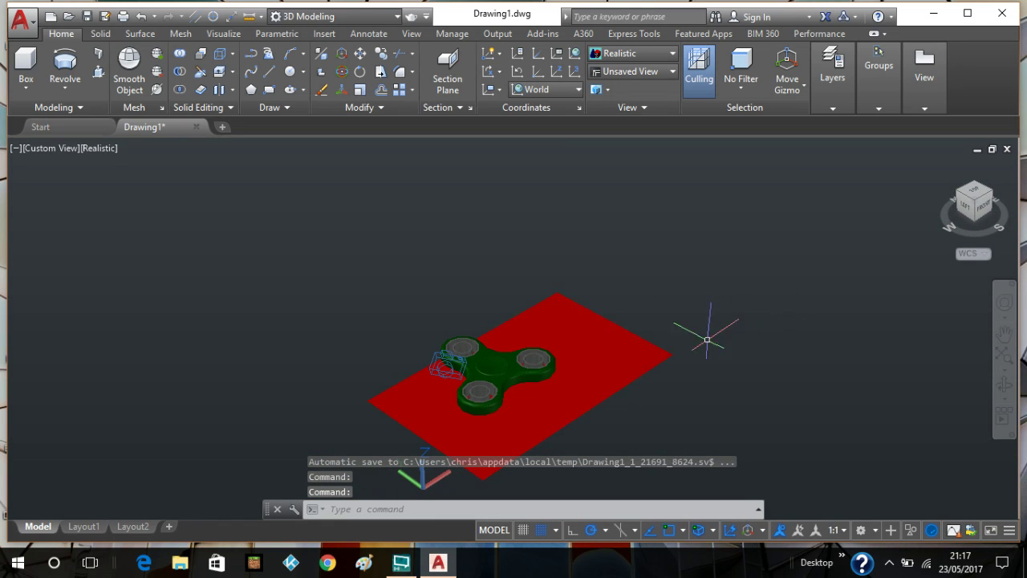
{"action": "middle_click_drag", "start_coordinate": [767, 300], "coordinate": [724, 289], "text": "shift"}
{"action": "left_click", "coordinate": [373, 317]}
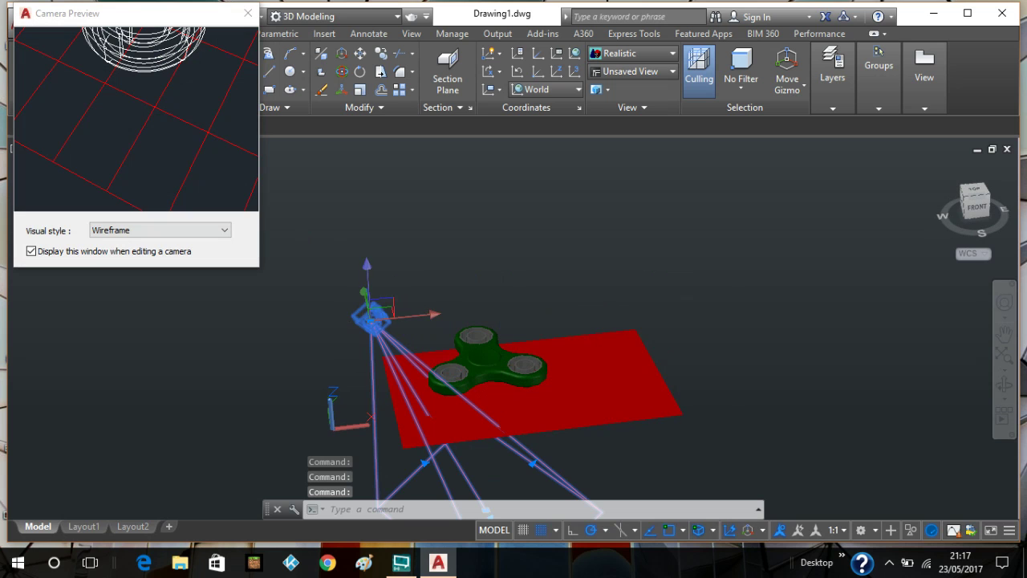
{"action": "scroll", "coordinate": [670, 325], "scroll_direction": "down", "scroll_amount": 3}
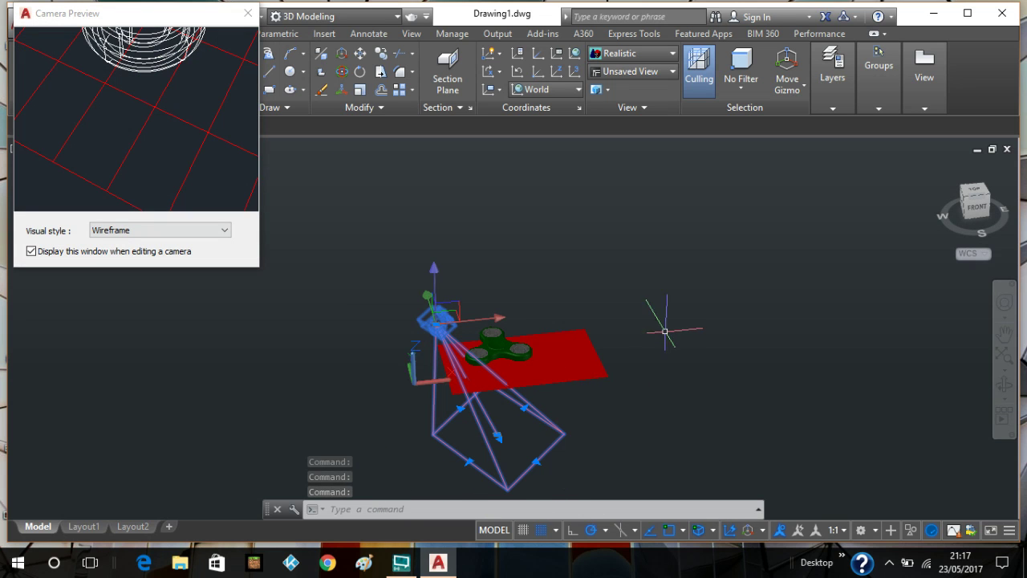
{"action": "left_click", "coordinate": [497, 437]}
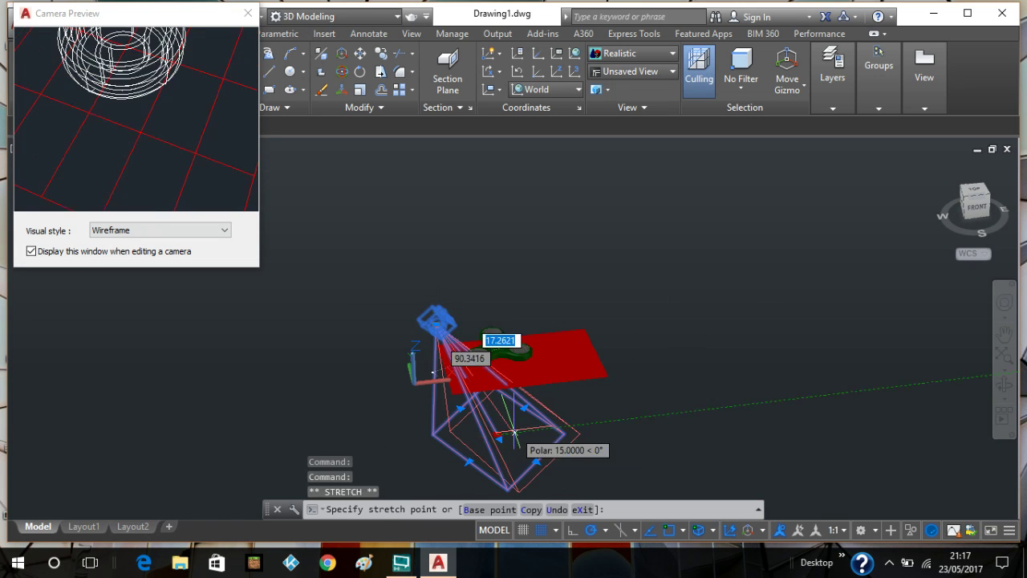
{"action": "left_click", "coordinate": [543, 386]}
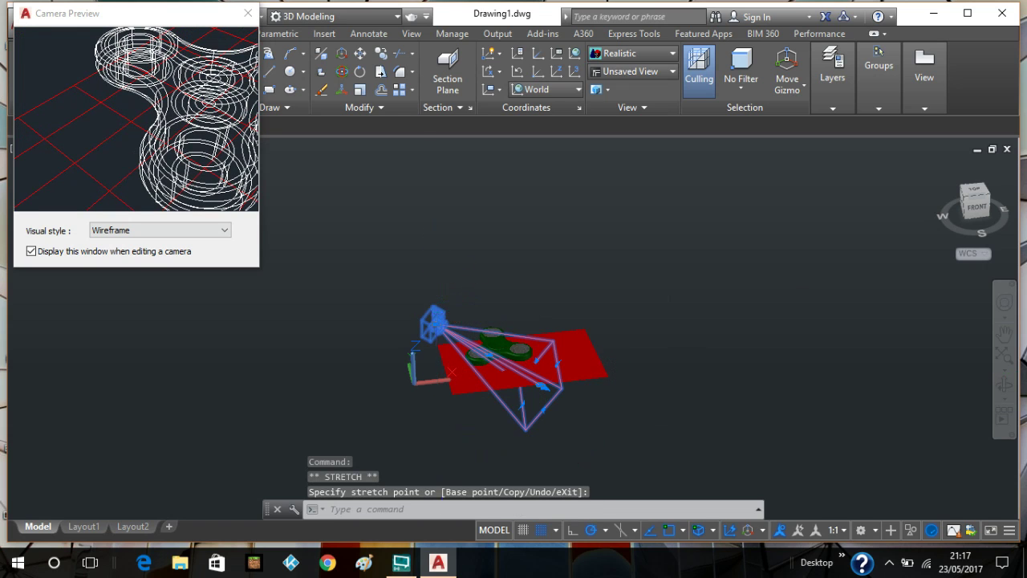
{"action": "left_click", "coordinate": [433, 321]}
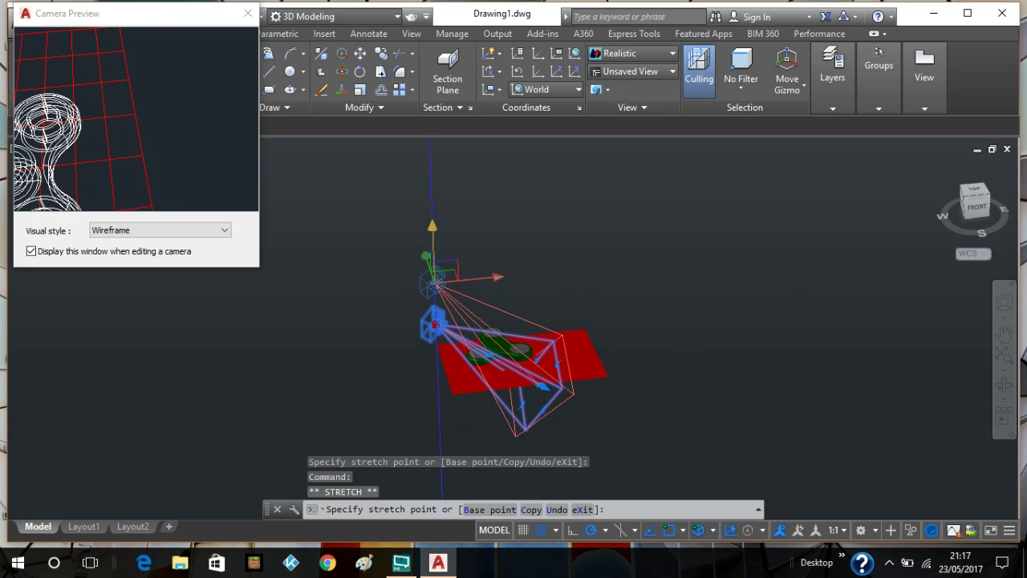
{"action": "left_click", "coordinate": [434, 281]}
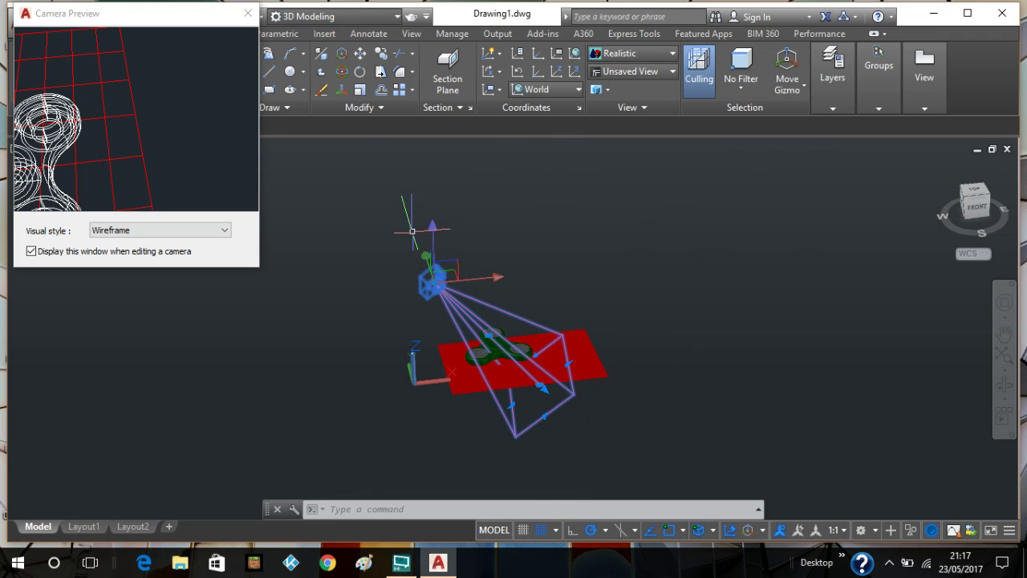
Close the camera preview and erase the camera
{"action": "left_click", "coordinate": [248, 14]}
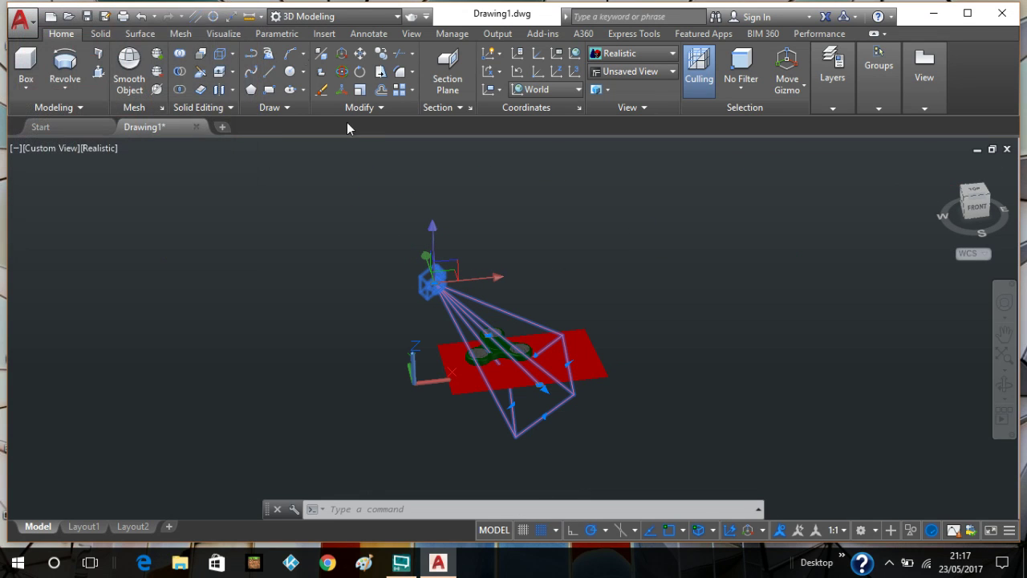
{"action": "left_click", "coordinate": [321, 90]}
Place a new camera in the top view just outside the middle of the surface's left edge, targeting the spinner's centre
{"action": "left_click", "coordinate": [974, 197]}
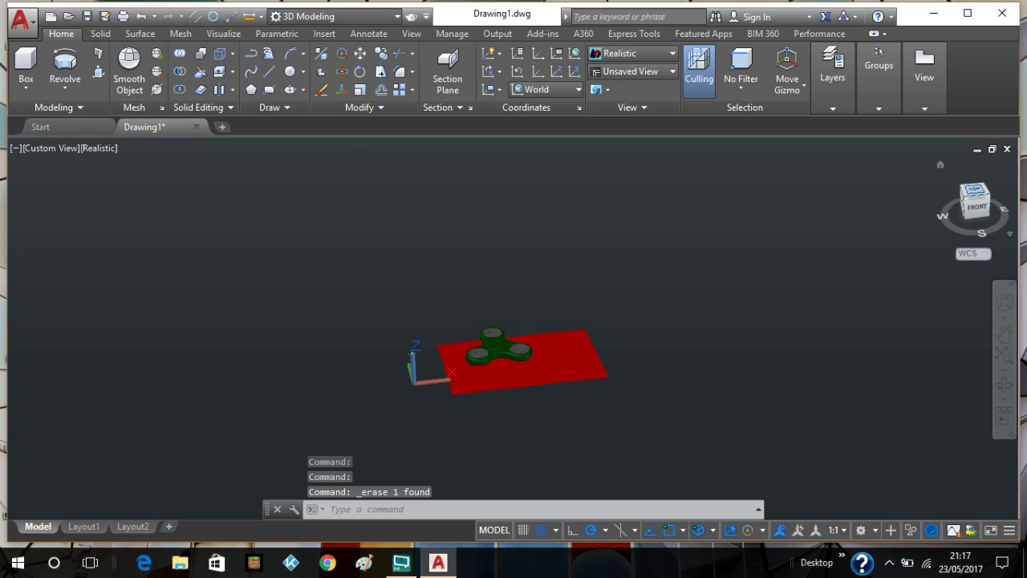
{"action": "type", "text": "CAM"}
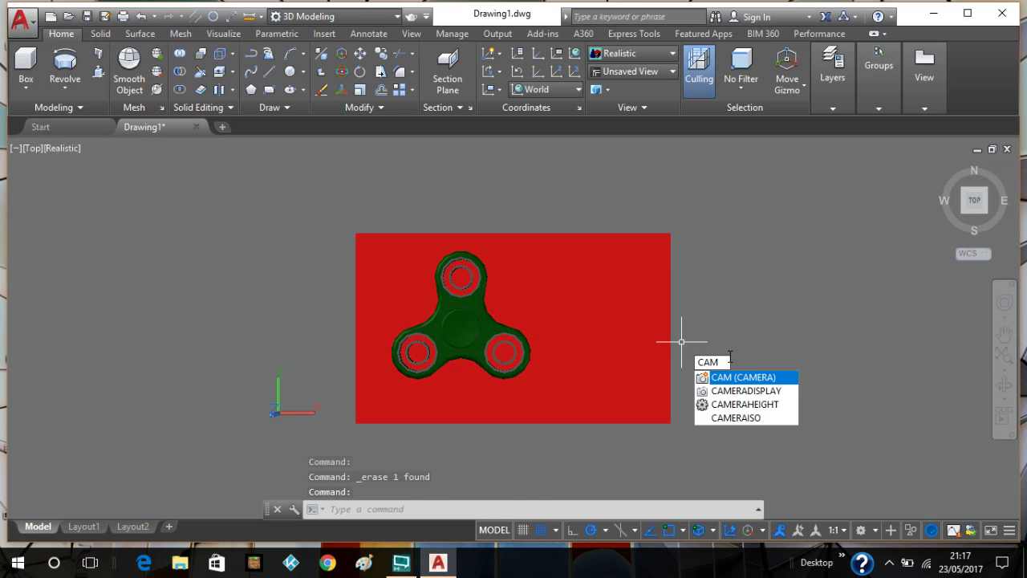
{"action": "key", "text": "Return"}
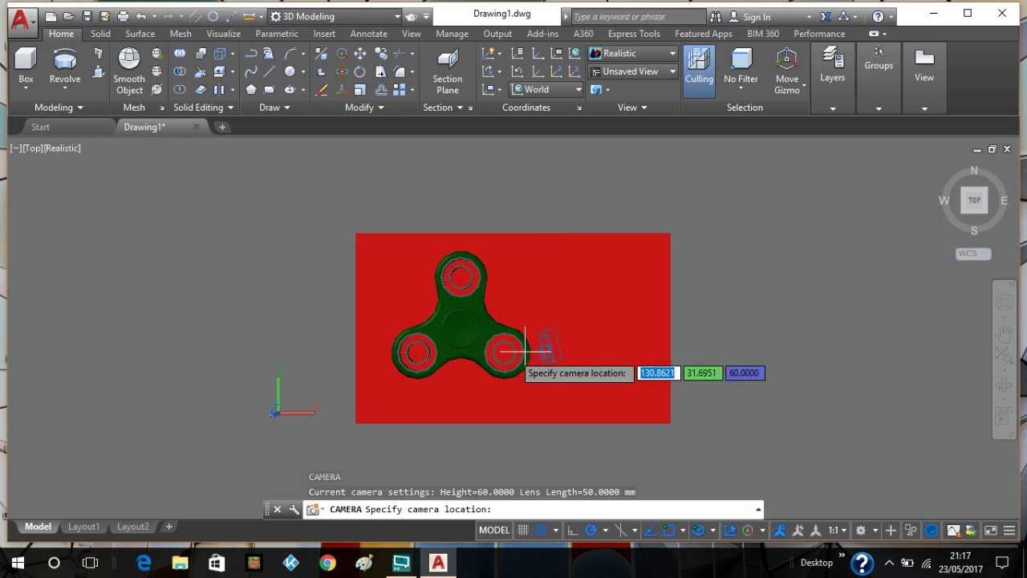
{"action": "left_click", "coordinate": [315, 331]}
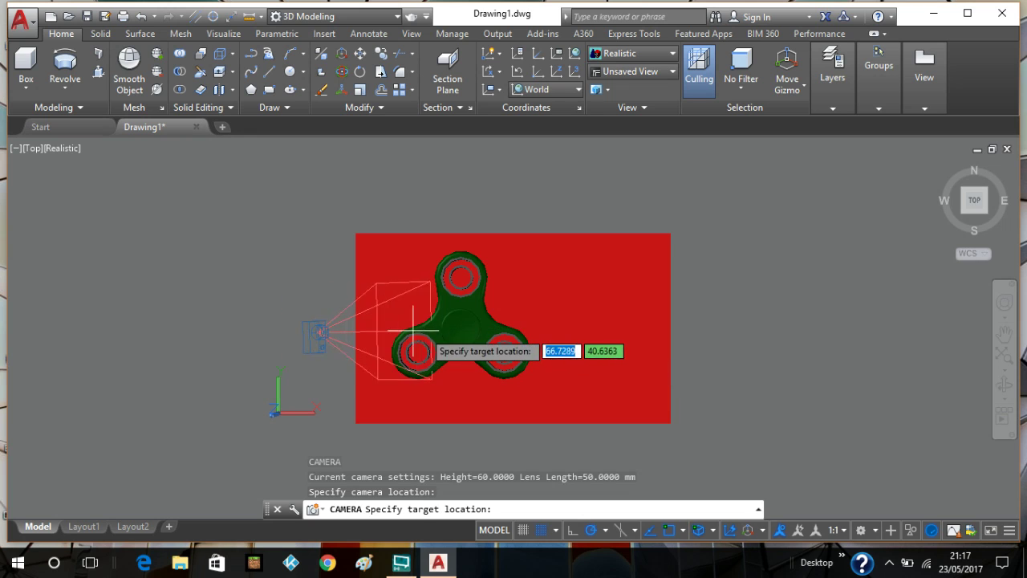
{"action": "left_click", "coordinate": [450, 319]}
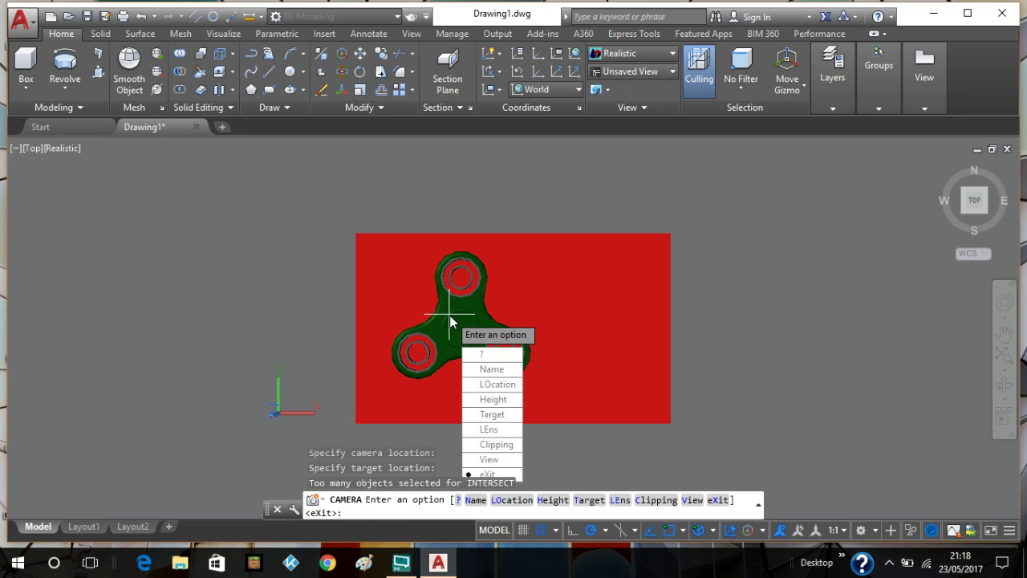
{"action": "key", "text": "Return"}
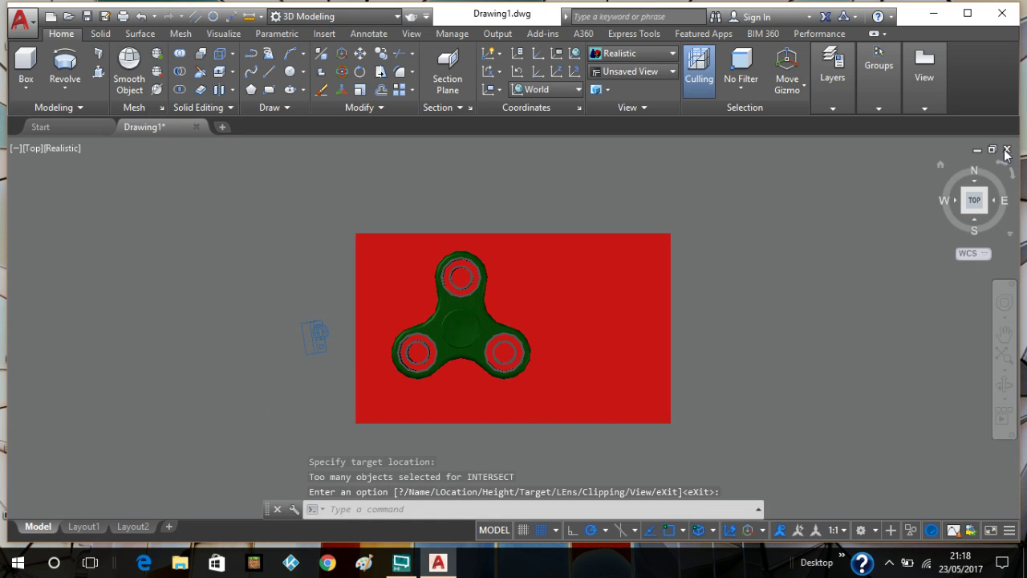
Widen the new camera's field of view in an oblique view so its frame takes in the whole spinner
{"action": "left_click", "coordinate": [963, 187]}
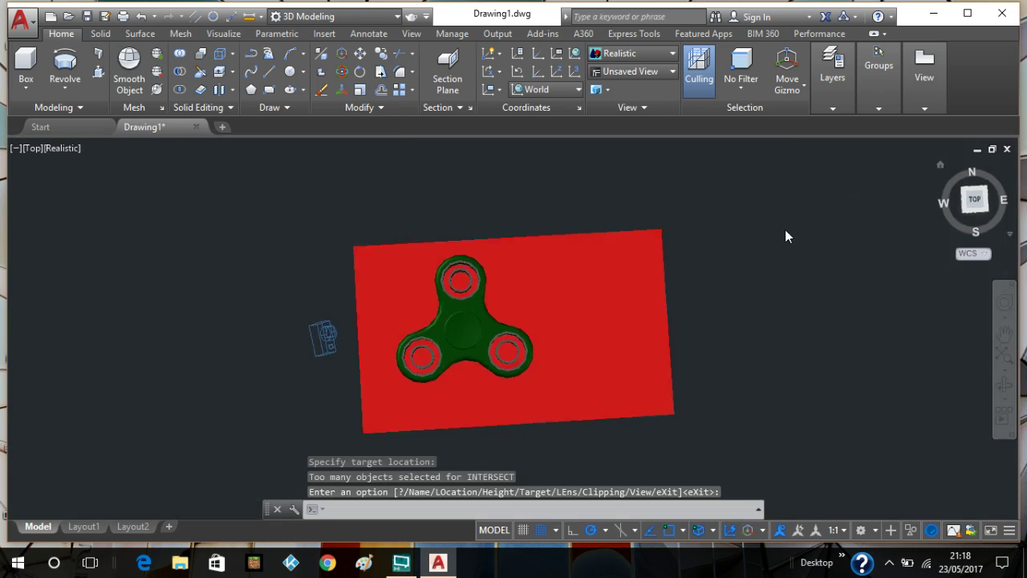
{"action": "left_click", "coordinate": [406, 338]}
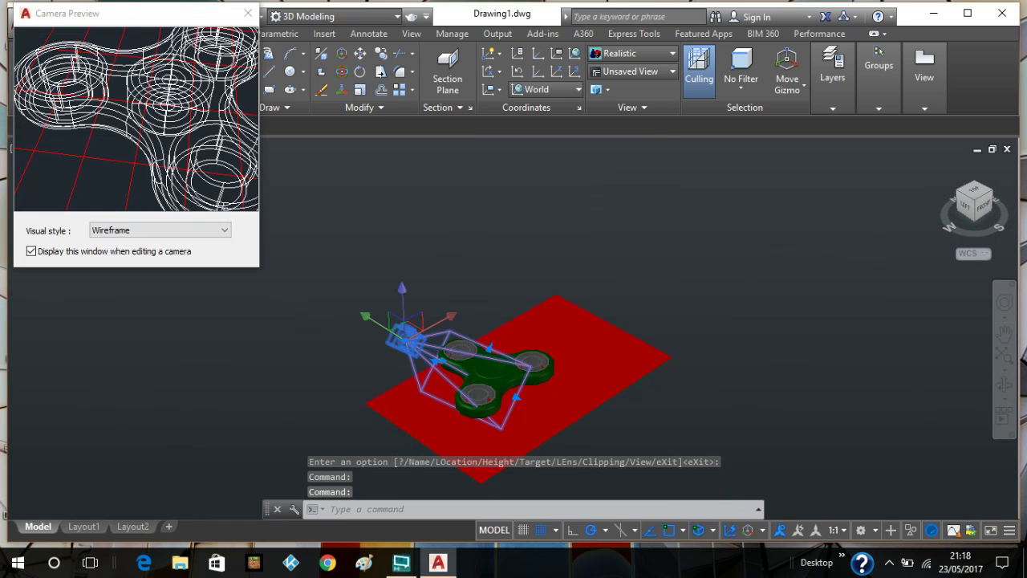
{"action": "left_click", "coordinate": [516, 397]}
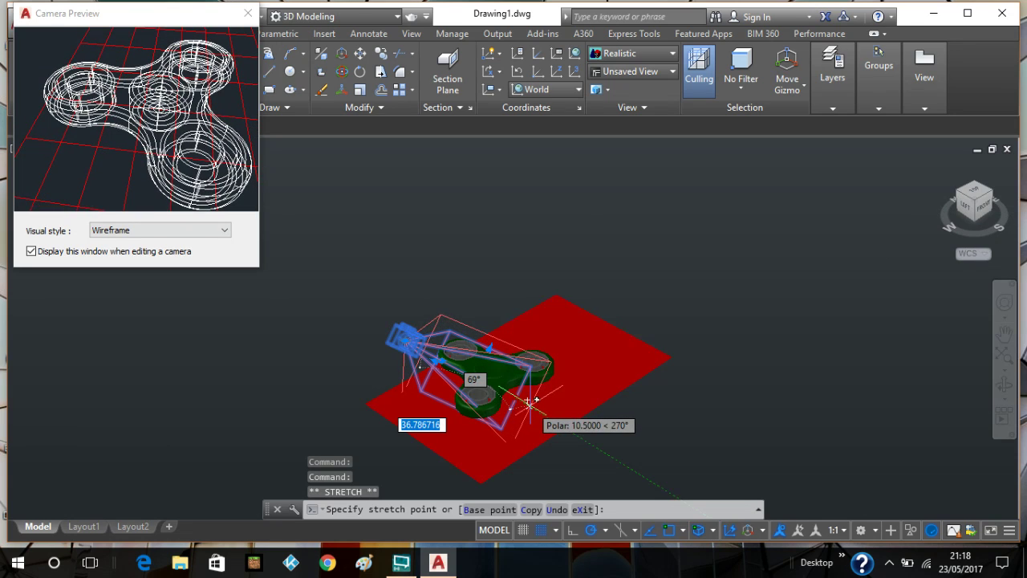
{"action": "left_click", "coordinate": [530, 402]}
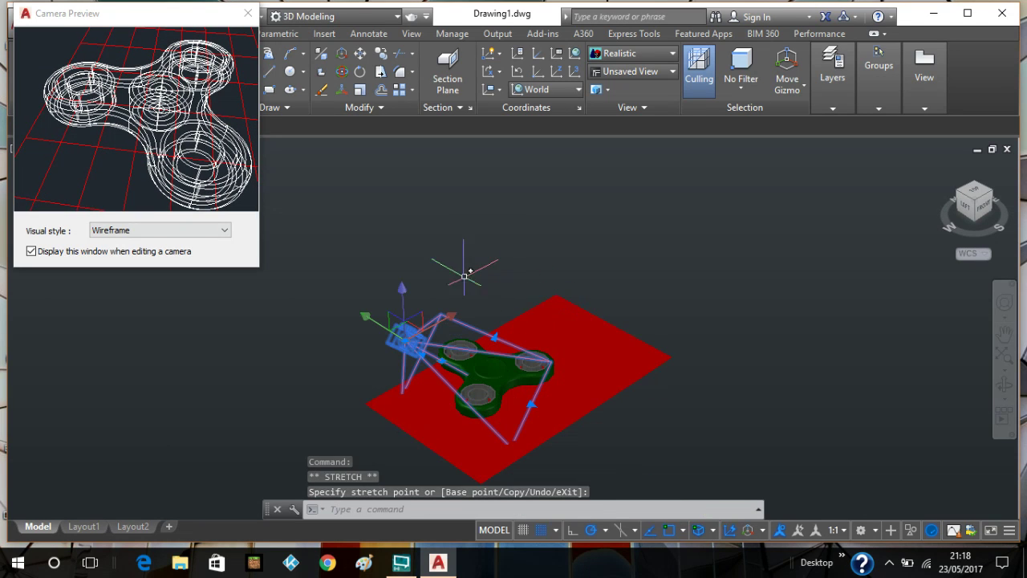
{"action": "key", "text": "Escape"}
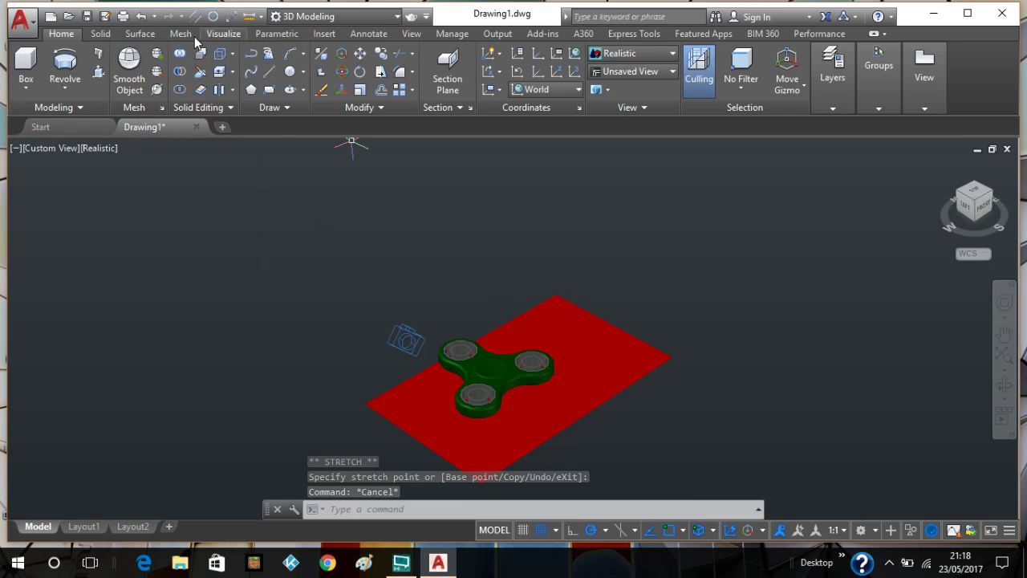
Enable ground shadows and sunlight for the scene, dismissing the exposure settings prompt
{"action": "left_click", "coordinate": [223, 34]}
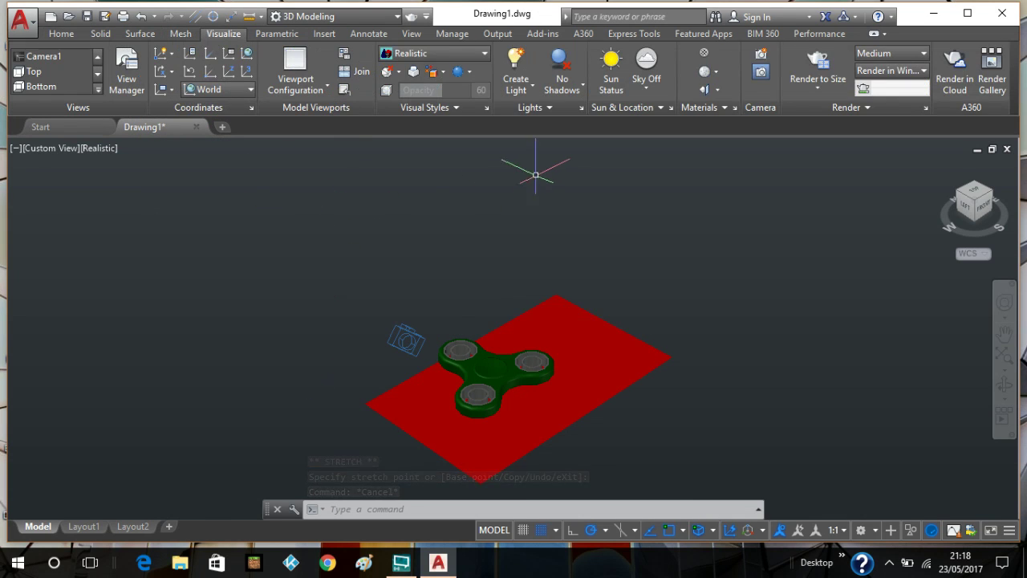
{"action": "left_click", "coordinate": [564, 90]}
{"action": "left_click", "coordinate": [601, 143]}
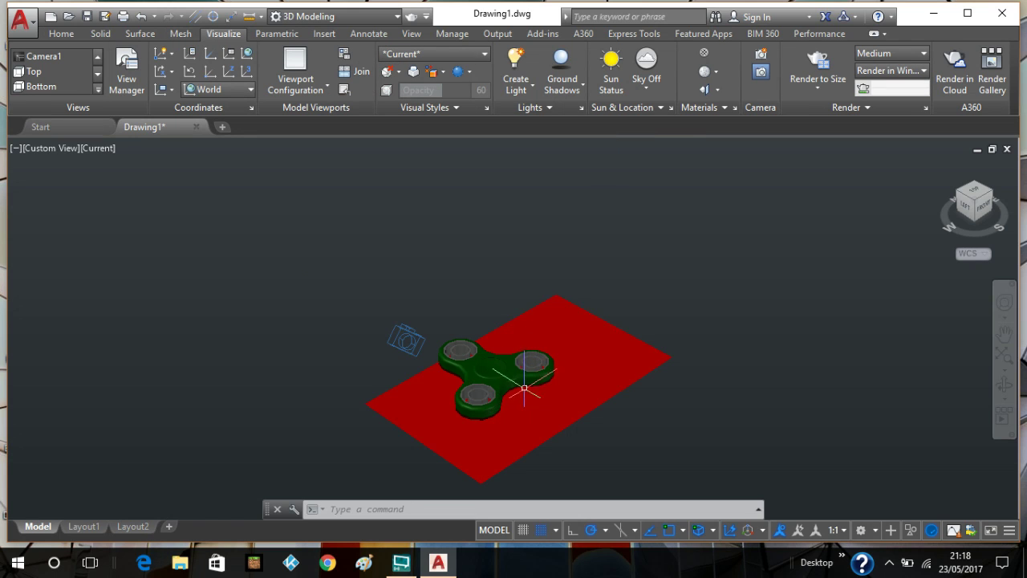
{"action": "left_click", "coordinate": [615, 77]}
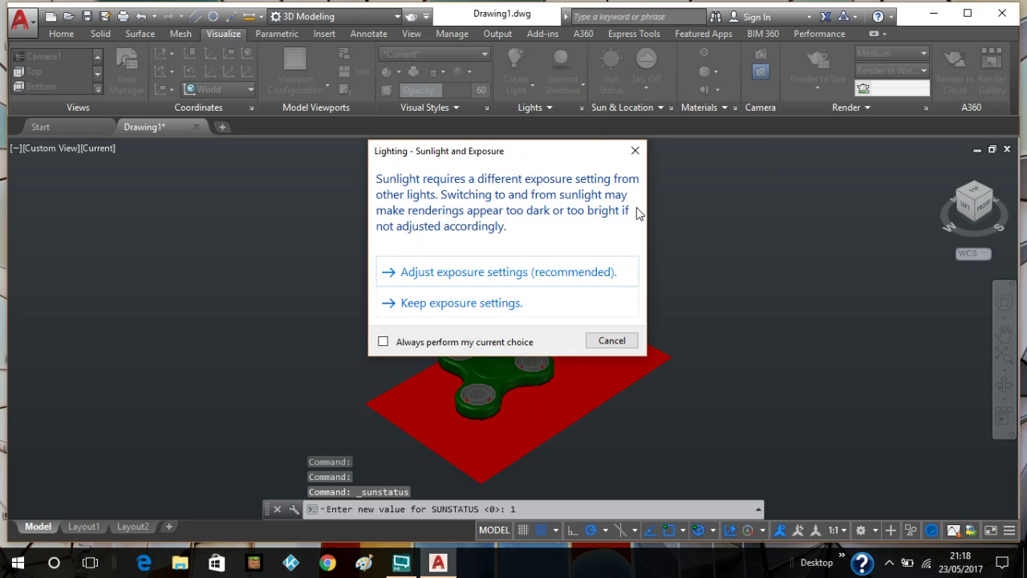
{"action": "left_click", "coordinate": [634, 152]}
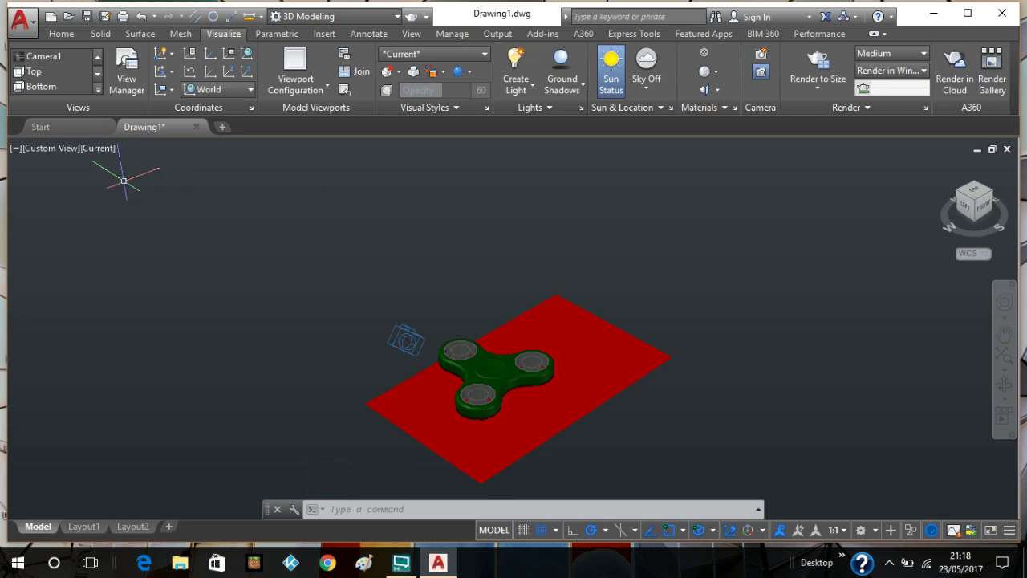
Render the scene from the Camera1 view, check the rendered image close up, and close the render window
{"action": "left_click", "coordinate": [59, 150]}
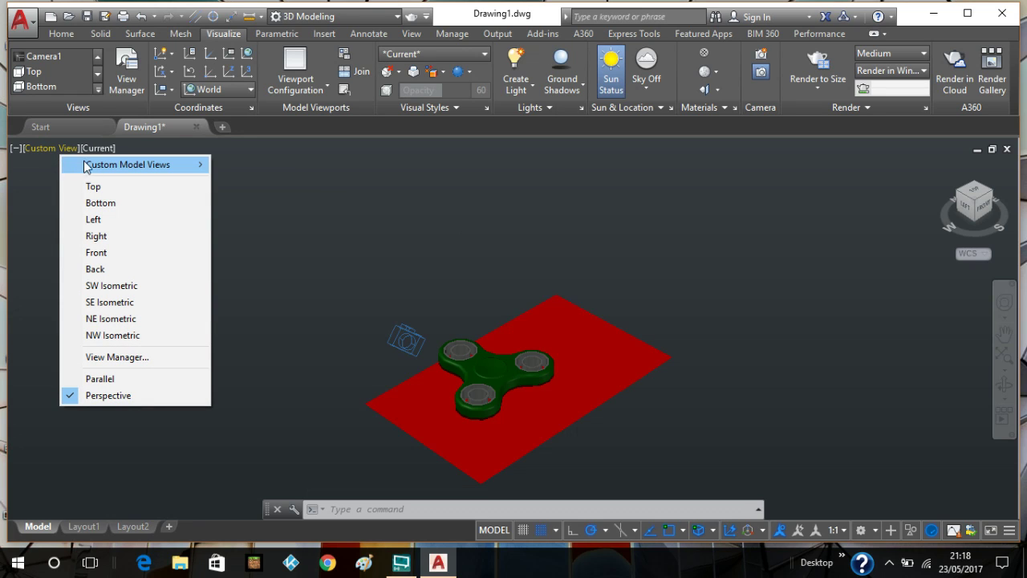
{"action": "mouse_move", "coordinate": [126, 166]}
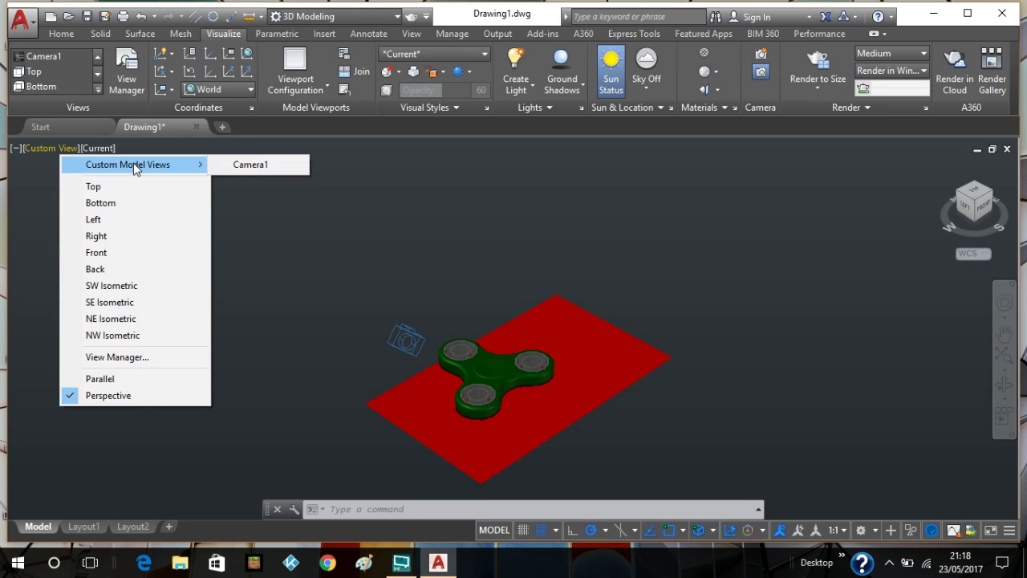
{"action": "left_click", "coordinate": [253, 165]}
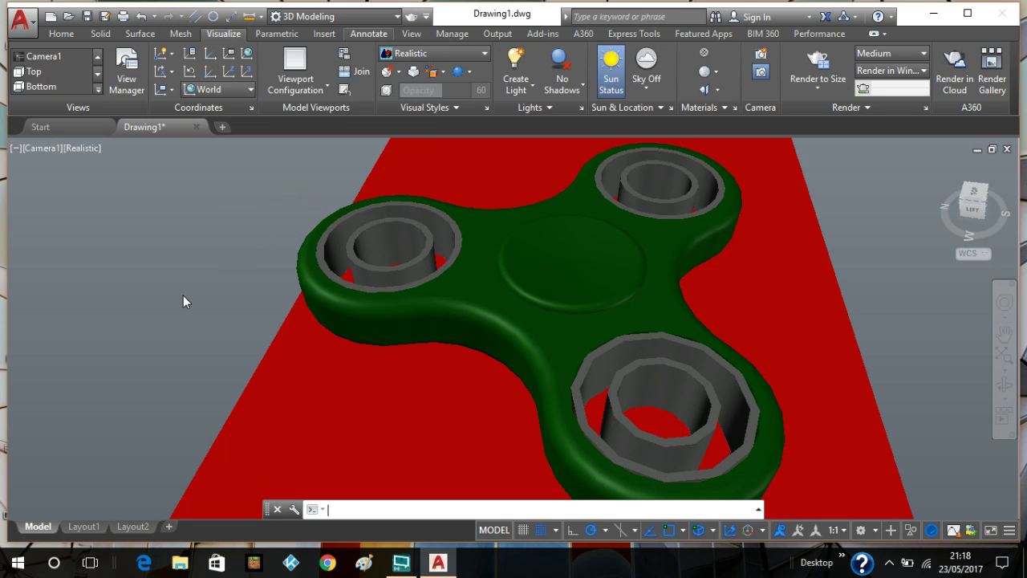
{"action": "type", "text": "render"}
{"action": "key", "text": "Return"}
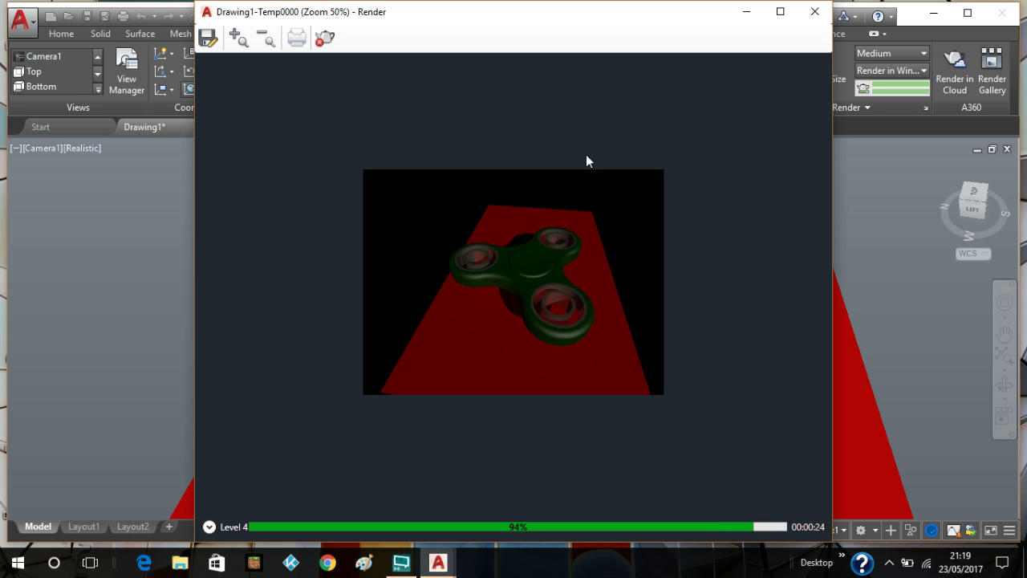
{"action": "scroll", "coordinate": [587, 154], "scroll_direction": "up", "scroll_amount": 3}
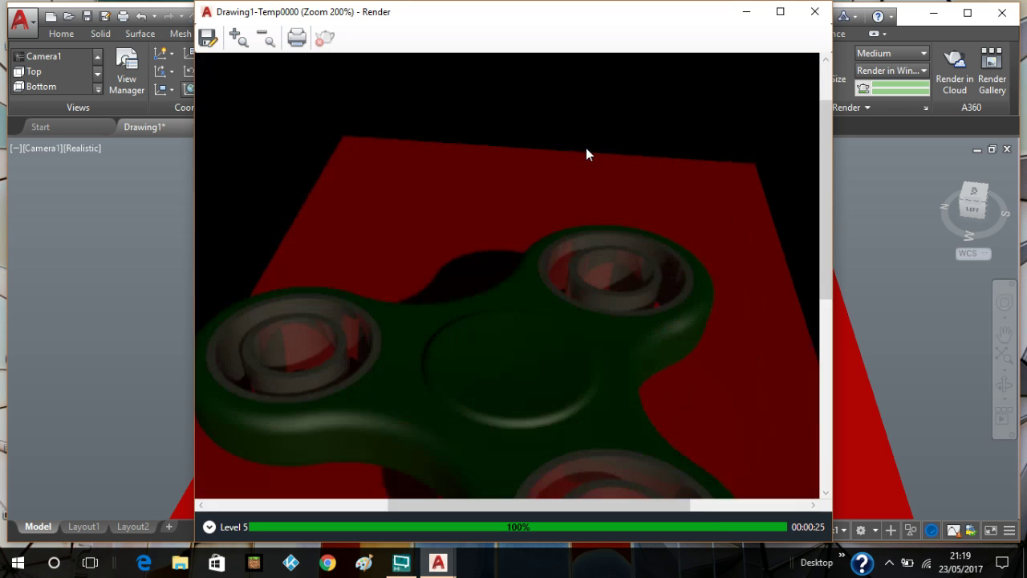
{"action": "scroll", "coordinate": [587, 155], "scroll_direction": "down", "scroll_amount": 3}
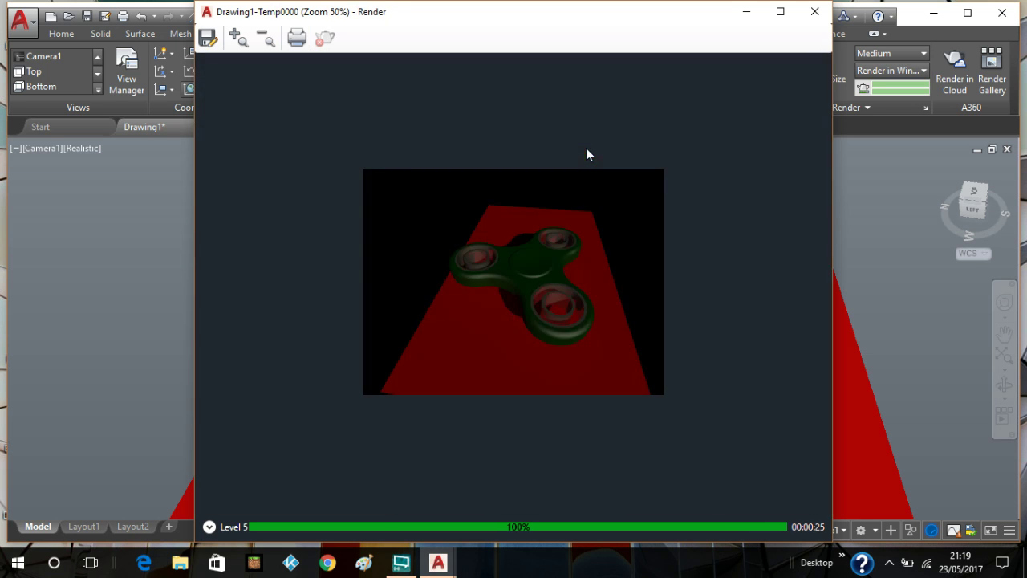
{"action": "left_click", "coordinate": [815, 11]}
Render the spinner and surface again from a wider oblique view outside the camera and close the result
{"action": "scroll", "coordinate": [842, 231], "scroll_direction": "down", "scroll_amount": 5}
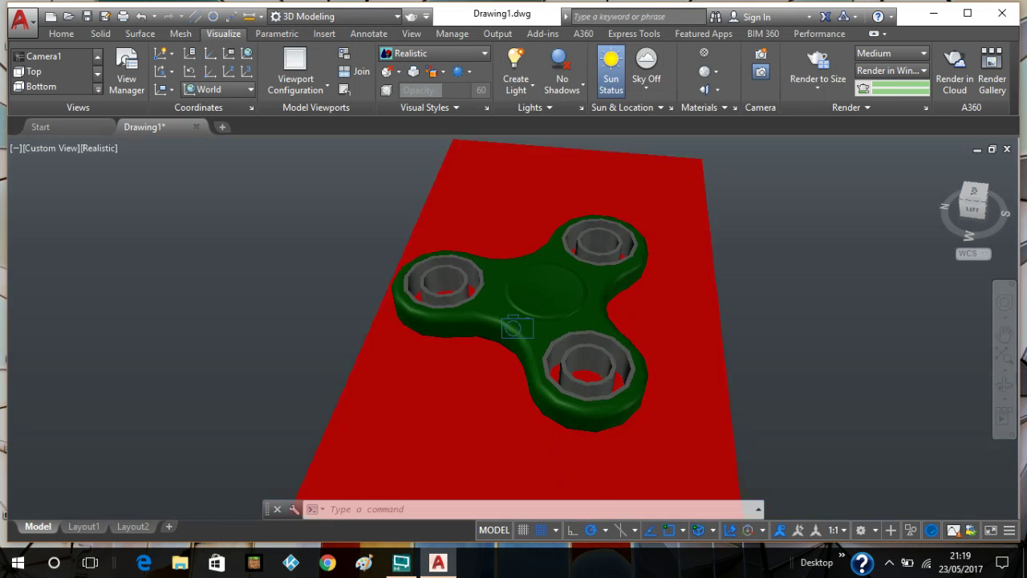
{"action": "middle_click_drag", "start_coordinate": [851, 233], "coordinate": [757, 240], "text": "shift"}
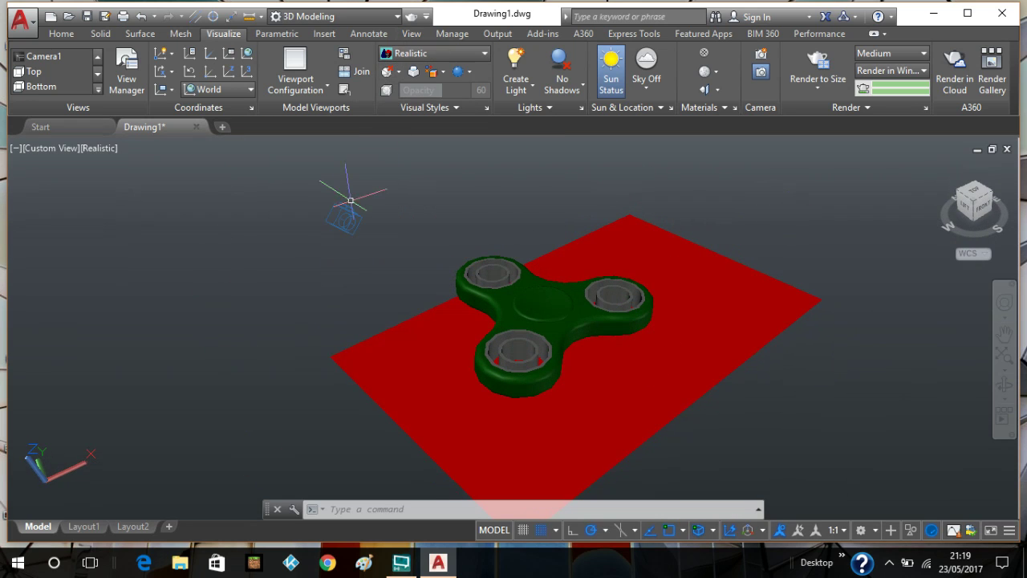
{"action": "left_click", "coordinate": [410, 17]}
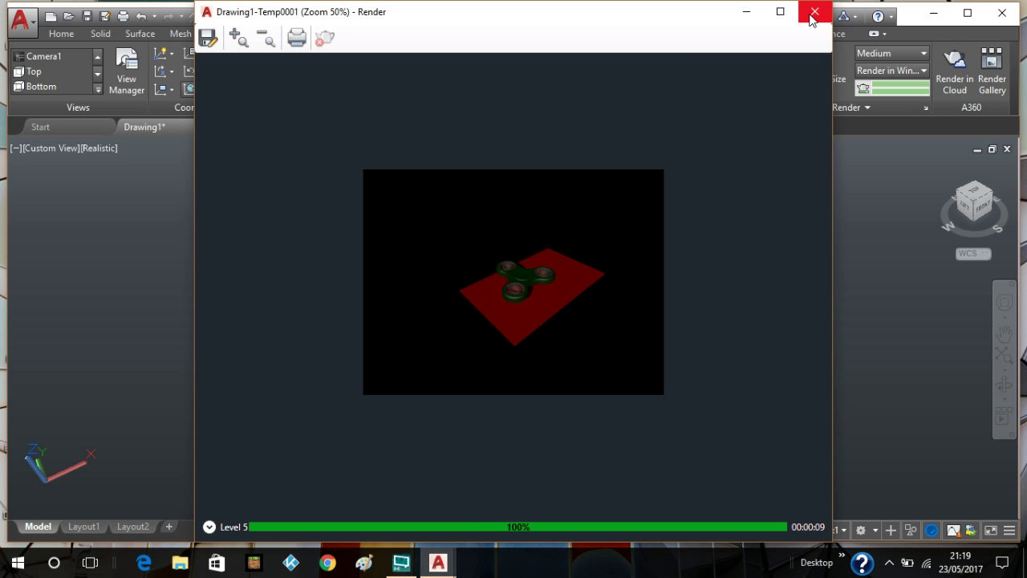
{"action": "left_click", "coordinate": [814, 13]}
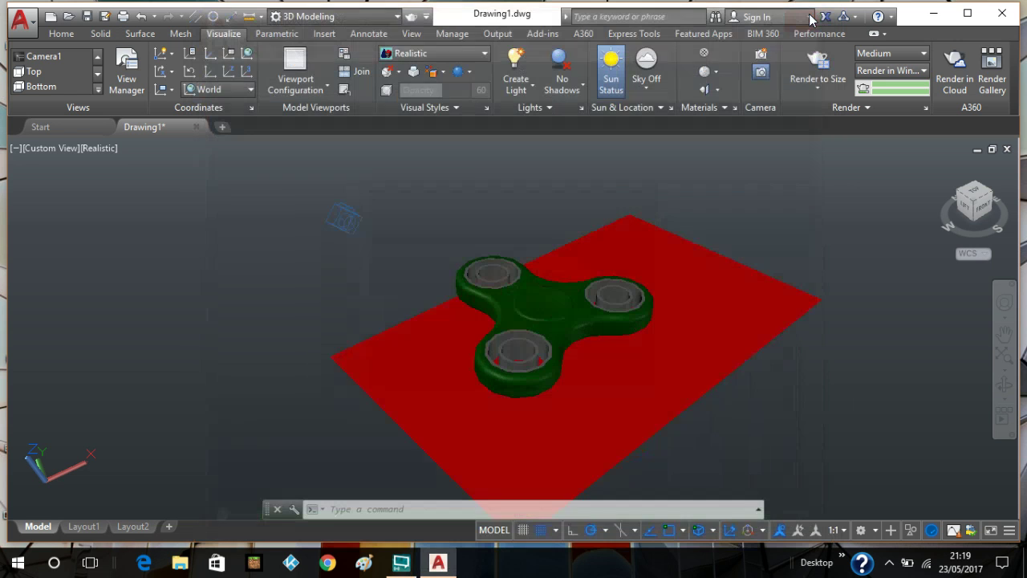
Return to the top view and display the model in the 2D Wireframe visual style
{"action": "middle_click_drag", "start_coordinate": [741, 214], "coordinate": [665, 300], "text": "shift"}
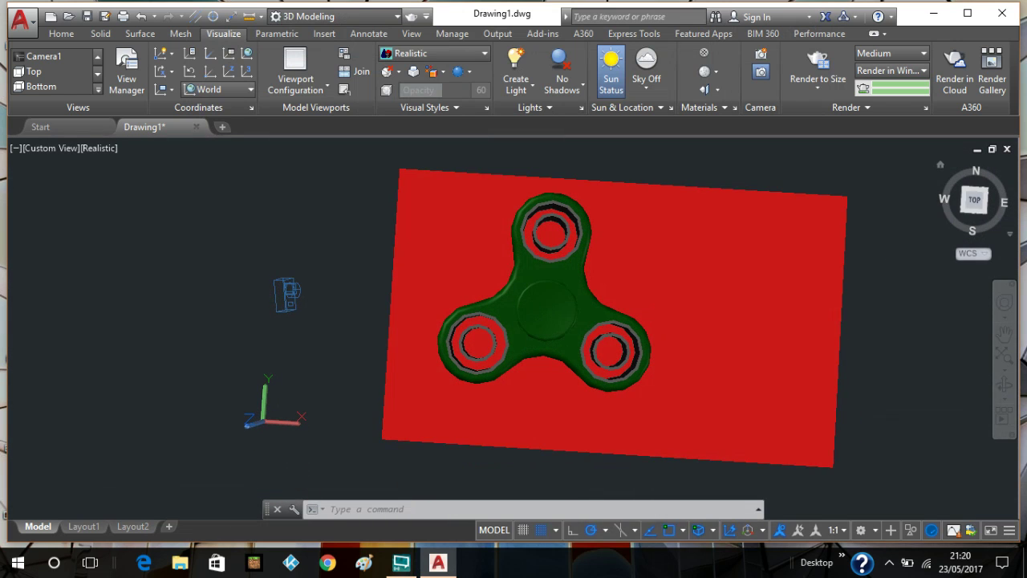
{"action": "left_click", "coordinate": [975, 199]}
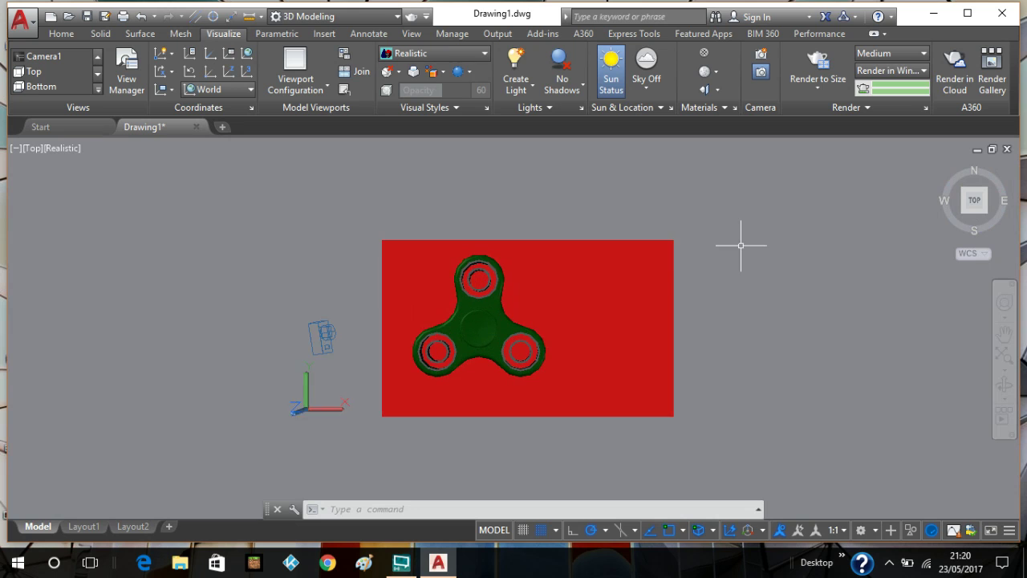
{"action": "middle_click_drag", "start_coordinate": [631, 191], "coordinate": [672, 279]}
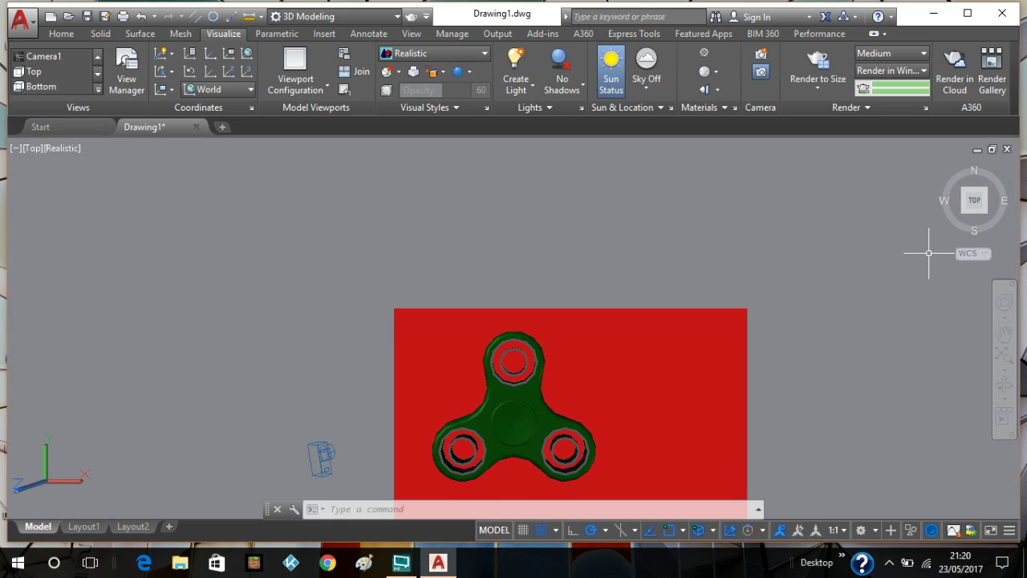
{"action": "left_click", "coordinate": [63, 151]}
{"action": "left_click", "coordinate": [99, 186]}
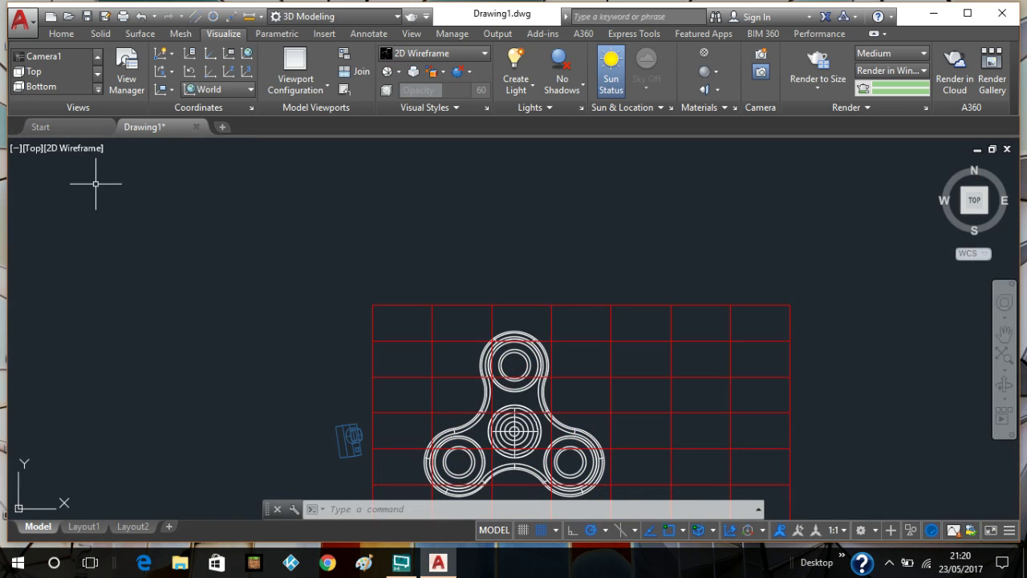
{"action": "left_click", "coordinate": [65, 36]}
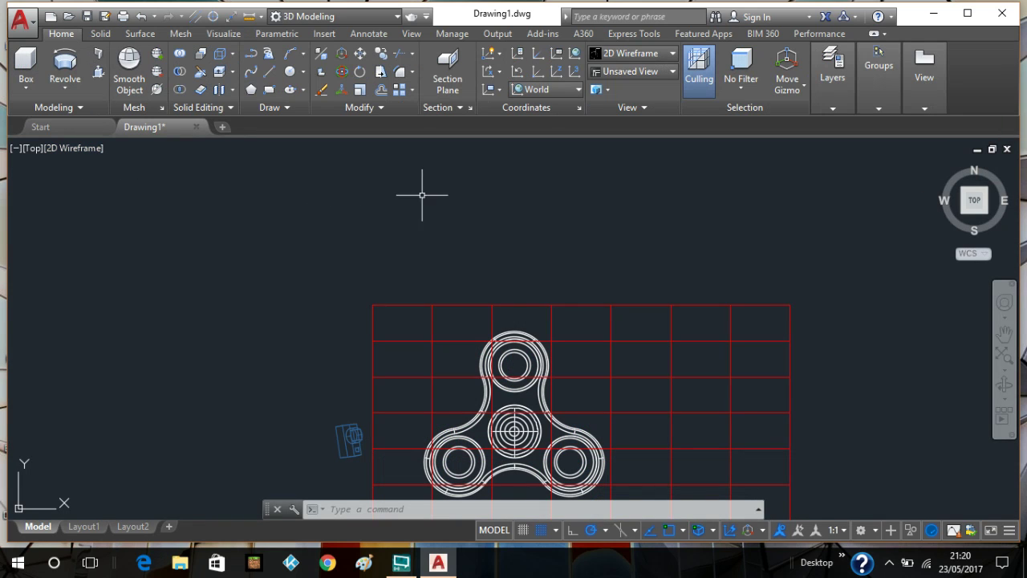
Draw a circle just beyond the surface's upper edge, above the spinner's upper lobe
{"action": "scroll", "coordinate": [510, 321], "scroll_direction": "up", "scroll_amount": 4}
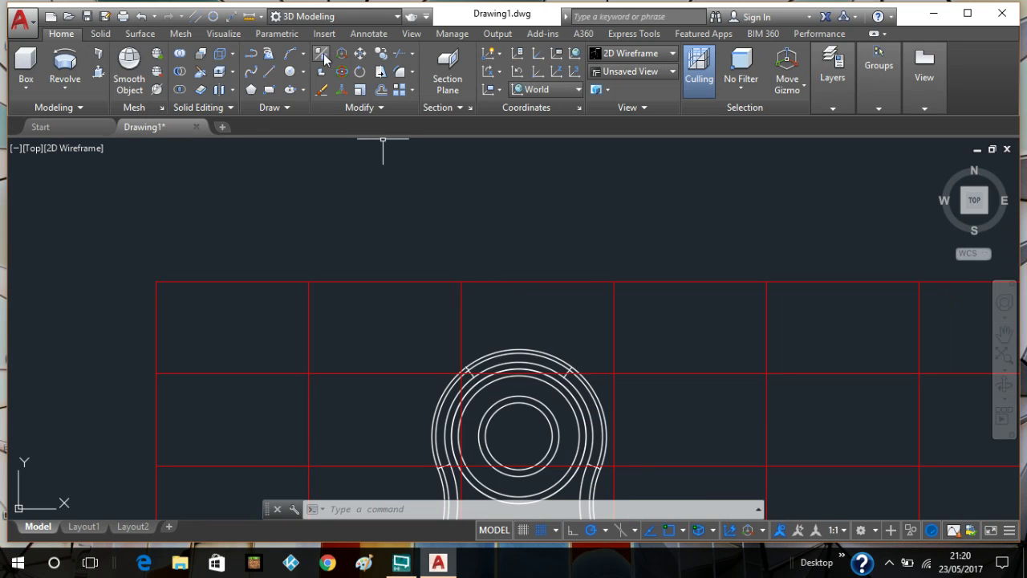
{"action": "left_click", "coordinate": [289, 71]}
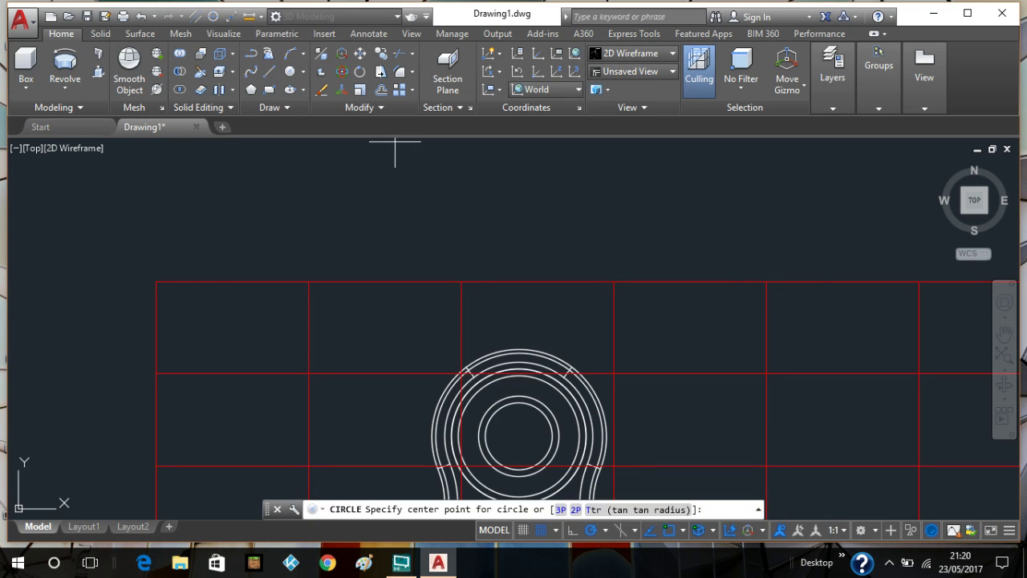
{"action": "left_click", "coordinate": [535, 217]}
{"action": "left_click", "coordinate": [582, 218]}
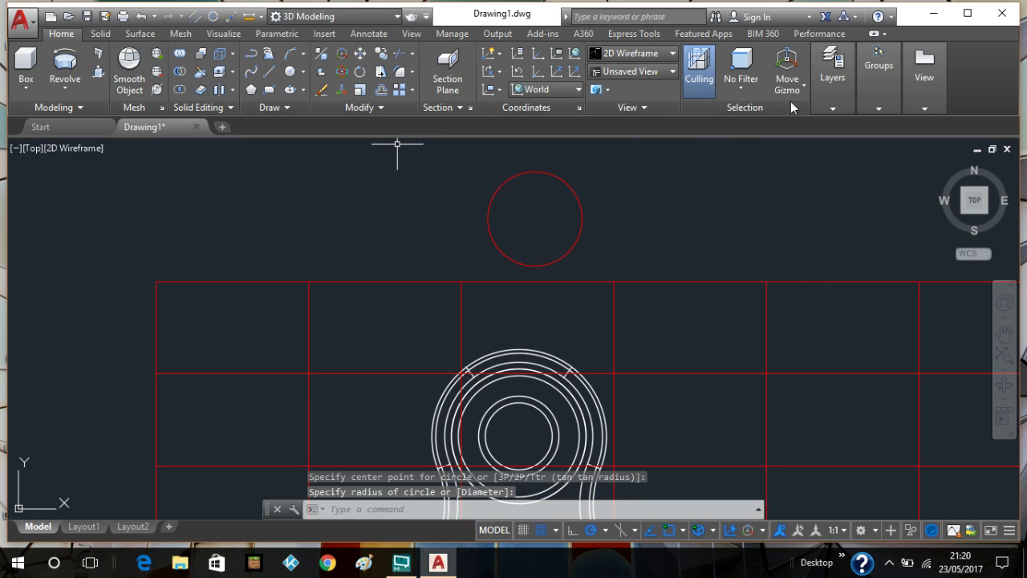
Move the new circle from the red surface layer to the white layer and make that layer current
{"action": "left_click", "coordinate": [583, 205]}
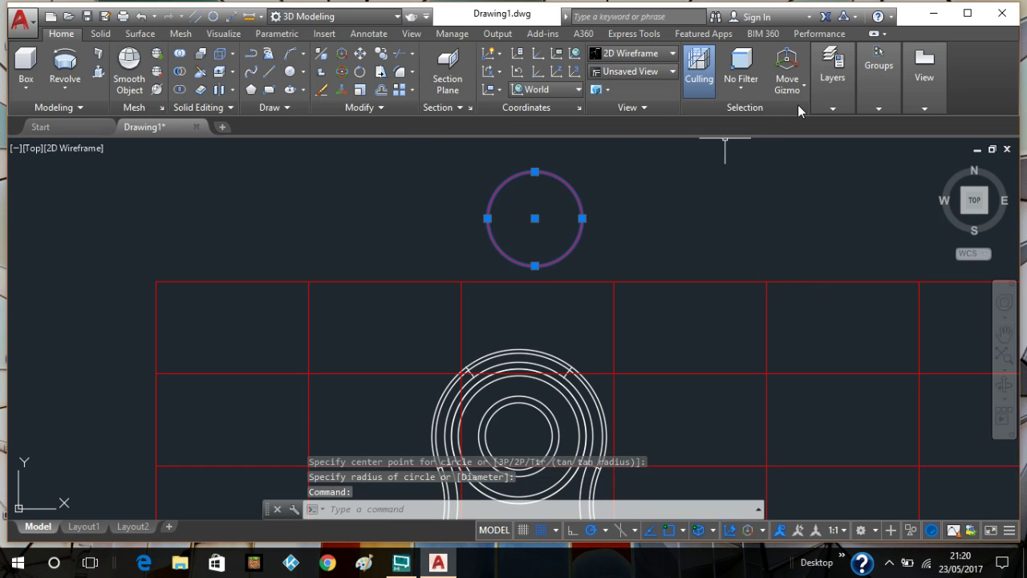
{"action": "left_click", "coordinate": [832, 72]}
{"action": "left_click", "coordinate": [959, 129]}
{"action": "left_click", "coordinate": [957, 140]}
{"action": "key", "text": "Escape"}
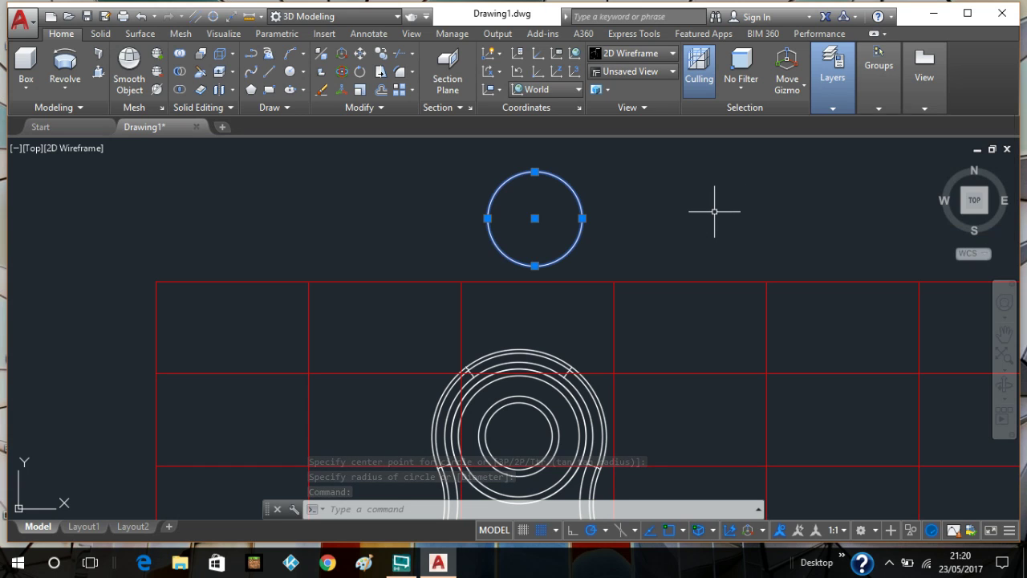
{"action": "left_click", "coordinate": [836, 114]}
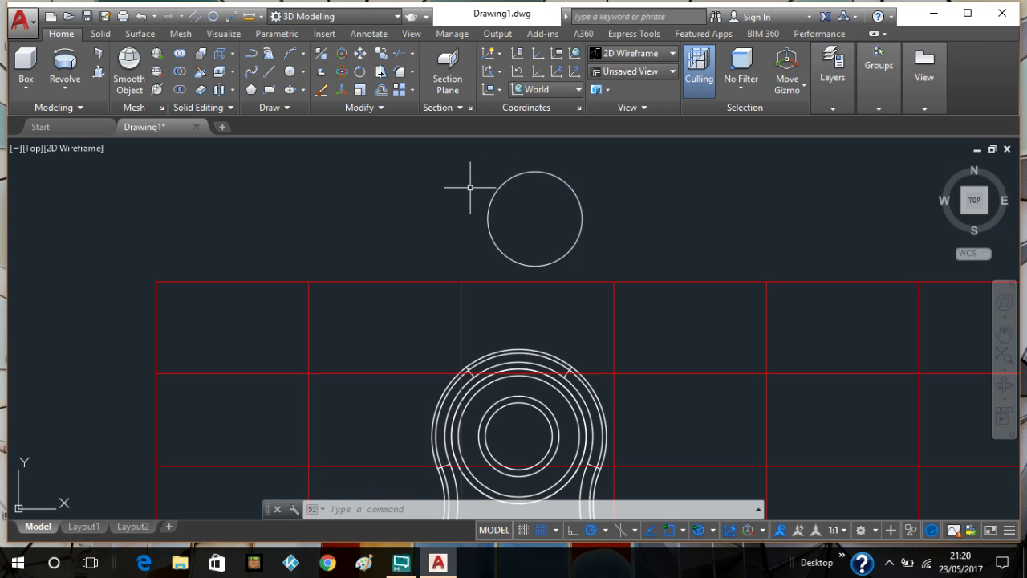
Create a sphere with a radius of about 1 centred on the circle's topmost point
{"action": "type", "text": "SP"}
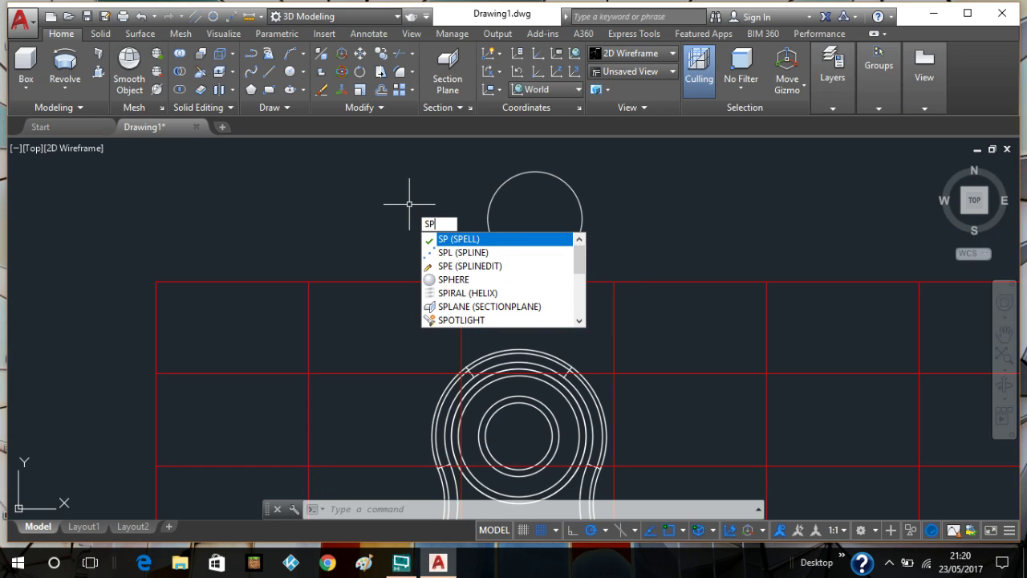
{"action": "type", "text": "HERE"}
{"action": "left_click", "coordinate": [449, 239]}
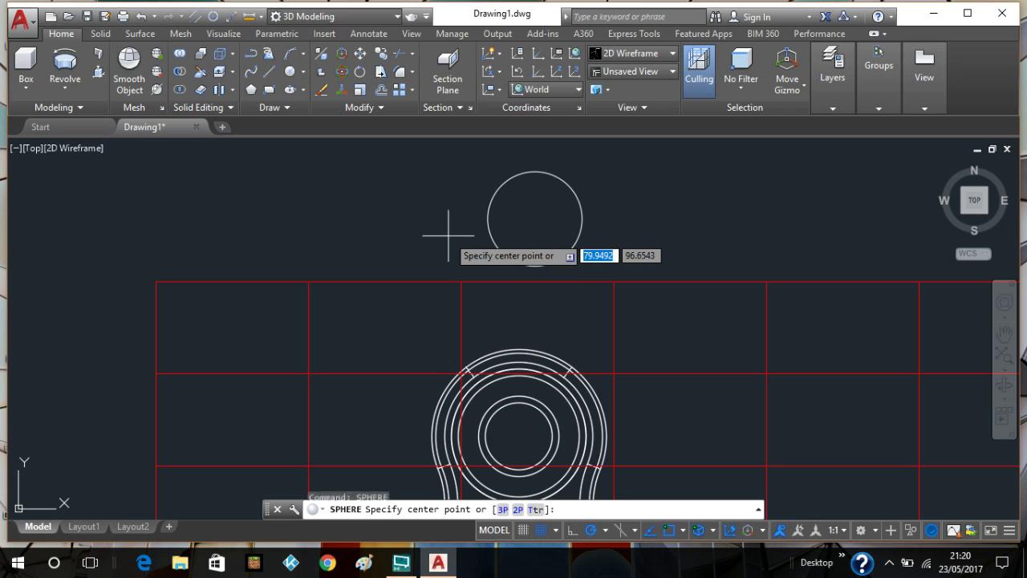
{"action": "scroll", "coordinate": [470, 218], "scroll_direction": "up", "scroll_amount": 4}
{"action": "middle_click_drag", "start_coordinate": [470, 218], "coordinate": [330, 255]}
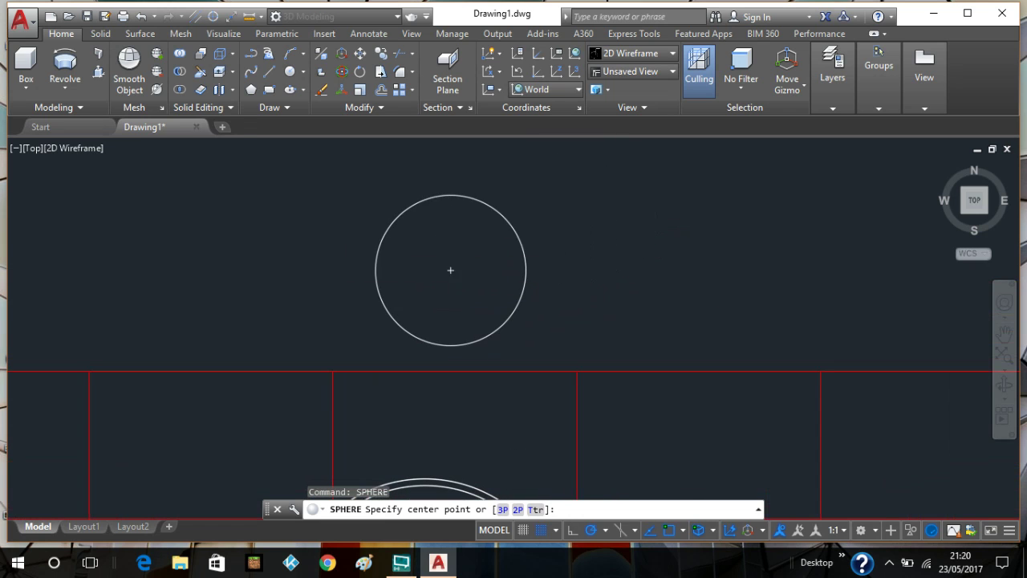
{"action": "left_click", "coordinate": [450, 195]}
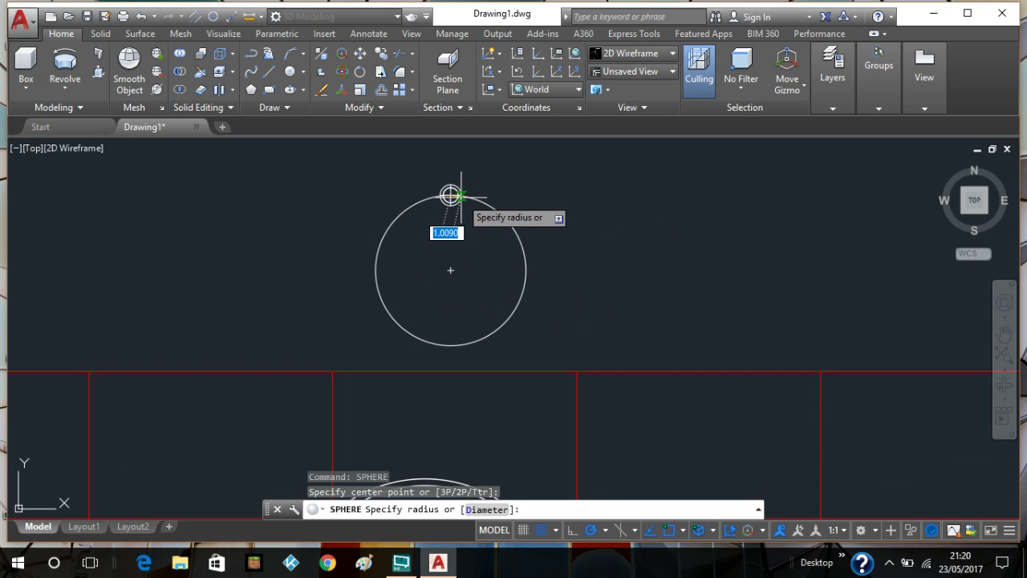
{"action": "left_click", "coordinate": [460, 196]}
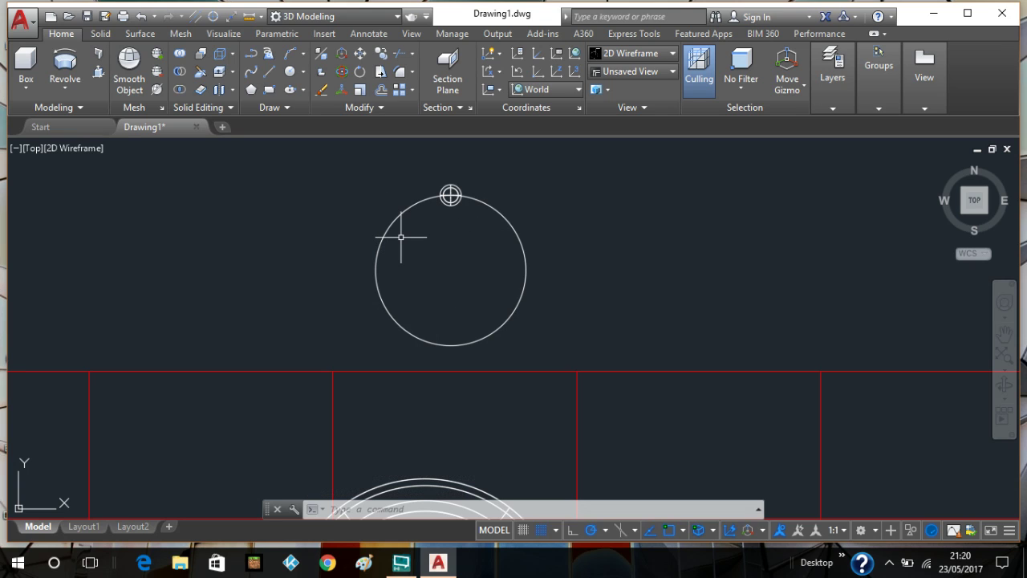
Create a polar array of the sphere around the circle's centre with 12 items filling 360 degrees
{"action": "left_click", "coordinate": [412, 94]}
{"action": "left_click", "coordinate": [424, 171]}
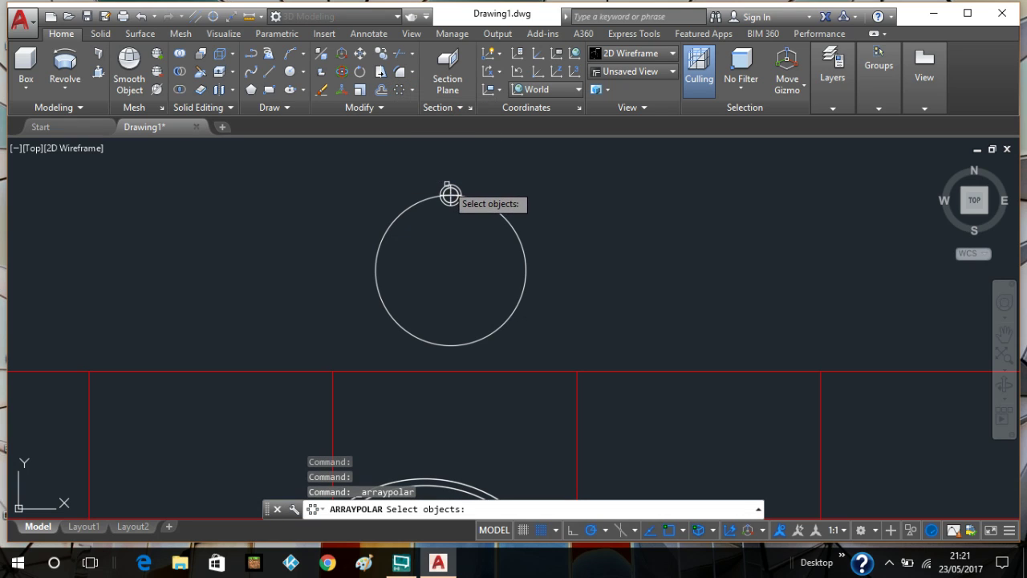
{"action": "left_click", "coordinate": [451, 195]}
{"action": "key", "text": "Return"}
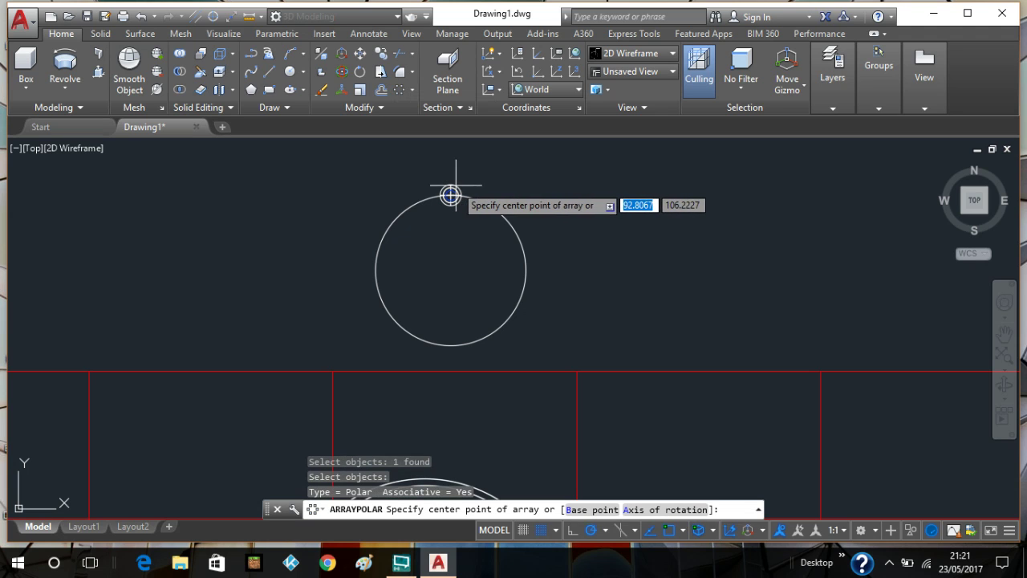
{"action": "left_click", "coordinate": [450, 271]}
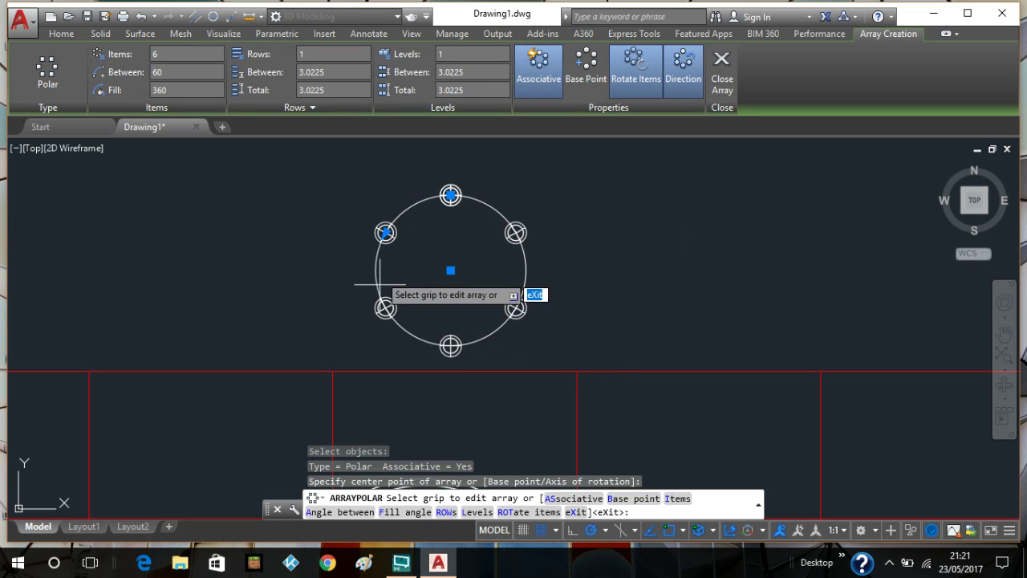
{"action": "left_click", "coordinate": [161, 55]}
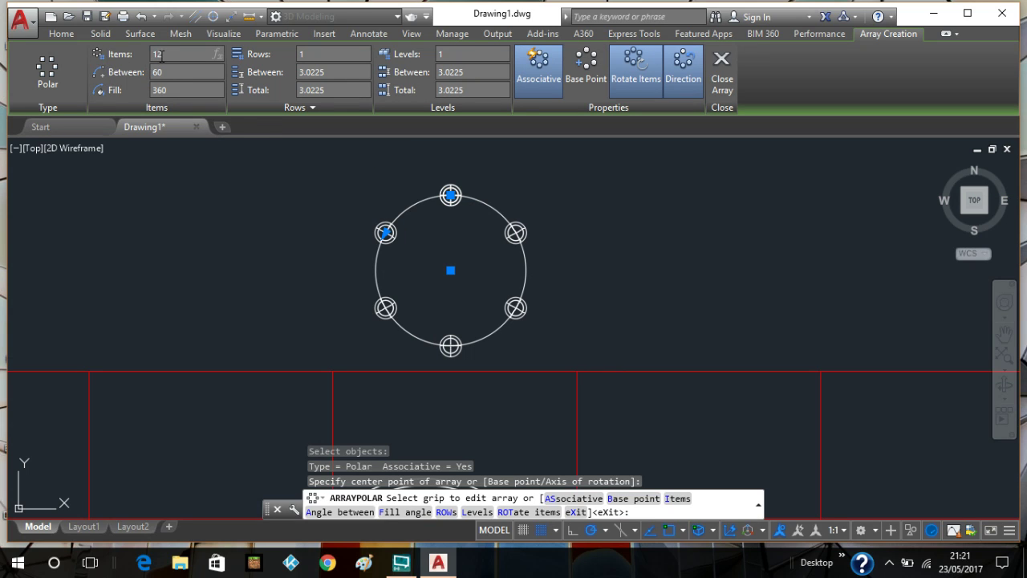
{"action": "key", "text": "Return"}
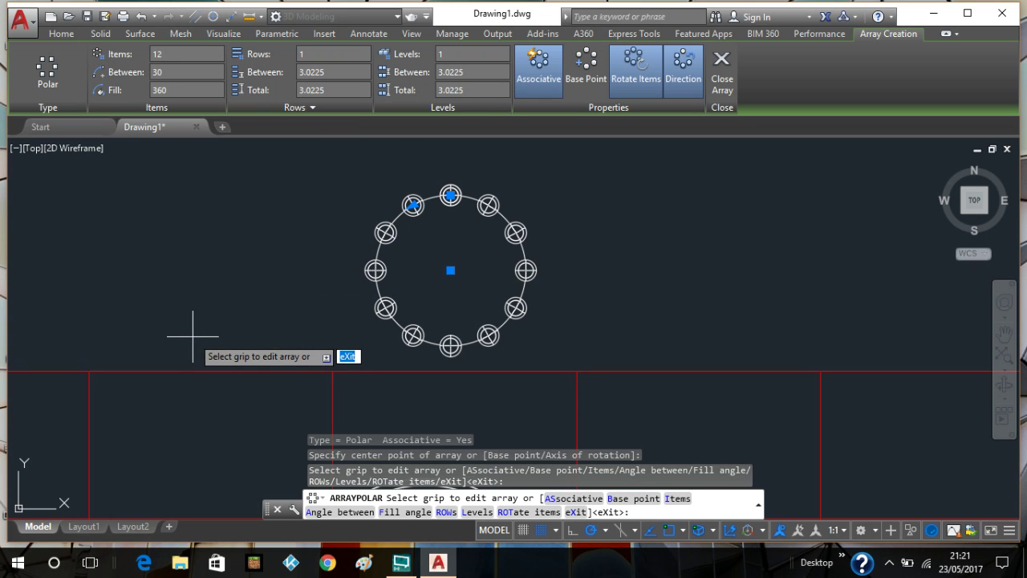
{"action": "key", "text": "Escape"}
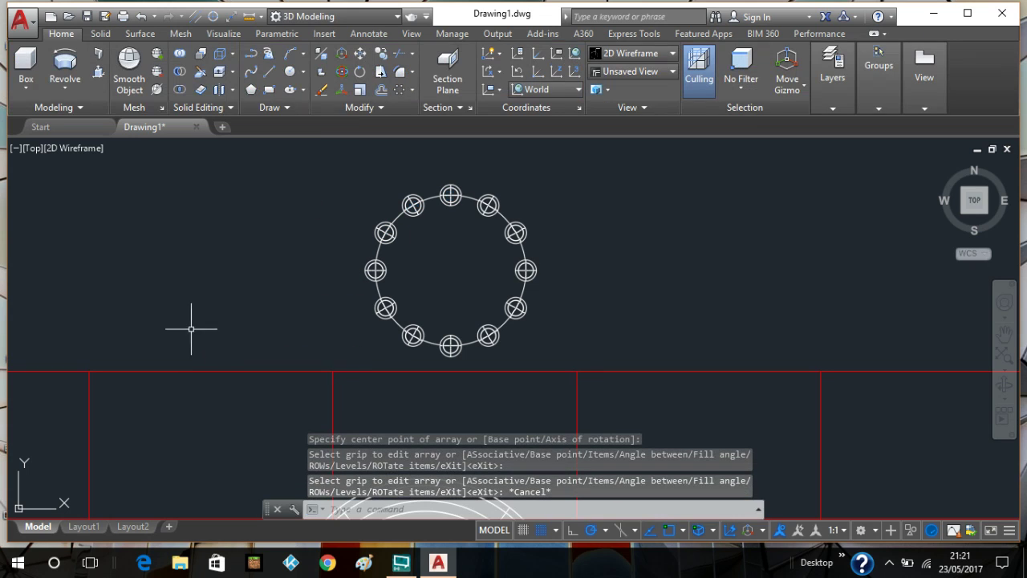
Display the model in the Realistic visual style and view the ring of spheres and the spinner at an angle
{"action": "left_click", "coordinate": [97, 152]}
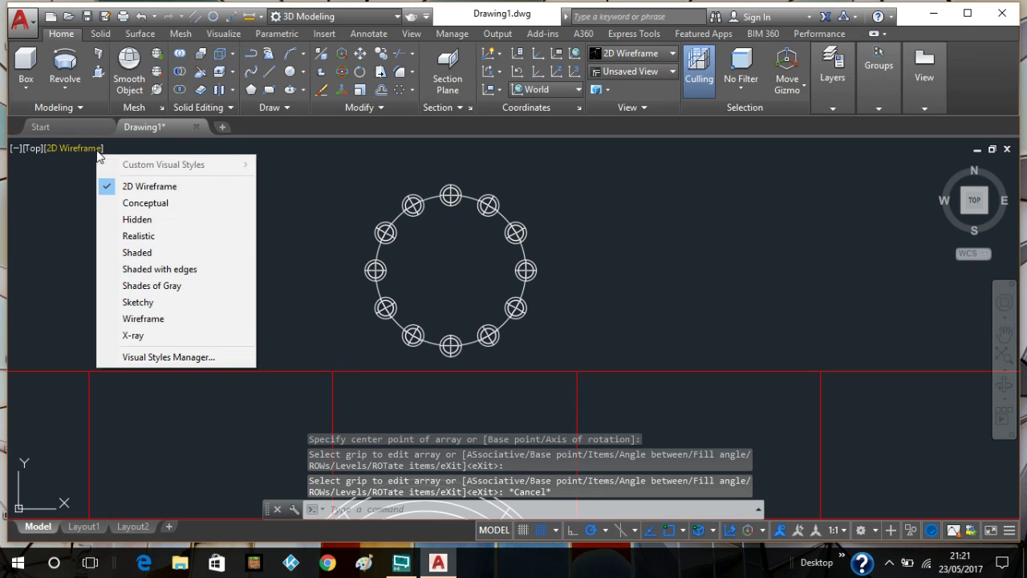
{"action": "left_click", "coordinate": [138, 236]}
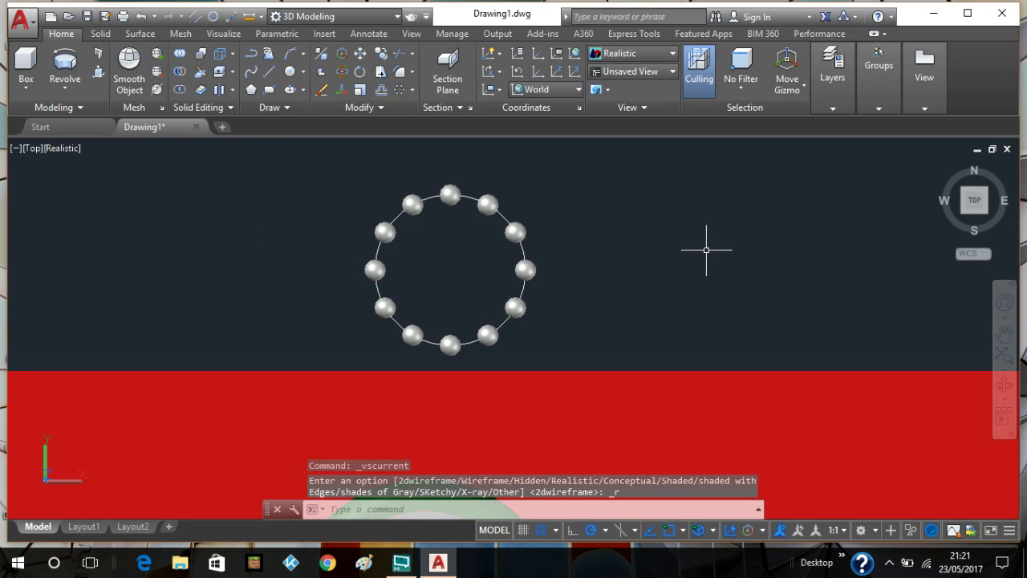
{"action": "middle_click_drag", "start_coordinate": [704, 254], "coordinate": [735, 168], "text": "shift"}
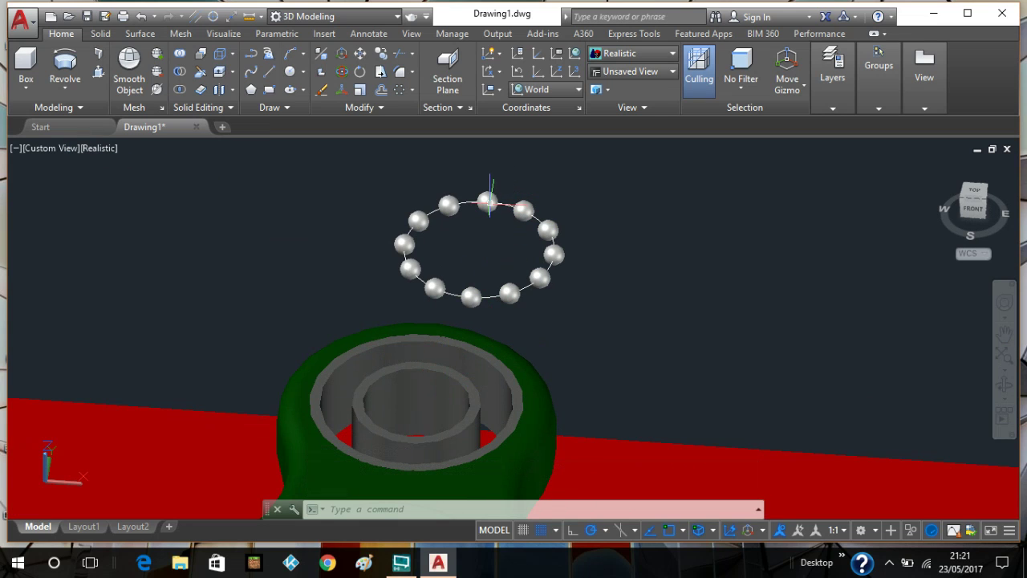
{"action": "scroll", "coordinate": [378, 388], "scroll_direction": "down", "scroll_amount": 5}
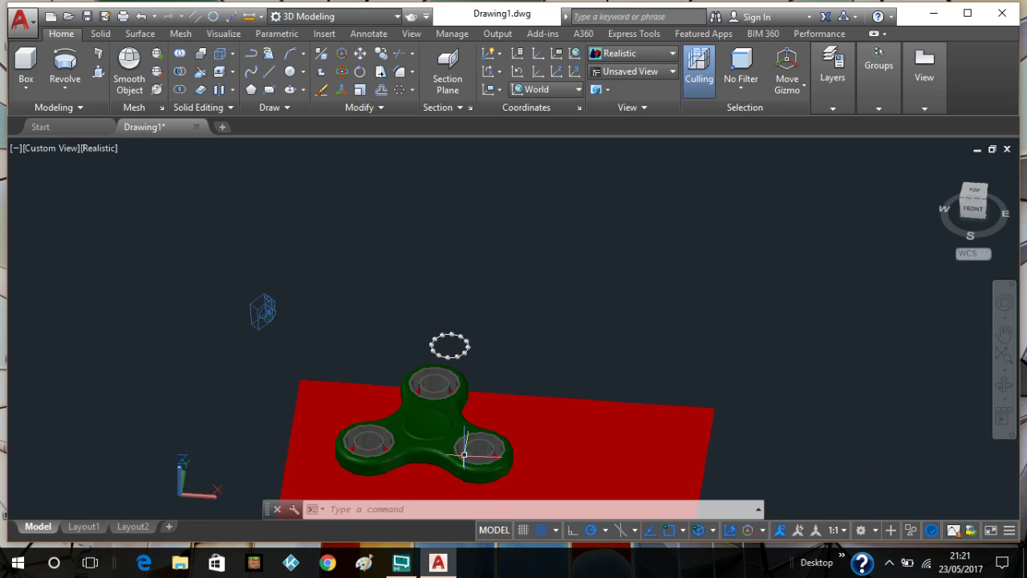
{"action": "scroll", "coordinate": [548, 284], "scroll_direction": "up", "scroll_amount": 2}
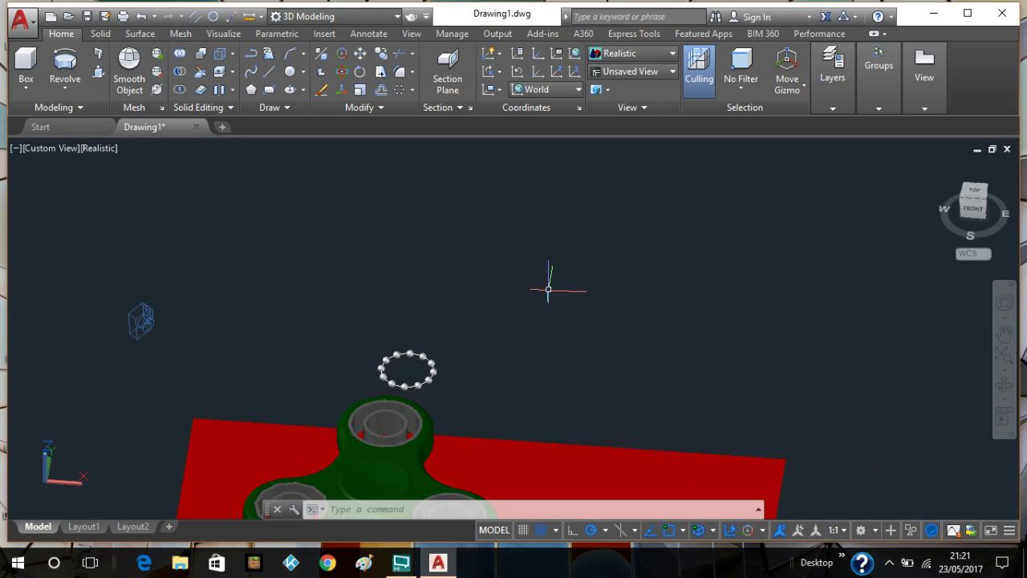